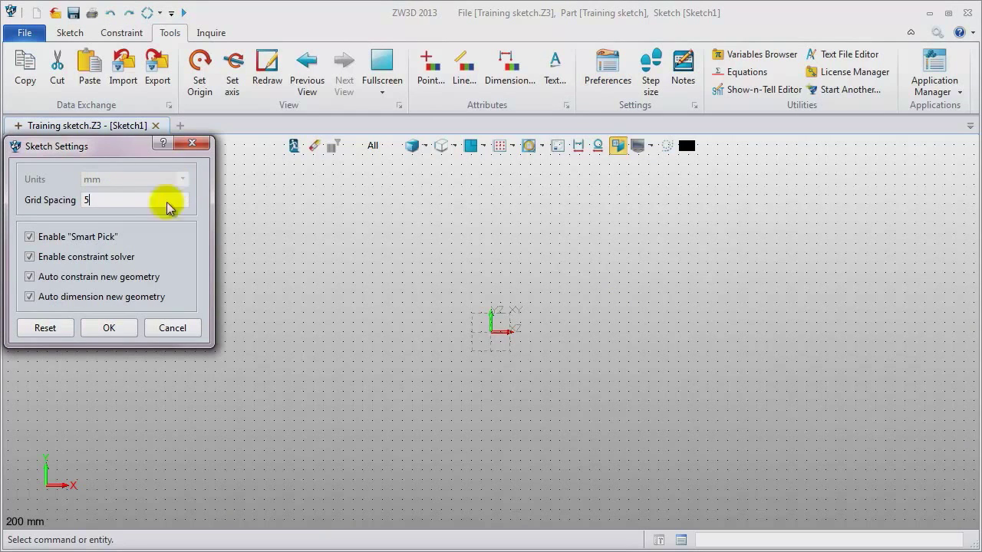
# Disable the constraint solver in the sketch settings with the grid spacing at 5 mm
pyautogui.click(97, 265)
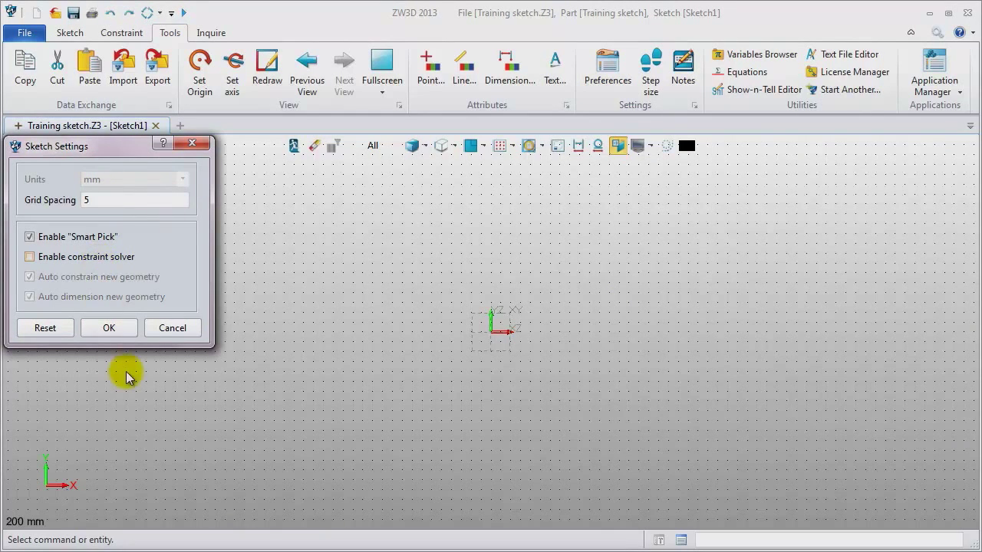
pyautogui.click(110, 330)
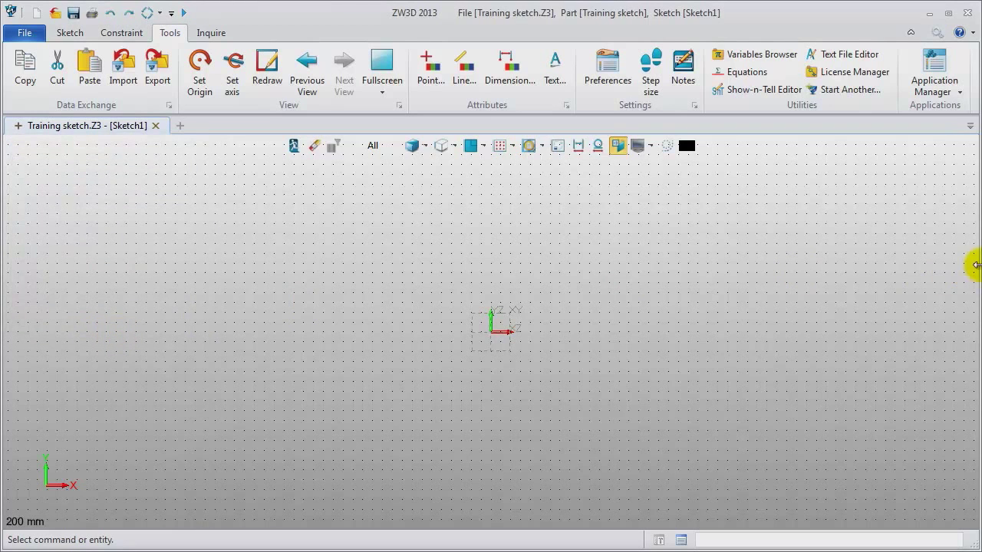
# Review the 2D and Files settings in the program configuration
pyautogui.click(937, 33)
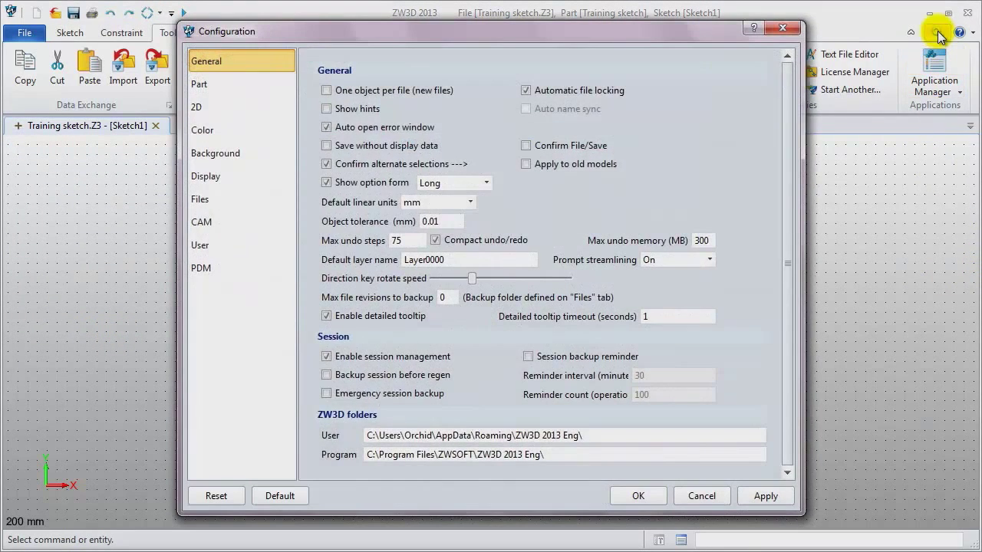
pyautogui.click(211, 109)
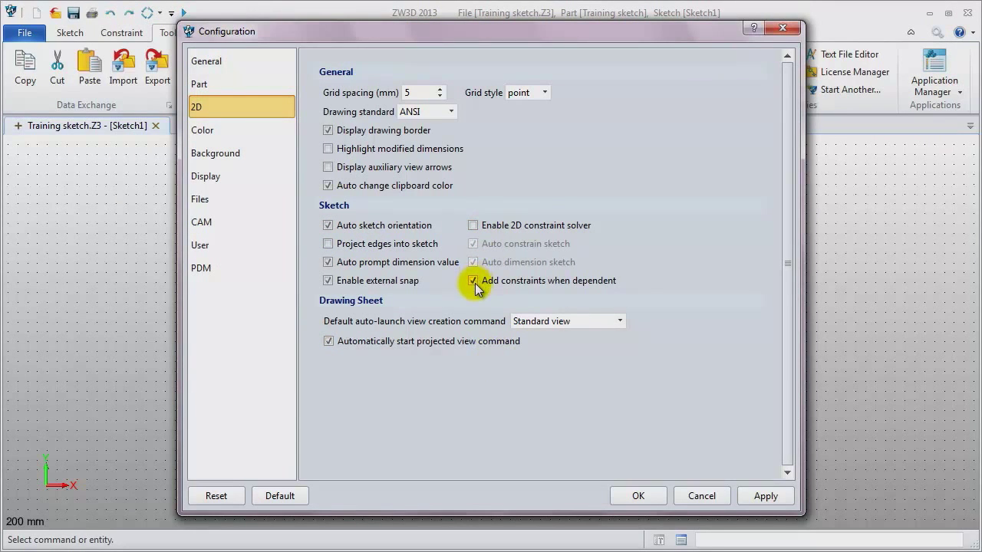
pyautogui.click(201, 199)
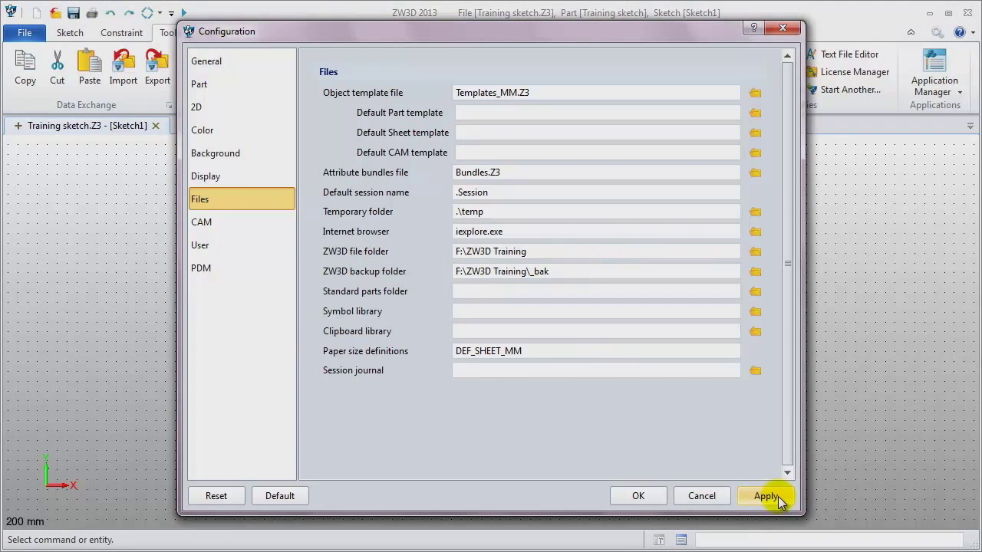
pyautogui.click(637, 496)
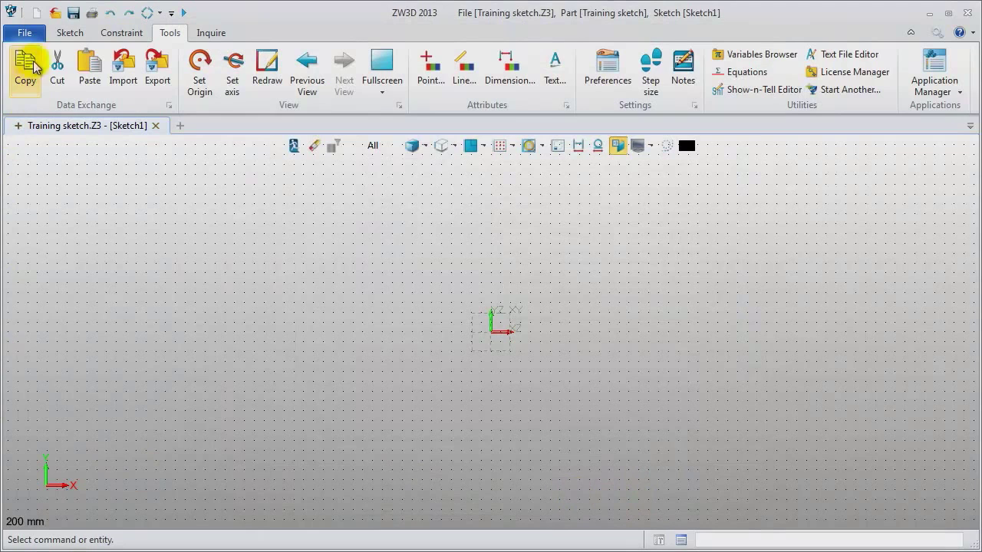
# Draw a triangular double line to the left of the origin, closed and with arcs inserted at the corners
pyautogui.click(70, 36)
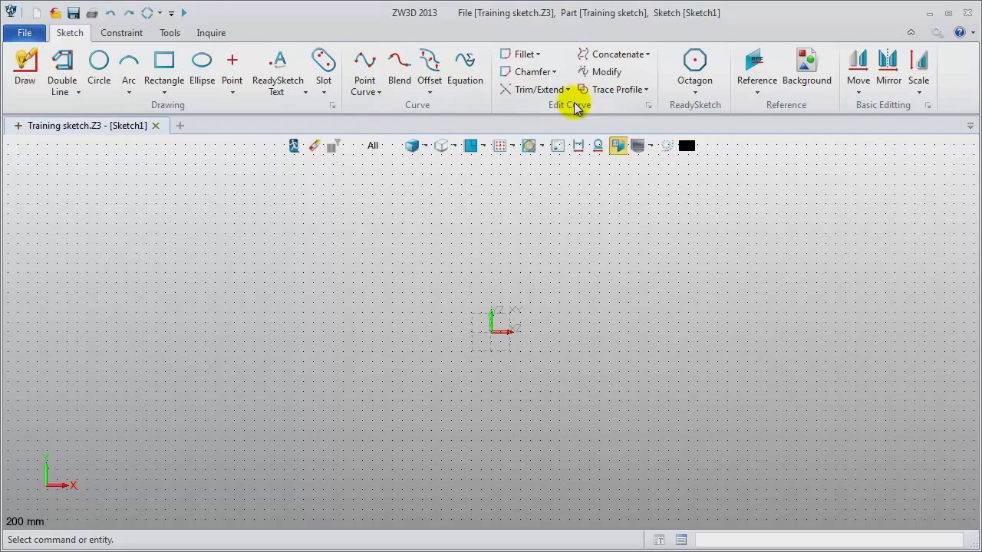
pyautogui.click(66, 89)
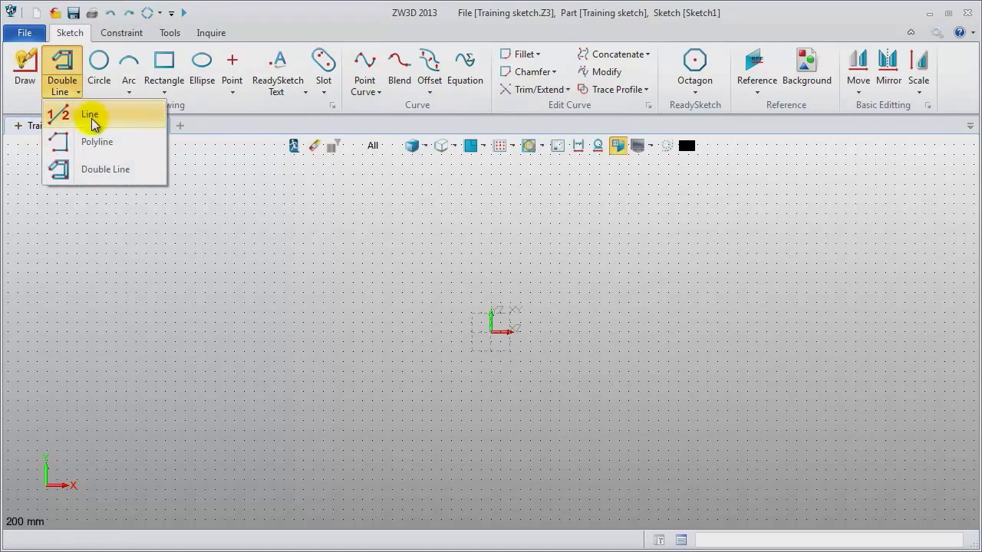
pyautogui.click(94, 167)
pyautogui.click(48, 294)
pyautogui.click(164, 184)
pyautogui.click(255, 325)
pyautogui.click(48, 298)
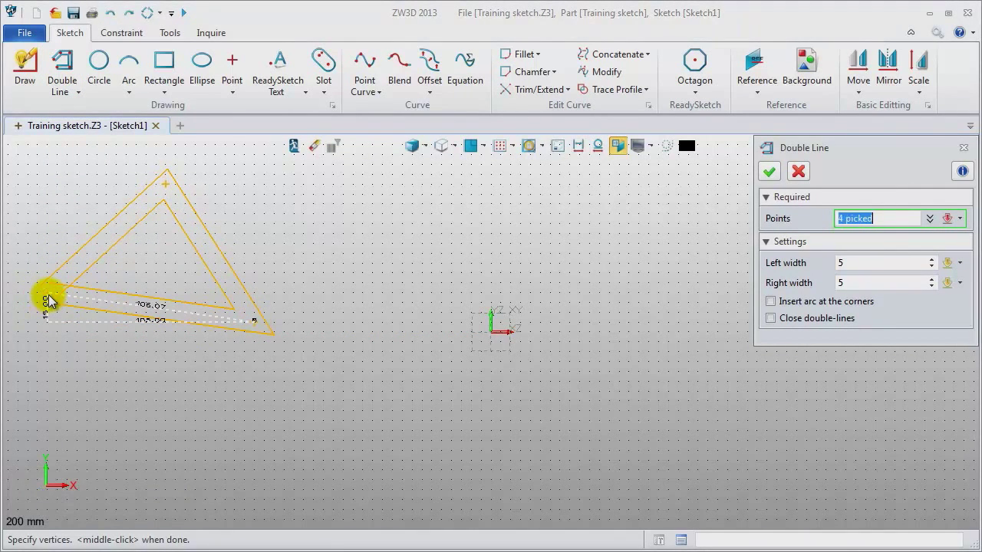
pyautogui.middleClick(210, 355)
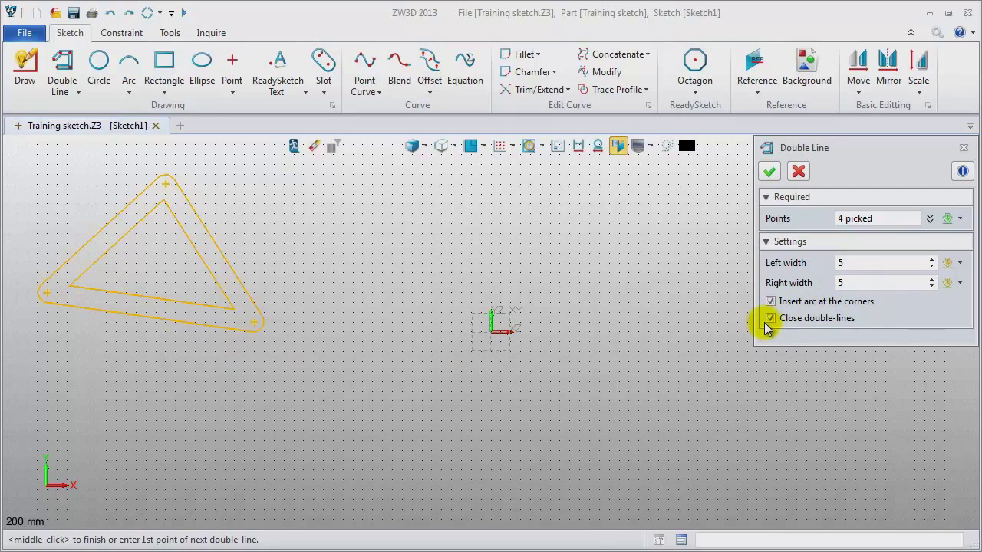
# Set the double line's right width to 9 and left width to 7, and create it
pyautogui.click(864, 281)
pyautogui.scroll(2, 864, 281)
pyautogui.click(860, 263)
pyautogui.scroll(2, 860, 263)
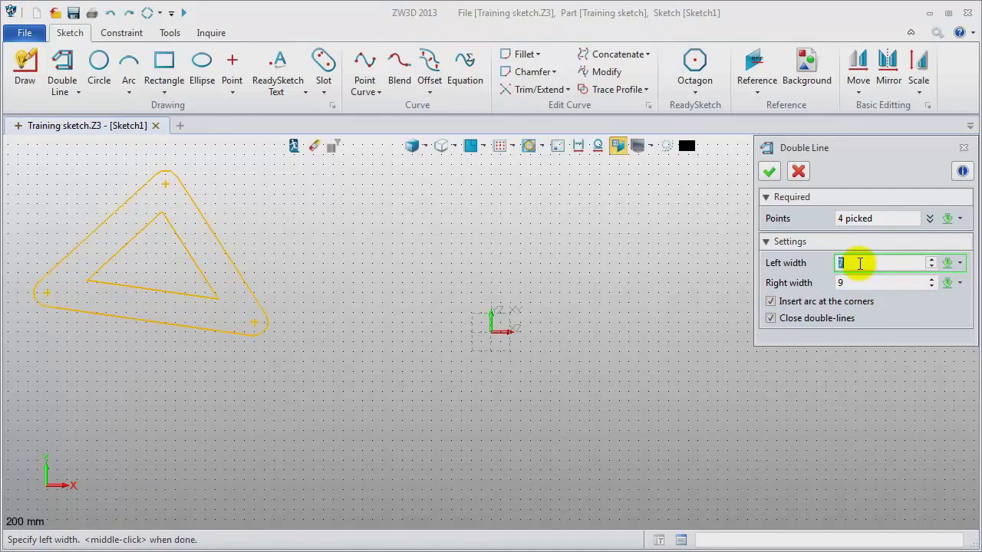
pyautogui.click(769, 171)
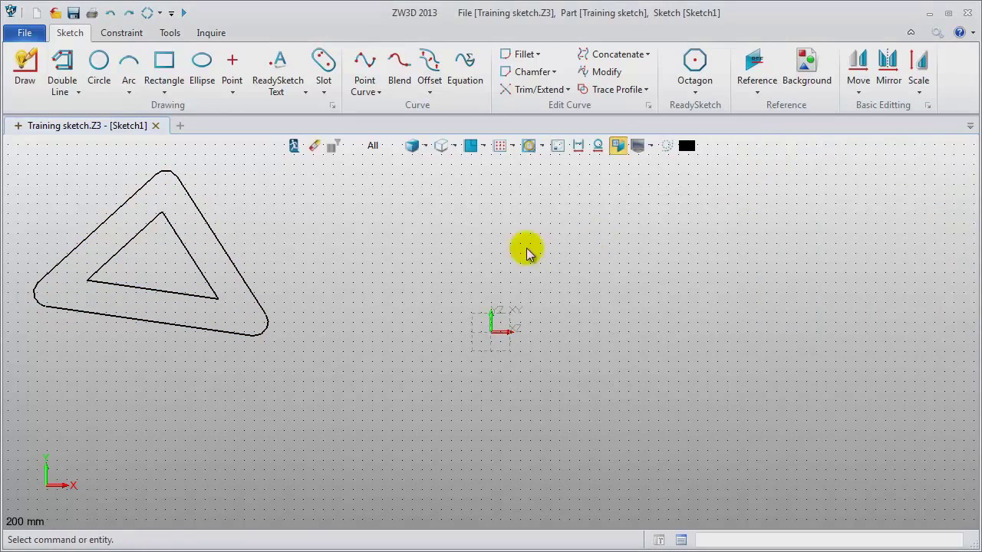
# Draw a two-corner rectangle above the origin with its first corner at about (-55, 13)
pyautogui.click(164, 90)
pyautogui.click(204, 122)
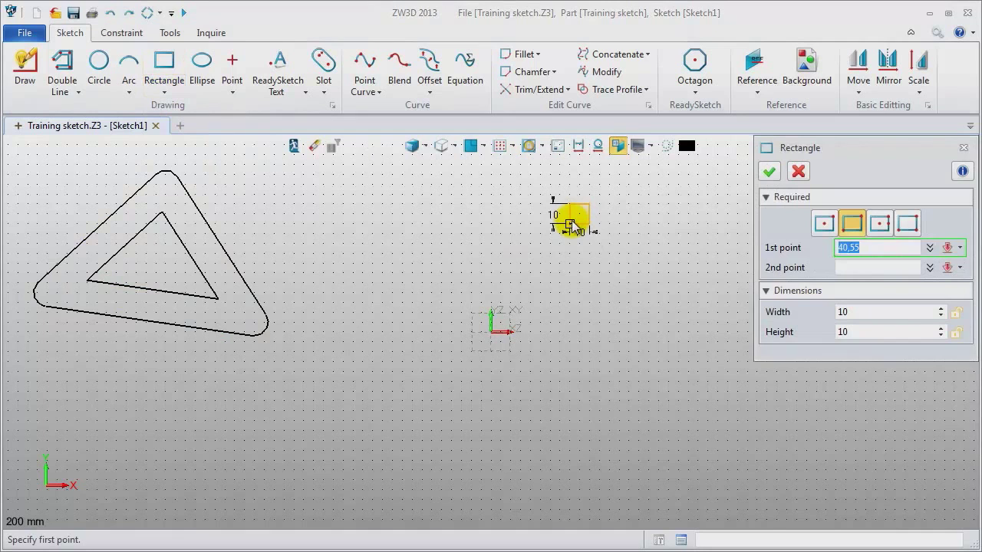
pyautogui.click(383, 306)
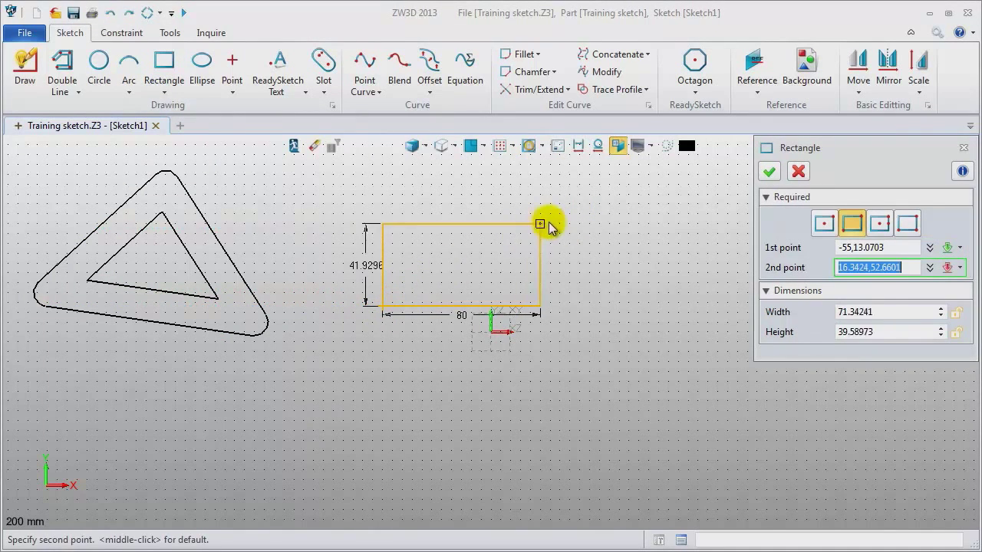
pyautogui.click(580, 212)
pyautogui.middleClick(643, 334)
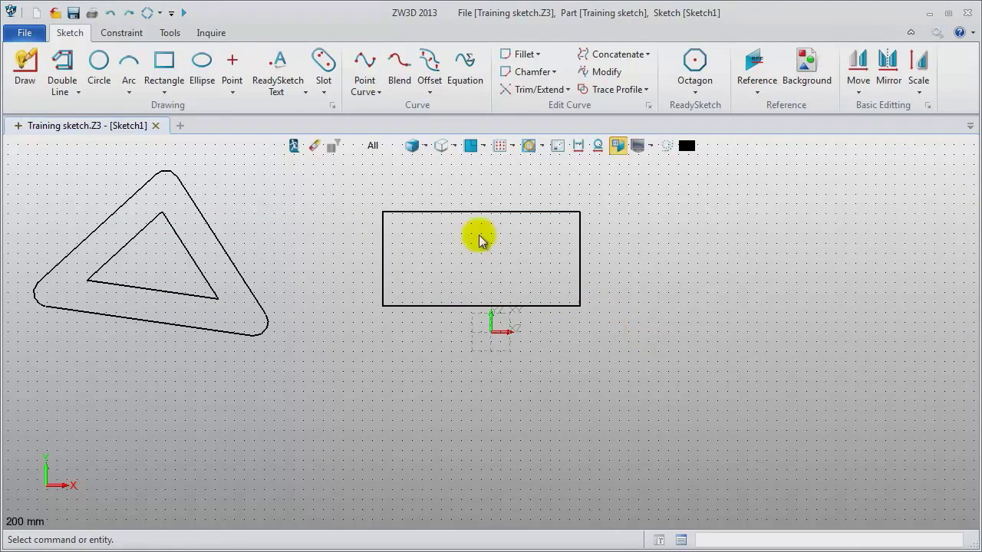
# Draw a slanted slot of radius 15 mm with centers at about (105, 75) and (215, 8.8), right of the rectangle
pyautogui.click(323, 66)
pyautogui.moveTo(888, 162); pyautogui.dragTo(882, 388)
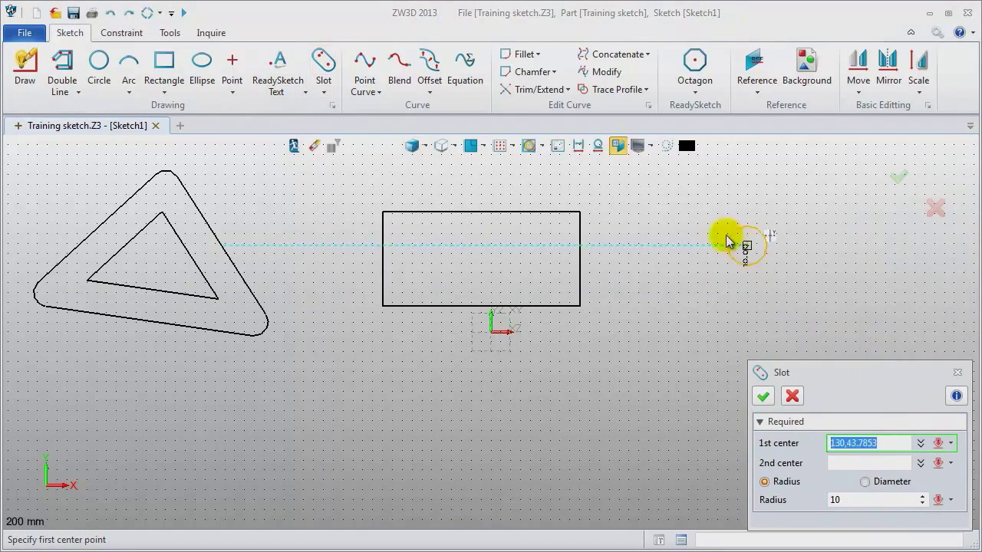
pyautogui.click(698, 186)
pyautogui.click(907, 314)
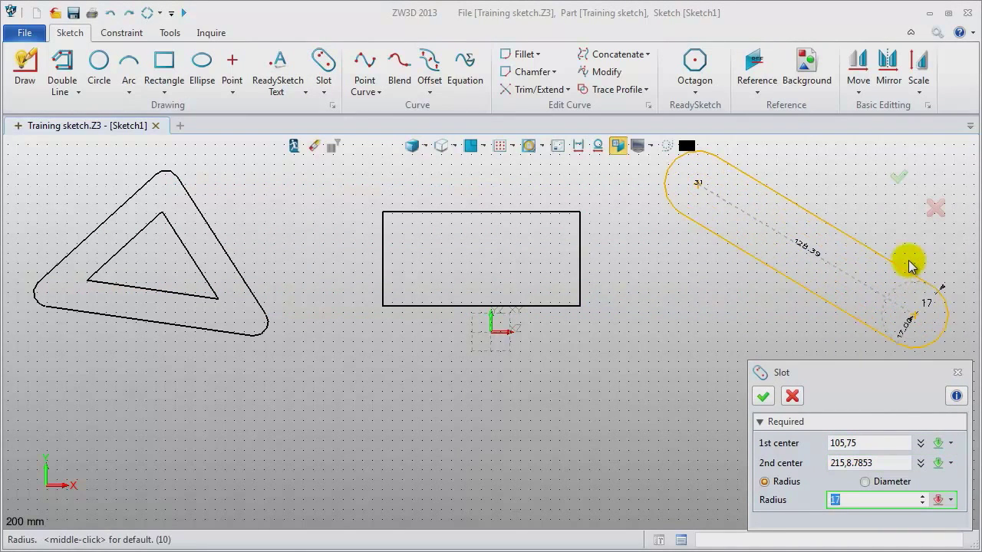
pyautogui.click(860, 246)
pyautogui.middleClick(859, 243)
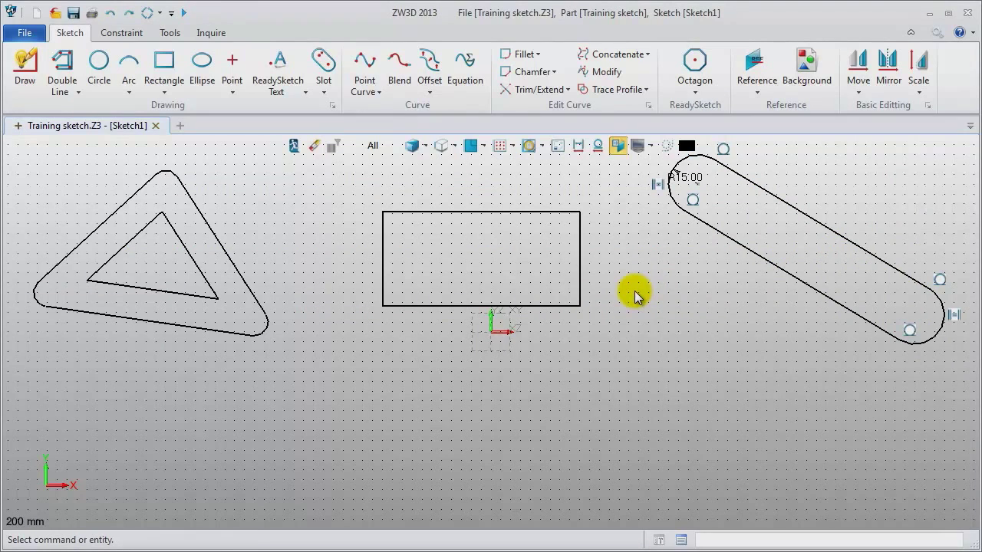
# Draw an open degree 3 point curve through four points as a wave below the triangle and rectangle
pyautogui.click(364, 63)
pyautogui.click(107, 481)
pyautogui.click(244, 432)
pyautogui.click(337, 483)
pyautogui.click(509, 436)
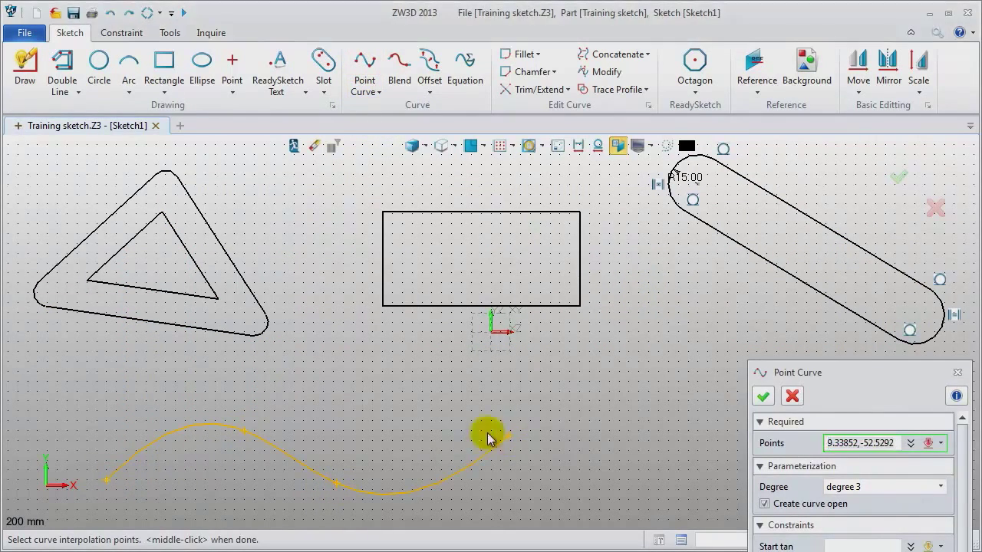
pyautogui.middleClick(393, 426)
pyautogui.middleClick(393, 426)
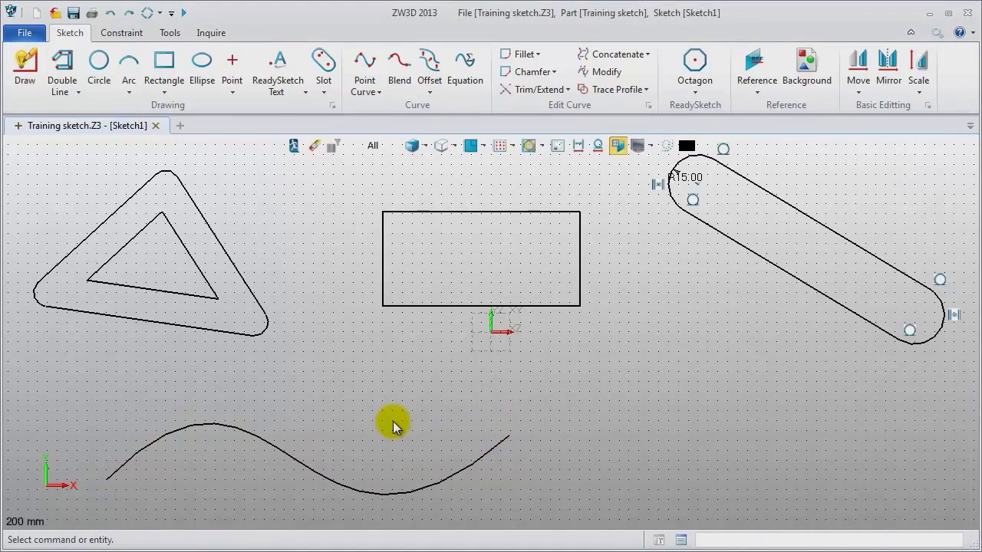
# Modify the spline by moving its upper control point downward to flatten the first crest
pyautogui.scroll(-1, 392, 427)
pyautogui.moveTo(393, 427); pyautogui.dragTo(407, 384, button='right')
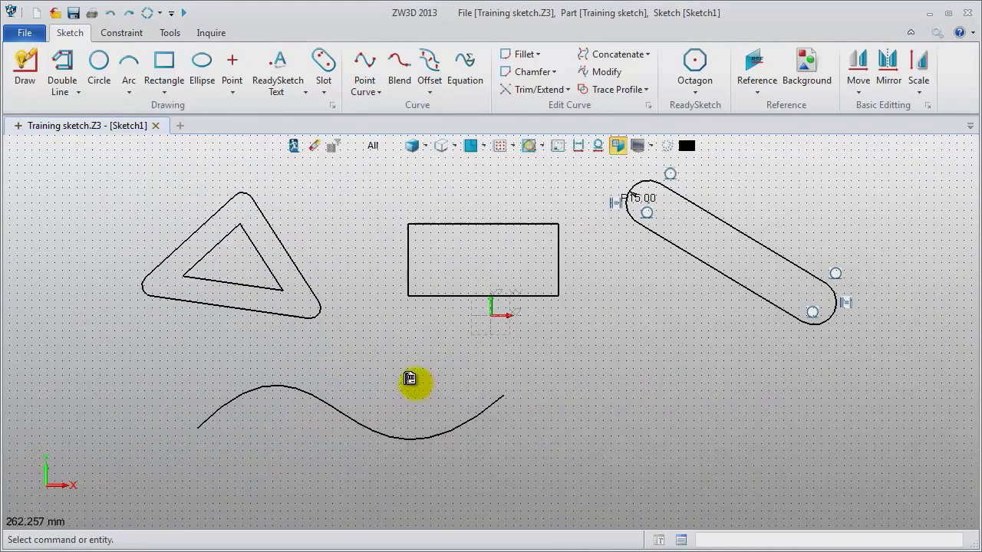
pyautogui.doubleClick(478, 416)
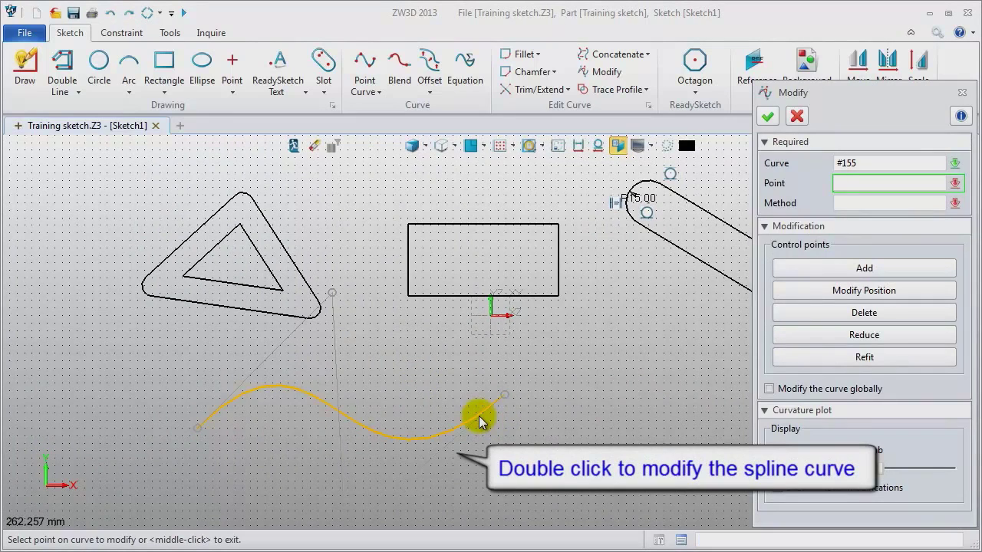
pyautogui.click(865, 291)
pyautogui.click(331, 292)
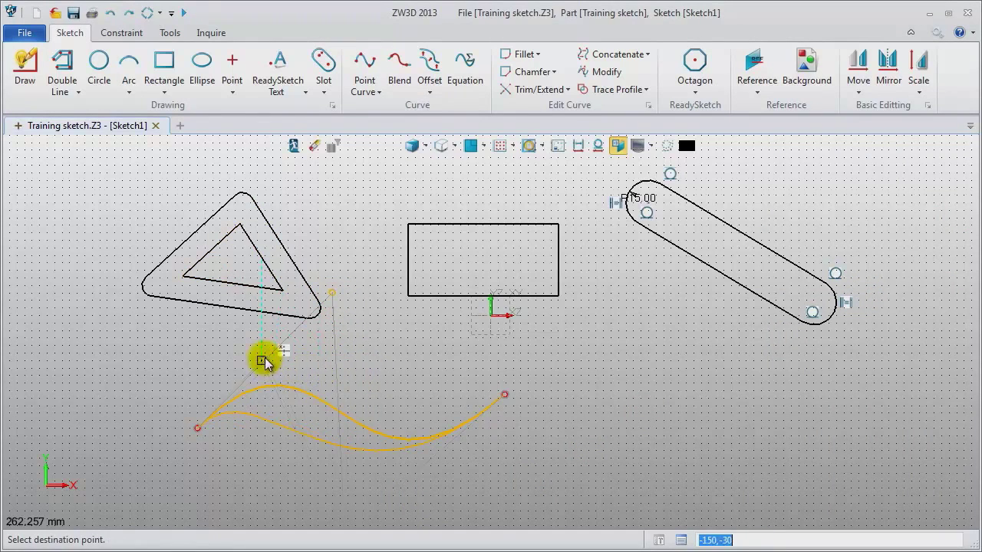
pyautogui.click(346, 348)
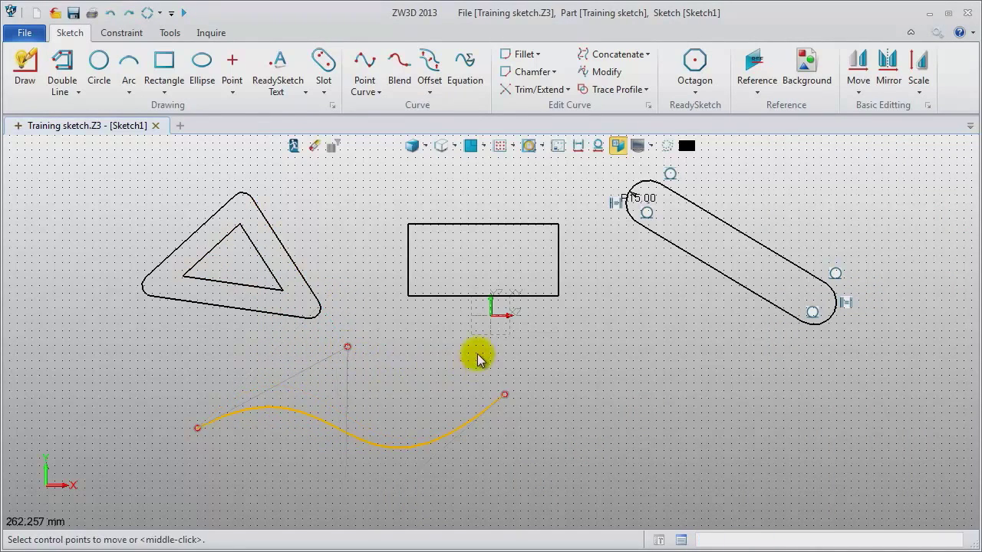
# Move the spline's lower control point up and to the right to make the trough shallower
pyautogui.scroll(1, 478, 355)
pyautogui.click(335, 512)
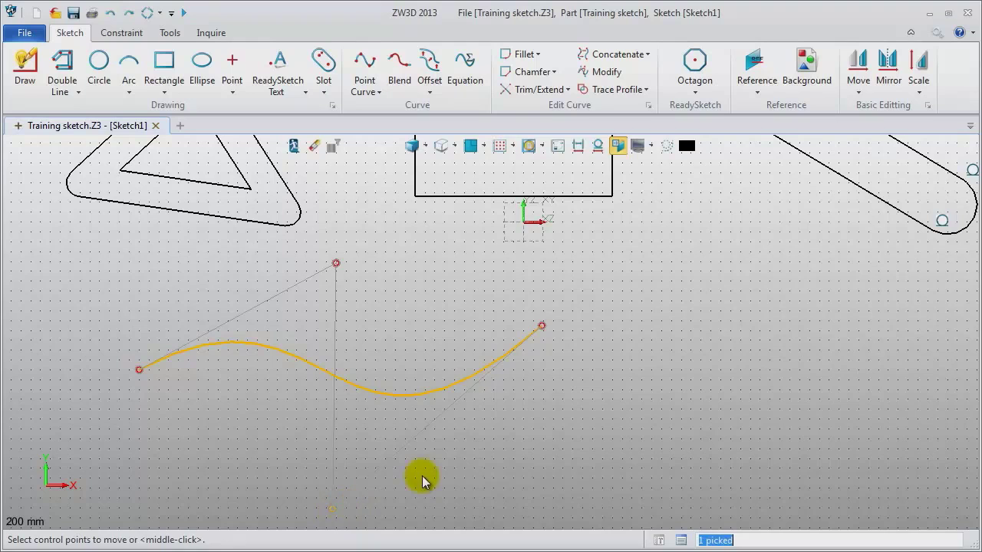
pyautogui.middleClick(422, 476)
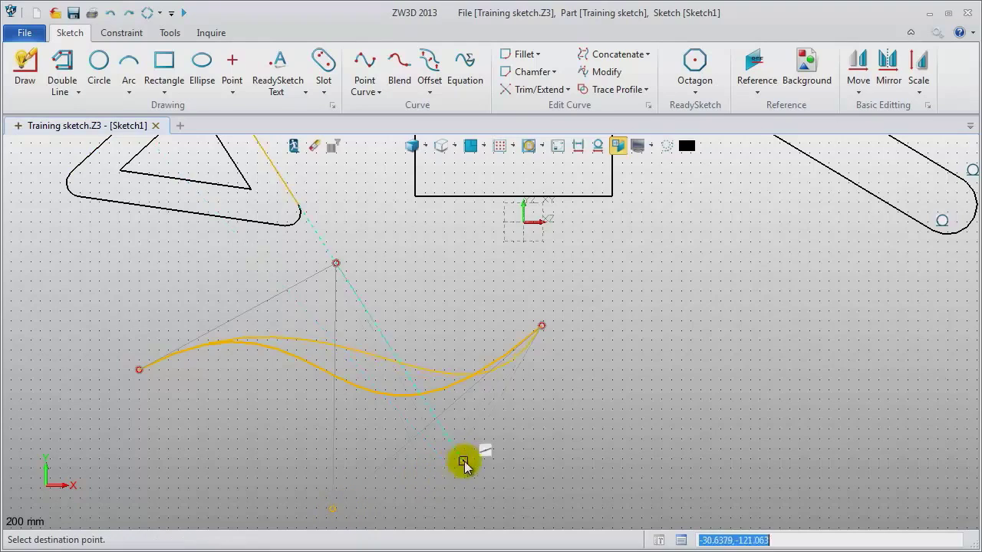
pyautogui.click(388, 478)
pyautogui.middleClick(520, 460)
pyautogui.scroll(-1, 513, 458)
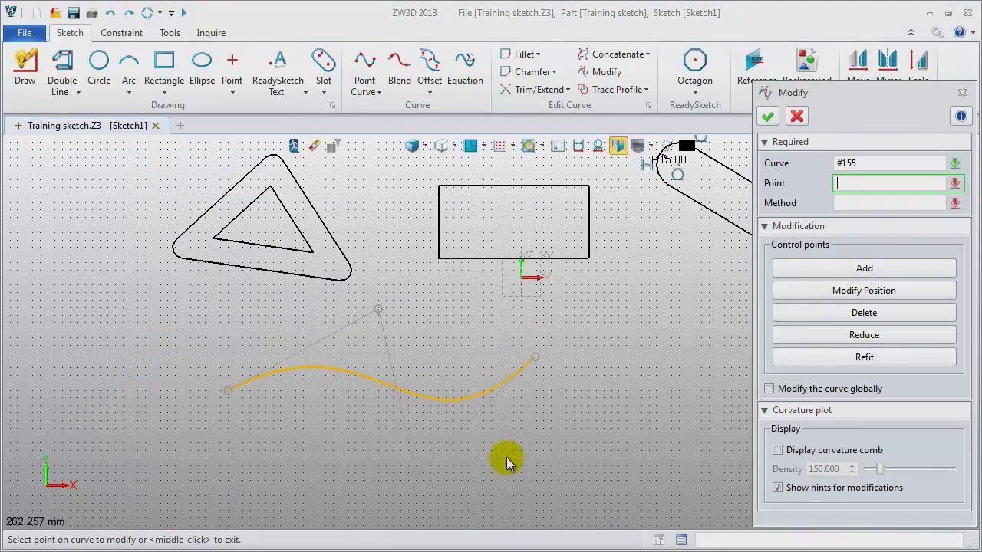
pyautogui.middleClick(507, 458)
# Display the spline's curvature comb and move its lower control point to about (-90, -125)
pyautogui.click(449, 399)
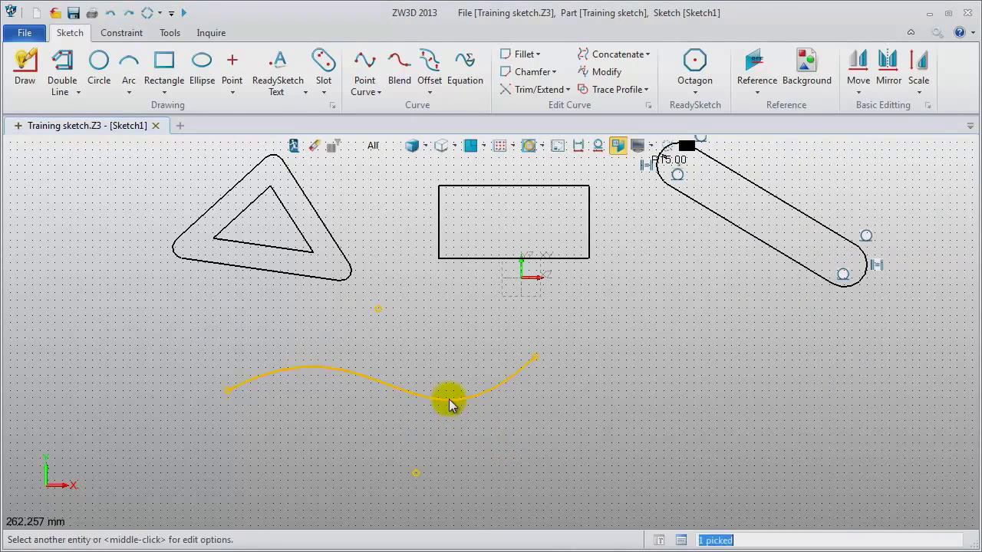
pyautogui.middleClick(449, 399)
pyautogui.click(778, 451)
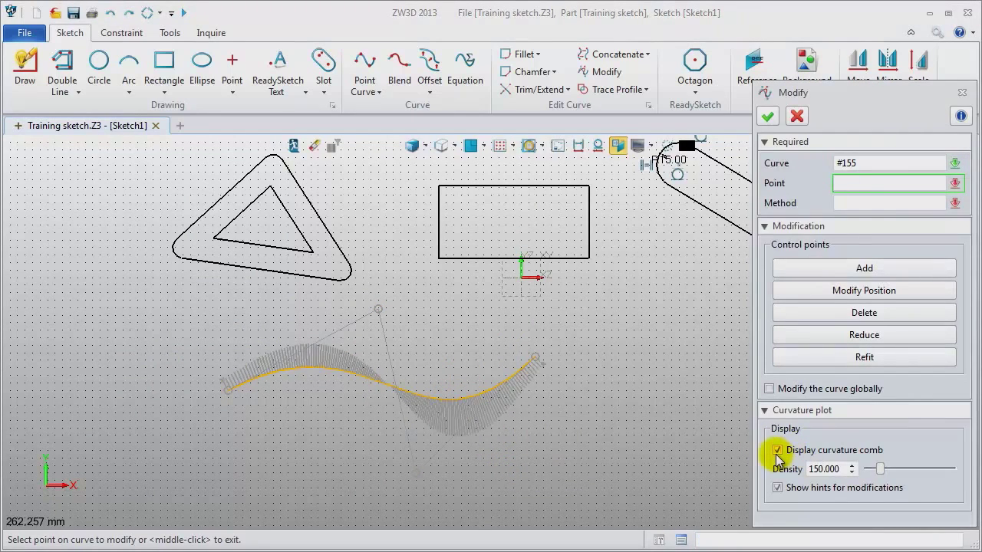
pyautogui.click(857, 294)
pyautogui.click(413, 475)
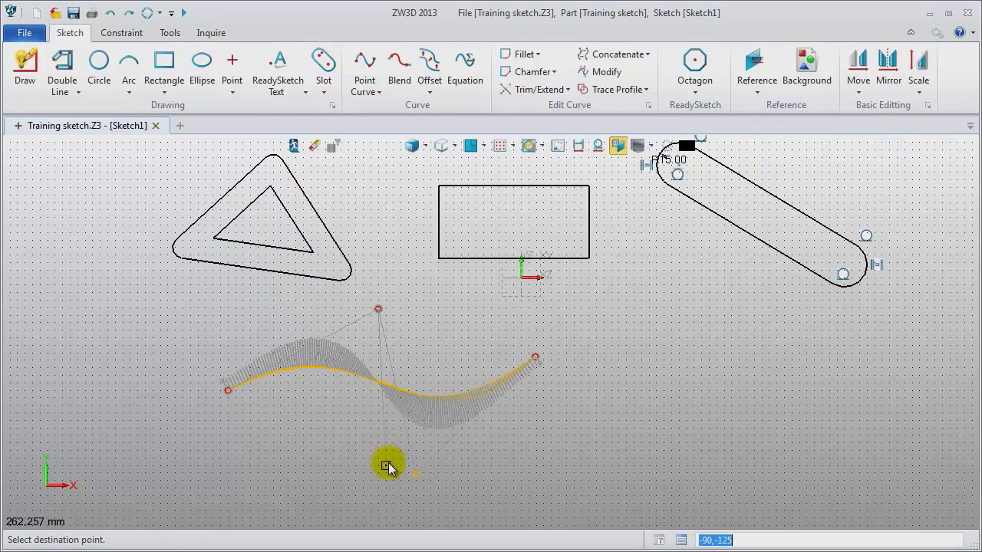
pyautogui.click(387, 467)
pyautogui.middleClick(636, 460)
pyautogui.middleClick(642, 464)
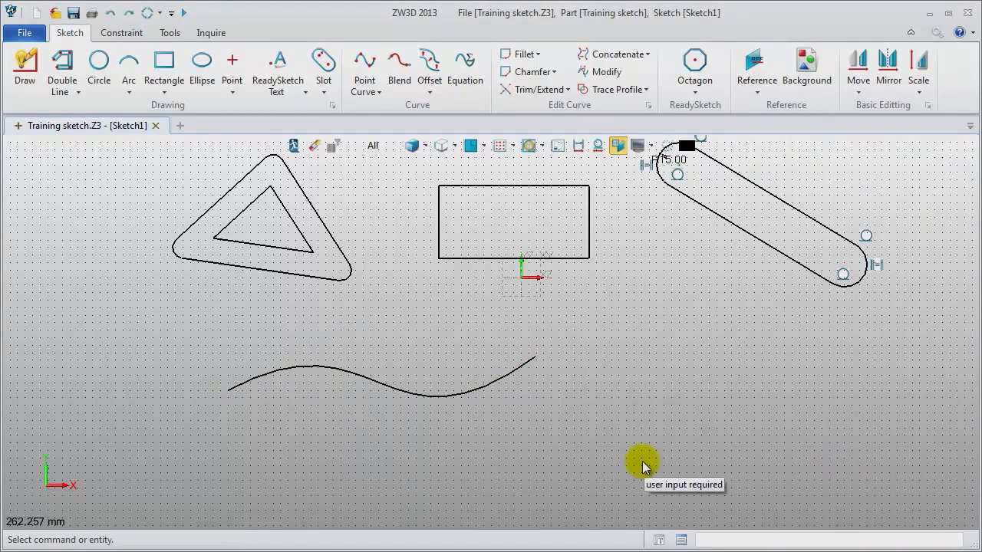
# Offset the spline by 10 mm in both directions with one copy on each side
pyautogui.moveTo(637, 465); pyautogui.dragTo(575, 473, button='middle')
pyautogui.click(428, 71)
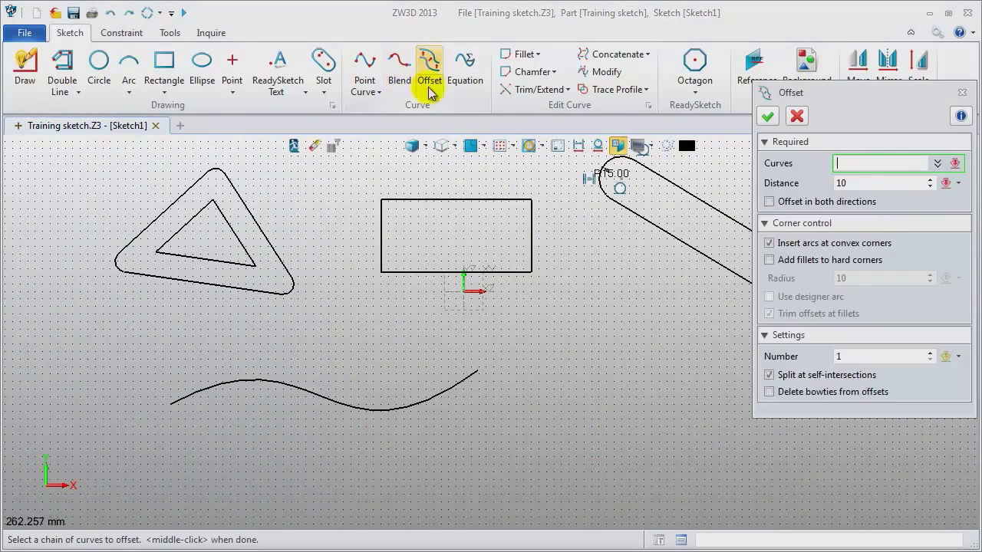
pyautogui.click(414, 408)
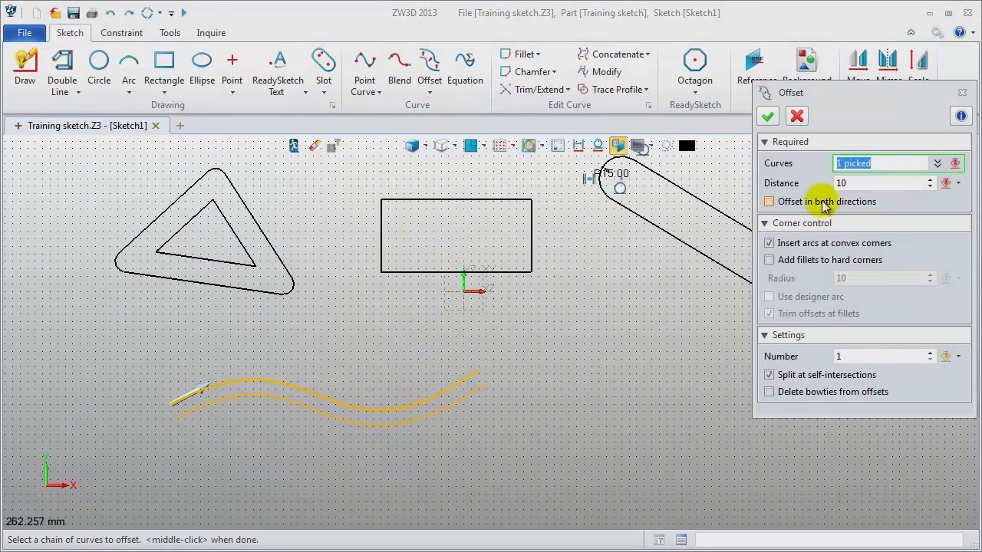
pyautogui.middleClick(595, 438)
pyautogui.middleClick(596, 439)
pyautogui.middleClick(596, 438)
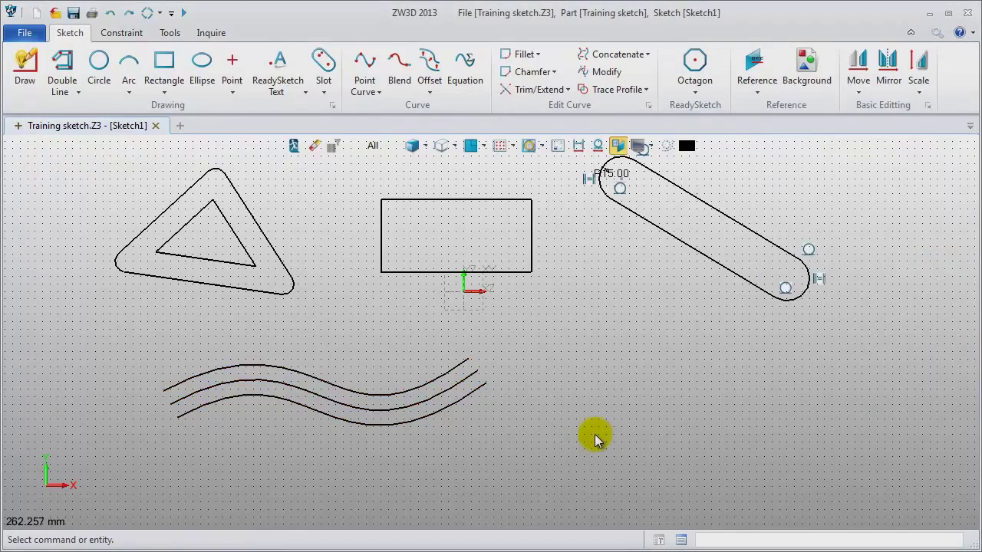
# Start an Equation curve and preview predefined equations, including Anabantid, Astroid, Cardioid, Clover line and Epicycloid
pyautogui.click(463, 64)
pyautogui.moveTo(548, 73); pyautogui.dragTo(257, 122)
pyautogui.click(262, 172)
pyautogui.click(247, 194)
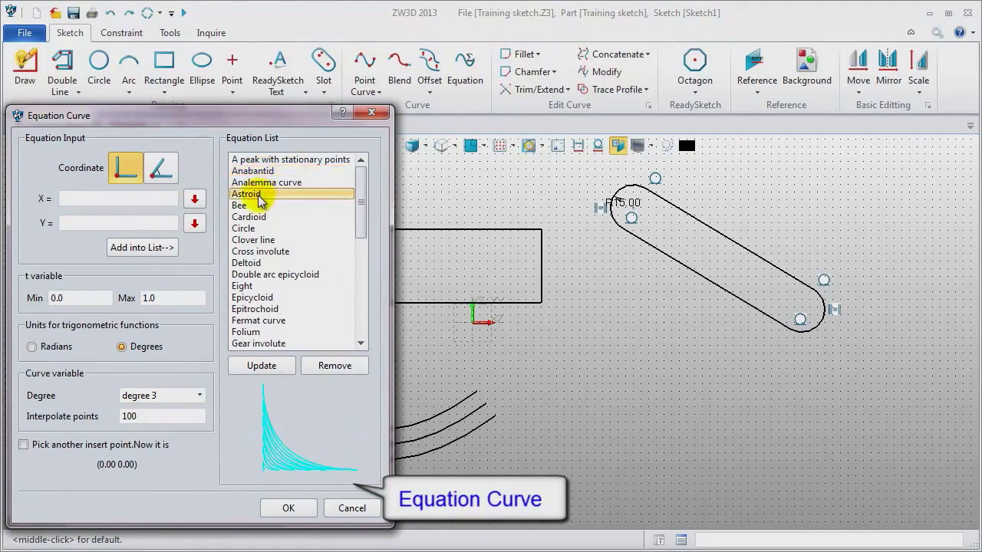
pyautogui.click(250, 217)
pyautogui.click(253, 243)
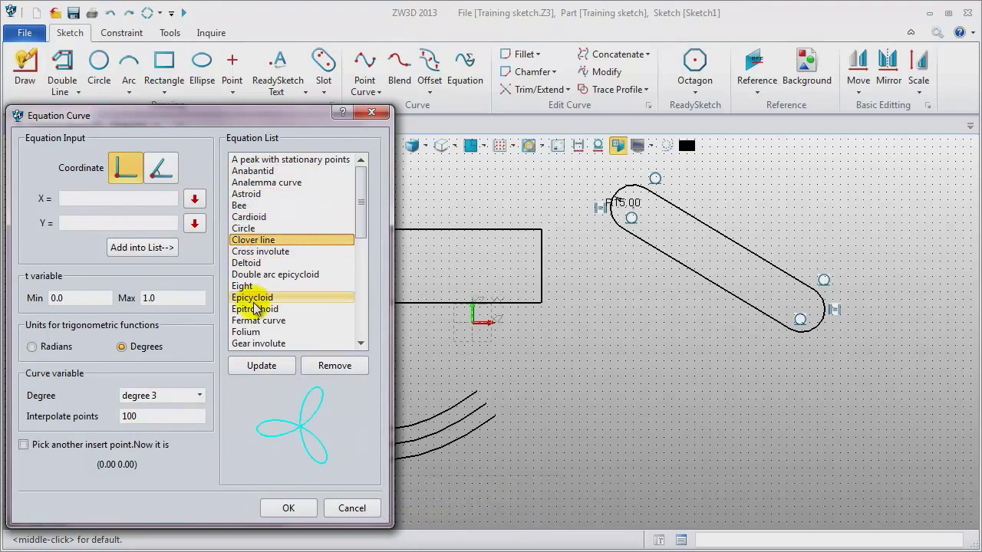
pyautogui.click(253, 298)
# Insert the predefined equation curve Helical curve 2 at a picked insert point below the slot
pyautogui.scroll(-1, 257, 309)
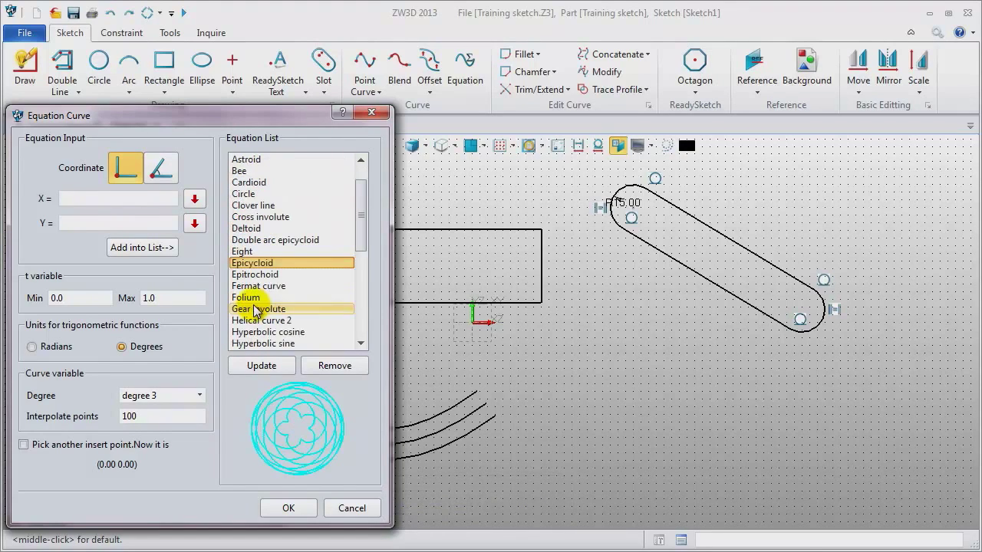
pyautogui.click(260, 320)
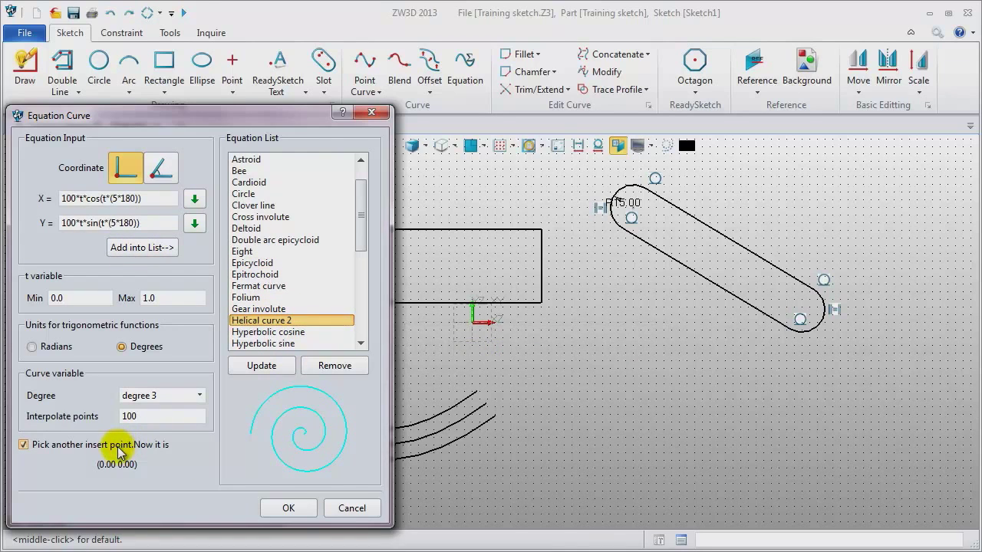
pyautogui.click(285, 508)
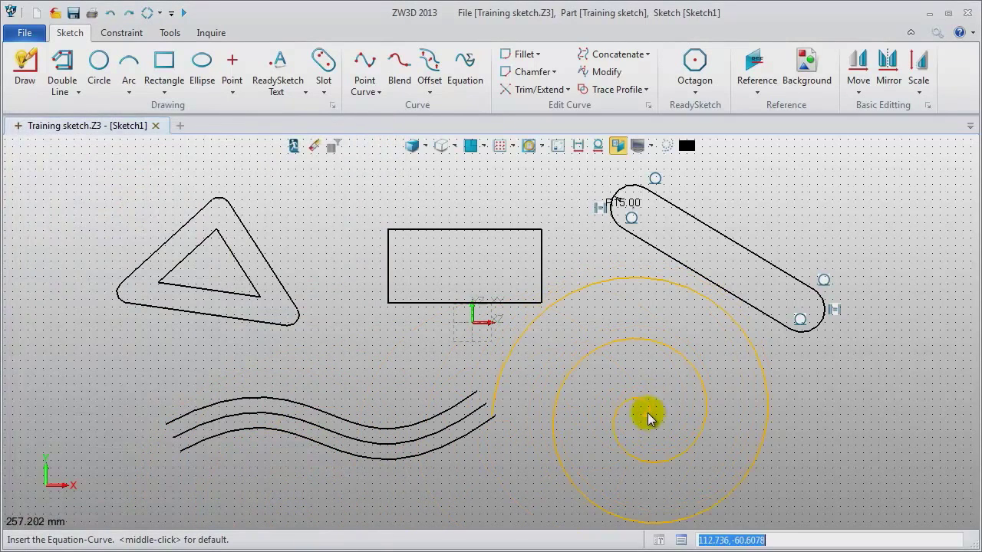
pyautogui.click(670, 427)
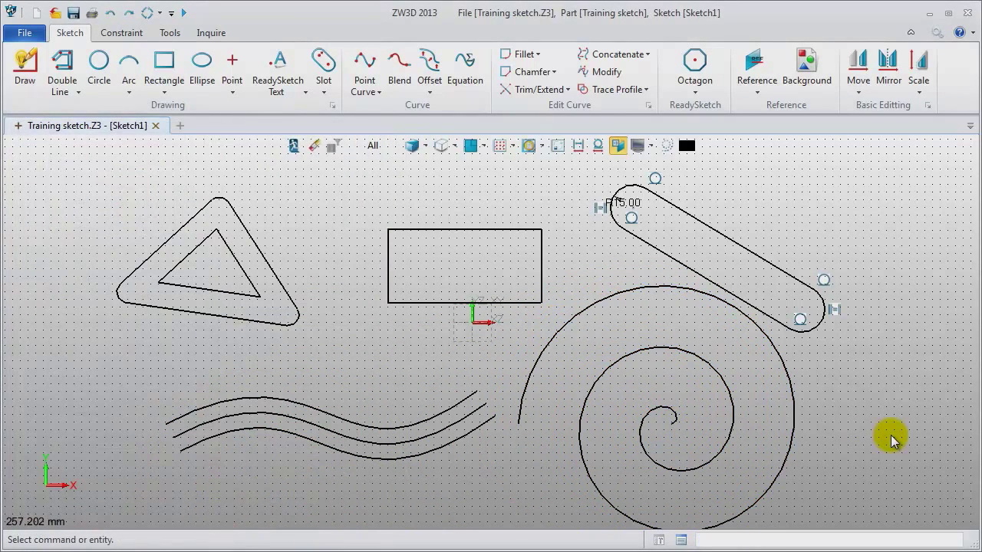
pyautogui.scroll(-2, 891, 434)
pyautogui.moveTo(891, 435); pyautogui.dragTo(767, 400, button='middle')
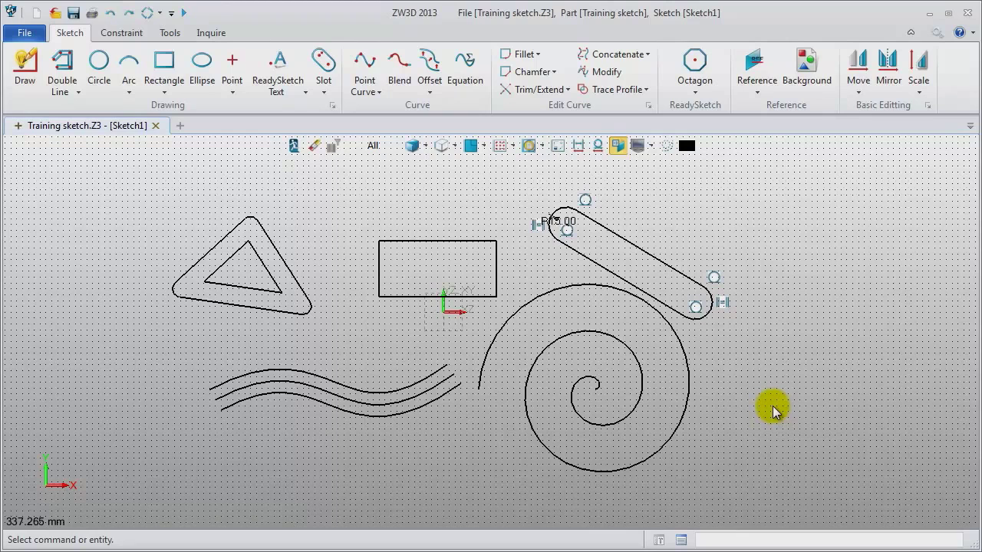
# Create a new standalone sketch named "Quick Draw" with the default template
pyautogui.click(18, 128)
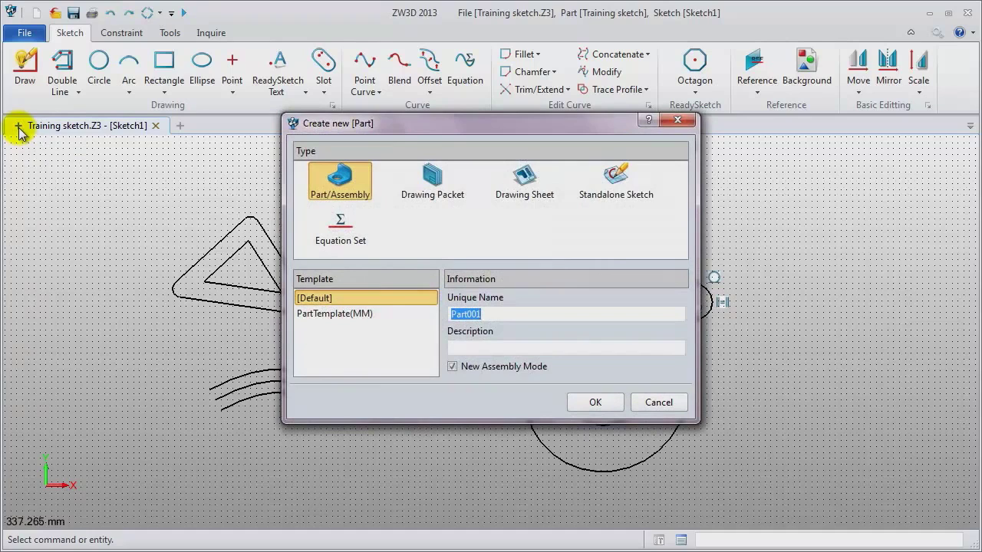
pyautogui.click(606, 176)
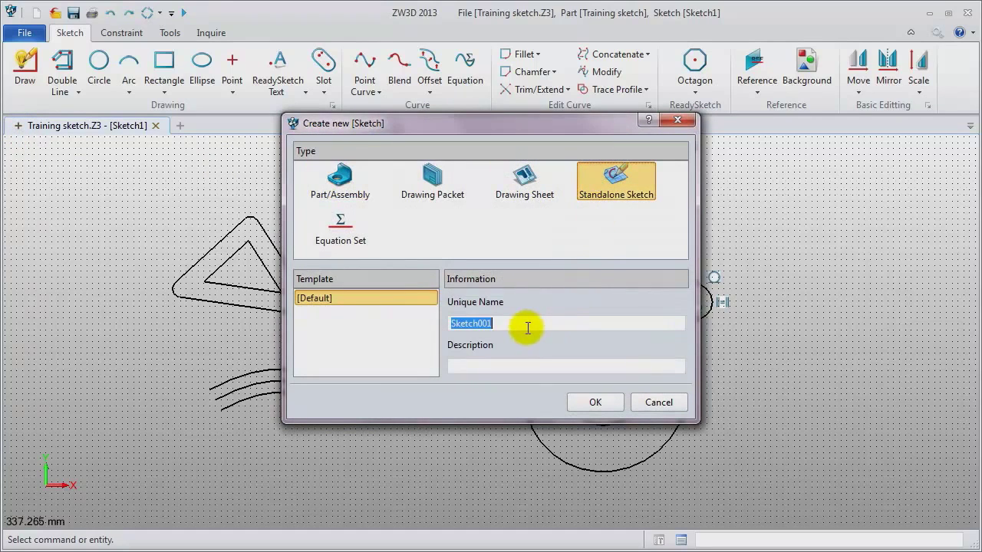
pyautogui.press('BackSpace')
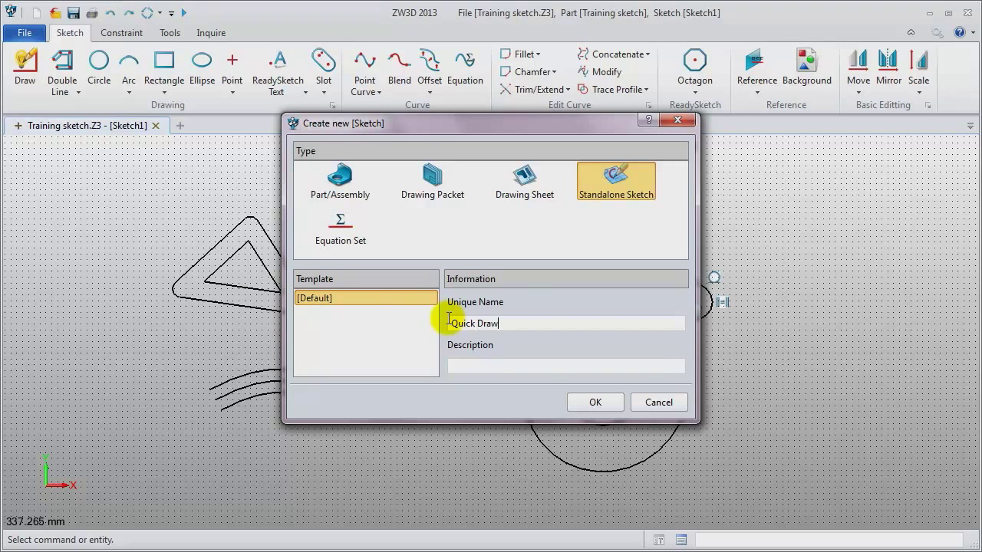
pyautogui.write('Quick Draw')
pyautogui.press('Return')
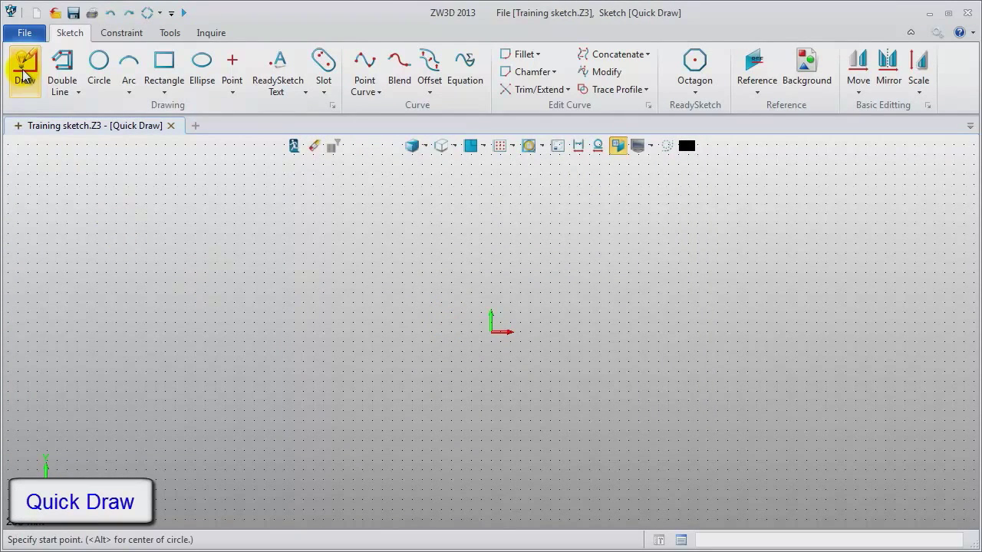
# Draw a closed triangle of lines with the Draw tool, starting a horizontal base at (-210, 40) with the apex above it
pyautogui.click(77, 255)
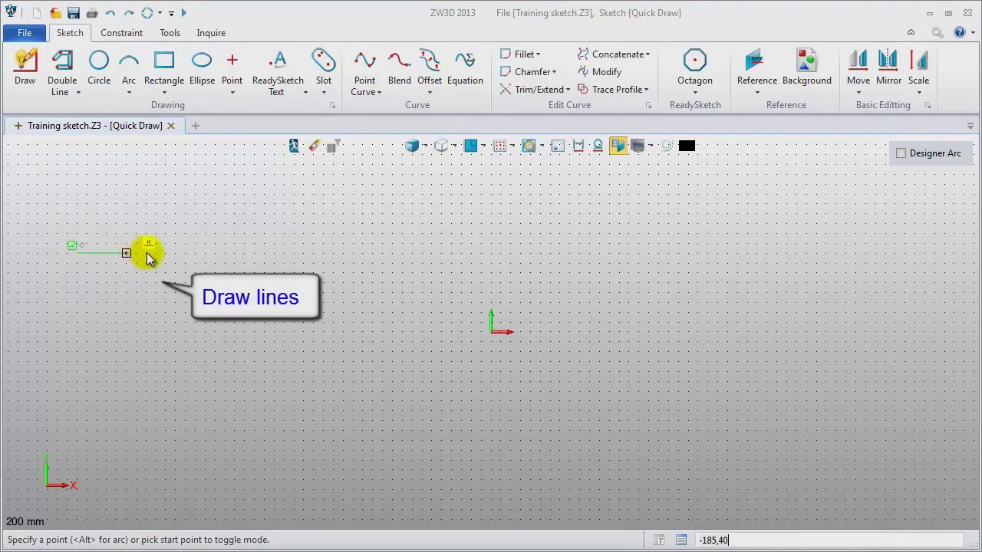
pyautogui.click(215, 253)
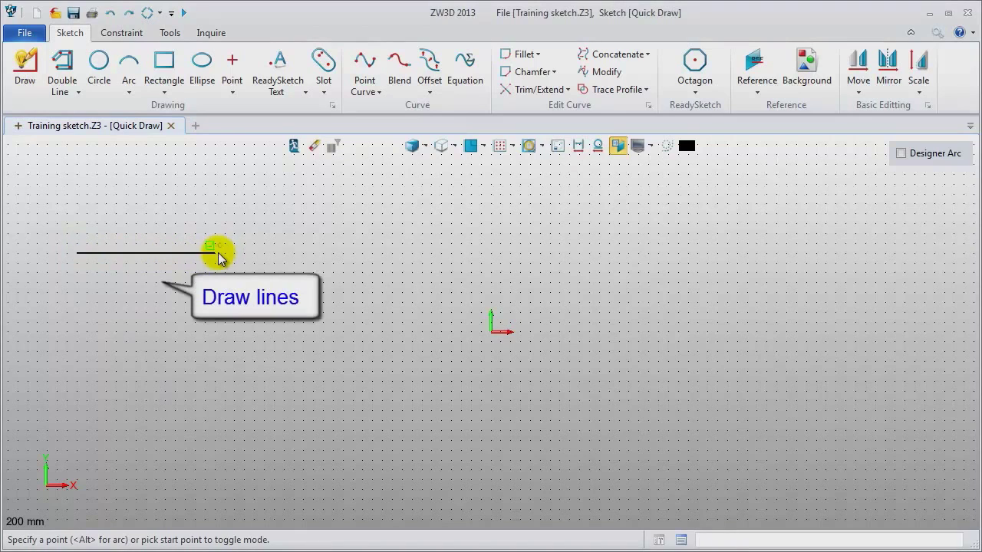
pyautogui.click(115, 165)
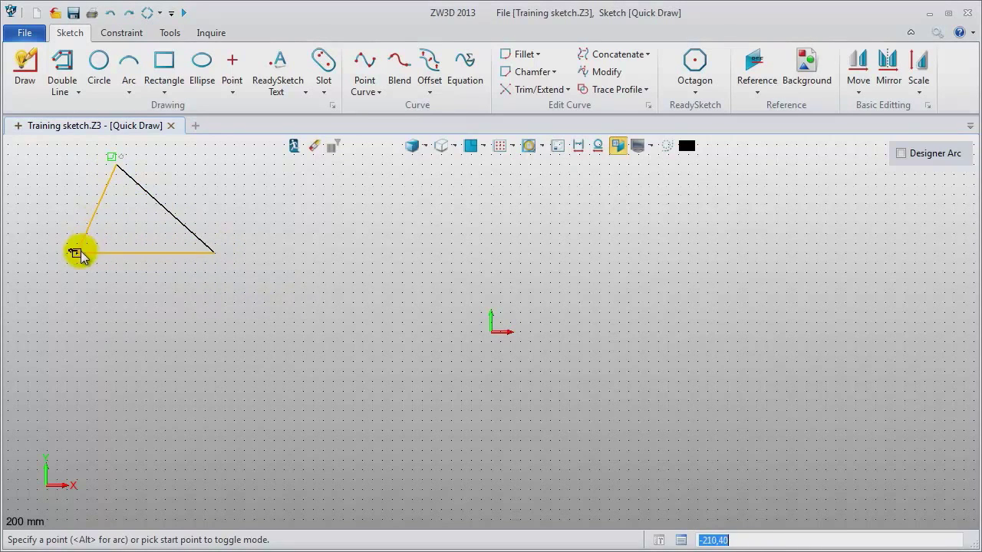
pyautogui.click(77, 253)
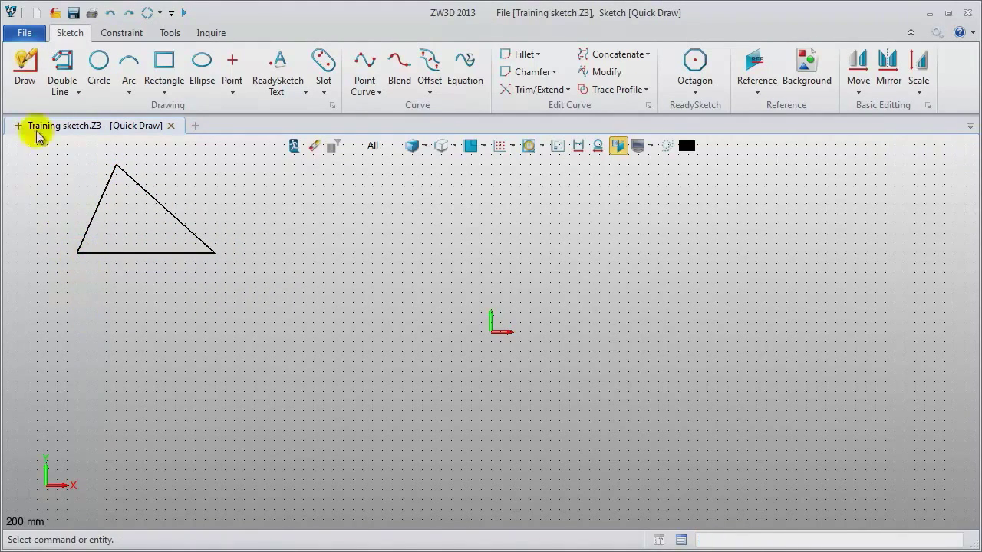
# Draw a horizontal line ending at (-20, 40), switch its endpoint to tangent mode and continue with two tangent arcs
pyautogui.click(20, 64)
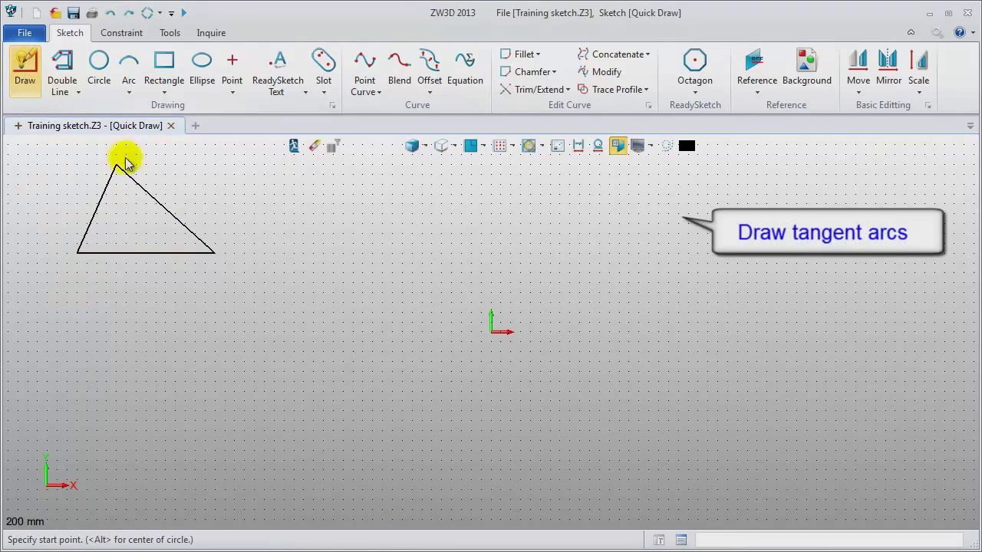
pyautogui.click(316, 253)
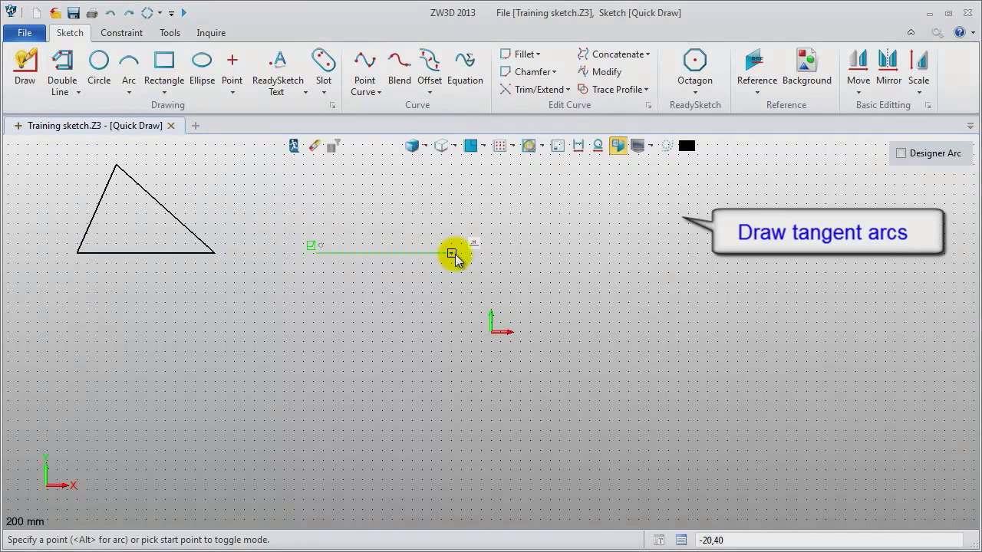
pyautogui.click(451, 253)
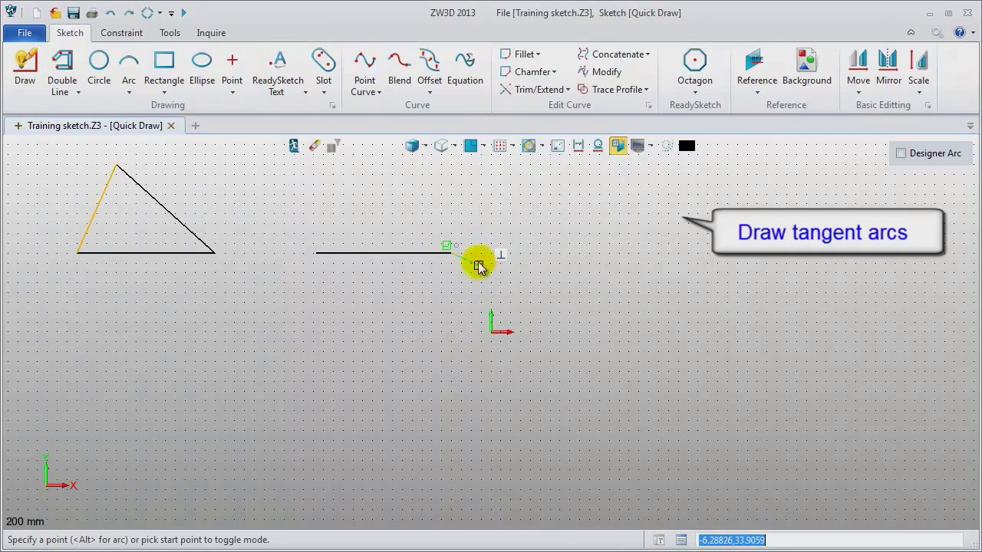
pyautogui.click(451, 254)
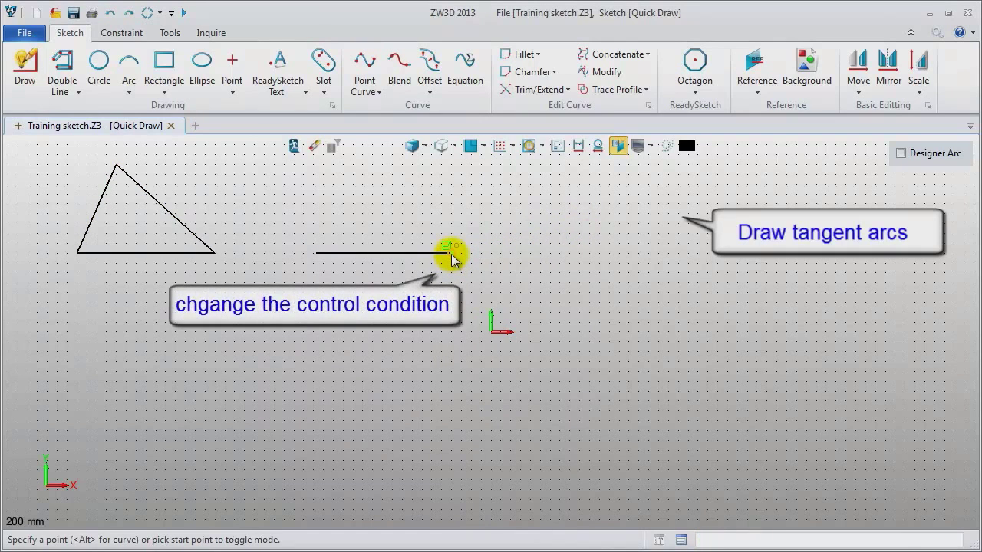
pyautogui.click(584, 192)
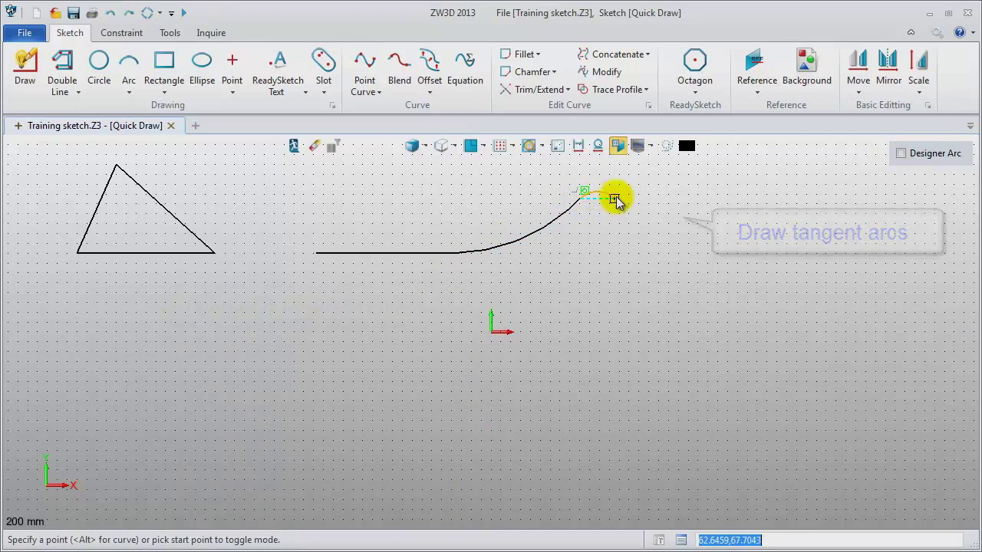
pyautogui.click(627, 285)
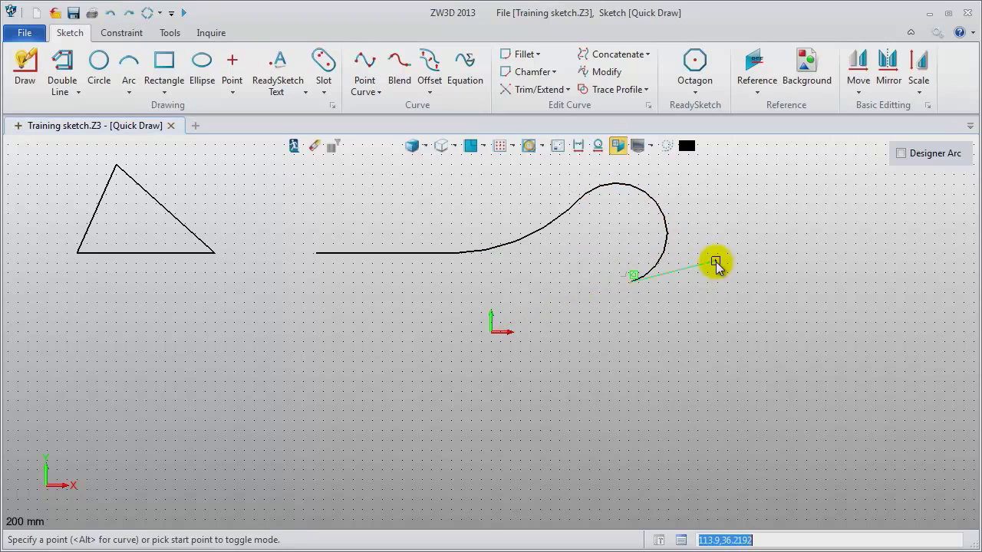
pyautogui.middleClick(714, 265)
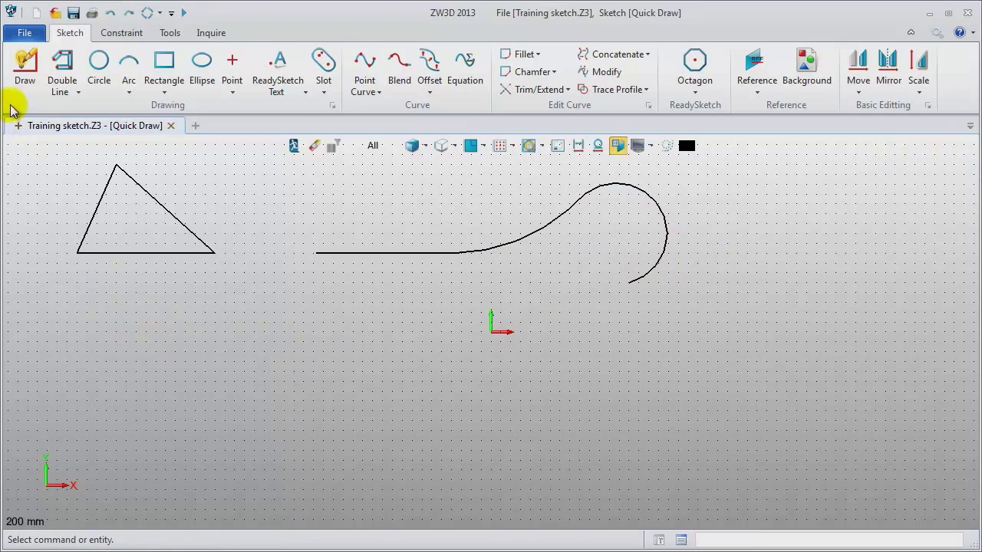
# Draw an upward-bulging three-point arc with level endpoints to the right of the tangent arcs, using the Draw tool's arc mode
pyautogui.click(24, 78)
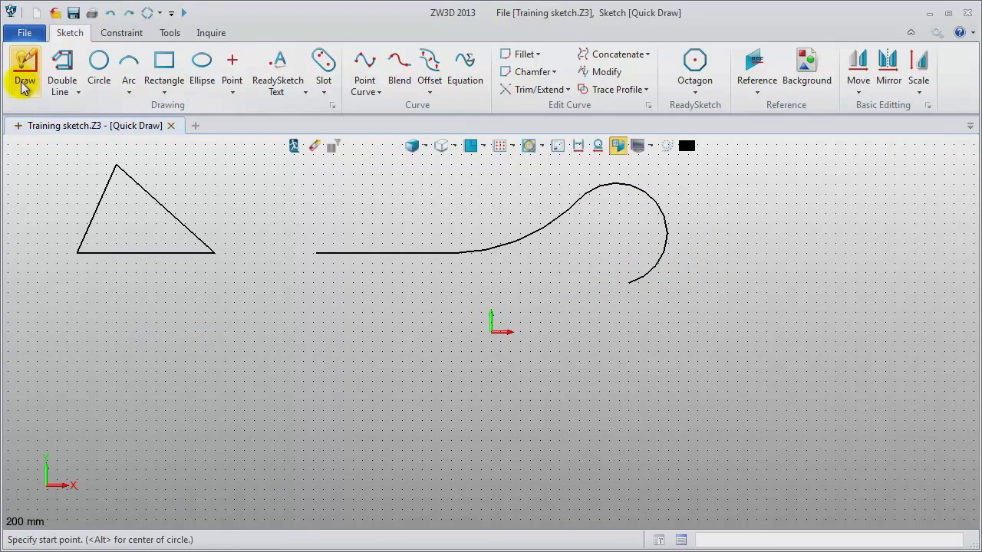
pyautogui.click(782, 254)
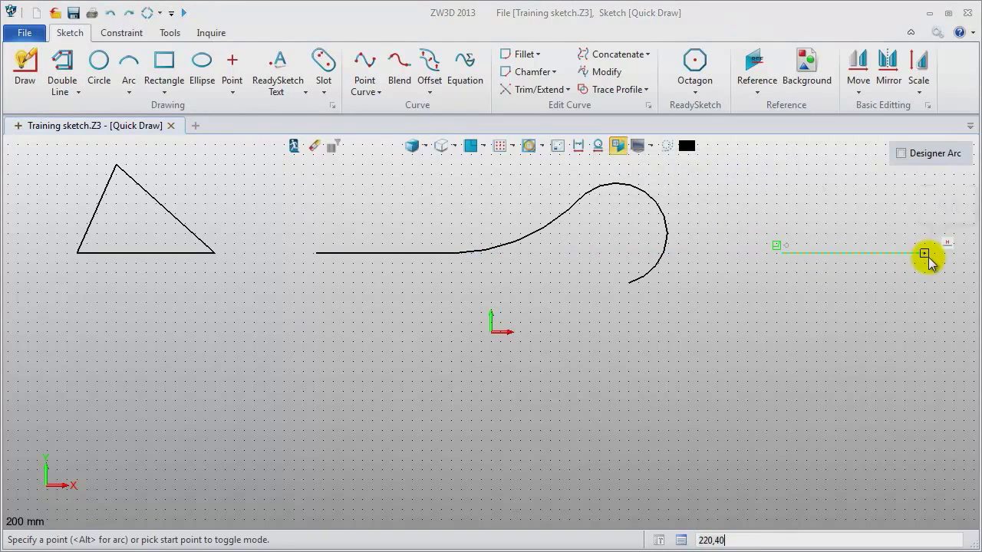
pyautogui.press('alt')
pyautogui.click(944, 254)
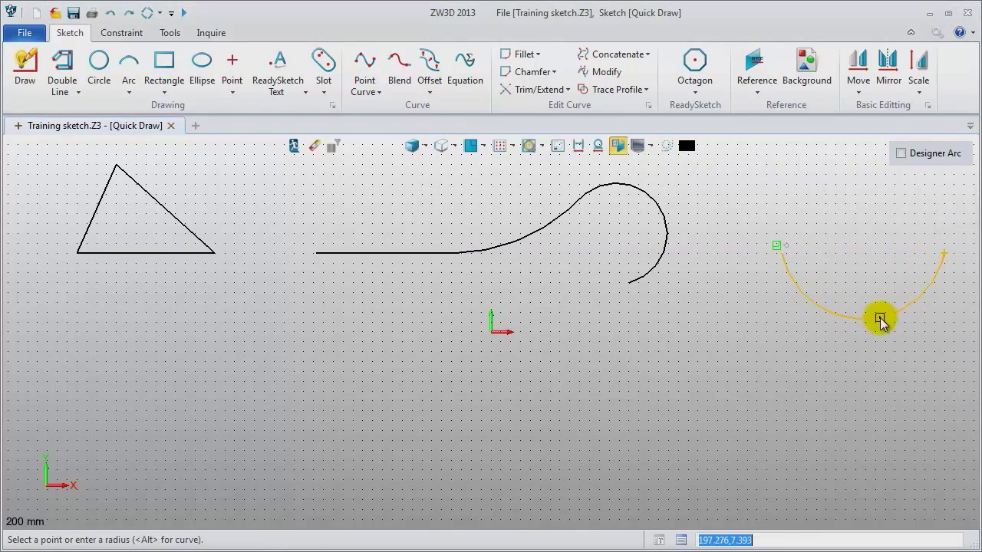
pyautogui.click(864, 200)
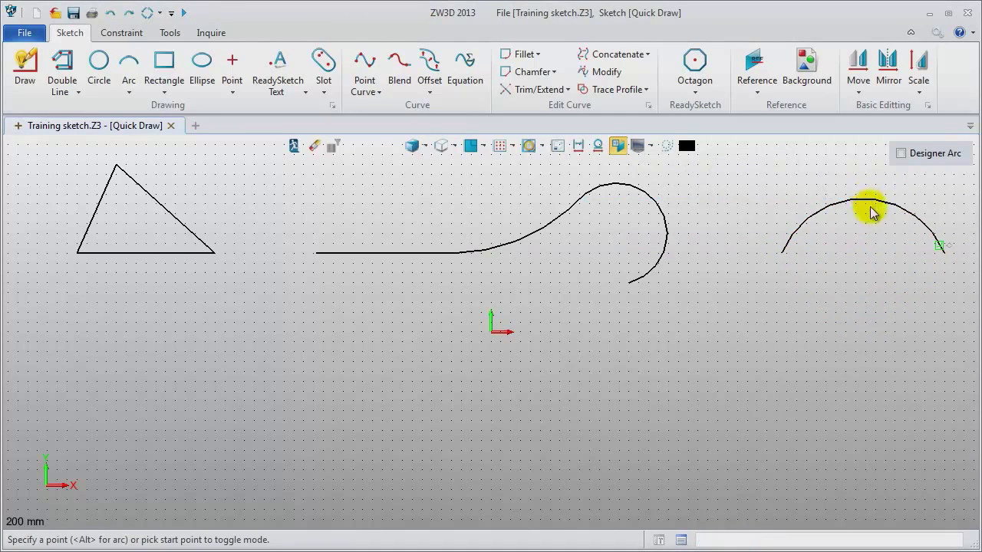
pyautogui.middleClick(864, 353)
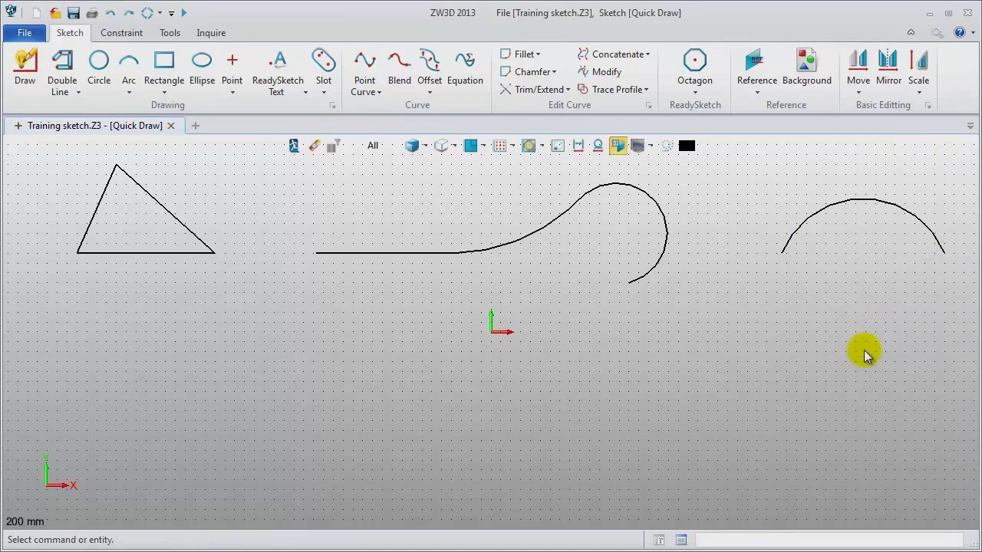
# Draw three concentric circles of different radii below the triangle using the Draw tool's circle mode
pyautogui.click(25, 81)
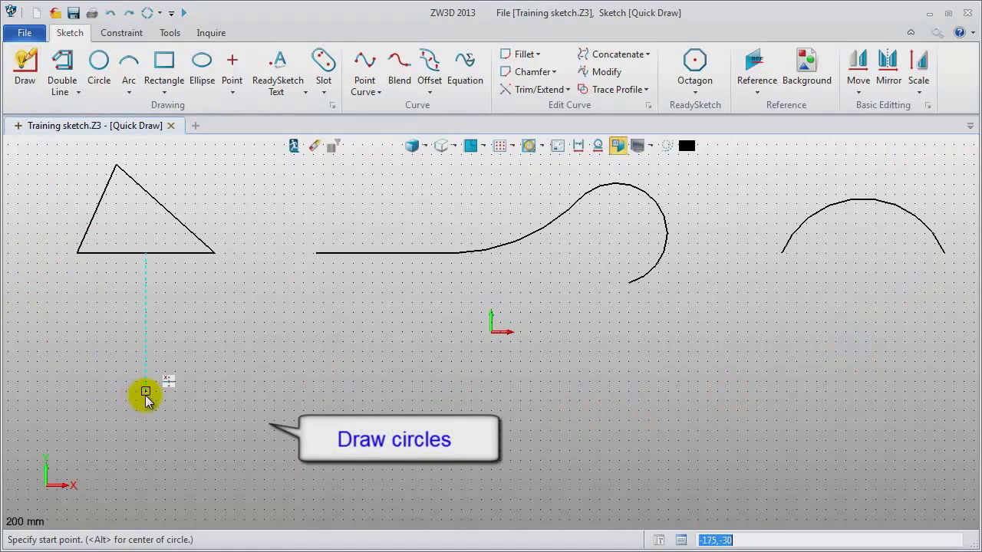
pyautogui.keyDown('alt'); pyautogui.click(170, 391); pyautogui.keyUp('alt')
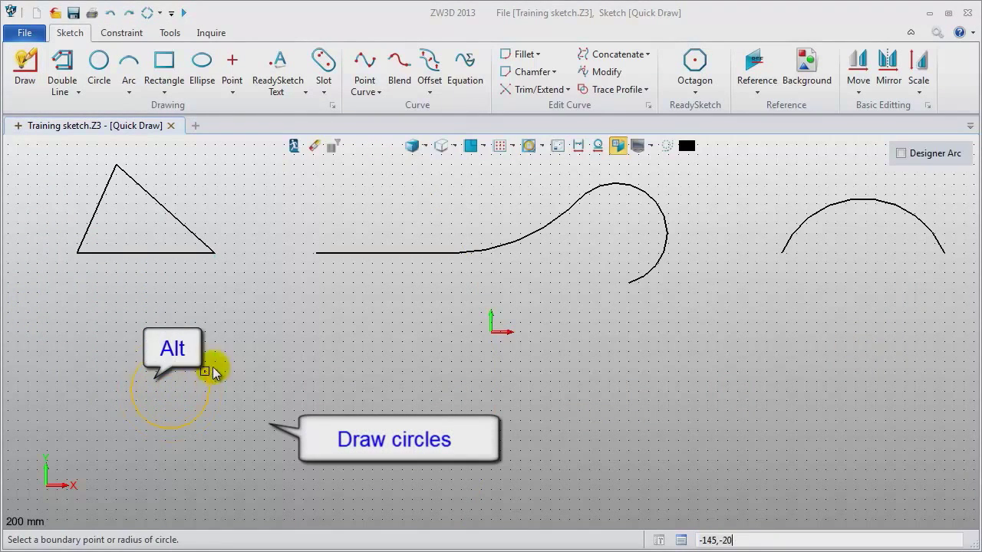
pyautogui.click(230, 355)
pyautogui.click(262, 352)
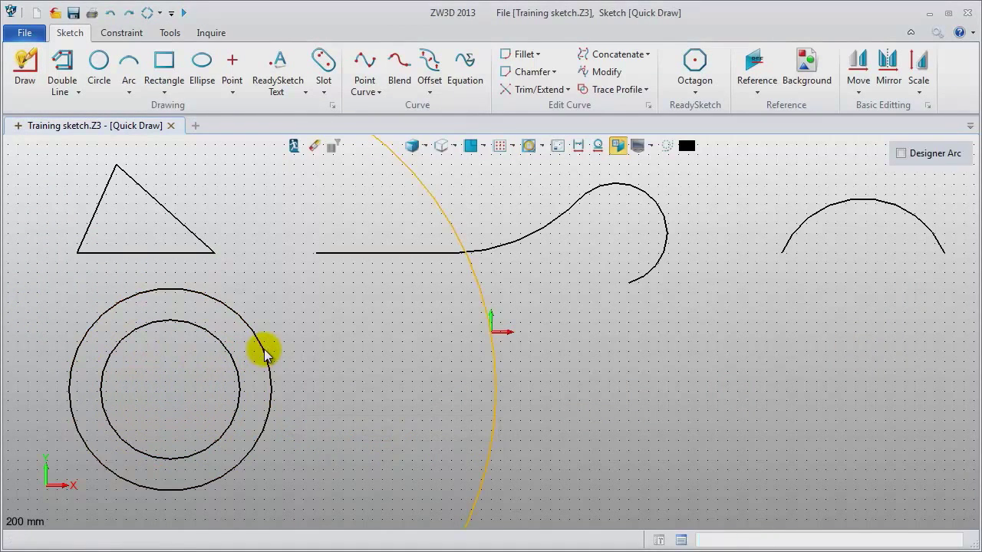
pyautogui.click(208, 377)
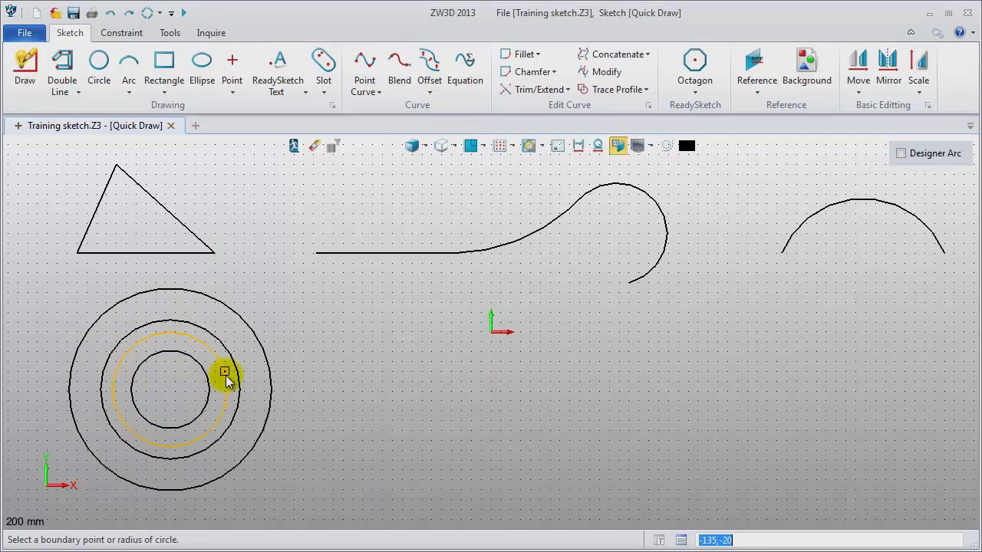
pyautogui.press('Escape')
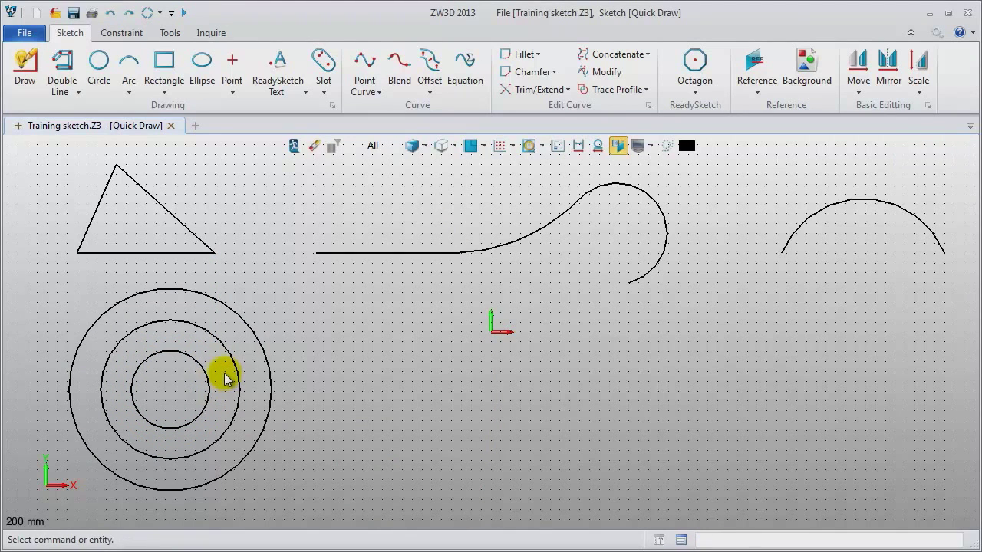
# Draw a downward-bulging radius arc with level endpoints beside the concentric circles, using the Draw tool's arc mode
pyautogui.scroll(1, 380, 393)
pyautogui.middleClick(383, 387)
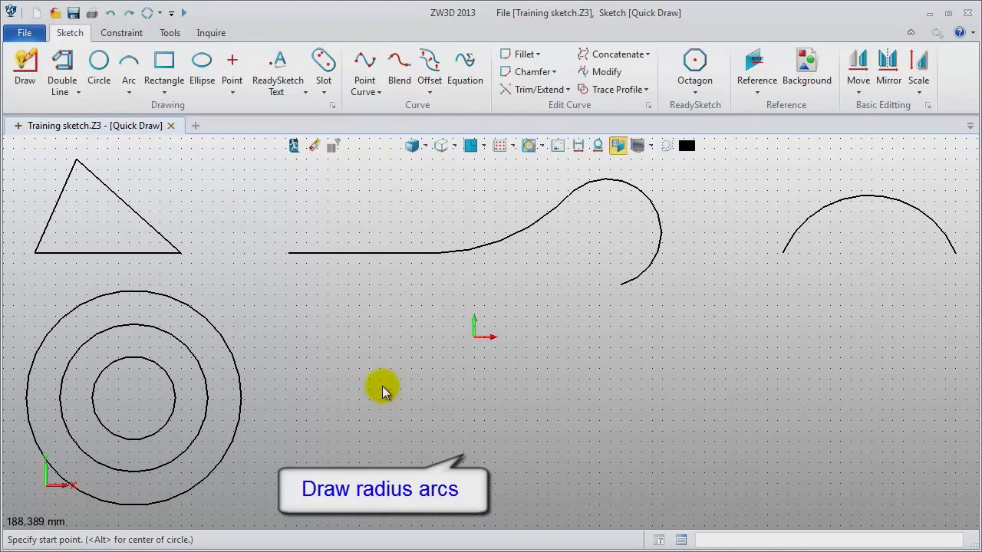
pyautogui.click(368, 390)
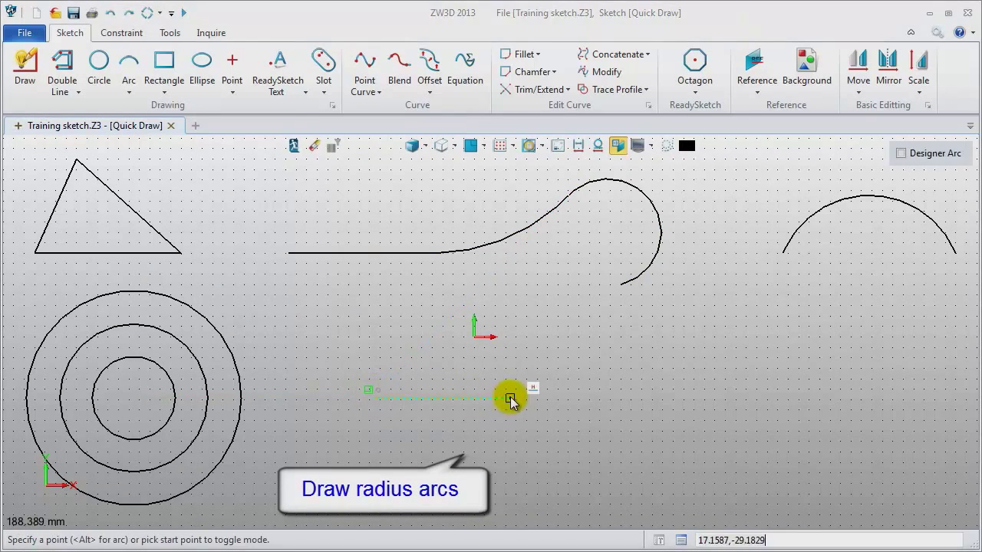
pyautogui.press('alt')
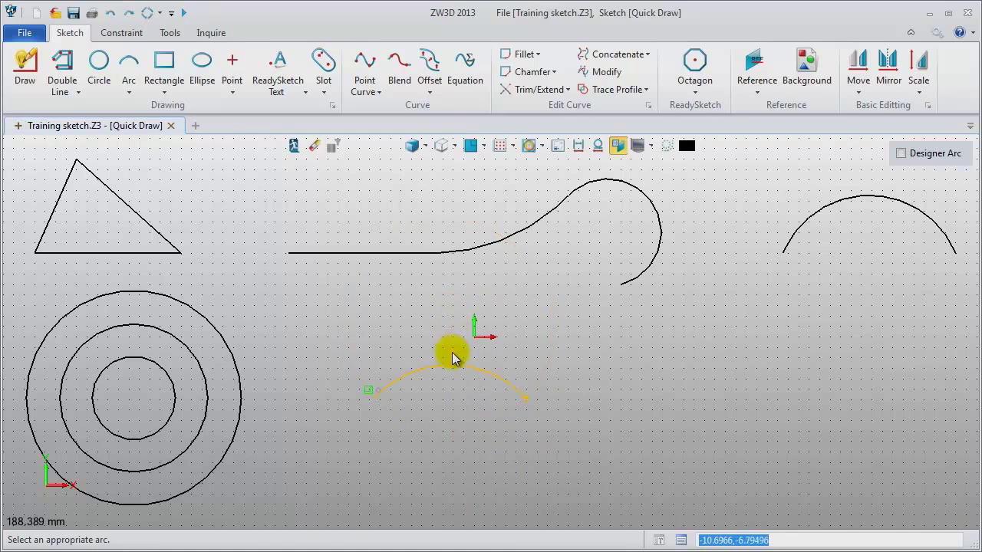
pyautogui.click(452, 428)
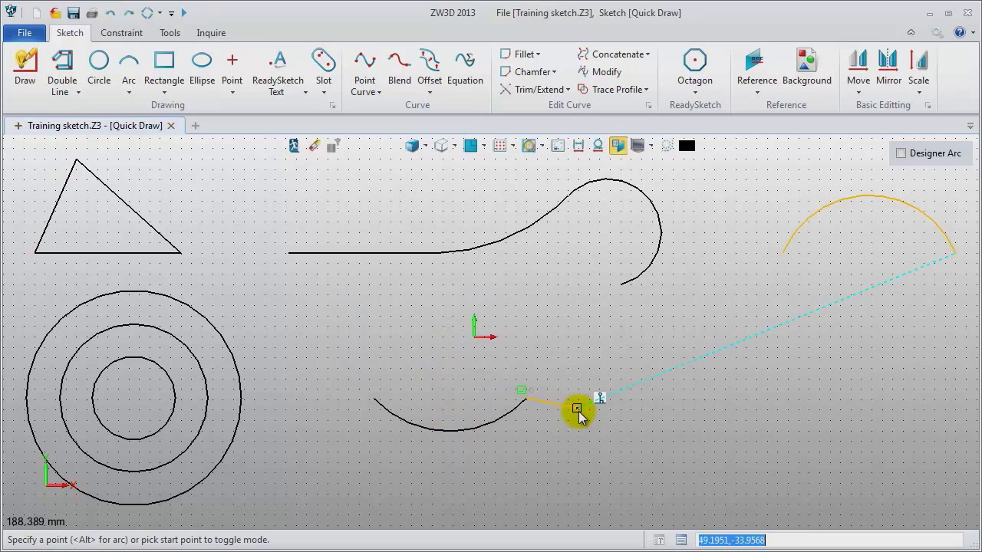
pyautogui.press('Escape')
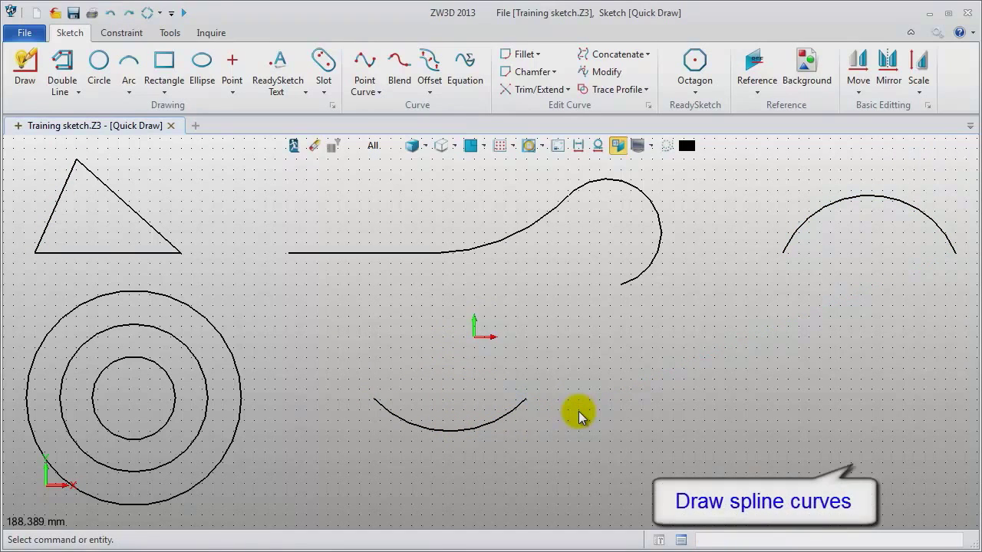
# Draw a wave-shaped spline through five points beside the radius arc, using the Draw tool's curve mode
pyautogui.middleClick(579, 415)
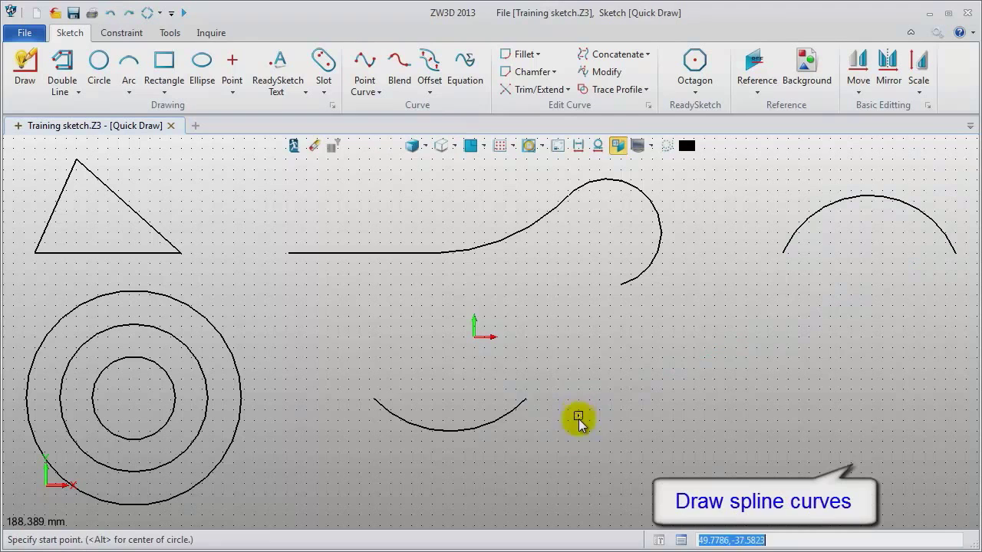
pyautogui.click(544, 467)
pyautogui.press('alt')
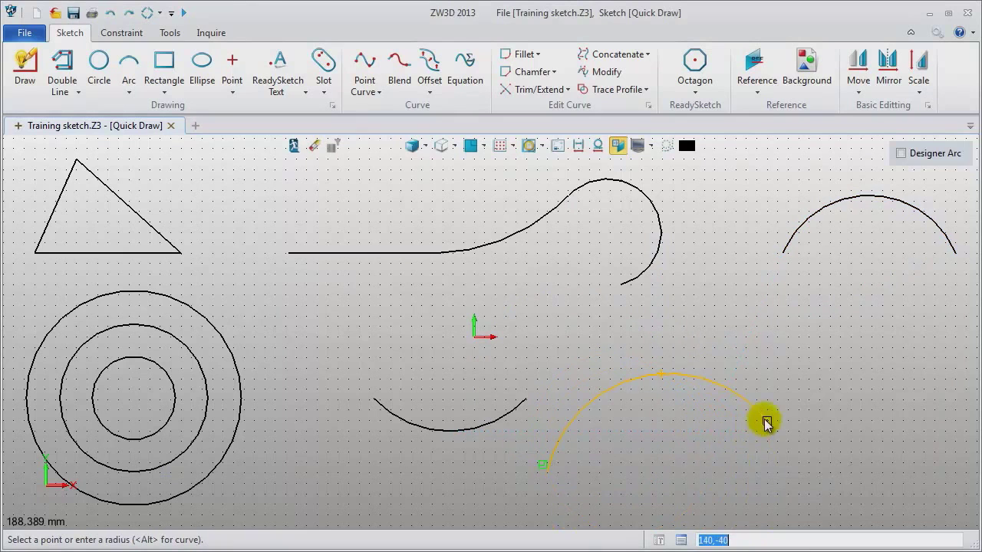
pyautogui.click(783, 433)
pyautogui.press('alt')
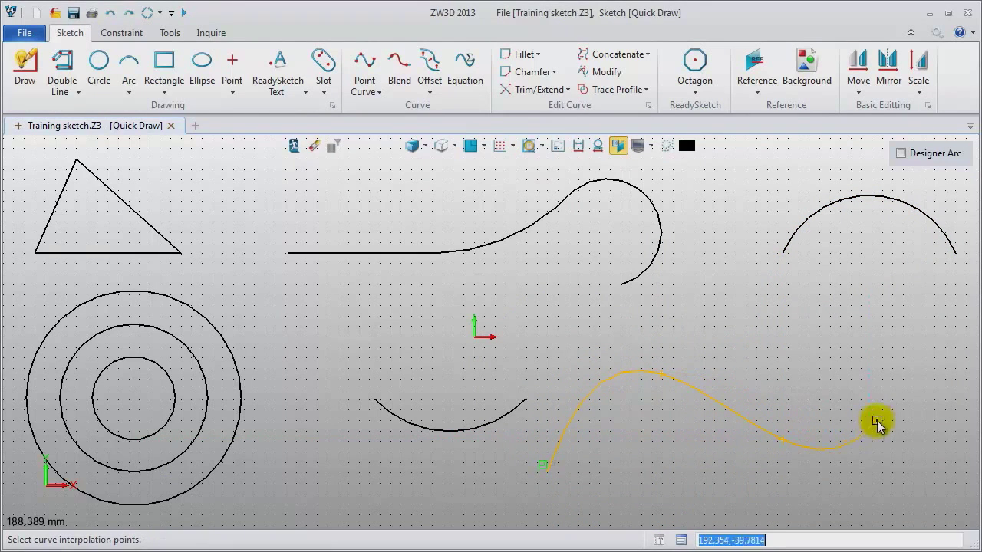
pyautogui.click(886, 412)
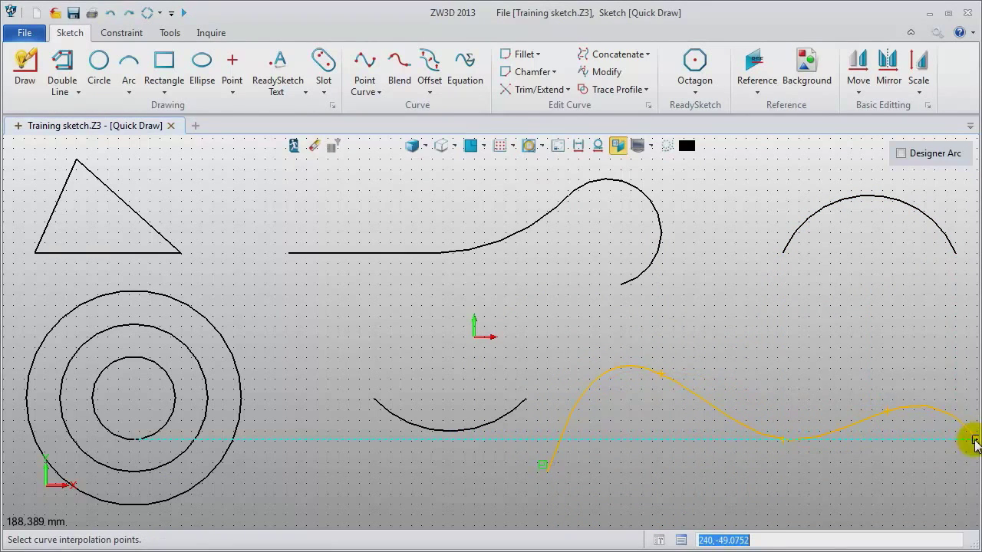
pyautogui.click(966, 441)
pyautogui.middleClick(858, 400)
pyautogui.middleClick(787, 383)
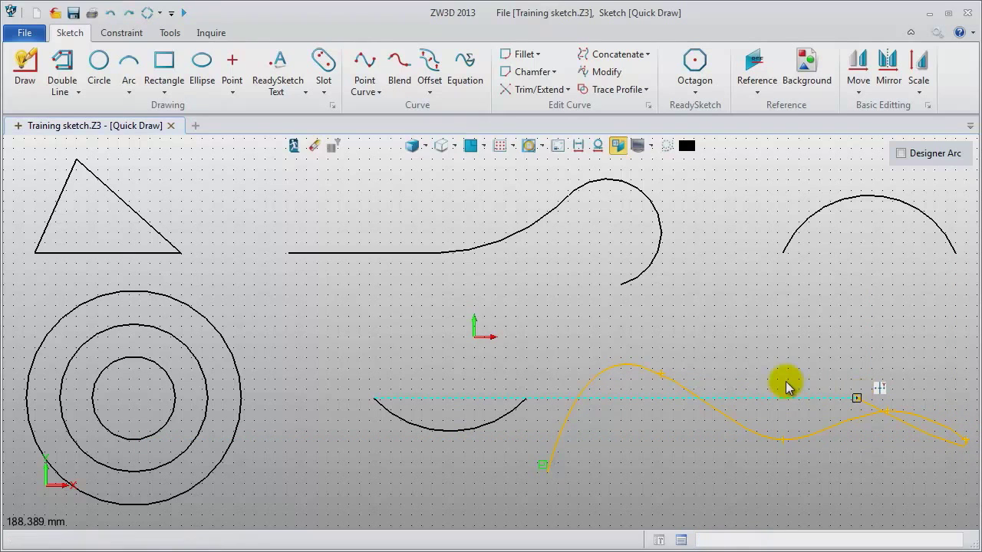
# Modify the spline by moving the control point above its first crest down and toward the middle, flattening that crest
pyautogui.click(723, 407)
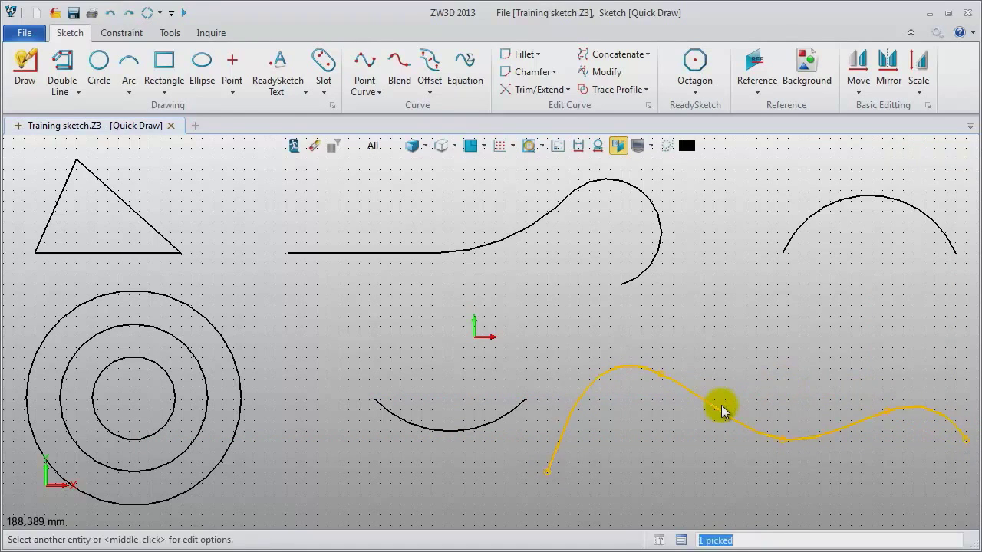
pyautogui.middleClick(721, 410)
pyautogui.click(862, 291)
pyautogui.click(610, 265)
pyautogui.middleClick(597, 293)
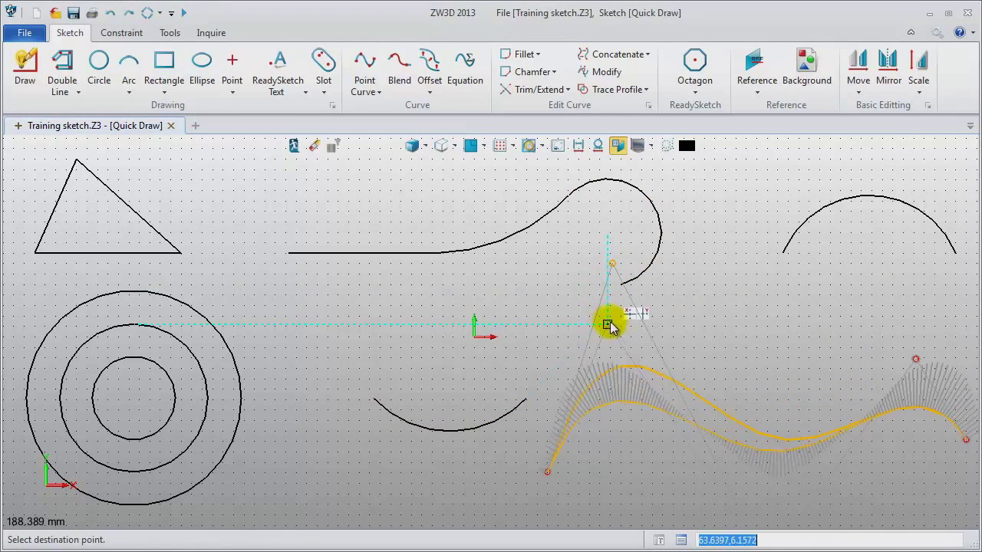
pyautogui.click(669, 340)
pyautogui.middleClick(742, 362)
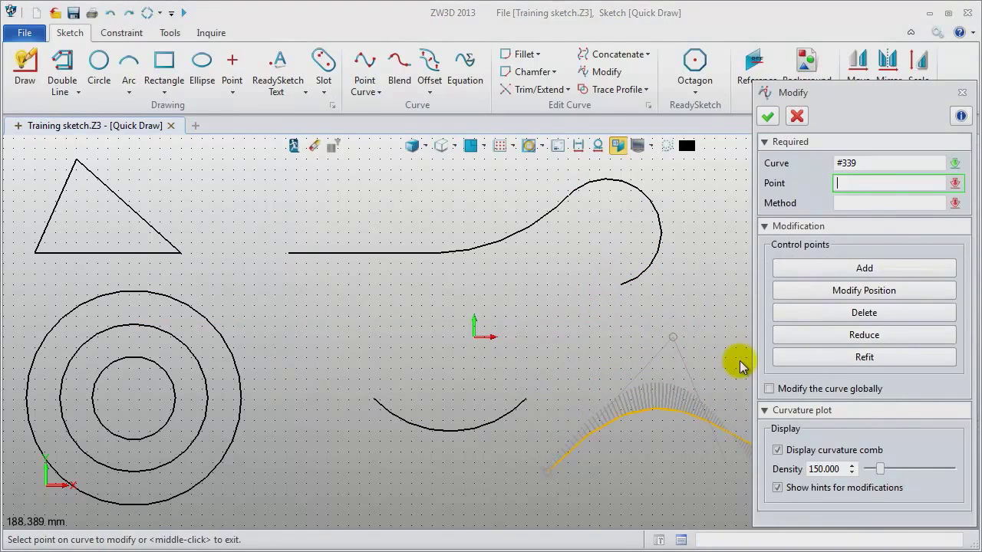
pyautogui.click(962, 94)
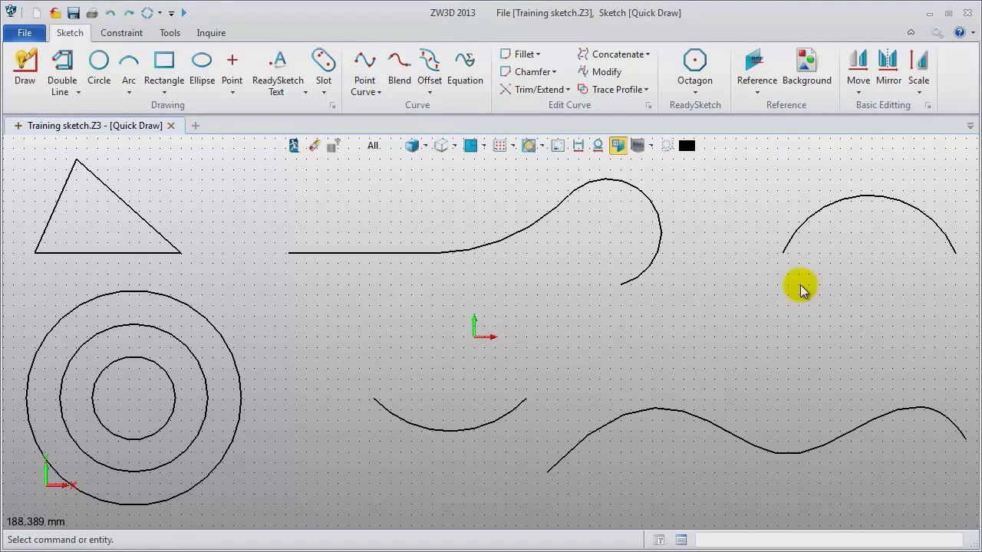
# Create a new part named Trace profile and start a sketch on its XY plane
pyautogui.hotkey('ctrl', 'n')
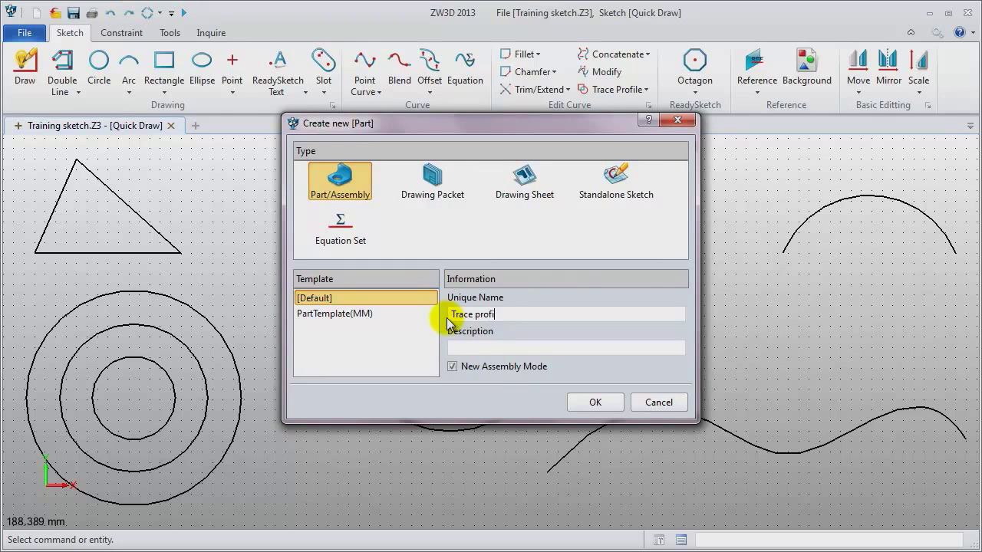
pyautogui.click(581, 402)
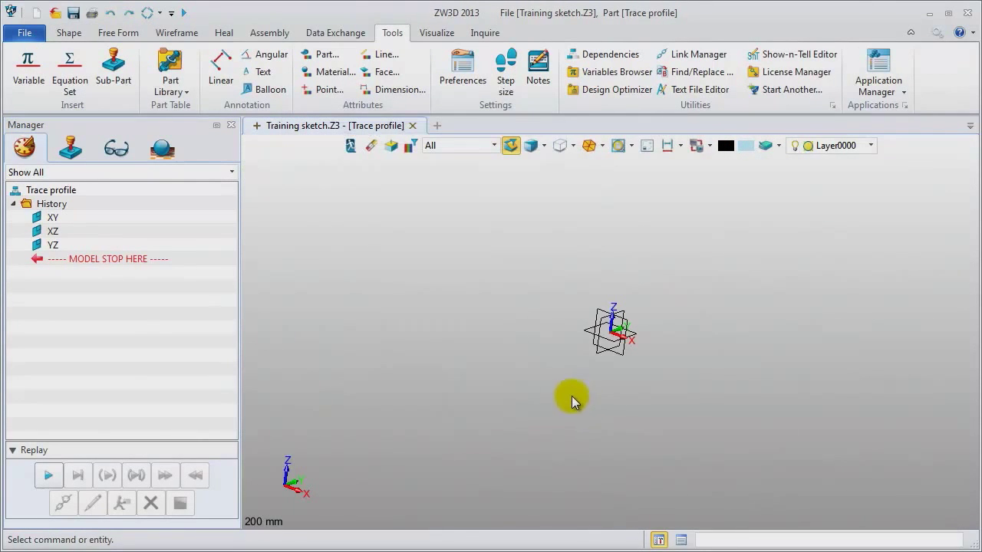
pyautogui.rightClick(325, 235)
pyautogui.click(377, 323)
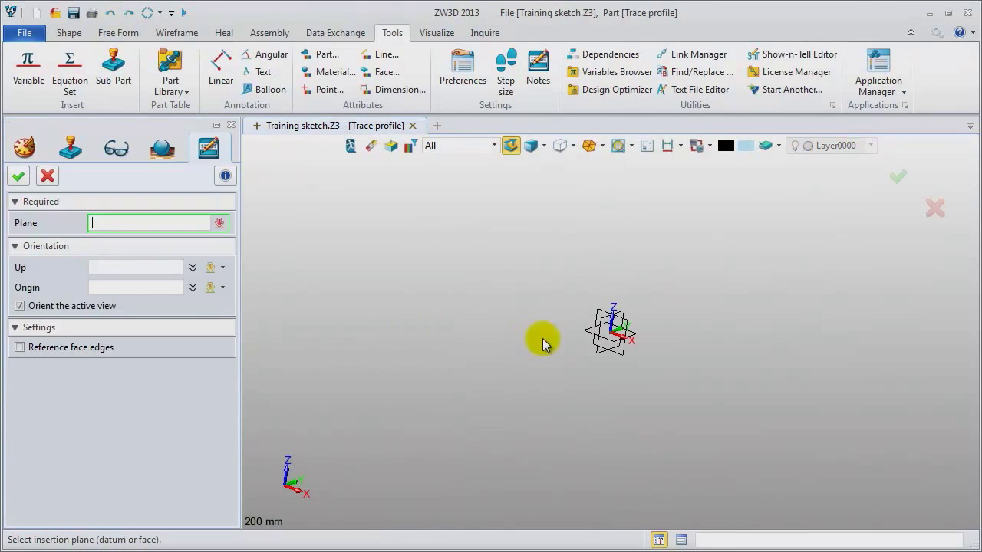
pyautogui.click(586, 338)
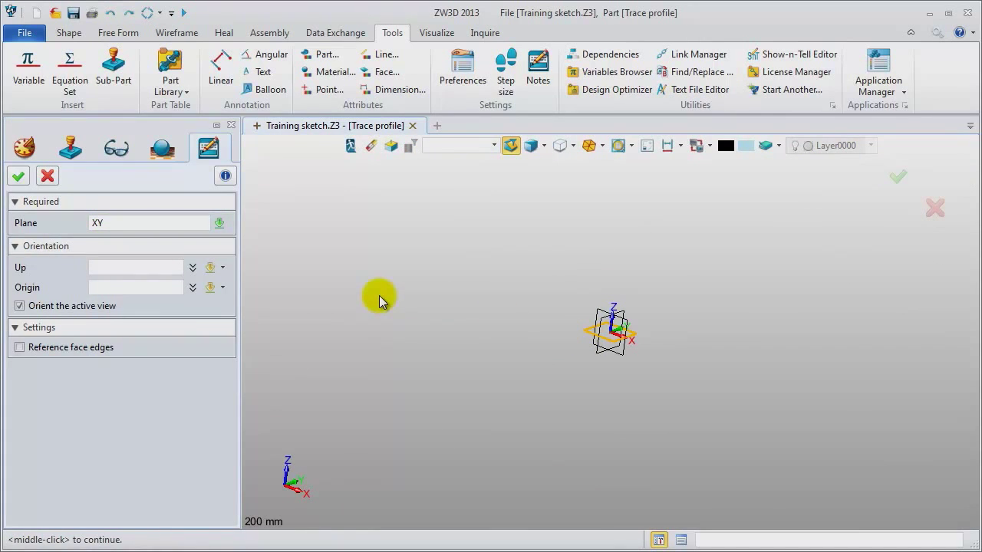
pyautogui.middleClick(378, 301)
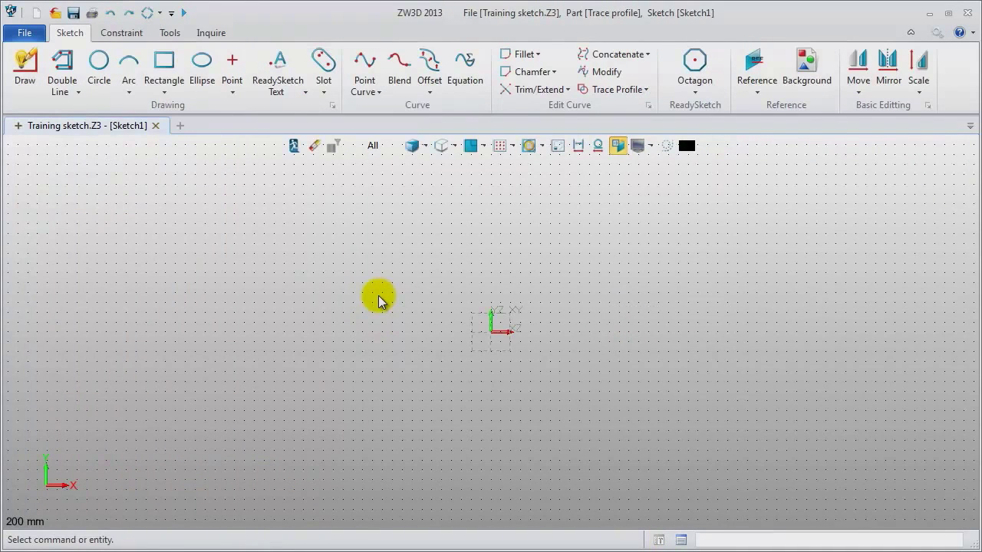
# Draw a corner rectangle about 195 mm wide and 75 mm high, starting from the origin (0,0)
pyautogui.click(164, 66)
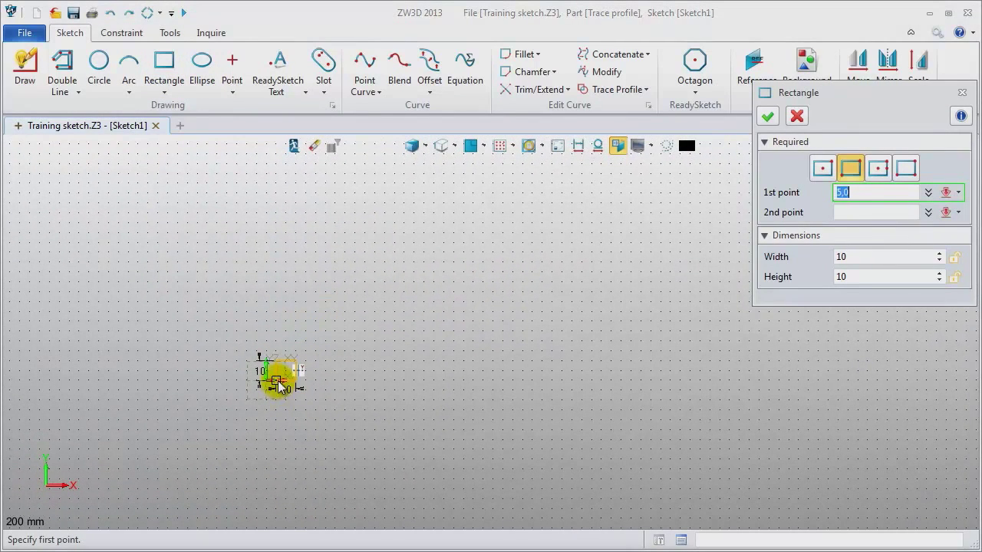
pyautogui.click(267, 380)
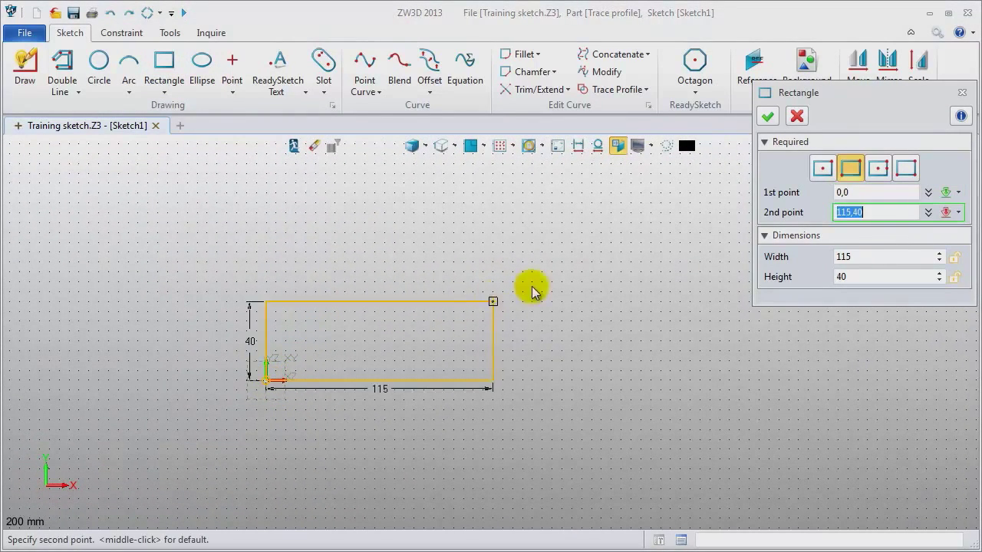
pyautogui.click(650, 234)
pyautogui.middleClick(559, 226)
pyautogui.moveTo(455, 207); pyautogui.dragTo(445, 249, button='middle')
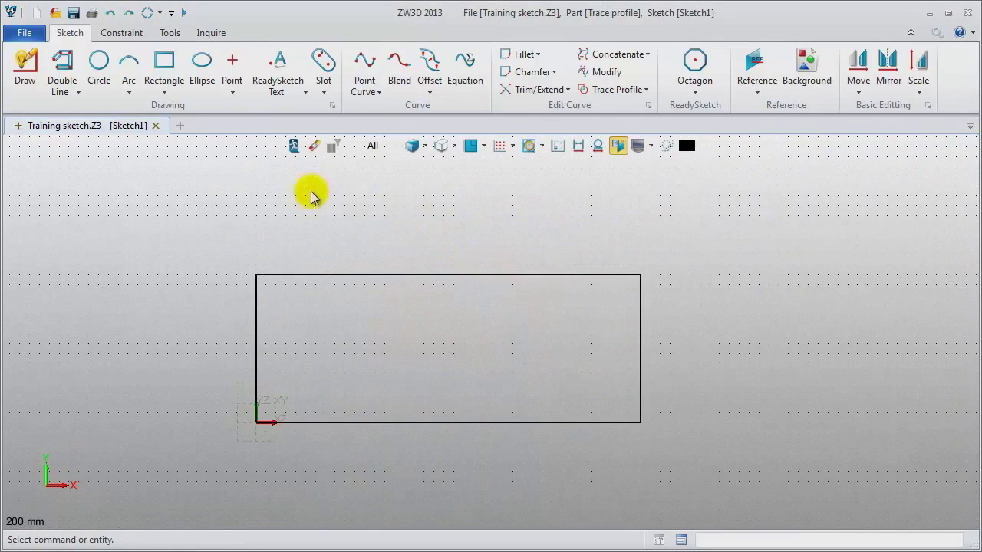
# Draw a circle of about 60 mm radius centred on the midpoint of the rectangle's right edge
pyautogui.click(99, 65)
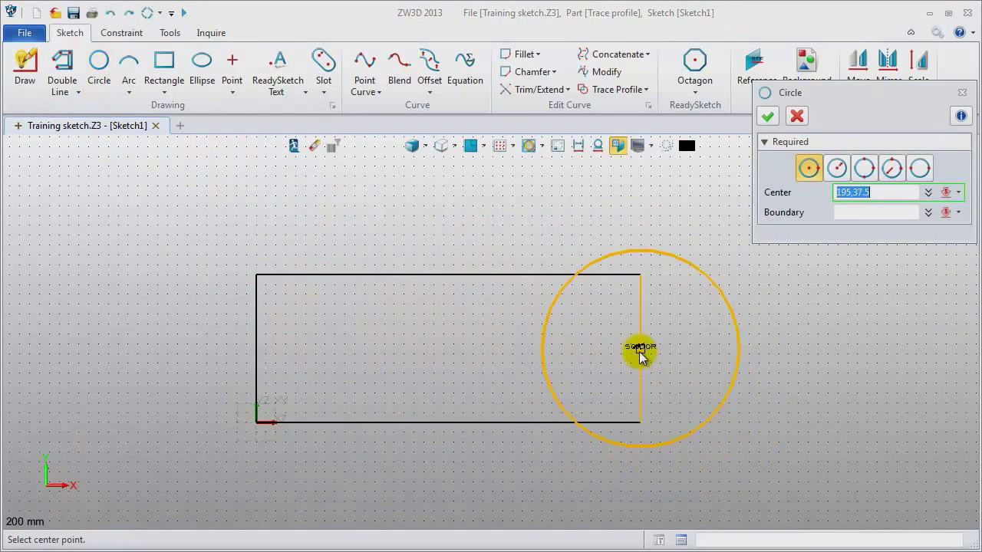
pyautogui.click(639, 350)
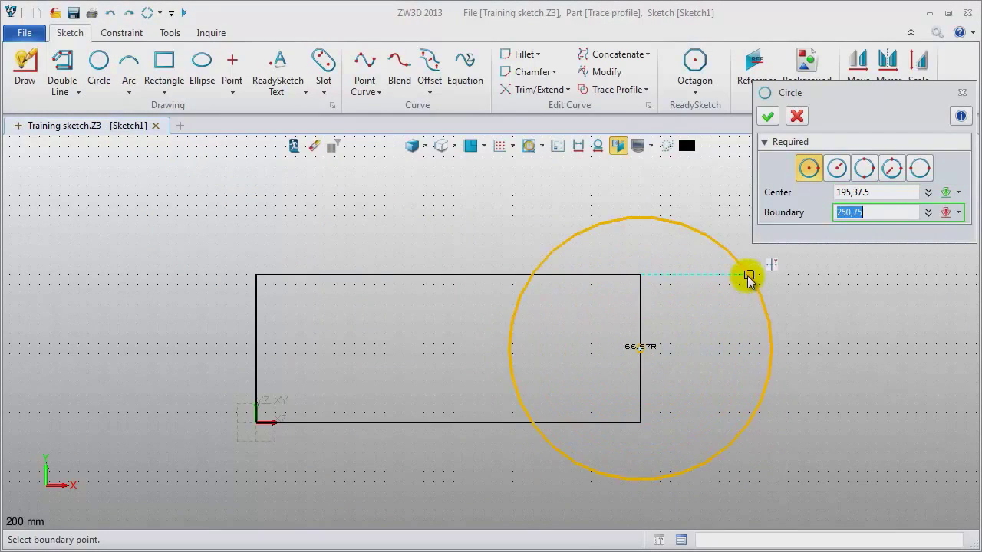
pyautogui.click(749, 296)
pyautogui.middleClick(688, 321)
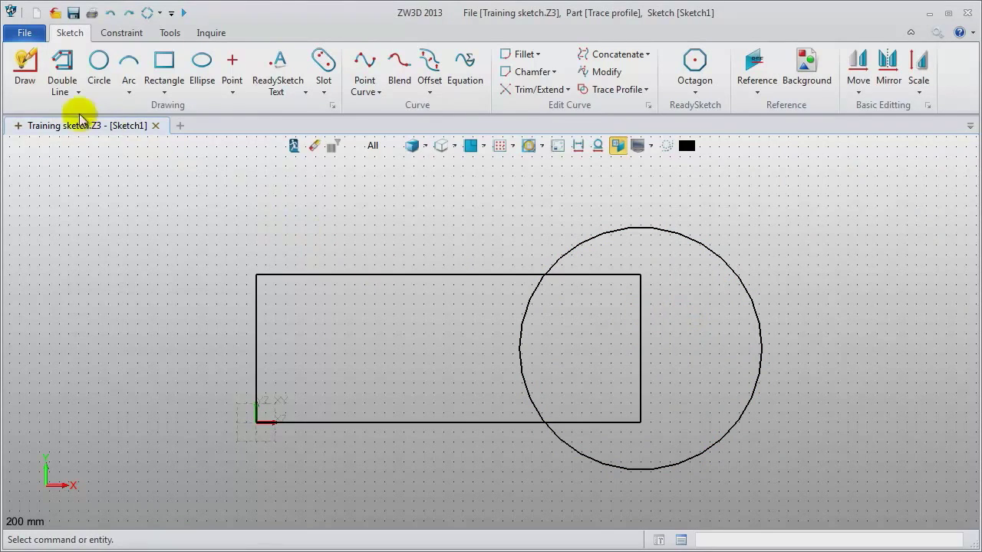
# Draw a circle of about 25 mm radius centred on the midpoint of the rectangle's left edge
pyautogui.click(99, 65)
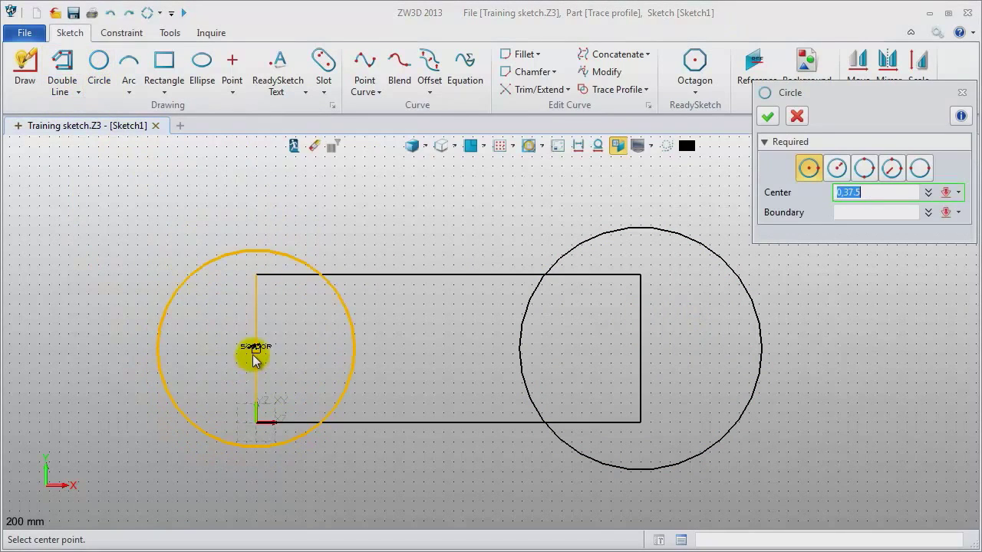
pyautogui.click(257, 349)
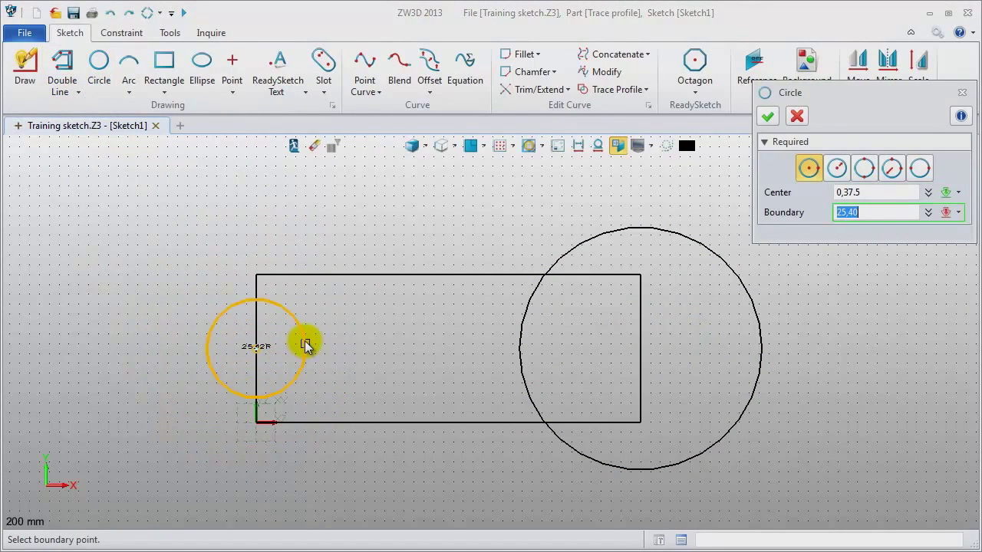
pyautogui.click(304, 346)
pyautogui.middleClick(169, 299)
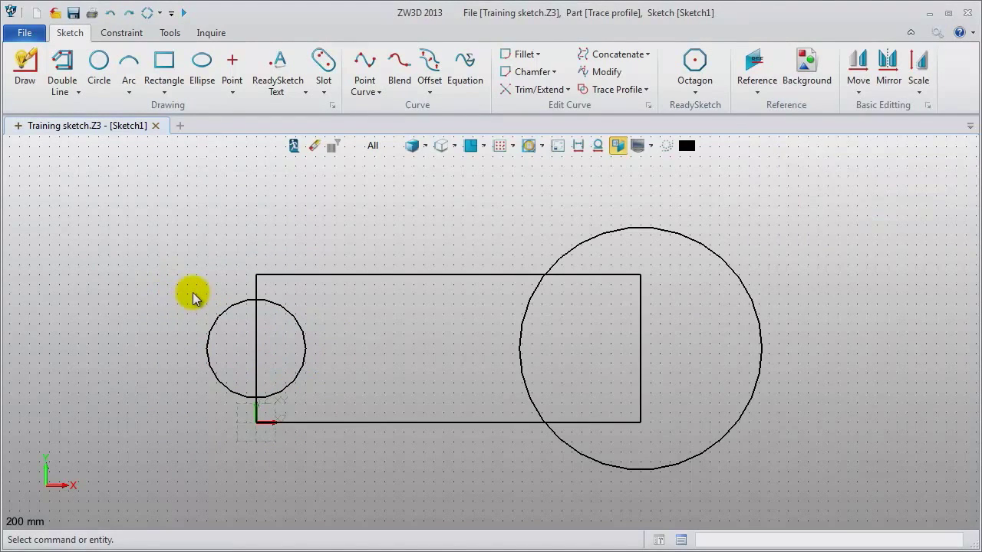
# Dimension the rectangle's upper edge and set its length to 200 mm
pyautogui.click(127, 32)
pyautogui.click(371, 70)
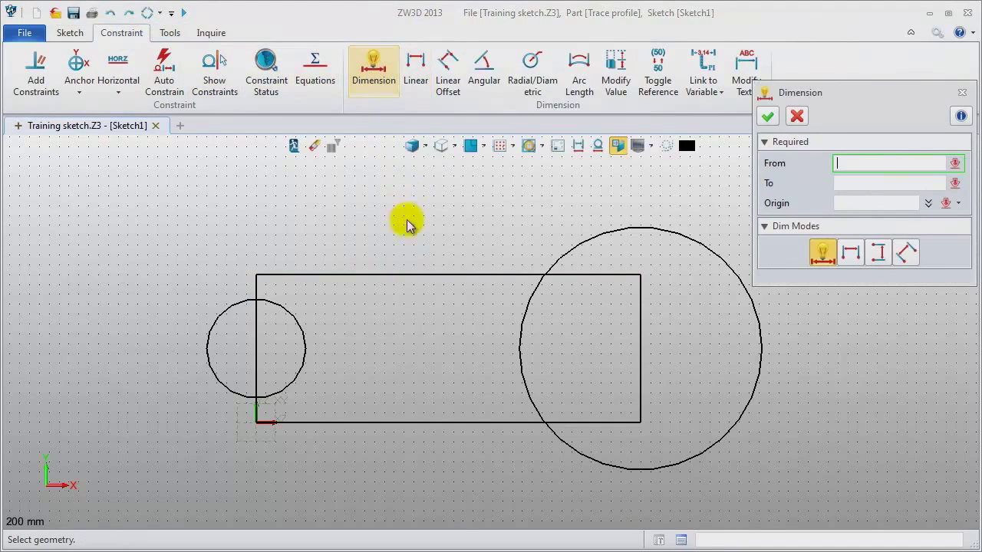
pyautogui.click(429, 265)
pyautogui.middleClick(417, 235)
pyautogui.click(421, 235)
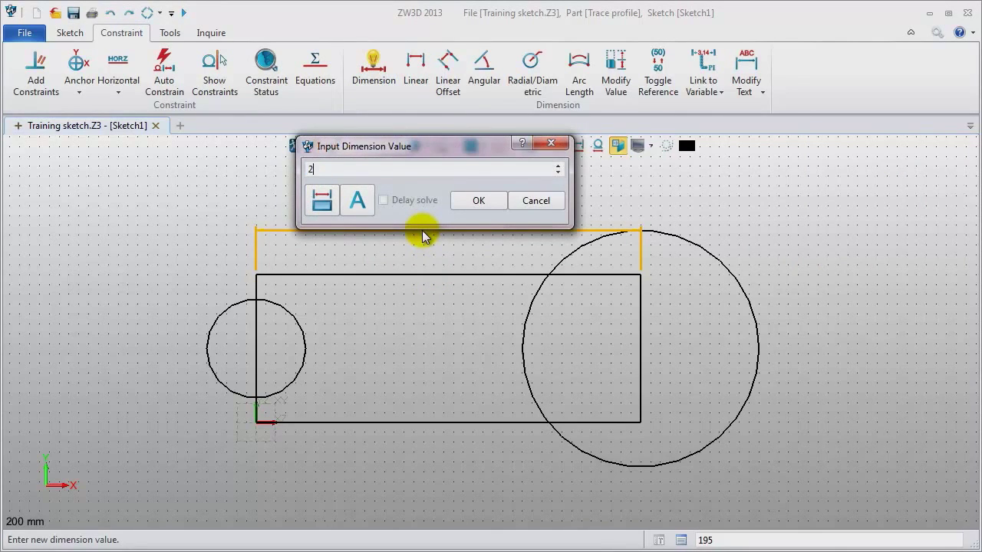
pyautogui.write('200')
pyautogui.press('Return')
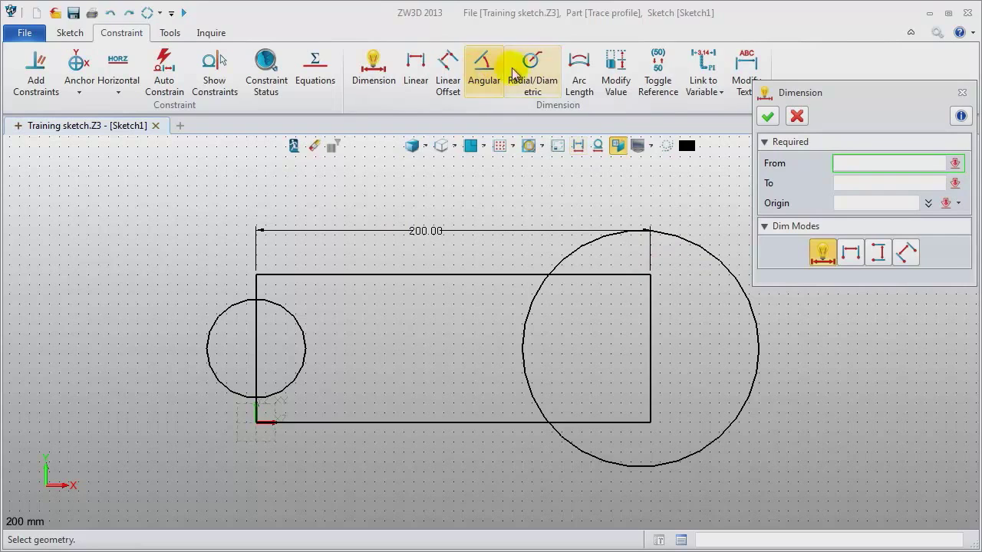
# Add a radial dimension of 60 mm to the large circle
pyautogui.click(539, 88)
pyautogui.click(724, 274)
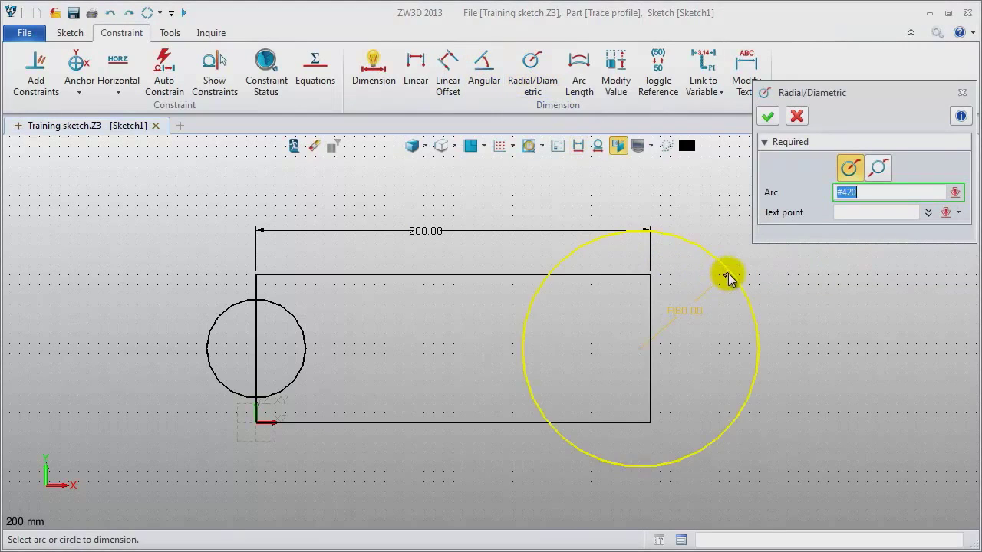
pyautogui.click(695, 311)
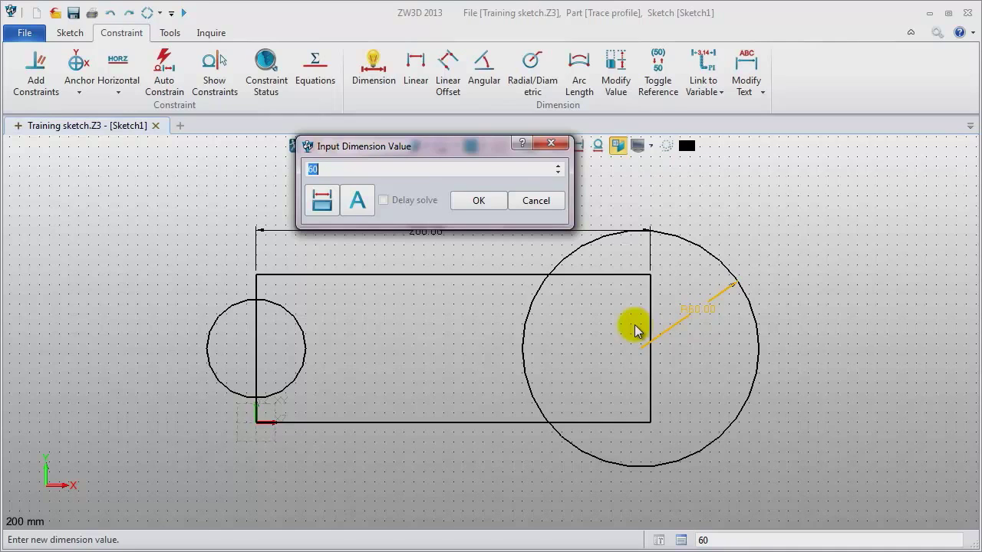
pyautogui.press('Return')
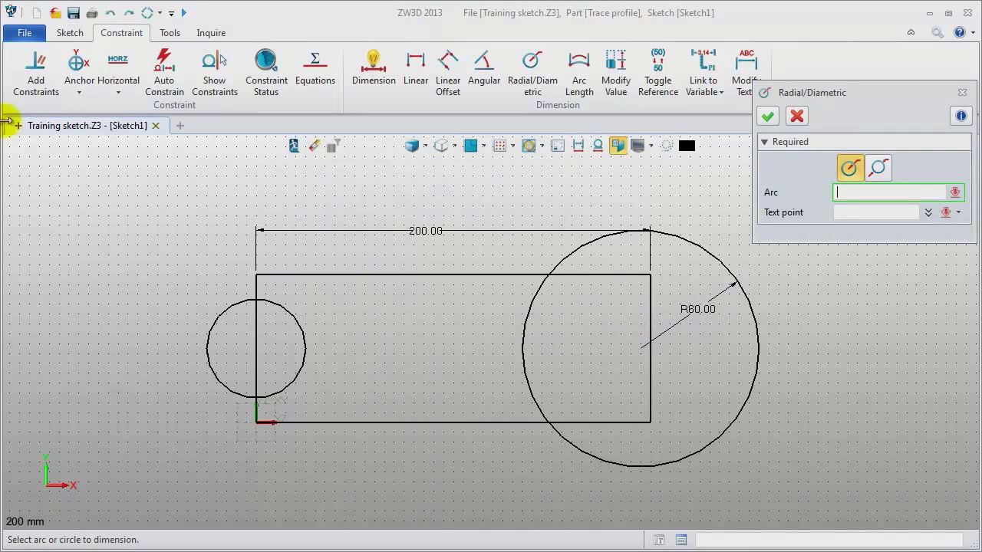
# Constrain the large circle's centre to lie on the rectangle's right edge and hide the sketch dimensions
pyautogui.click(35, 73)
pyautogui.click(641, 348)
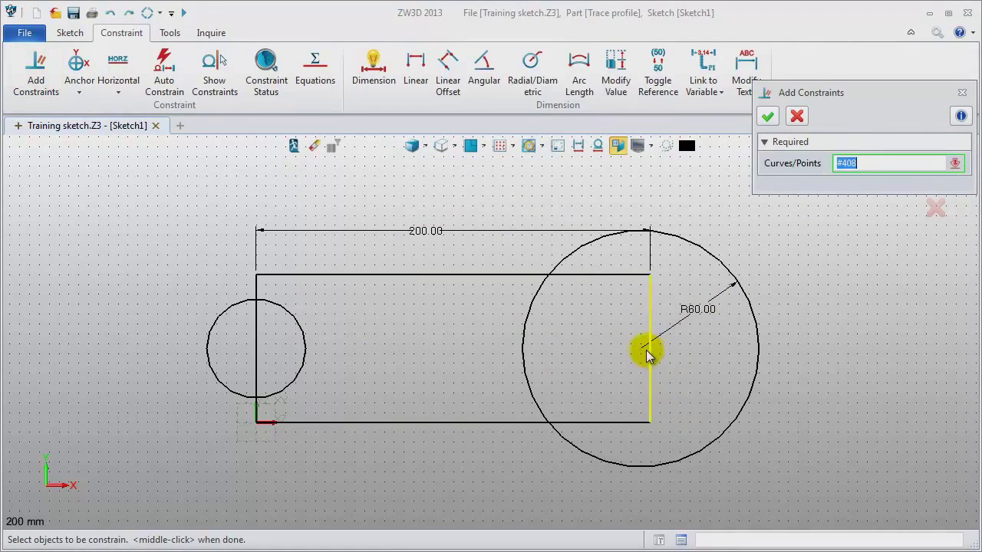
pyautogui.click(650, 368)
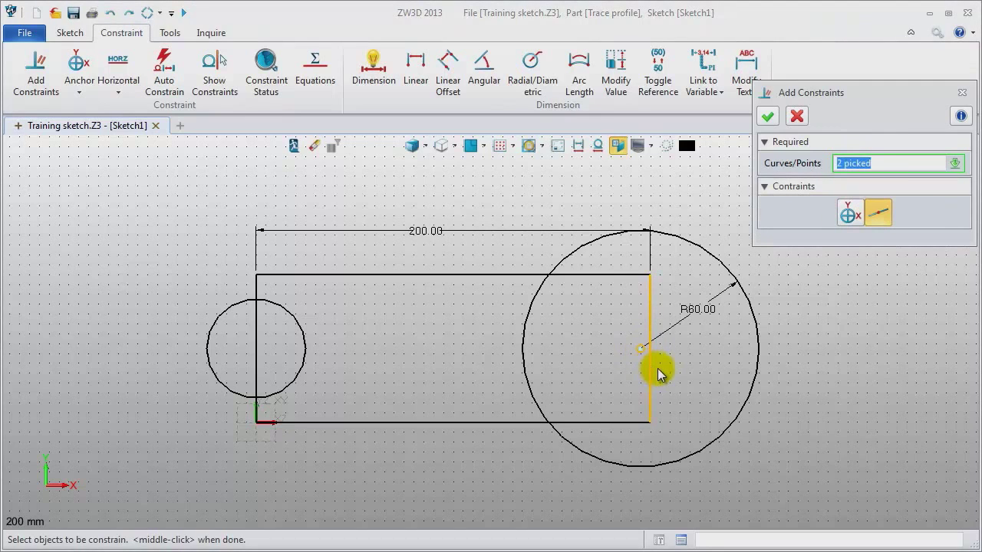
pyautogui.middleClick(888, 340)
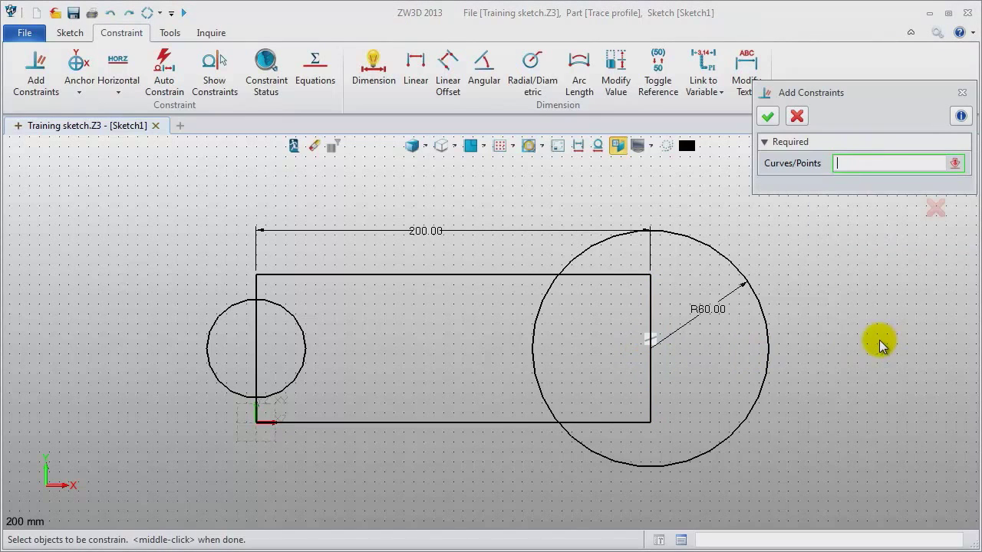
pyautogui.click(962, 92)
pyautogui.click(575, 151)
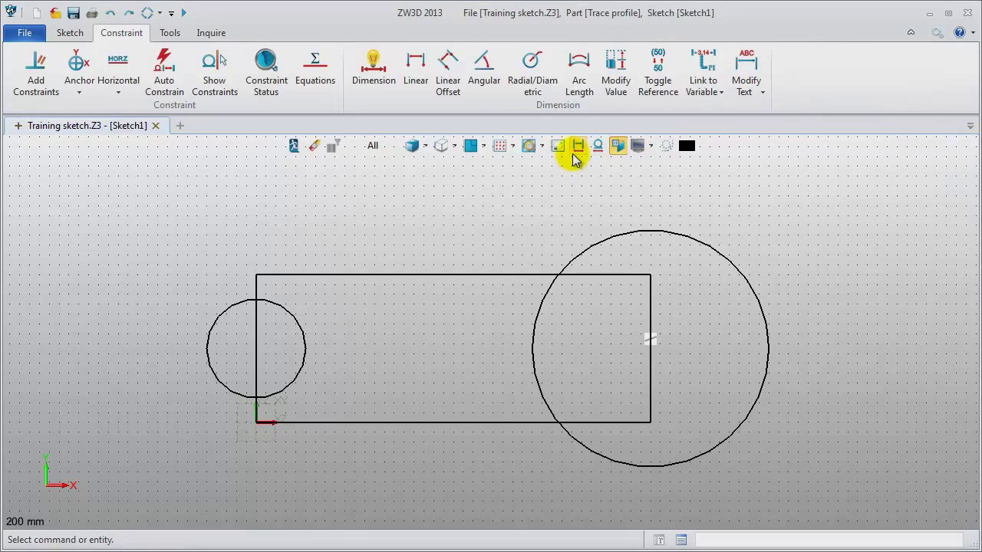
# Trace a closed profile along the rectangle, the large circle's outer arc and the small circle's inner arc, and exit the sketch
pyautogui.click(67, 33)
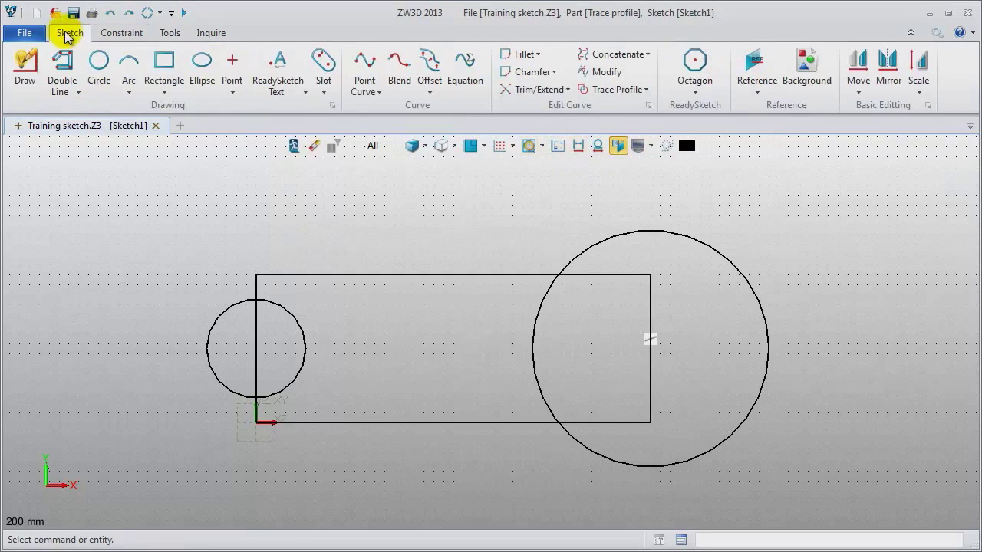
pyautogui.click(589, 89)
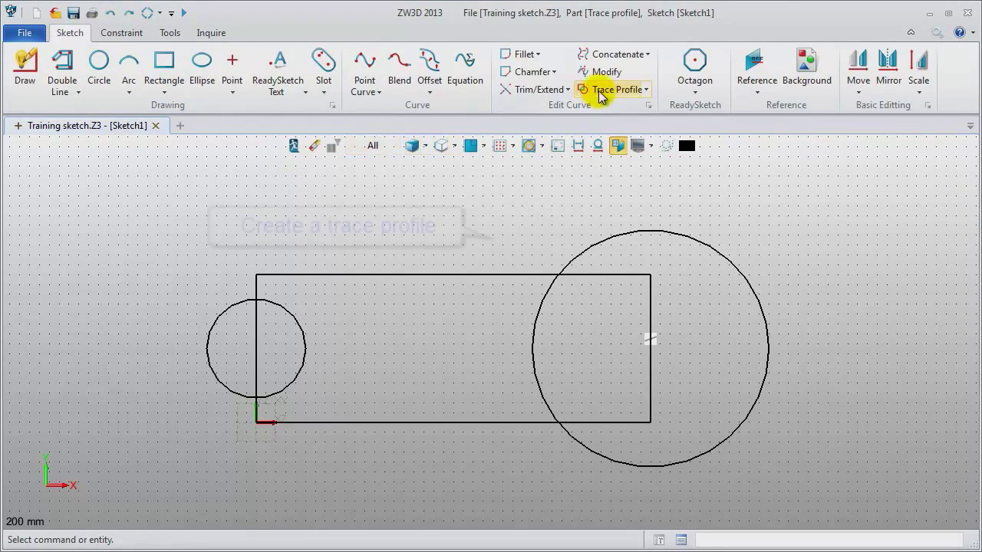
pyautogui.click(491, 274)
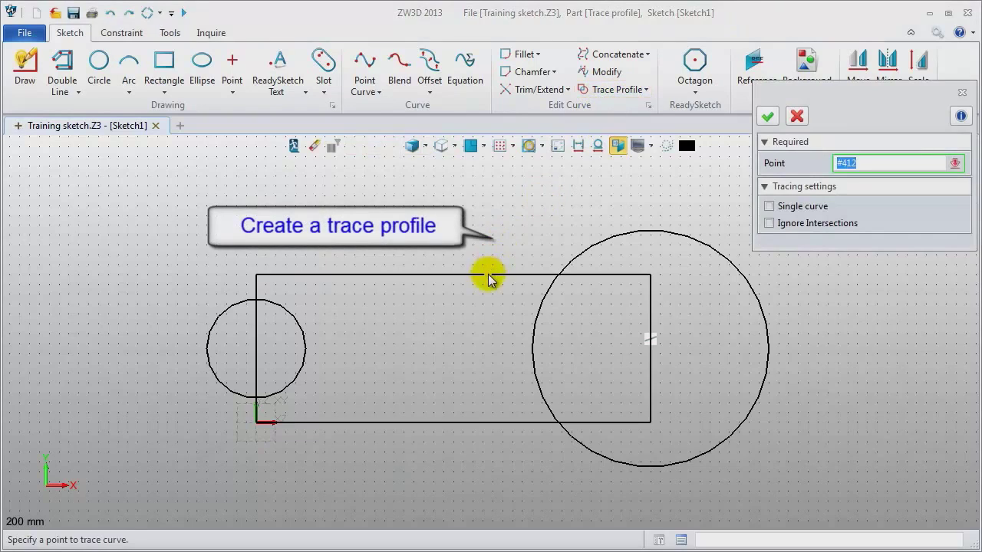
pyautogui.click(614, 245)
pyautogui.click(497, 422)
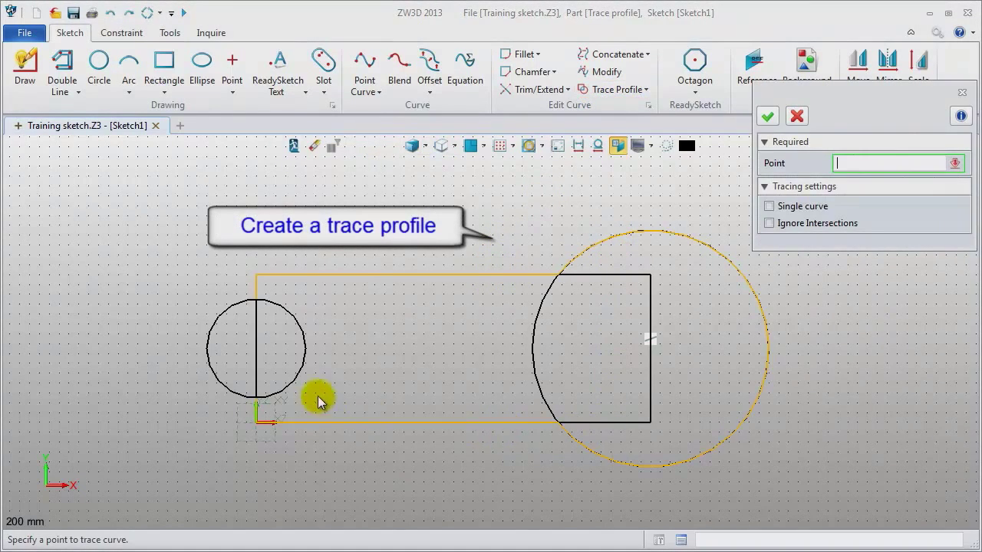
pyautogui.click(303, 374)
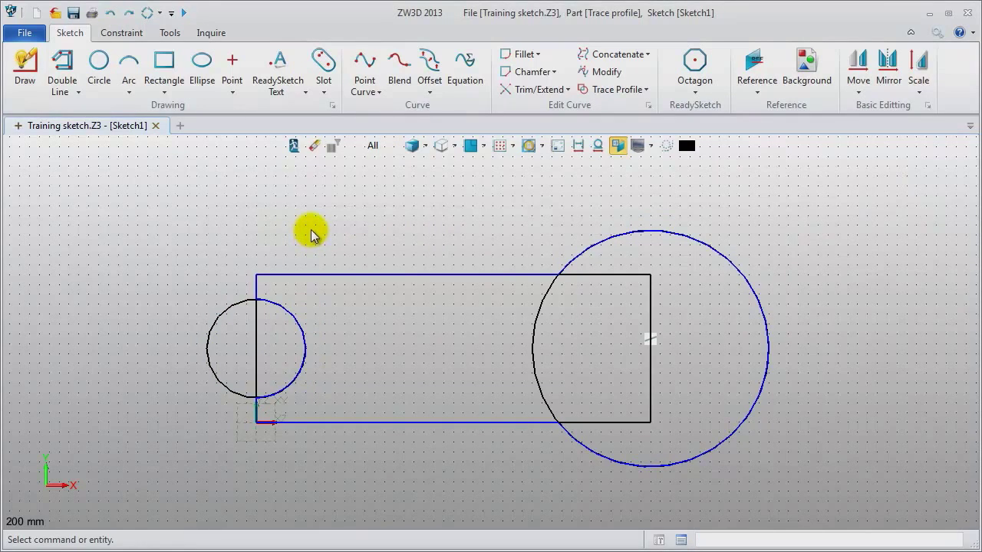
pyautogui.click(294, 153)
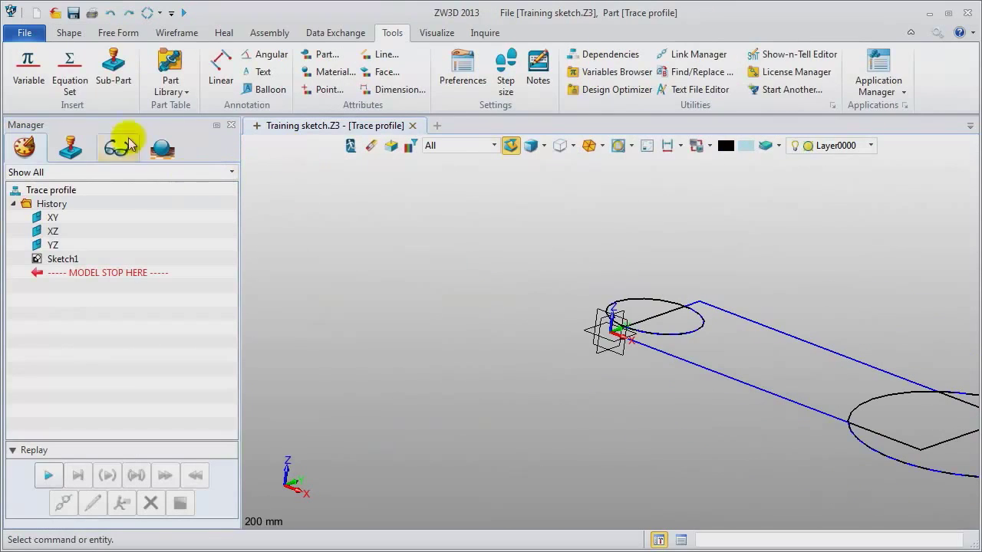
# Extrude the traced profile as a new base with the Symmetrical type and an end value of 18 mm
pyautogui.click(69, 32)
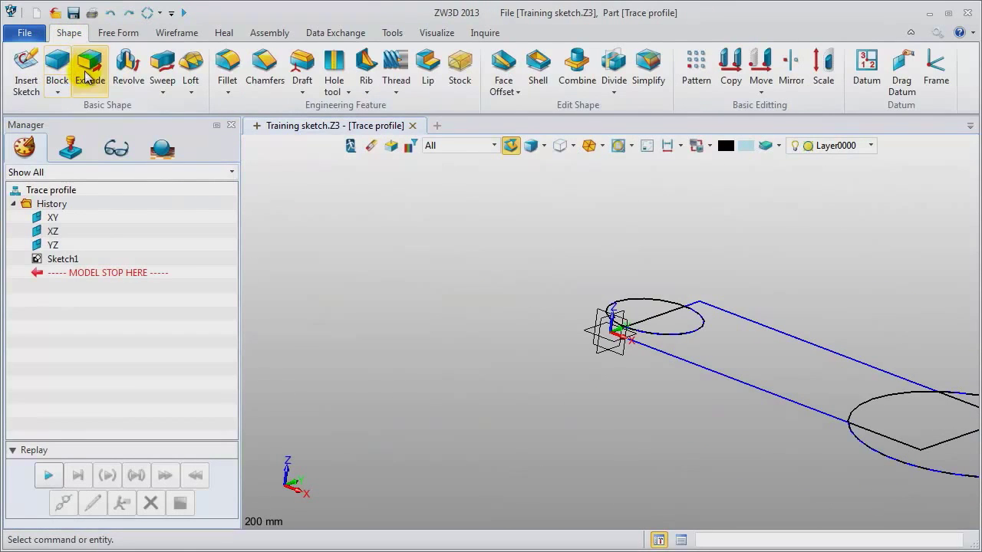
pyautogui.click(90, 71)
pyautogui.click(719, 379)
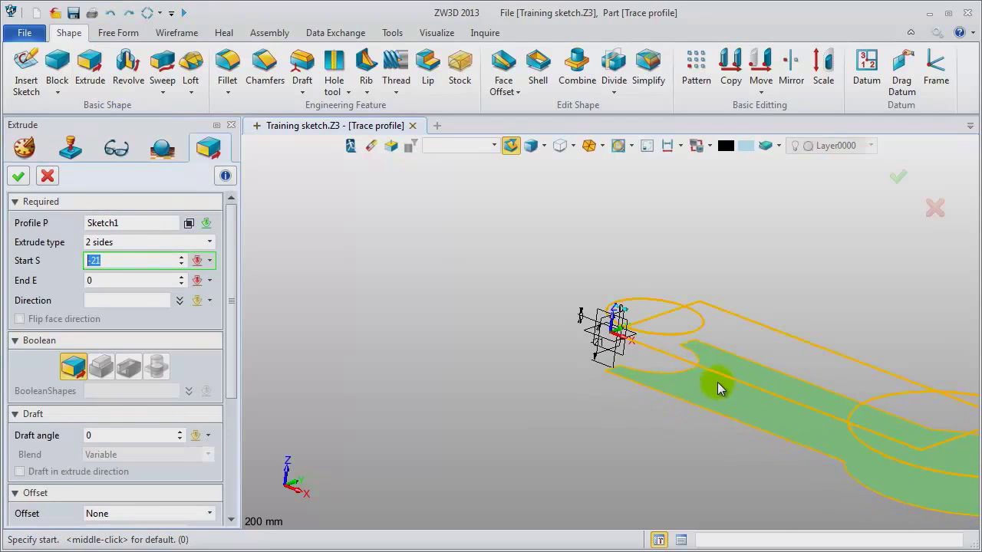
pyautogui.click(717, 382)
pyautogui.click(722, 308)
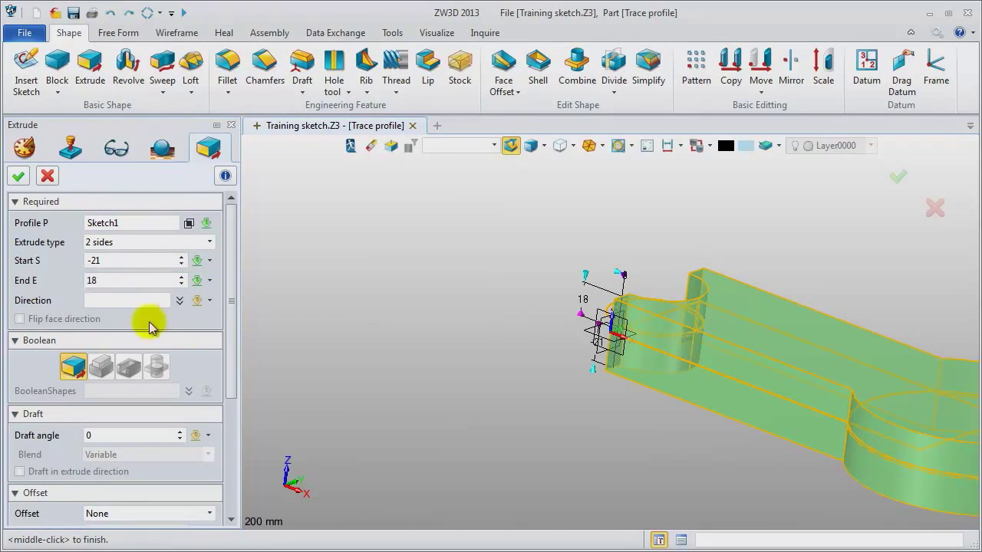
pyautogui.click(181, 244)
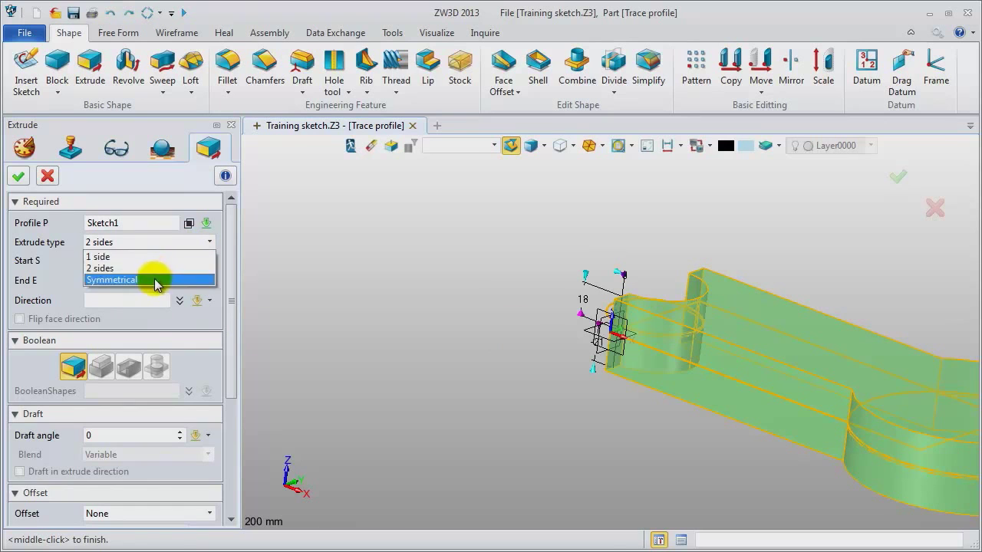
pyautogui.click(156, 279)
pyautogui.middleClick(319, 323)
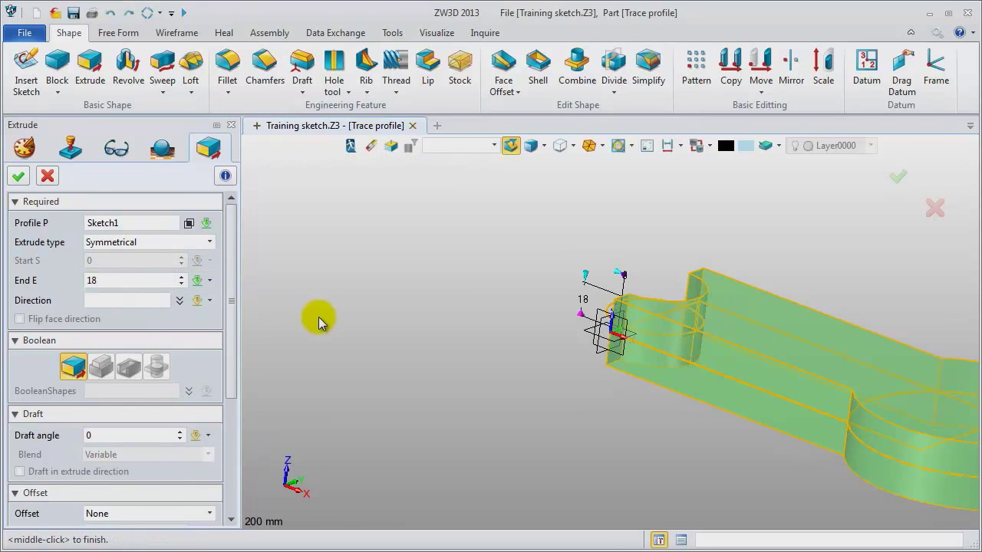
pyautogui.middleClick(318, 322)
pyautogui.hotkey('ctrl', 'a')
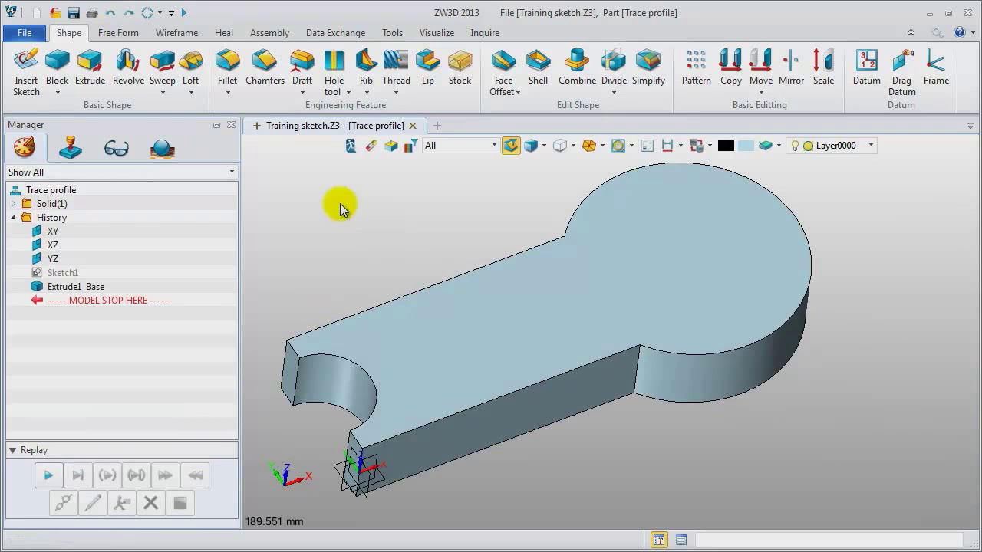
# Start a new sketch on the upper face of the extruded solid
pyautogui.rightClick(340, 203)
pyautogui.click(393, 292)
pyautogui.click(541, 302)
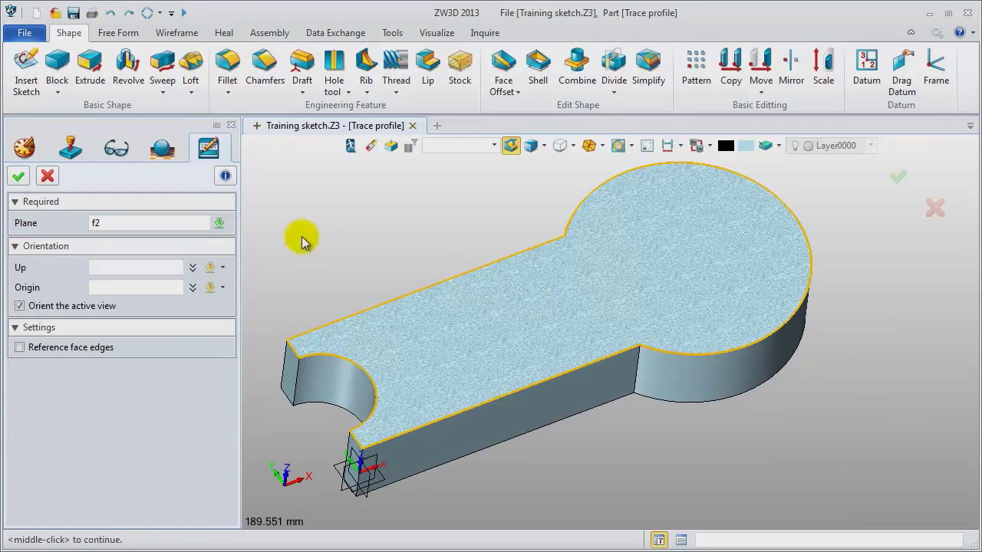
pyautogui.middleClick(365, 241)
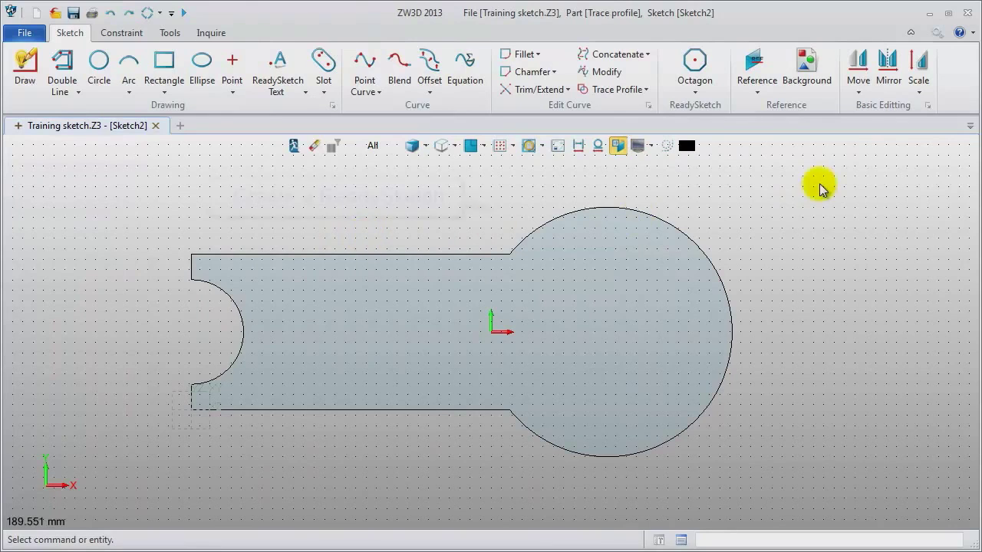
# Insert an Octagon ReadySketch with its base point at 60,0 inside the plate's round end
pyautogui.click(697, 92)
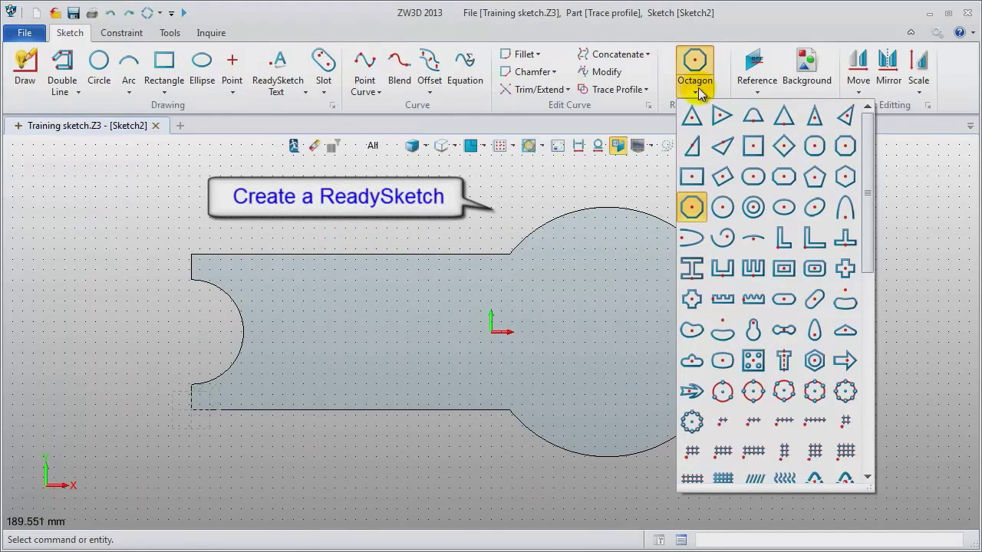
pyautogui.click(691, 207)
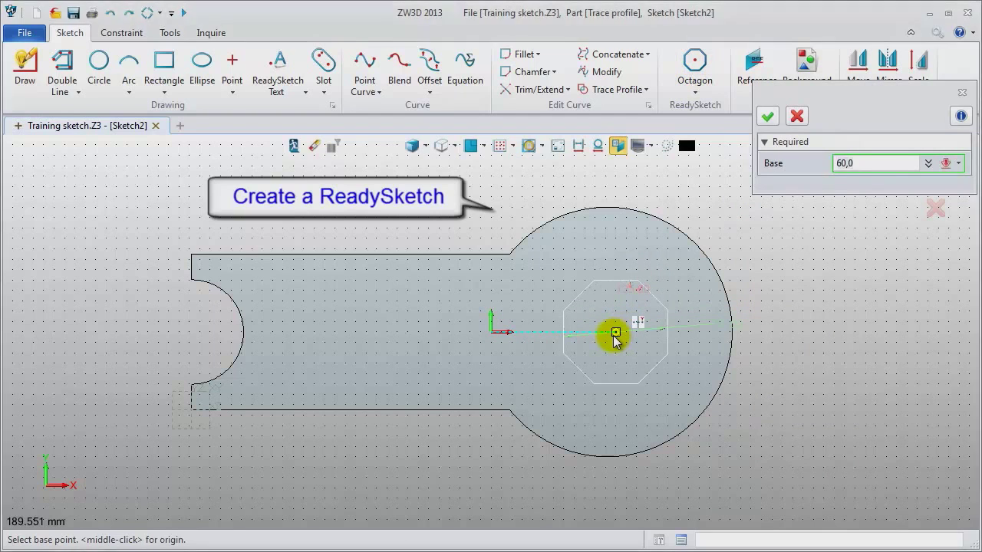
pyautogui.click(615, 336)
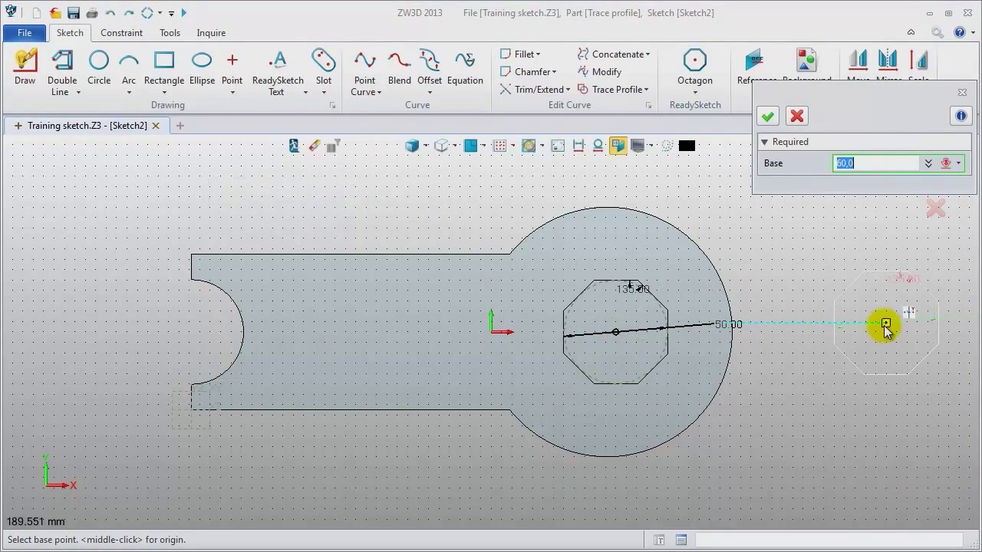
pyautogui.press('Escape')
# Switch the current sketch to automatic solving
pyautogui.doubleClick(719, 325)
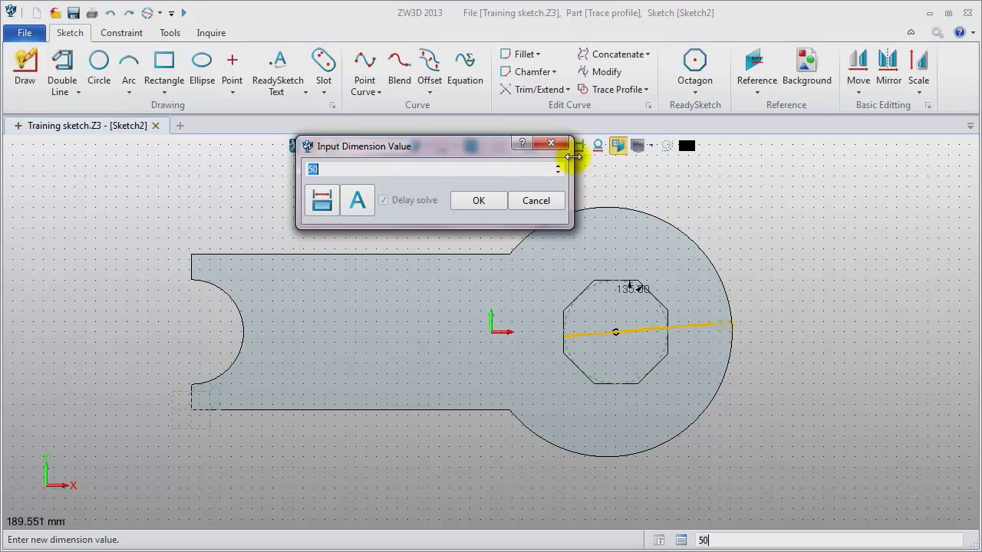
pyautogui.click(551, 144)
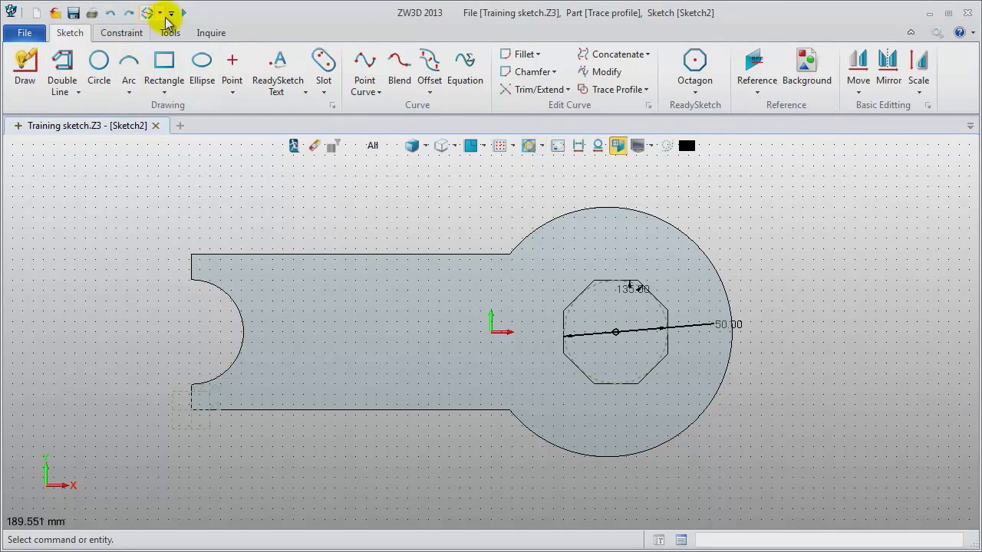
pyautogui.click(158, 13)
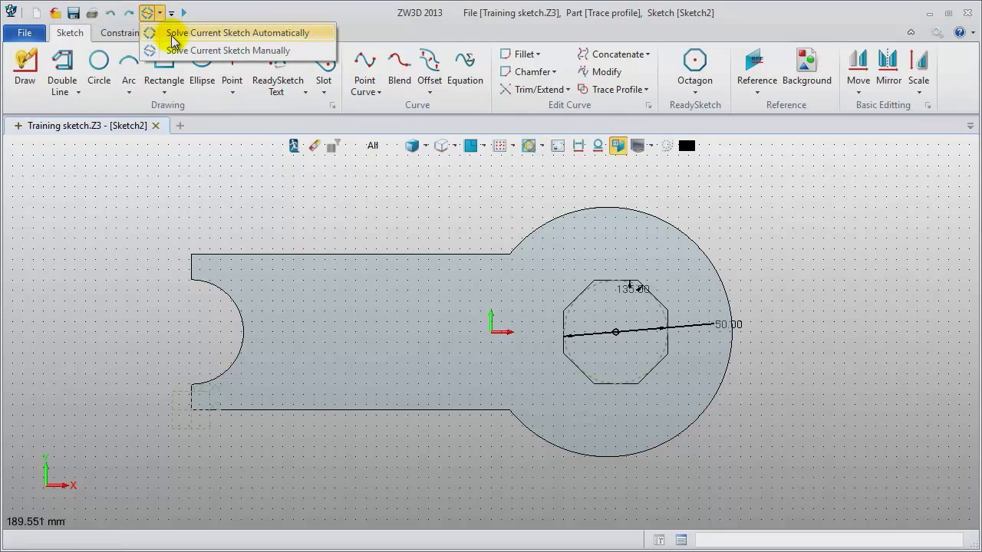
pyautogui.click(170, 33)
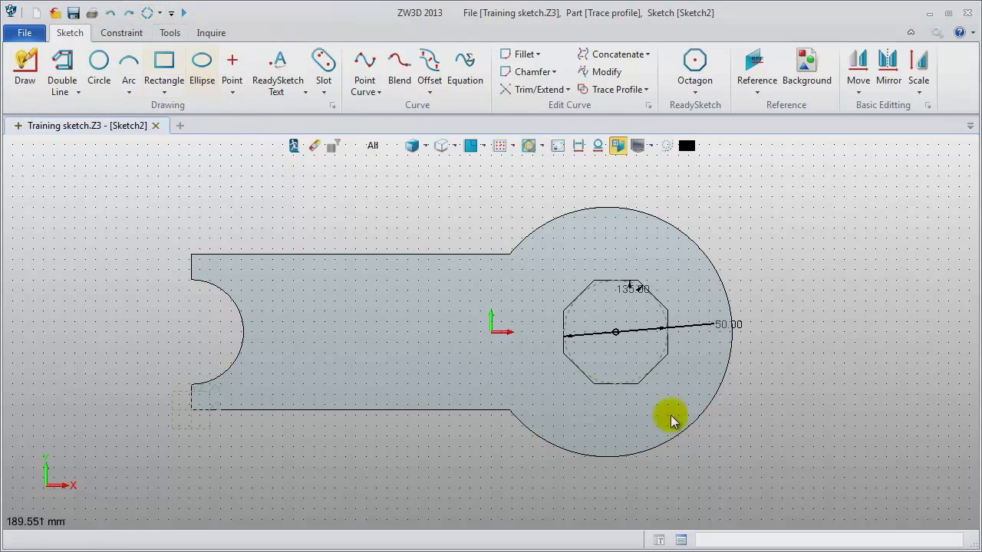
# Set the octagon's inscribed diameter dimension to 60 mm and hide the sketch dimensions
pyautogui.doubleClick(719, 327)
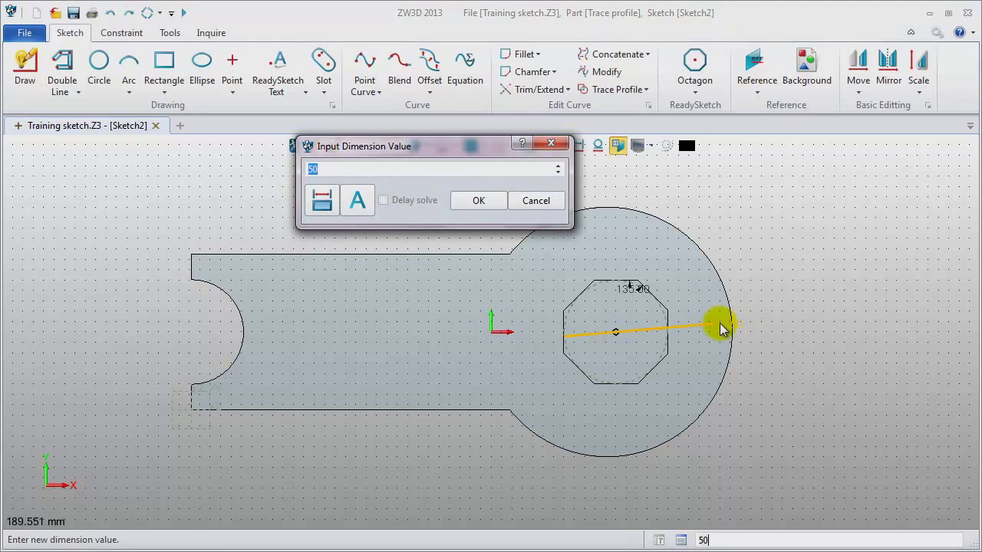
pyautogui.press('Return')
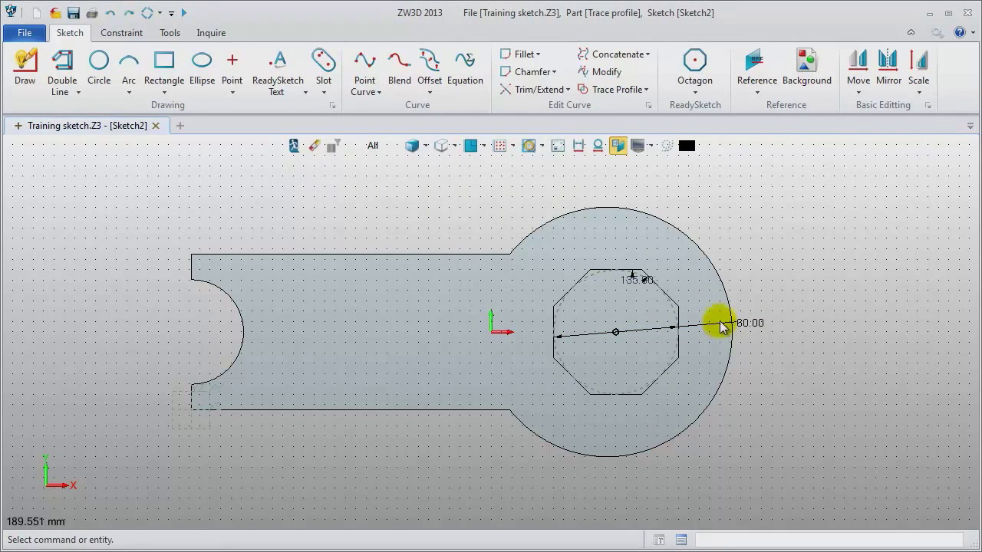
pyautogui.click(579, 146)
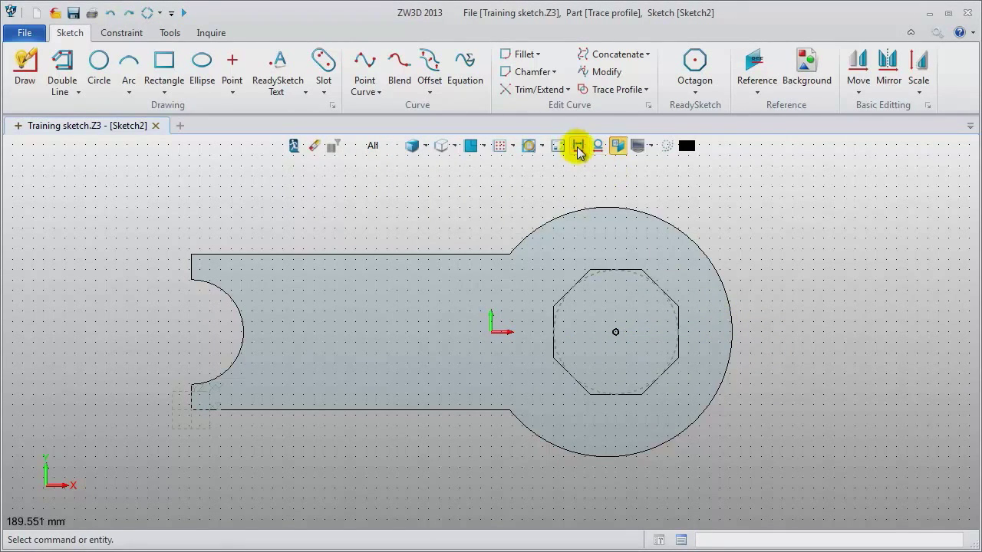
# Exit the sketch and cut the octagon through the solid with a symmetrical extrusion and an end value of 34 mm
pyautogui.click(295, 147)
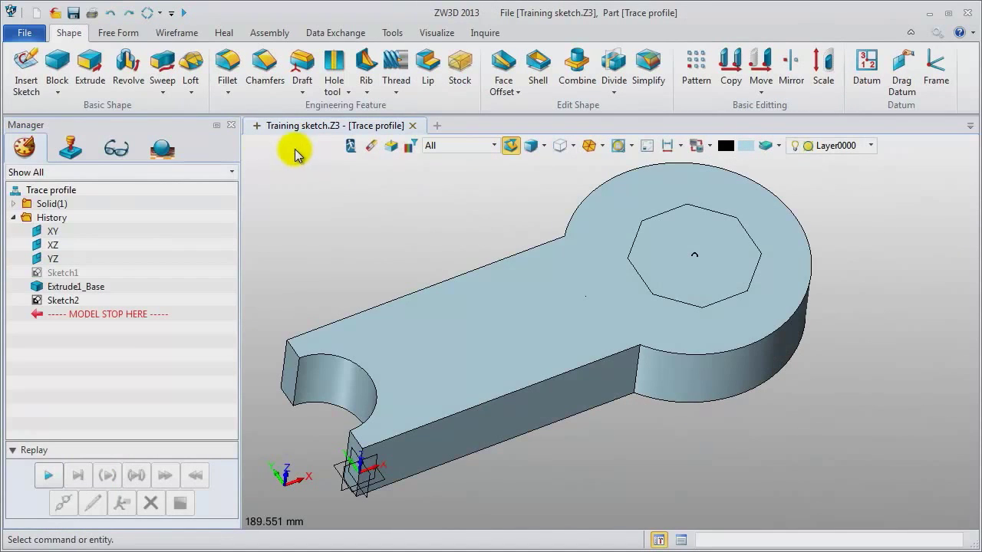
pyautogui.click(89, 69)
pyautogui.click(693, 305)
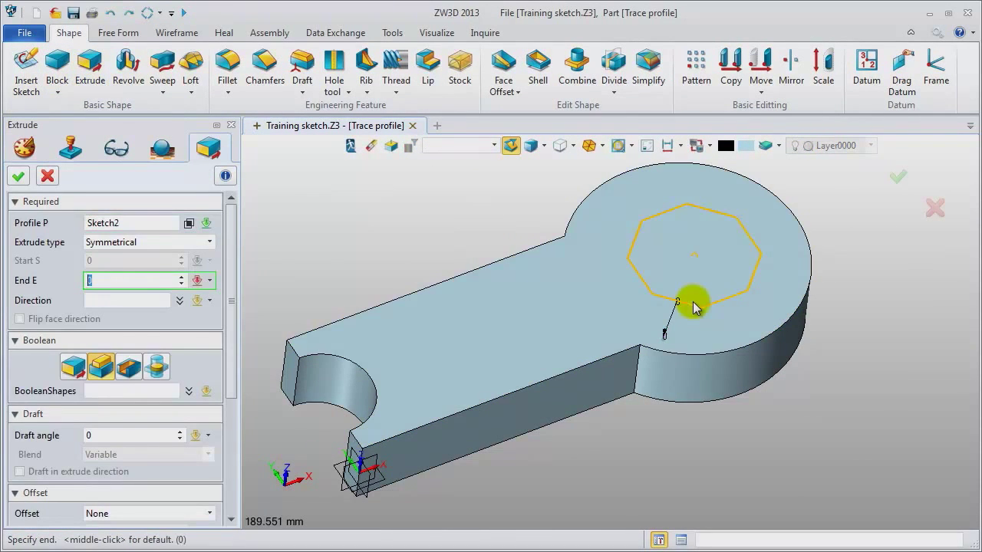
pyautogui.write('32')
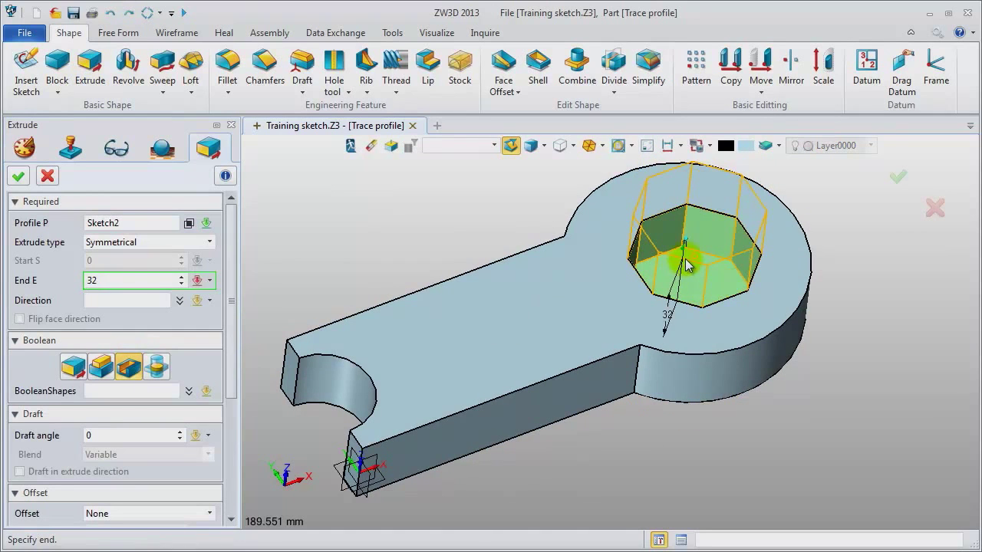
pyautogui.scroll(8, 116, 283)
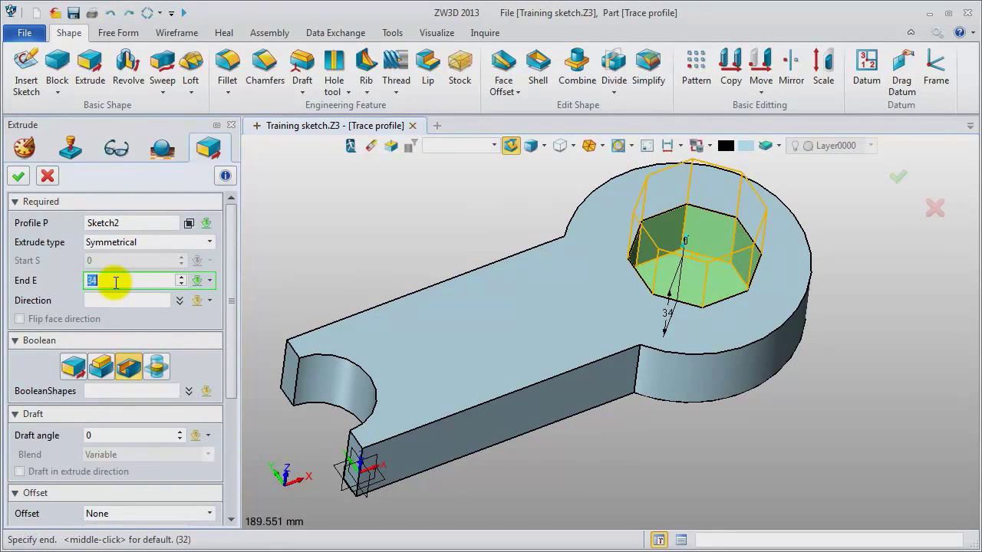
pyautogui.click(19, 178)
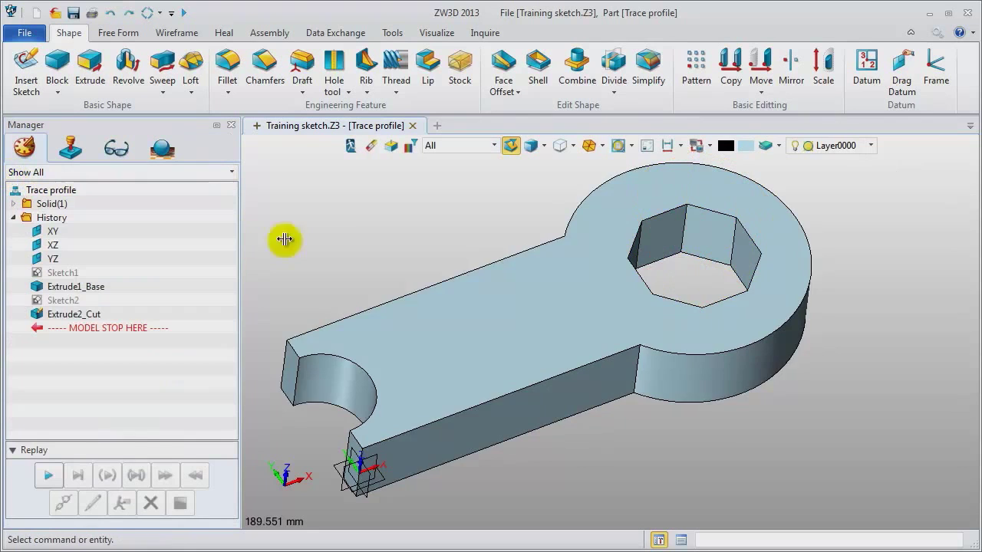
# Start another sketch on the solid's upper face around the octagonal hole
pyautogui.rightClick(400, 252)
pyautogui.click(449, 346)
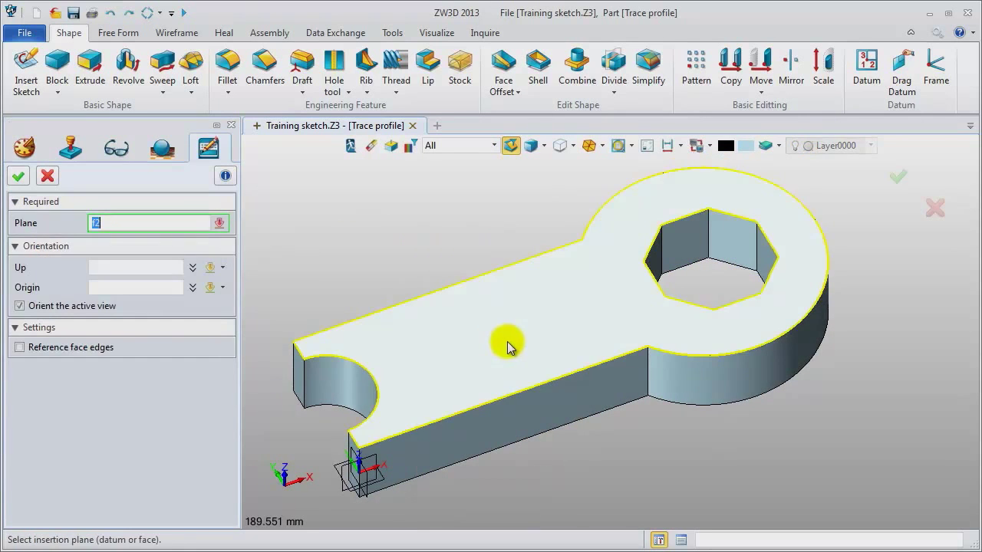
pyautogui.click(476, 307)
pyautogui.middleClick(420, 261)
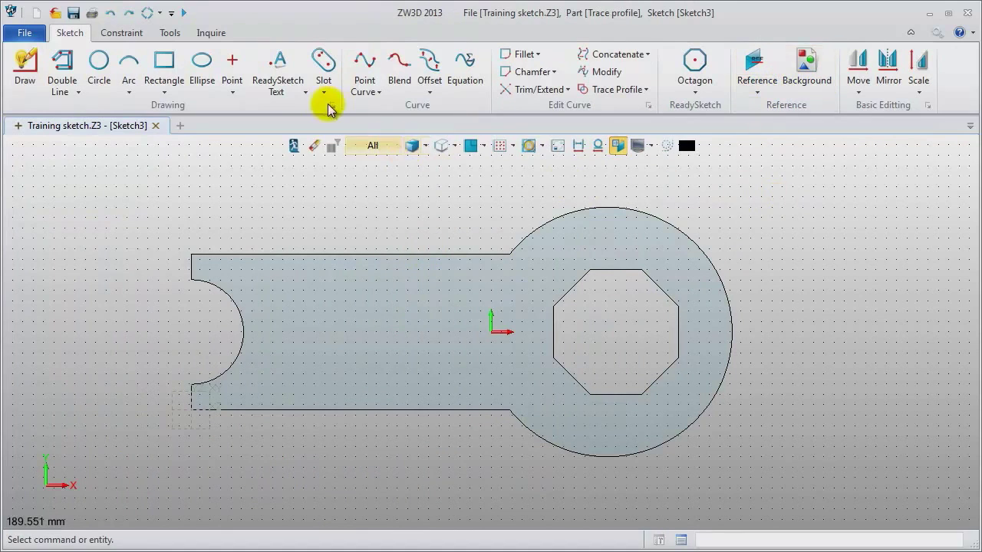
# Place ReadySketch text with its origin at -115,-25 on the arm, enlarge its font size, and exit the sketch
pyautogui.click(280, 69)
pyautogui.click(256, 379)
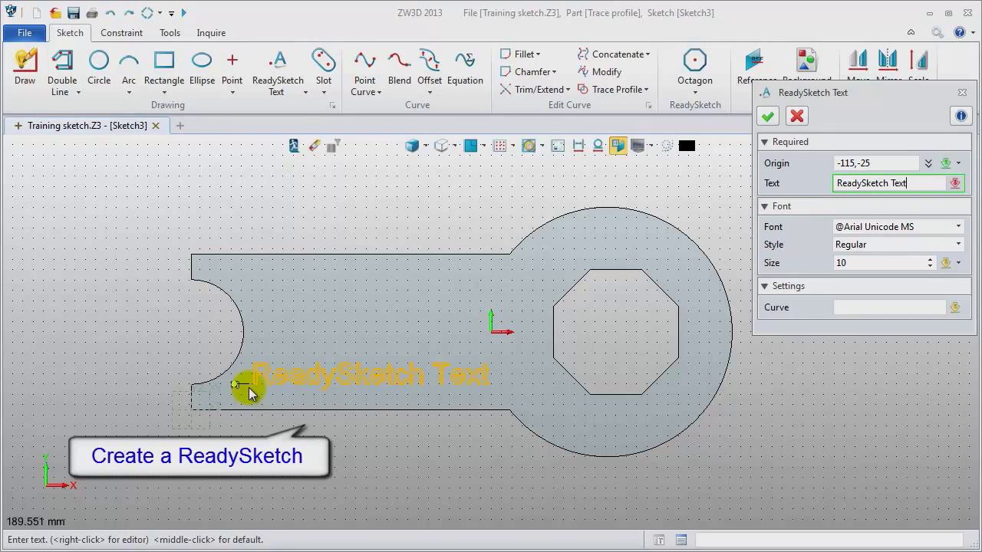
pyautogui.click(895, 263)
pyautogui.scroll(1, 895, 263)
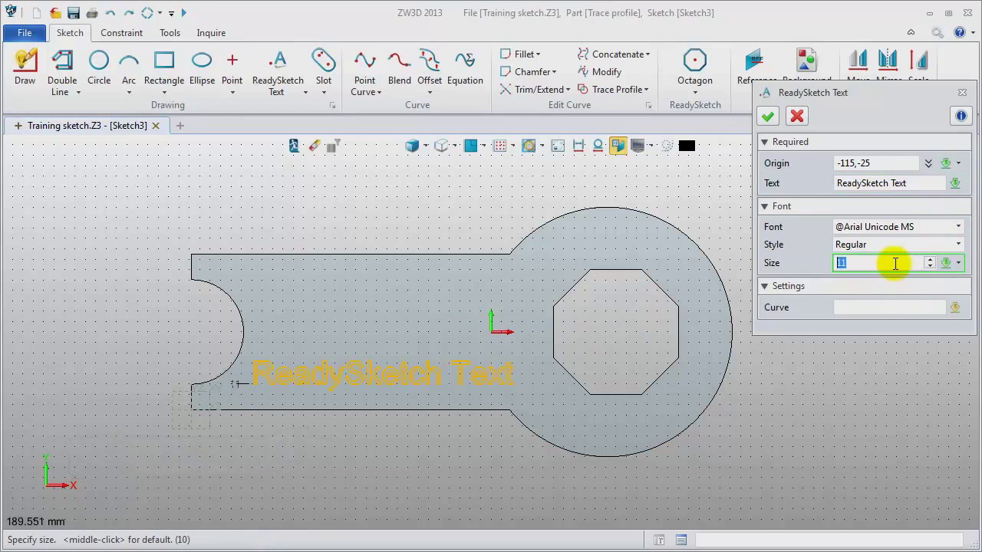
pyautogui.click(768, 116)
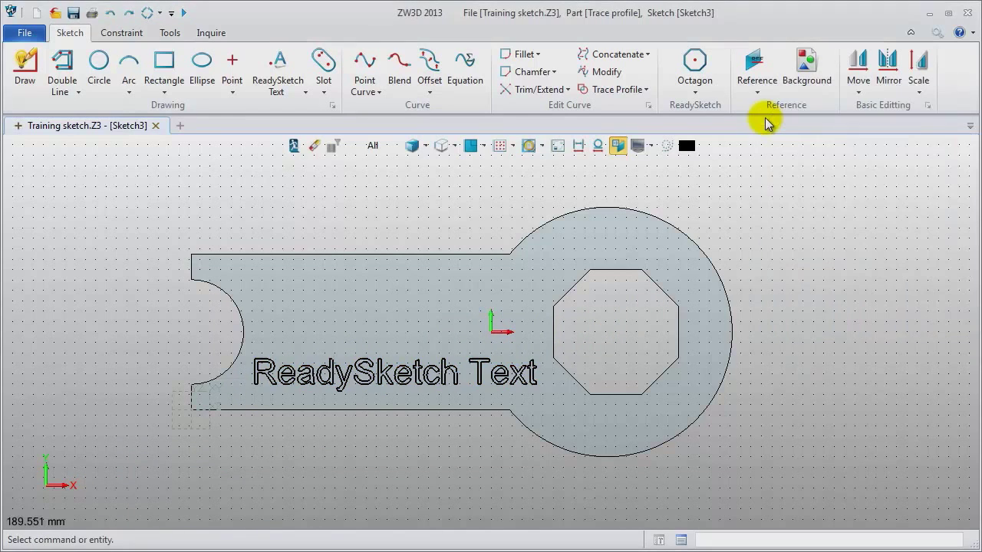
pyautogui.scroll(3, 409, 443)
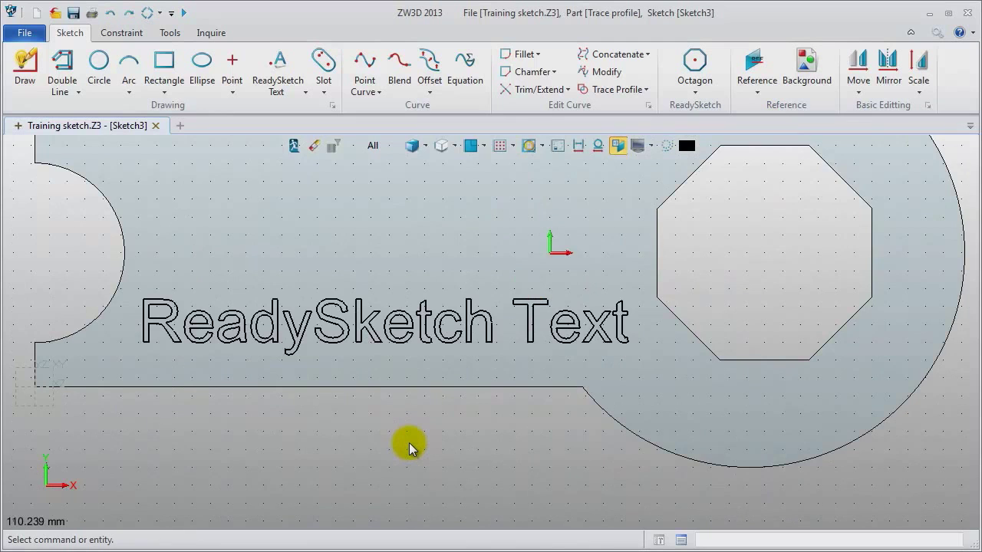
pyautogui.scroll(-2, 409, 442)
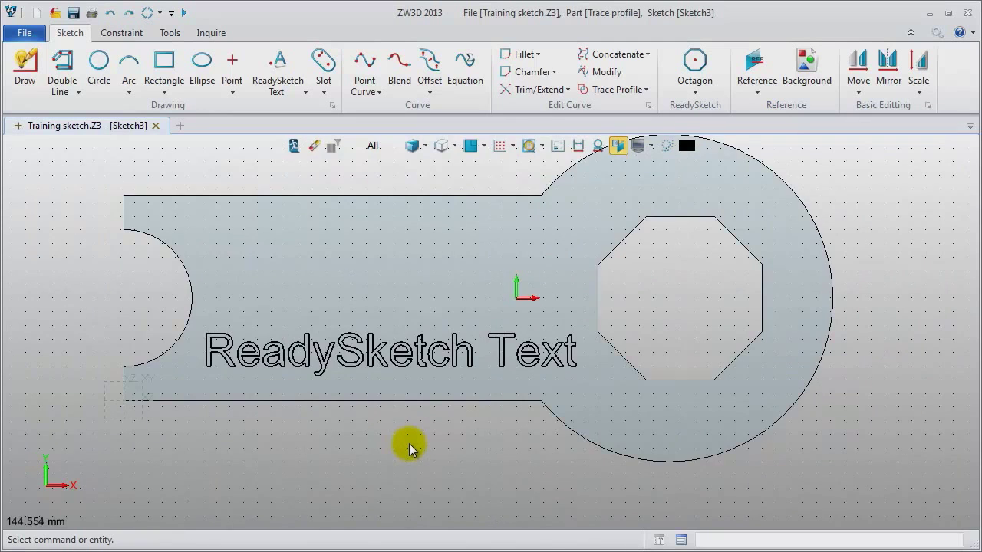
pyautogui.click(294, 148)
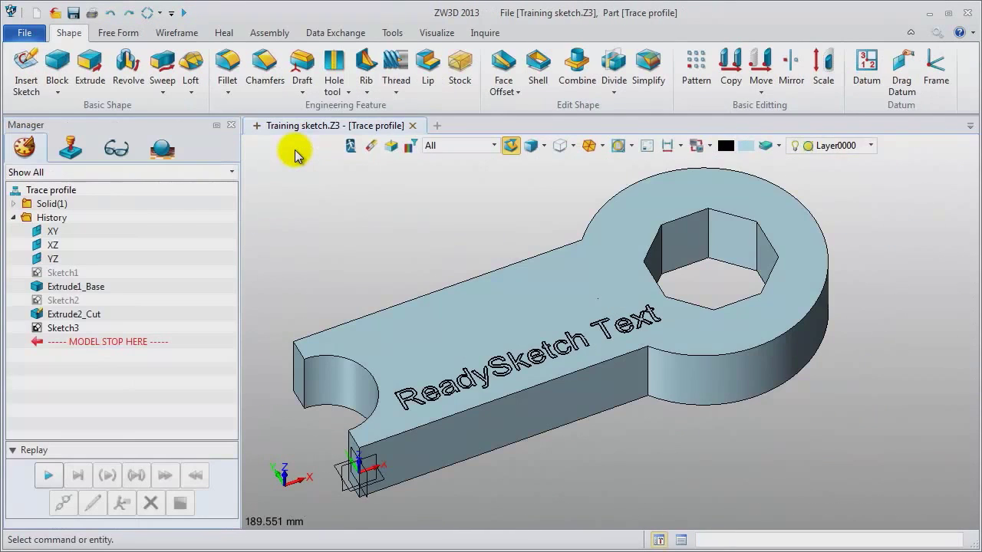
# Extrude the text sketch as an added boss using the 2 sides type, from 0 to 2 mm
pyautogui.click(90, 68)
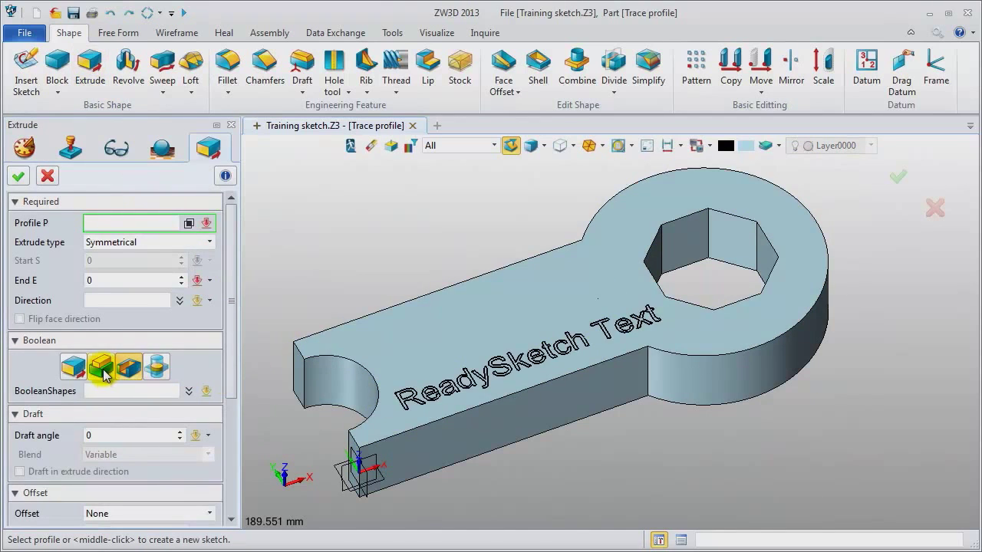
pyautogui.click(439, 406)
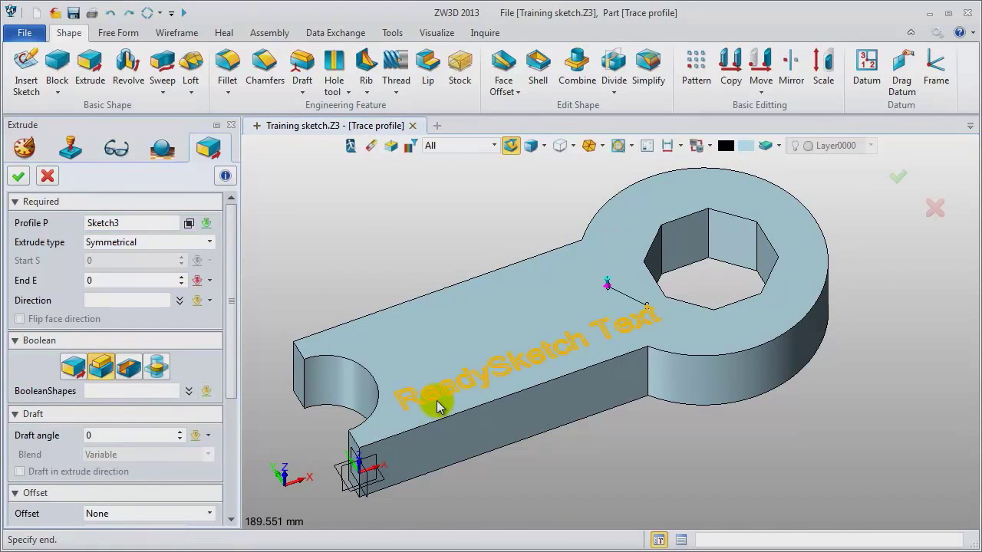
pyautogui.click(178, 242)
pyautogui.click(143, 268)
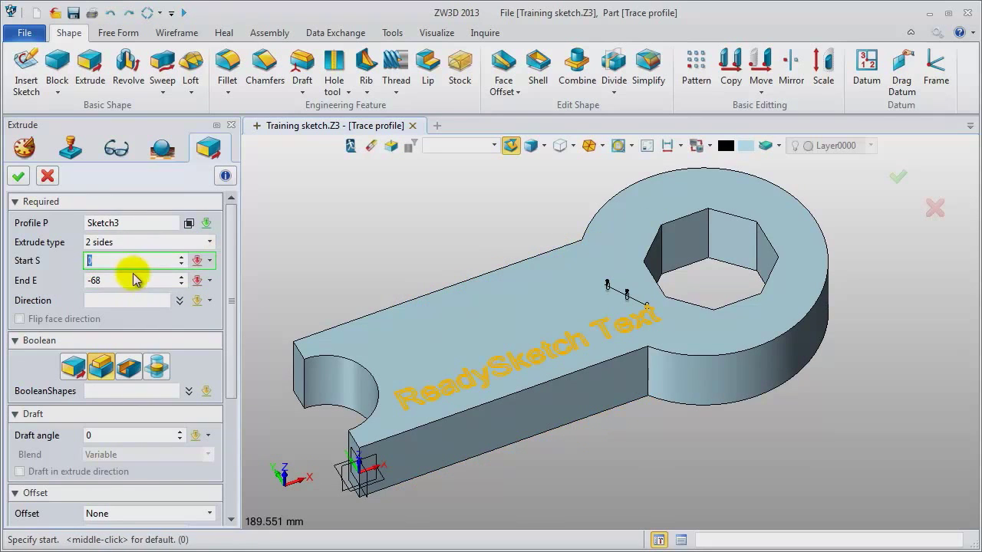
pyautogui.click(125, 279)
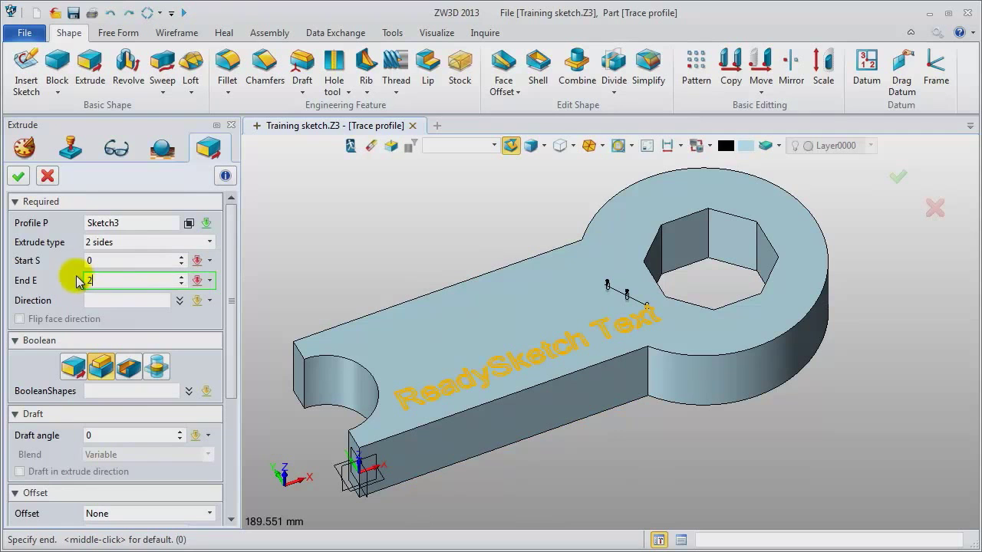
pyautogui.press('Return')
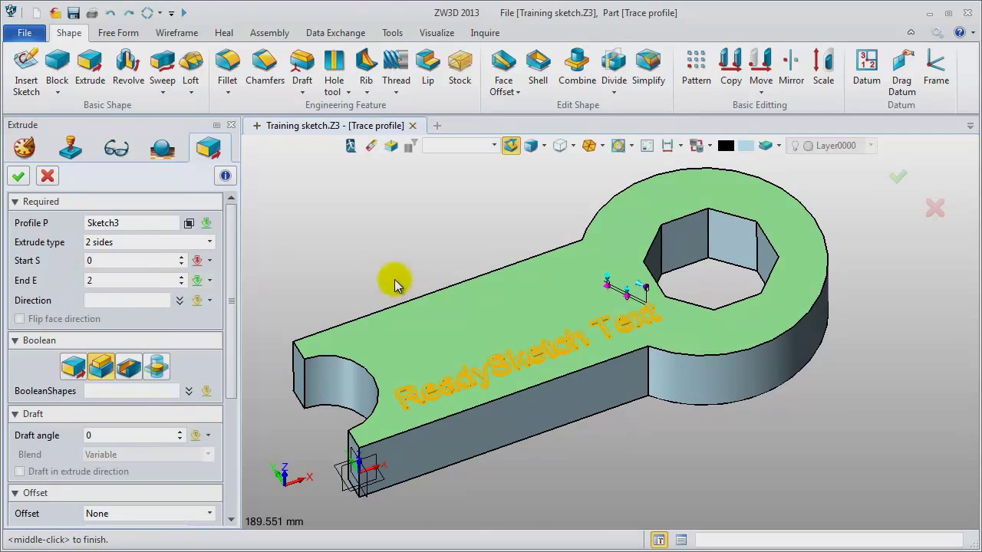
pyautogui.moveTo(383, 241)
pyautogui.mouseDown(button='middle')
pyautogui.moveTo(386, 232)
pyautogui.moveTo(381, 253)
pyautogui.mouseUp(button='middle')
pyautogui.moveTo(381, 253)
pyautogui.mouseDown(button='right')
pyautogui.moveTo(383, 265)
pyautogui.moveTo(394, 262)
pyautogui.mouseUp(button='right')
pyautogui.click(14, 181)
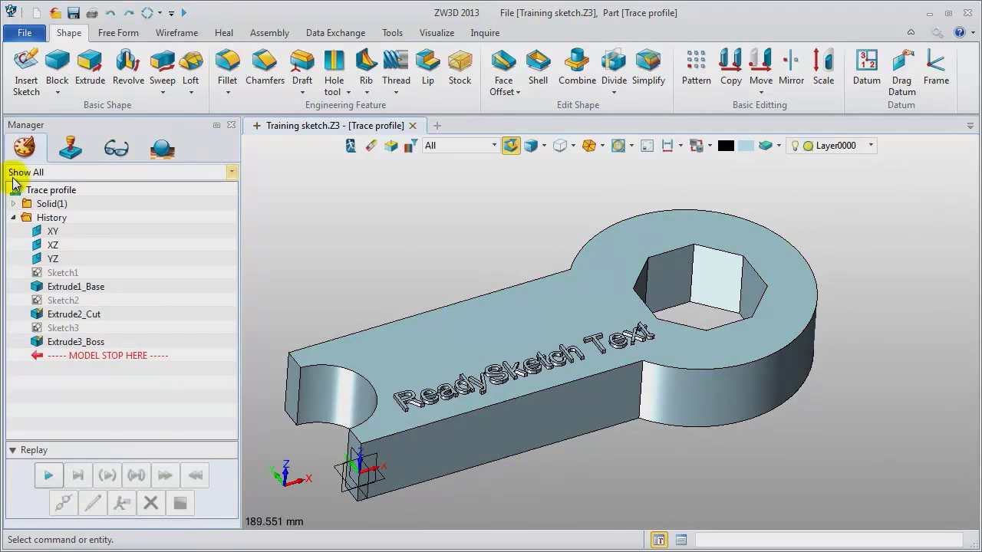
pyautogui.moveTo(621, 498); pyautogui.dragTo(670, 458, button='middle')
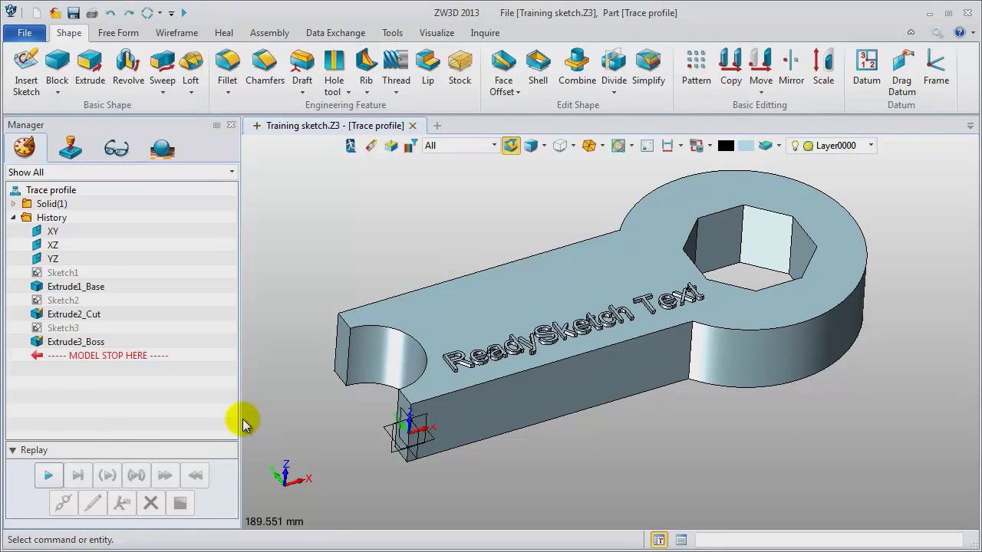
# Reopen Sketch1 for editing and show its dimensions
pyautogui.rightClick(66, 274)
pyautogui.click(76, 247)
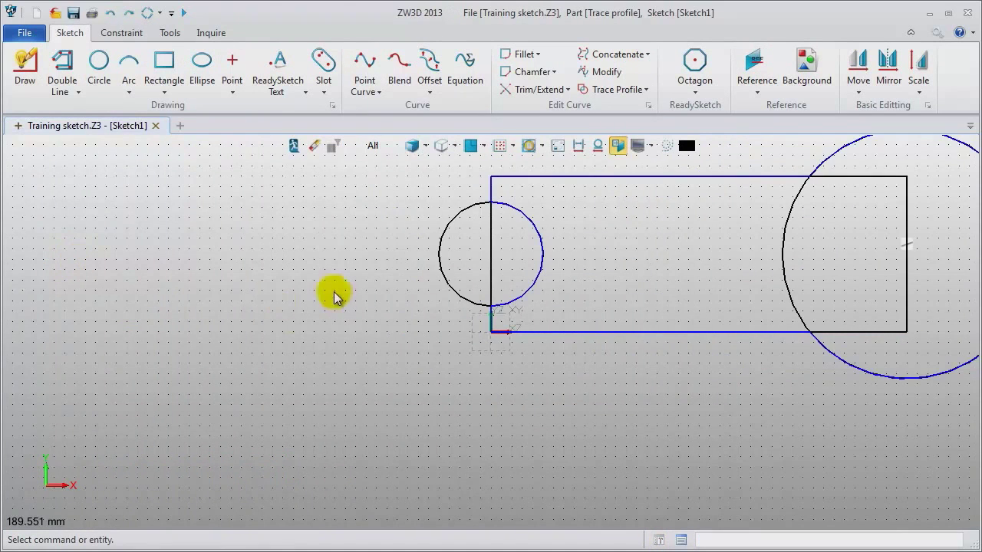
pyautogui.click(579, 146)
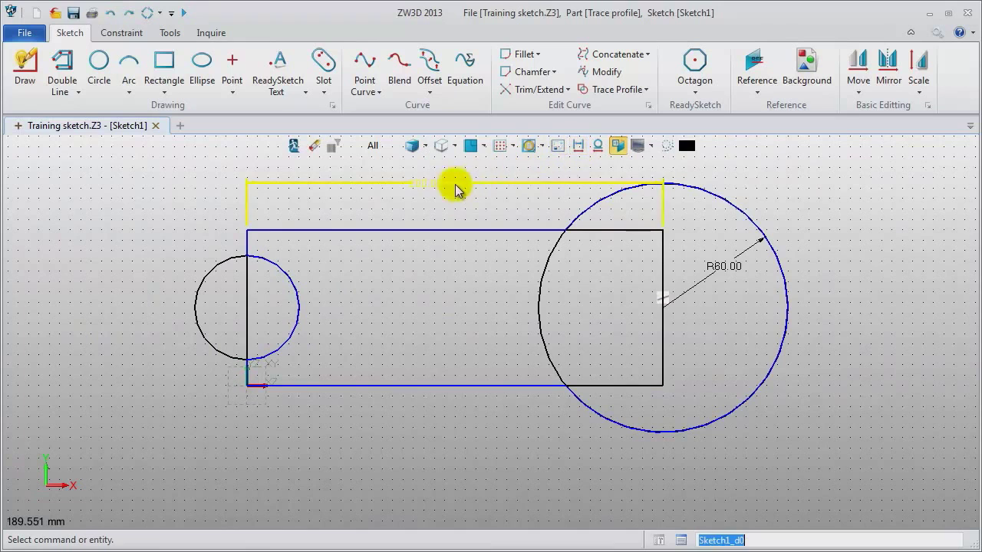
# Set the large circle's radius dimension to 70 mm and solve the sketch
pyautogui.doubleClick(742, 261)
pyautogui.write('70')
pyautogui.press('Return')
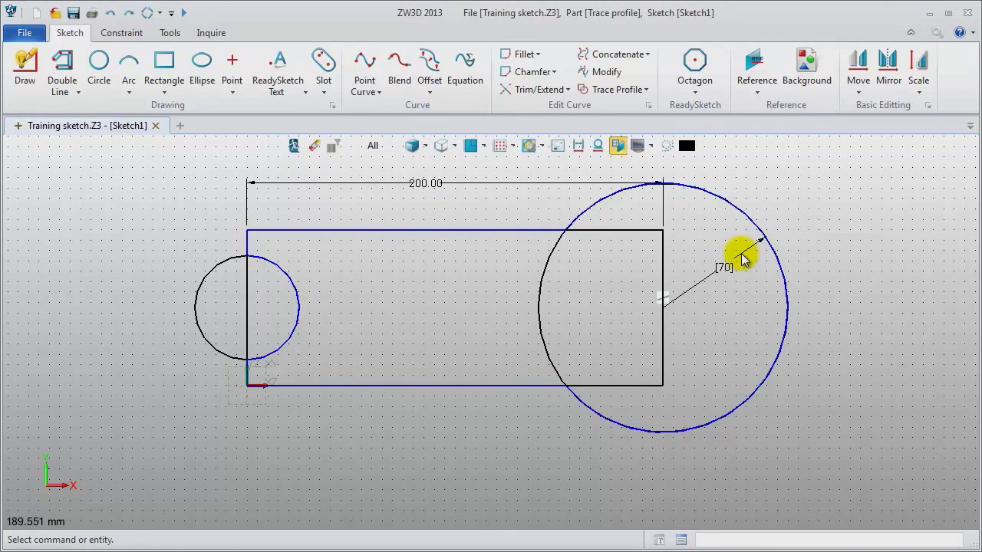
pyautogui.click(158, 13)
pyautogui.click(164, 32)
pyautogui.doubleClick(729, 264)
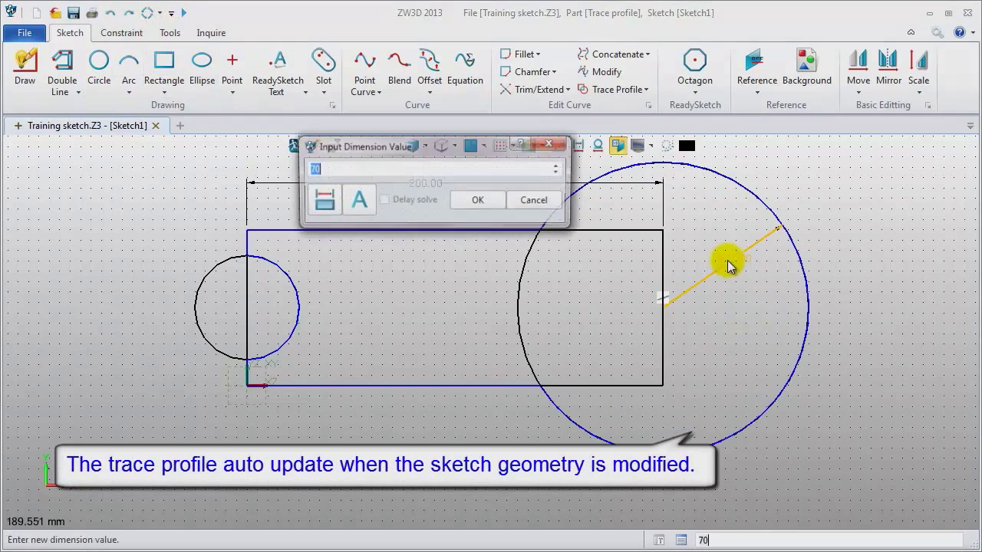
pyautogui.click(467, 200)
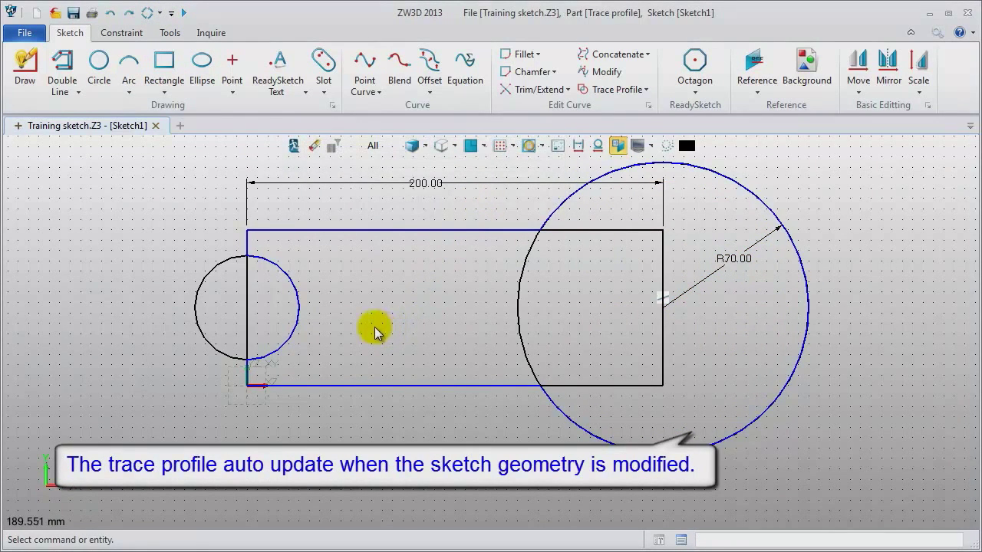
# Dimension the rectangle's vertical edge through the small circle and set it to 80 mm
pyautogui.click(121, 32)
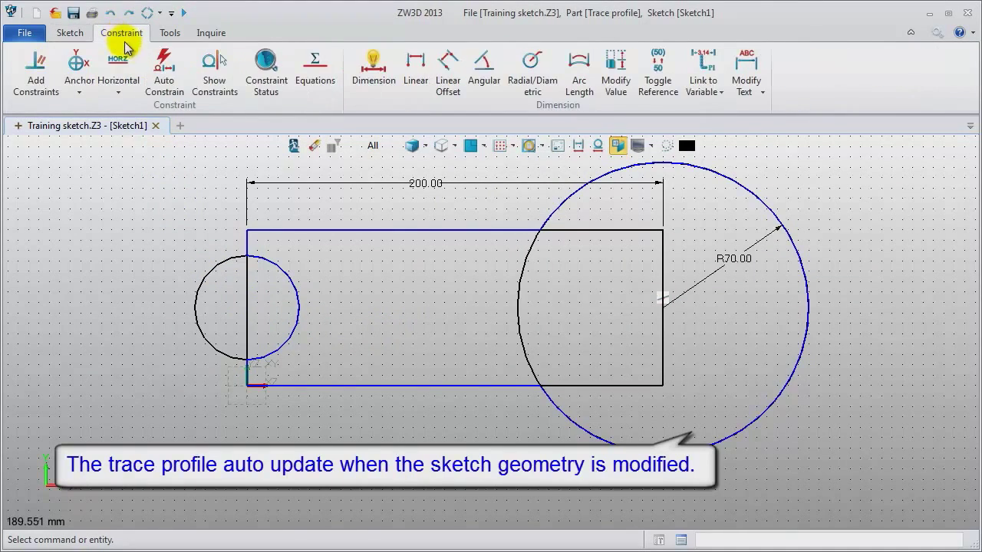
pyautogui.click(374, 67)
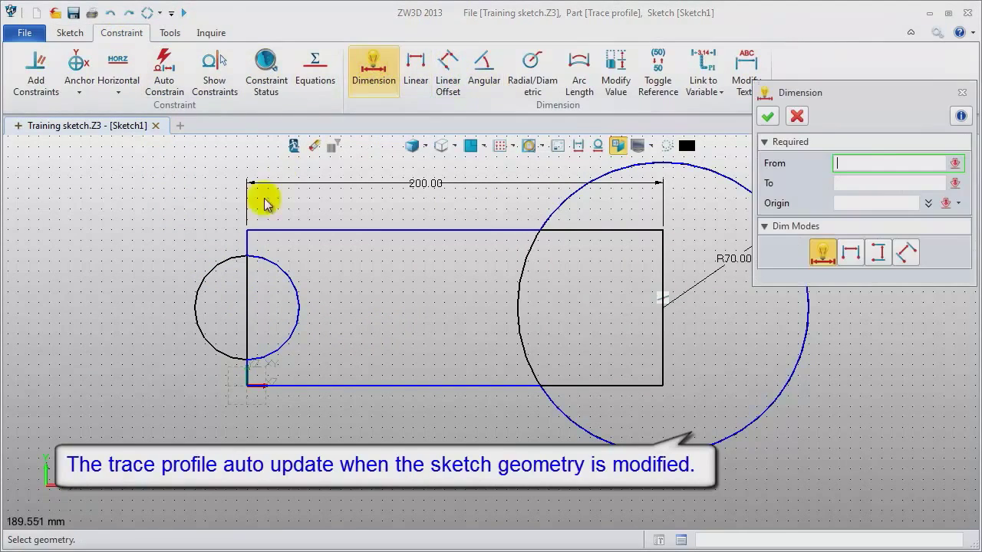
pyautogui.click(247, 298)
pyautogui.click(138, 342)
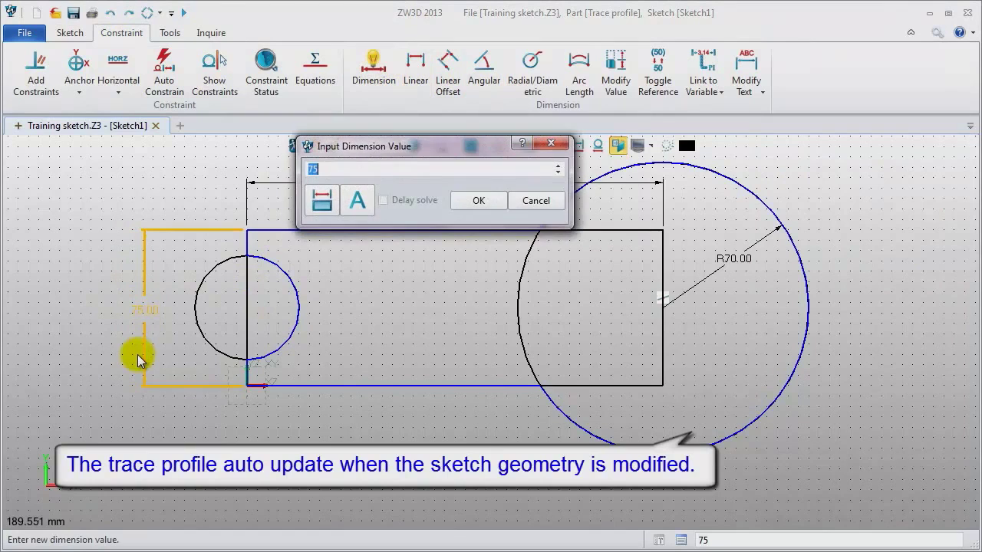
pyautogui.write('80')
pyautogui.press('Return')
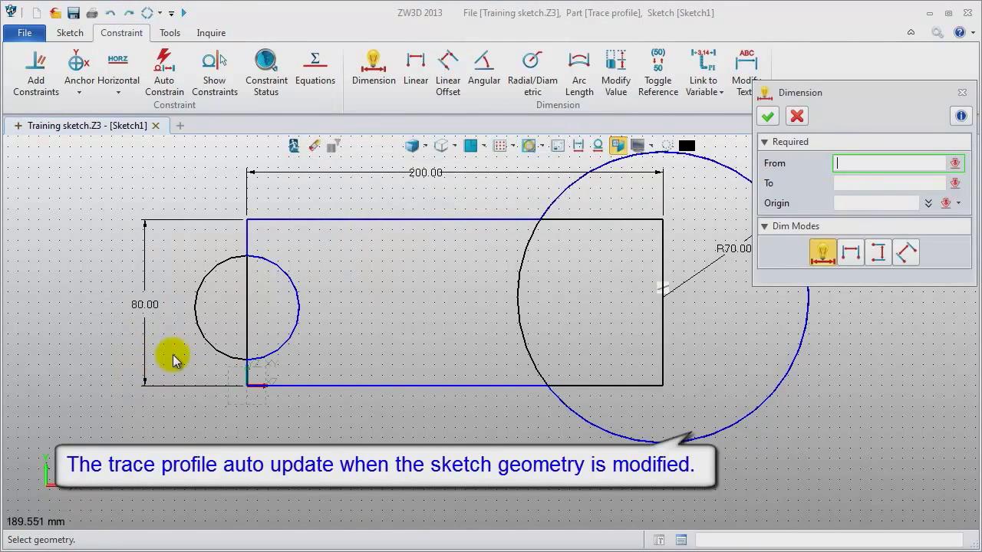
# Add a radial dimension of 30 mm to the small circle and solve the sketch
pyautogui.click(531, 63)
pyautogui.click(291, 288)
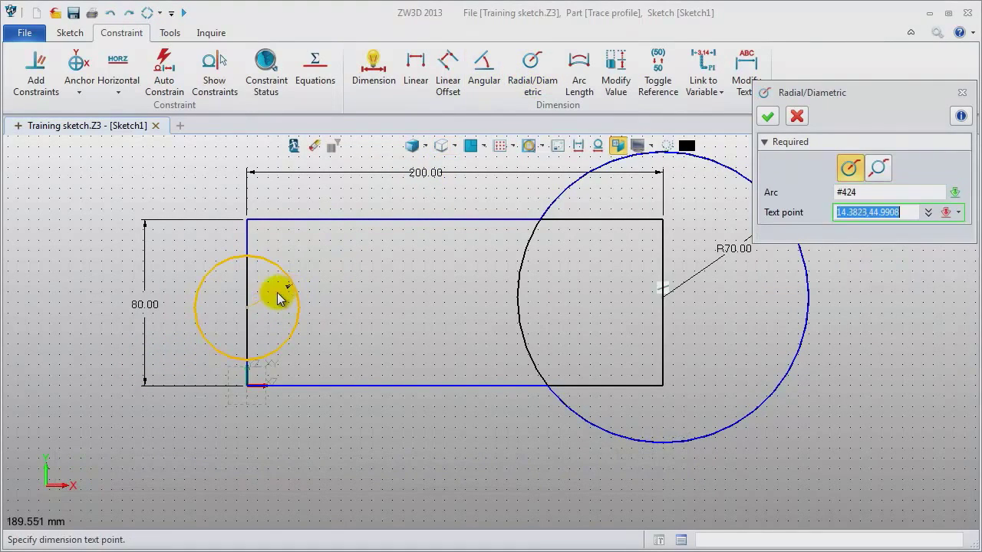
pyautogui.click(319, 269)
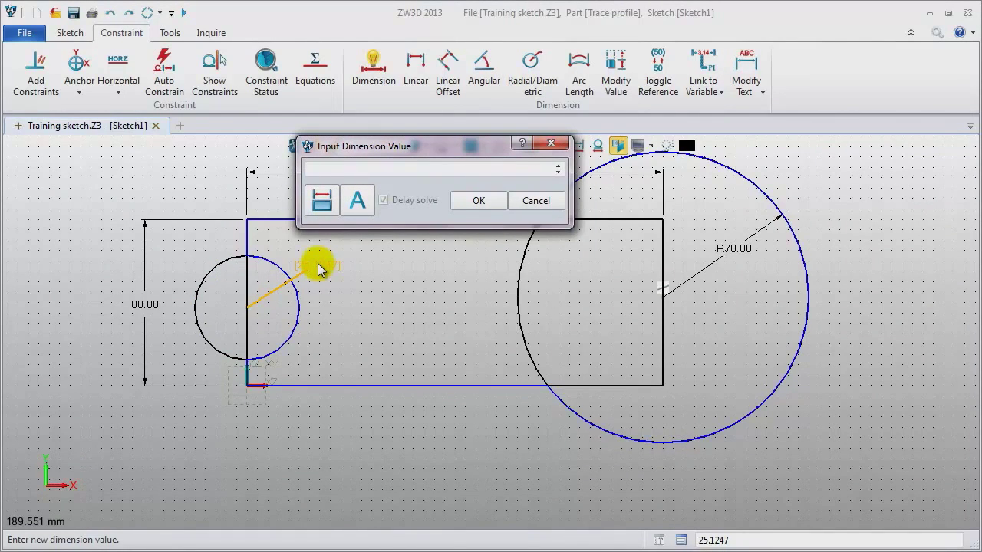
pyautogui.write('30')
pyautogui.press('Return')
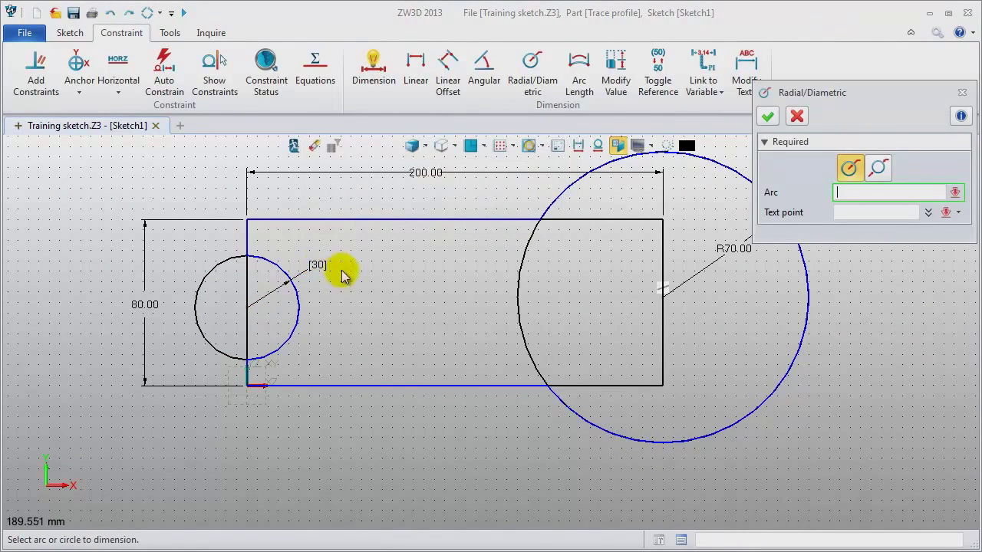
pyautogui.click(962, 92)
pyautogui.click(160, 13)
pyautogui.click(174, 33)
pyautogui.doubleClick(323, 269)
pyautogui.click(485, 201)
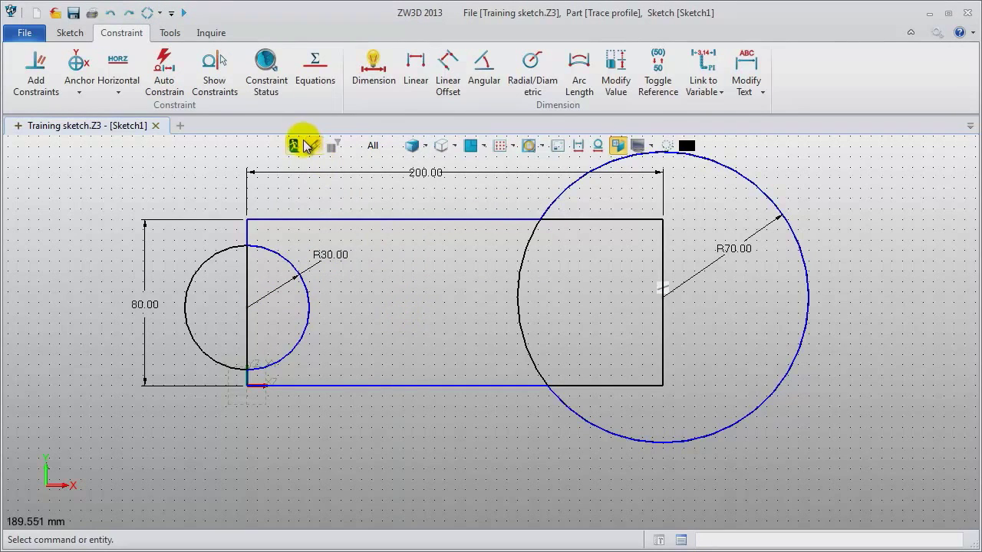
# Hide the sketch dimensions and exit the sketch
pyautogui.click(579, 145)
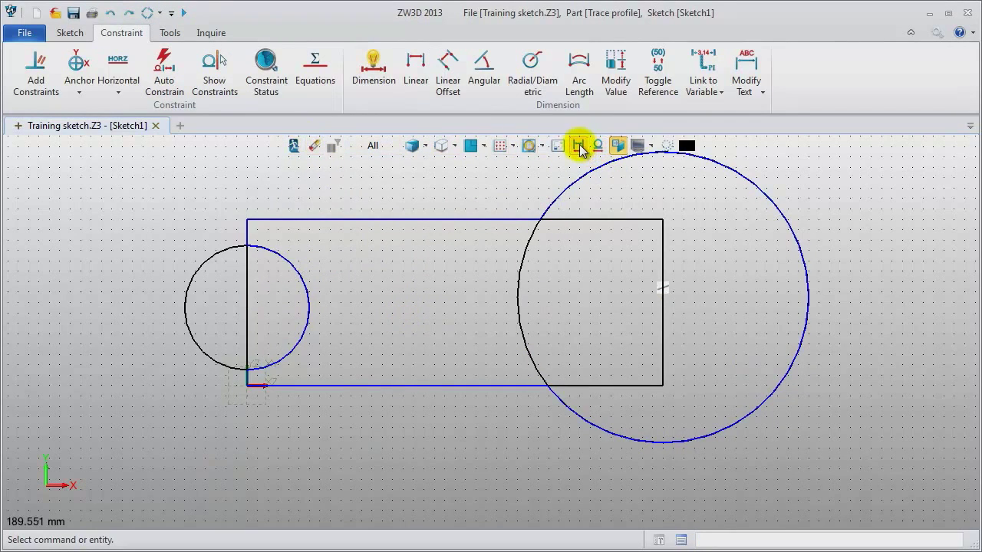
pyautogui.click(293, 146)
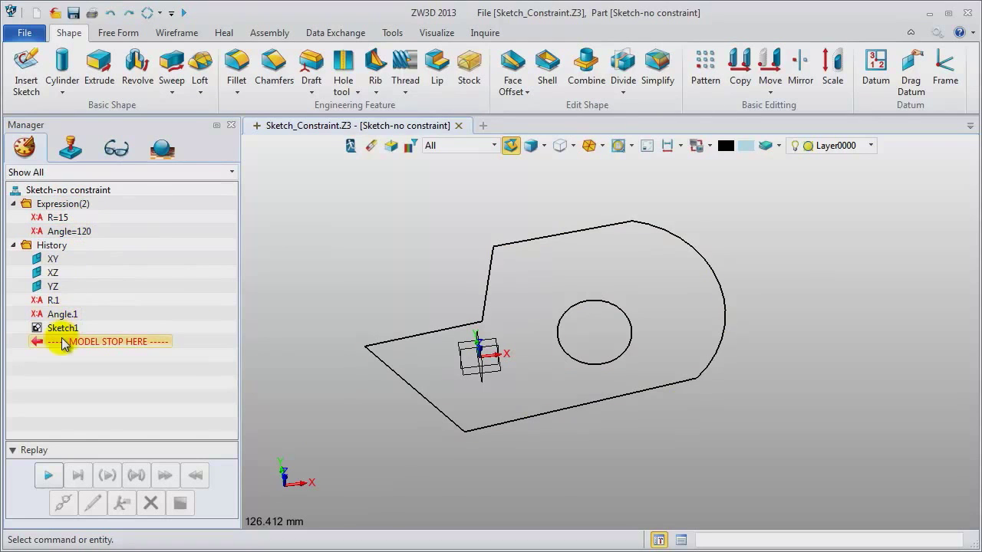
# Open Sketch1 of the Sketch-no constraint part for editing and review the 2D sketch configuration, including the Add constraints when dependent option
pyautogui.rightClick(364, 202)
pyautogui.click(368, 194)
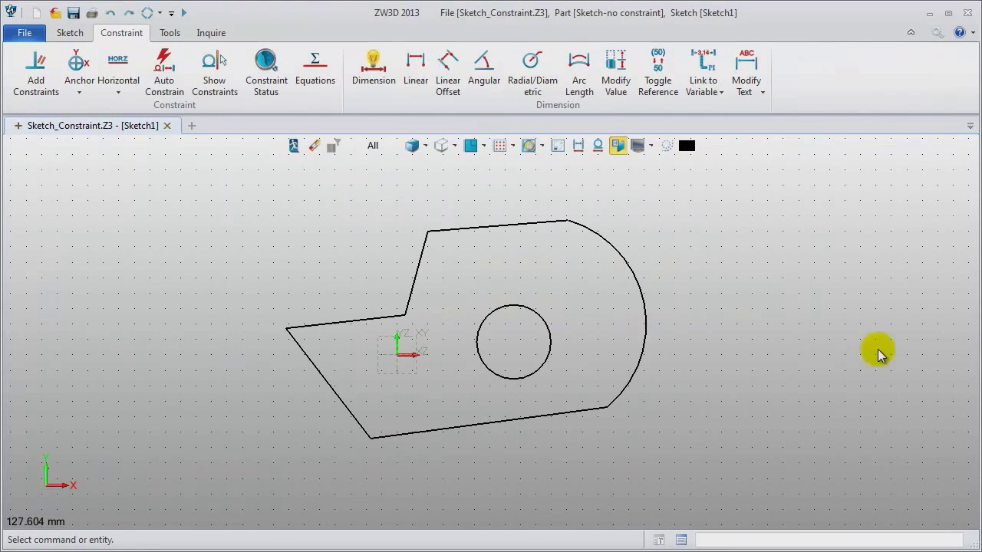
pyautogui.click(938, 32)
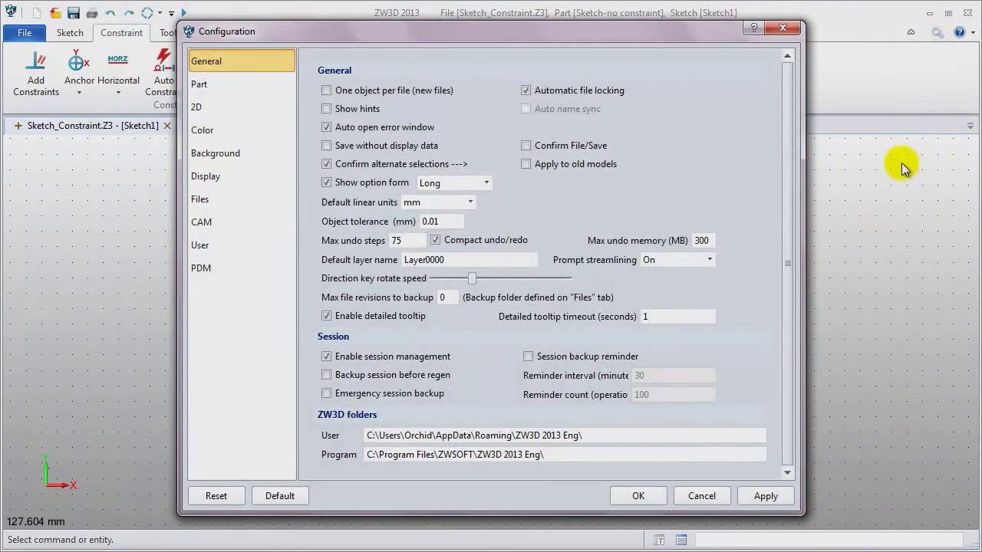
pyautogui.click(197, 107)
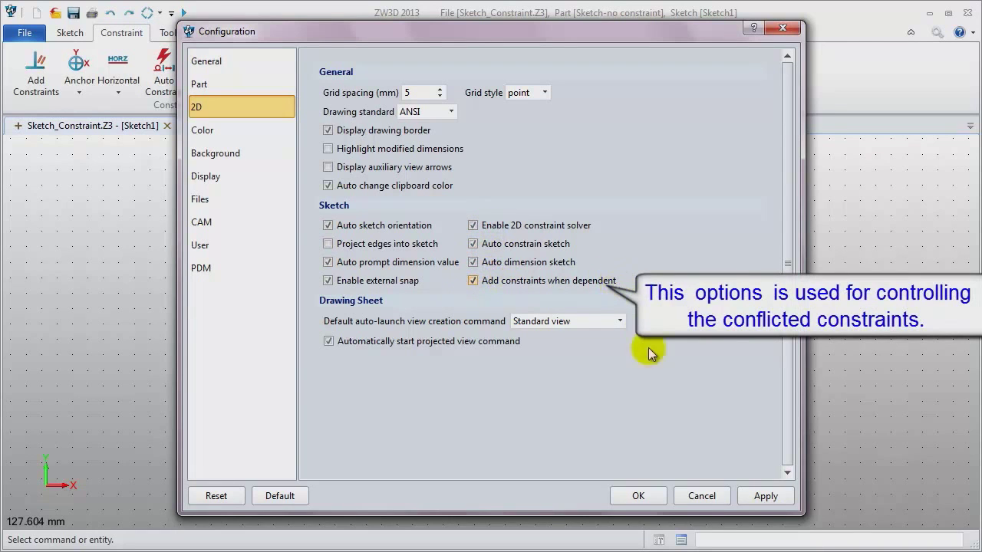
pyautogui.click(633, 497)
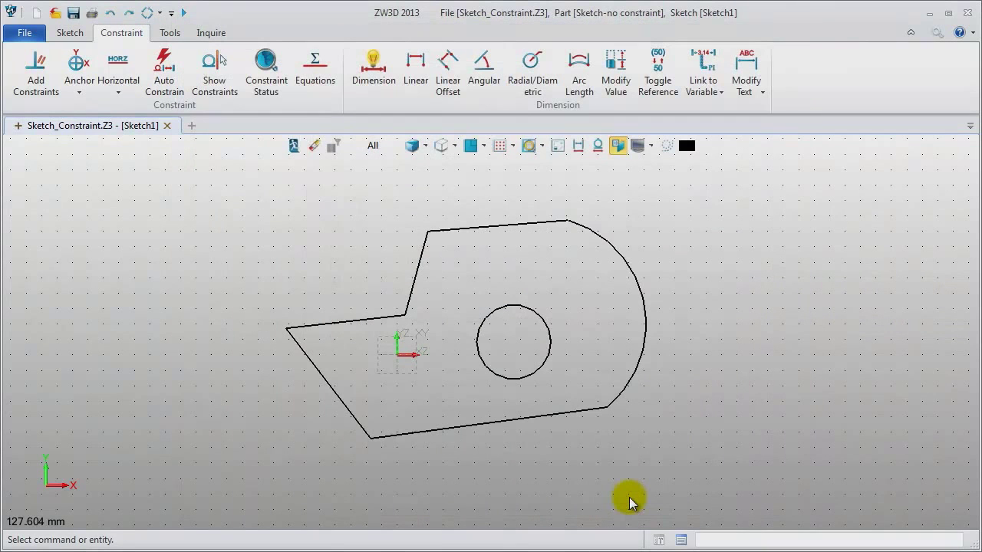
# Constrain the profile's upper line to be tangent to the large arc and horizontal
pyautogui.click(35, 76)
pyautogui.click(540, 210)
pyautogui.click(597, 221)
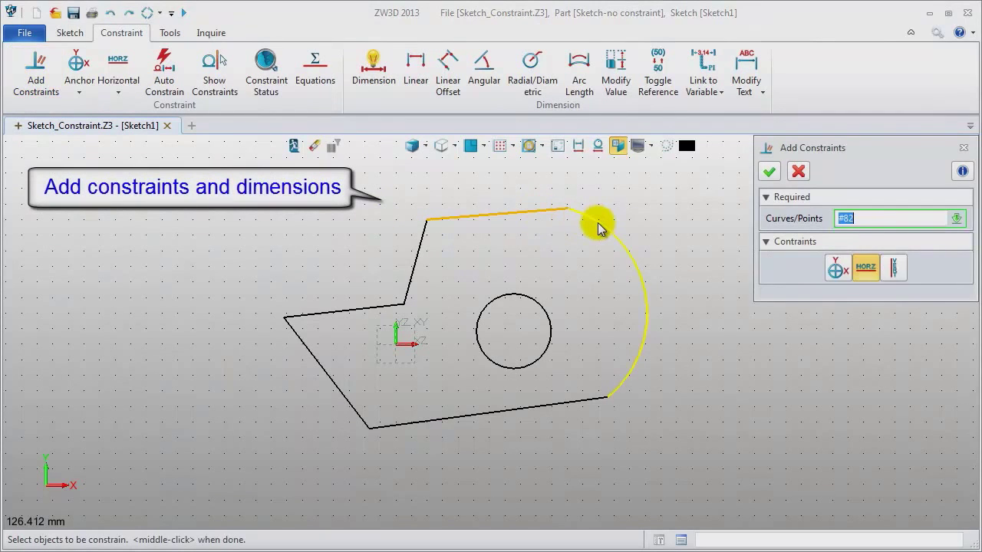
pyautogui.middleClick(670, 234)
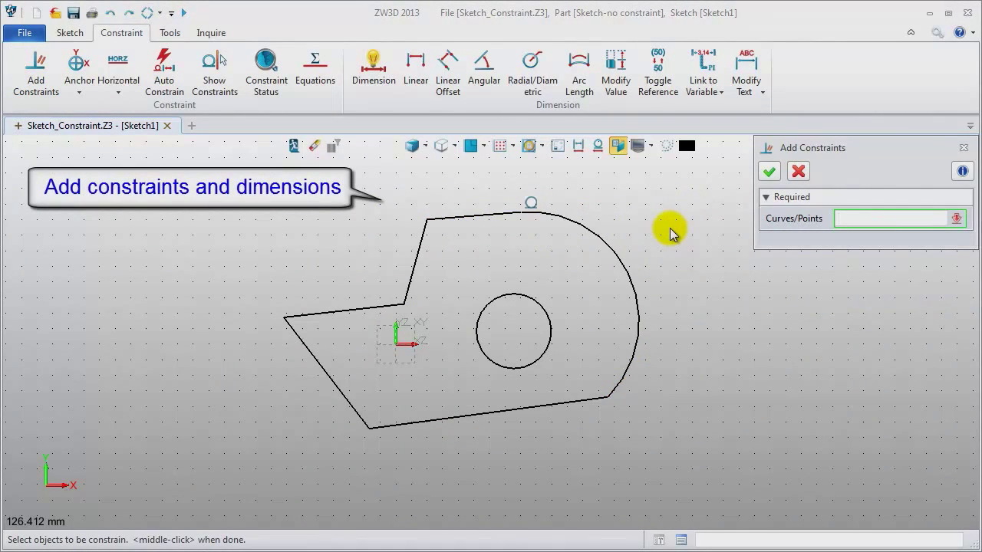
pyautogui.click(494, 215)
pyautogui.middleClick(673, 226)
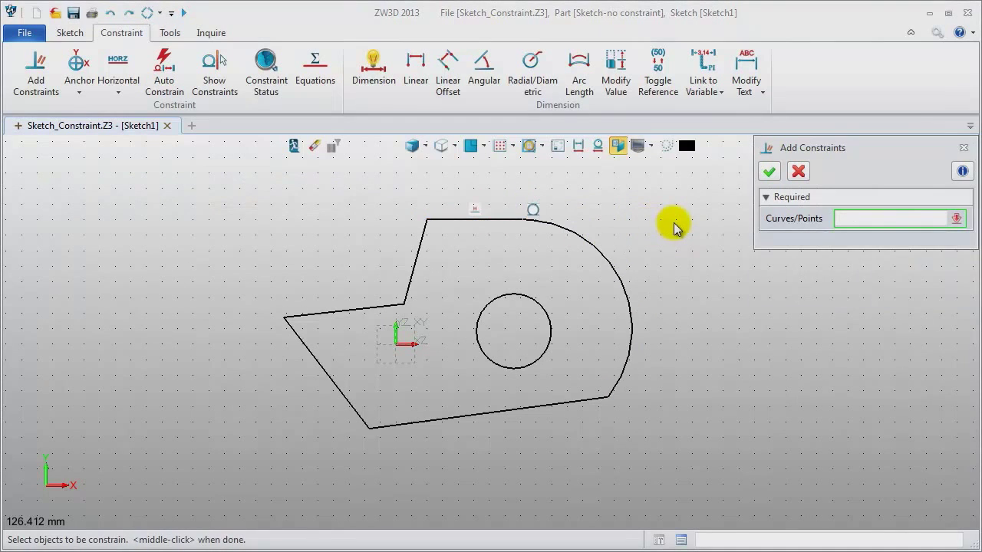
# Constrain the slanted line below the upper line perpendicular to it, and the line toward the far left corner perpendicular to that side
pyautogui.click(414, 263)
pyautogui.click(444, 220)
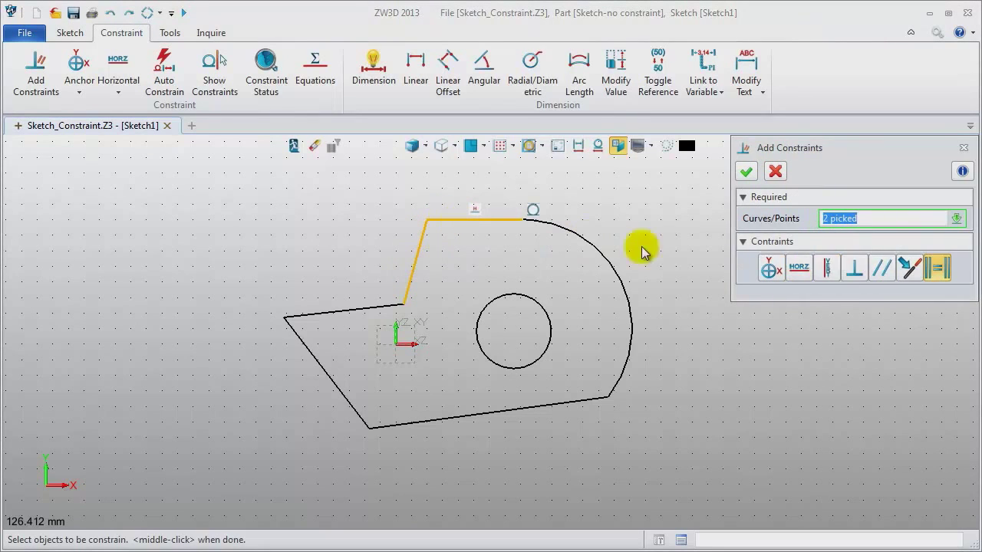
pyautogui.click(853, 268)
pyautogui.middleClick(820, 360)
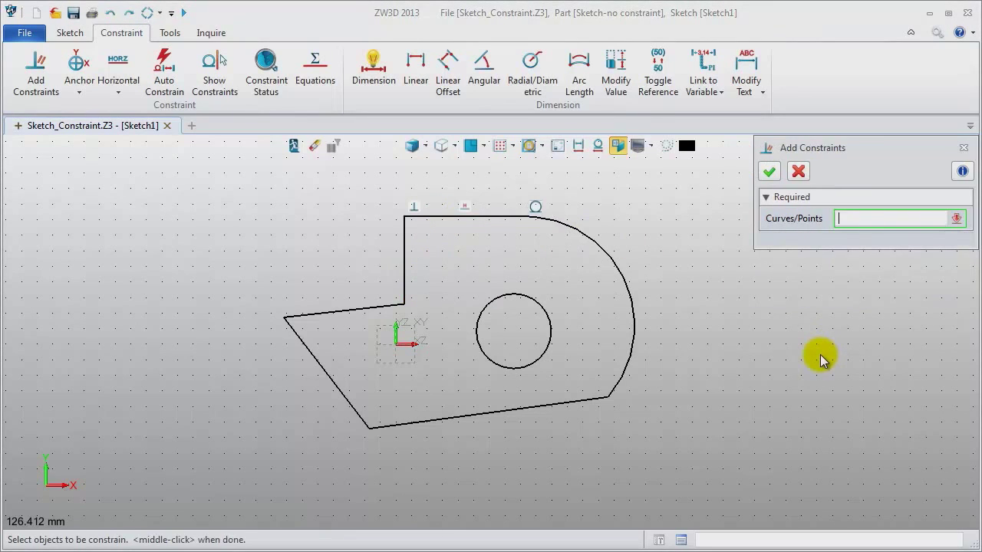
pyautogui.click(340, 312)
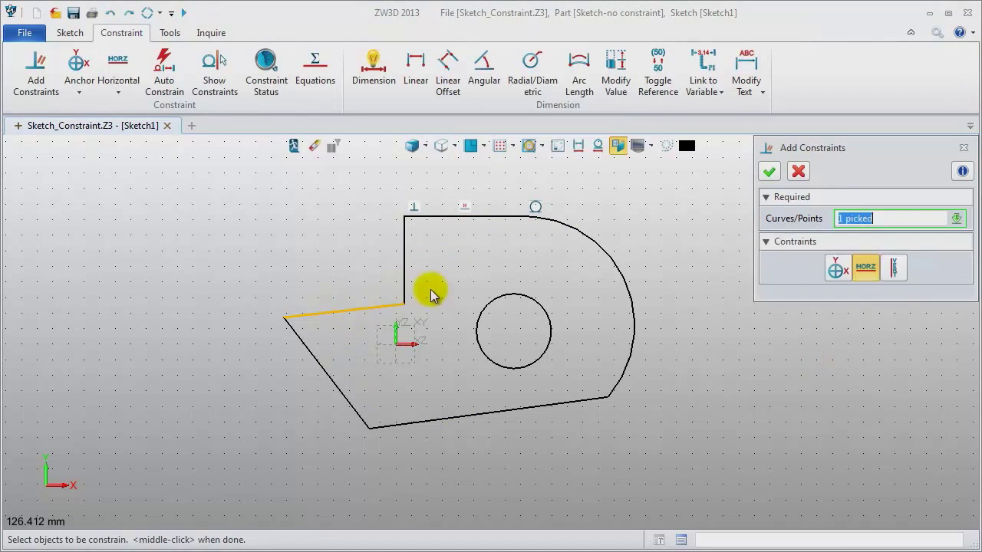
pyautogui.click(404, 288)
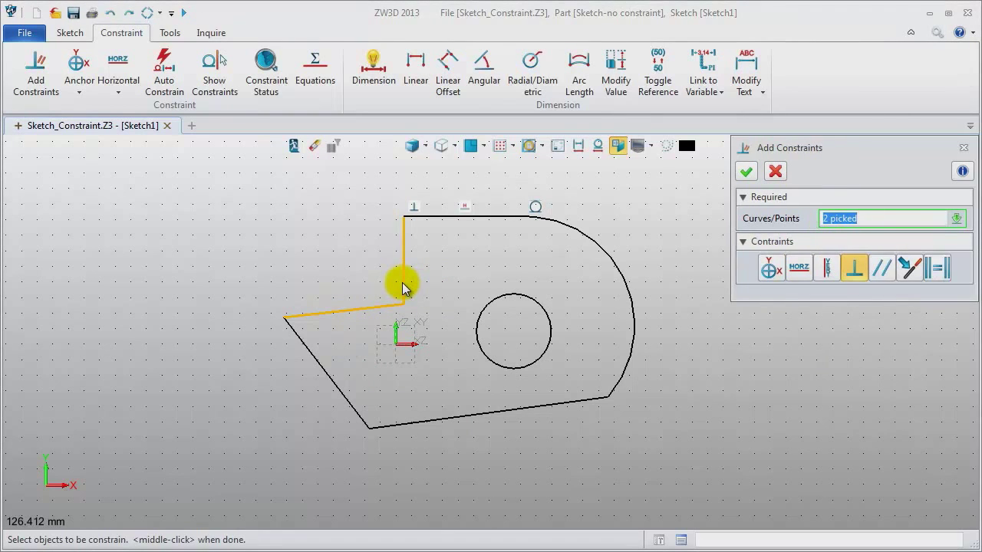
pyautogui.middleClick(743, 402)
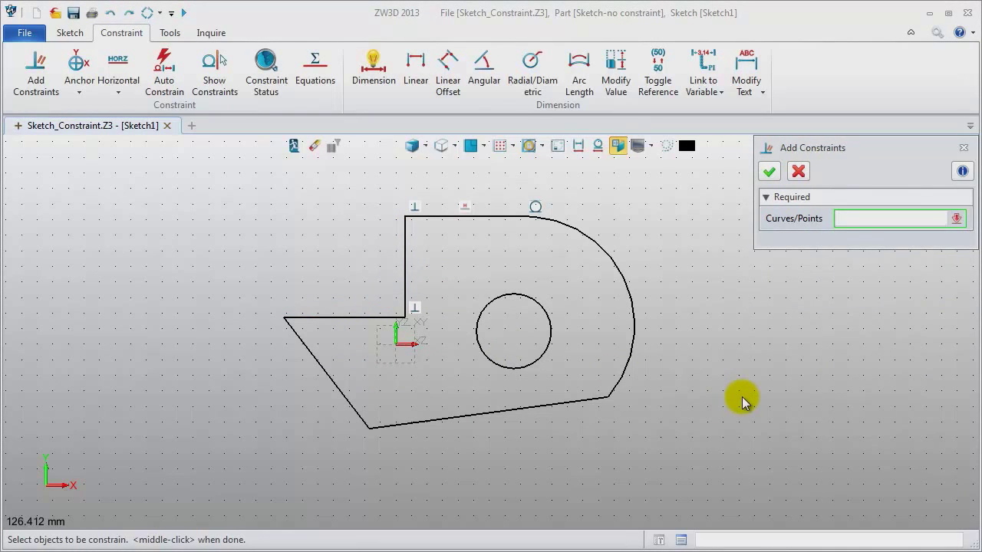
# Dimension the profile's upper line to 35 mm and the lower horizontal line at the notch to 45 mm
pyautogui.click(380, 72)
pyautogui.click(487, 218)
pyautogui.click(458, 176)
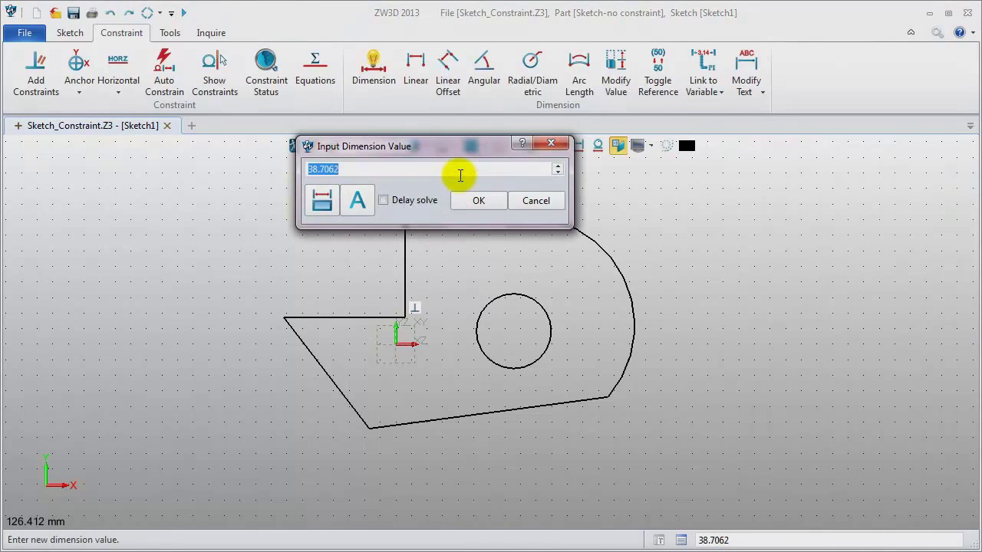
pyautogui.write('35')
pyautogui.press('Return')
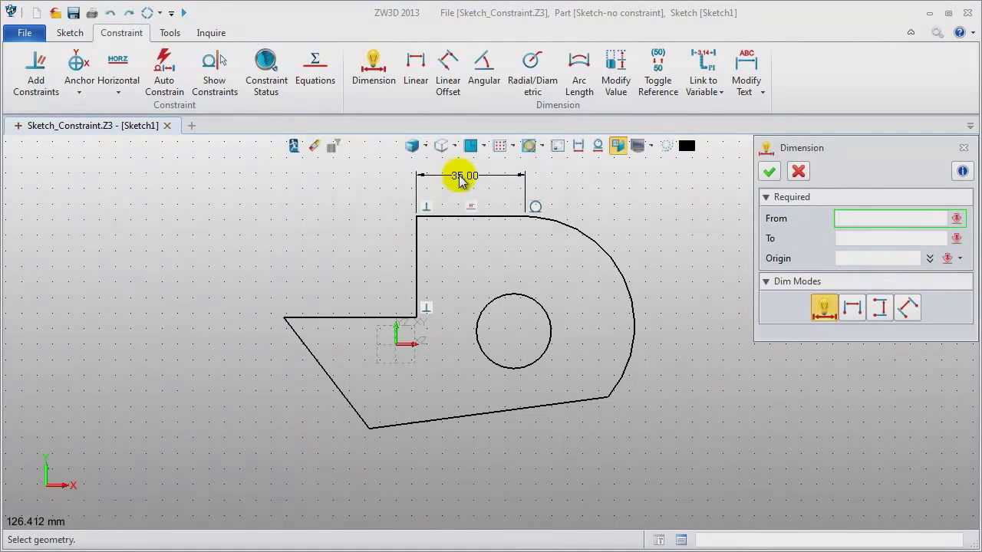
pyautogui.click(351, 317)
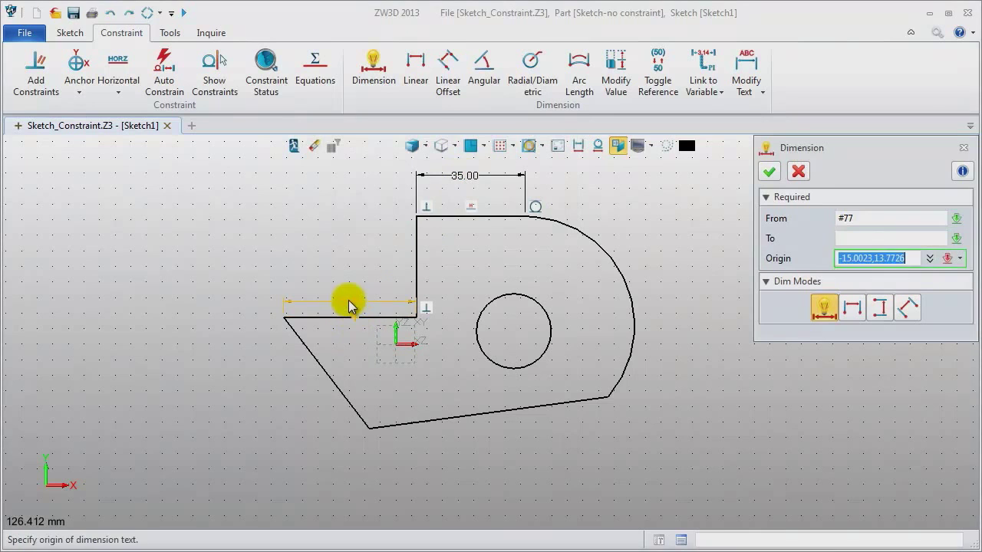
pyautogui.click(349, 299)
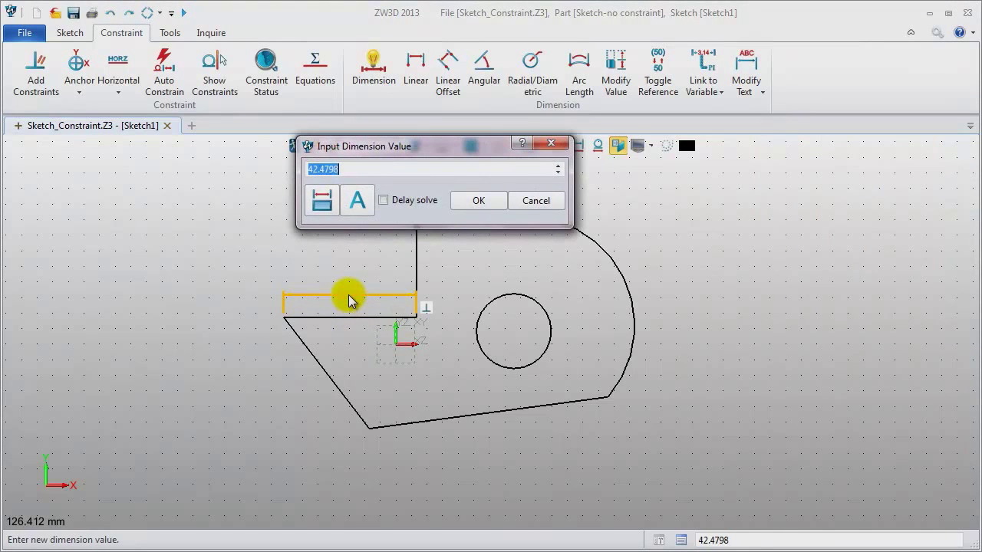
pyautogui.press('Return')
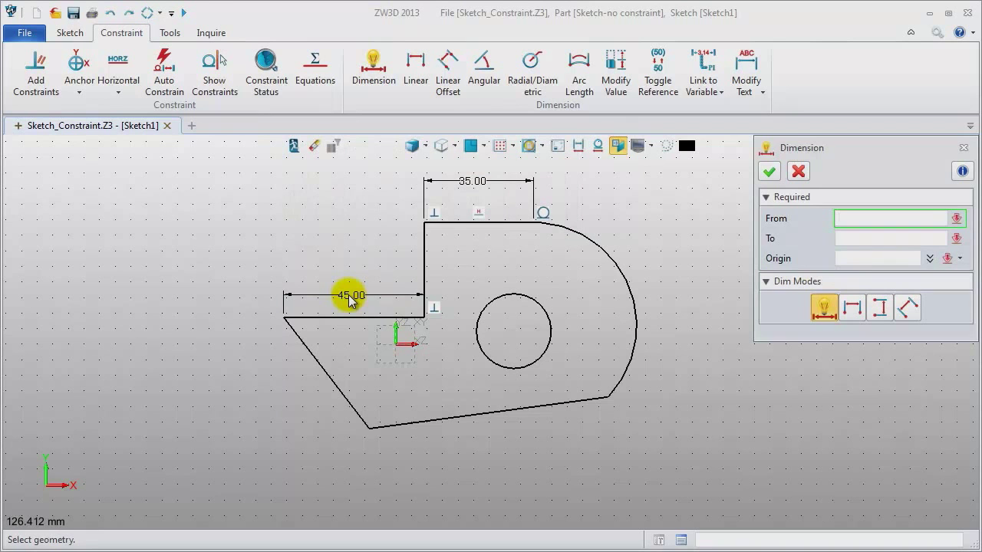
# Add an angular dimension of 110 degrees between the slanted left side and the profile's bottom line
pyautogui.click(485, 68)
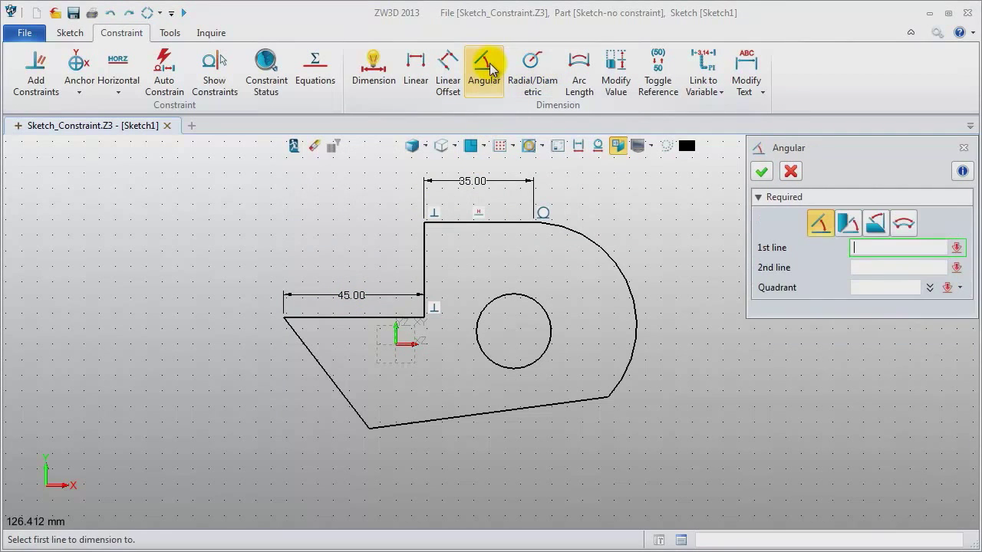
pyautogui.click(352, 418)
pyautogui.click(398, 438)
pyautogui.click(378, 418)
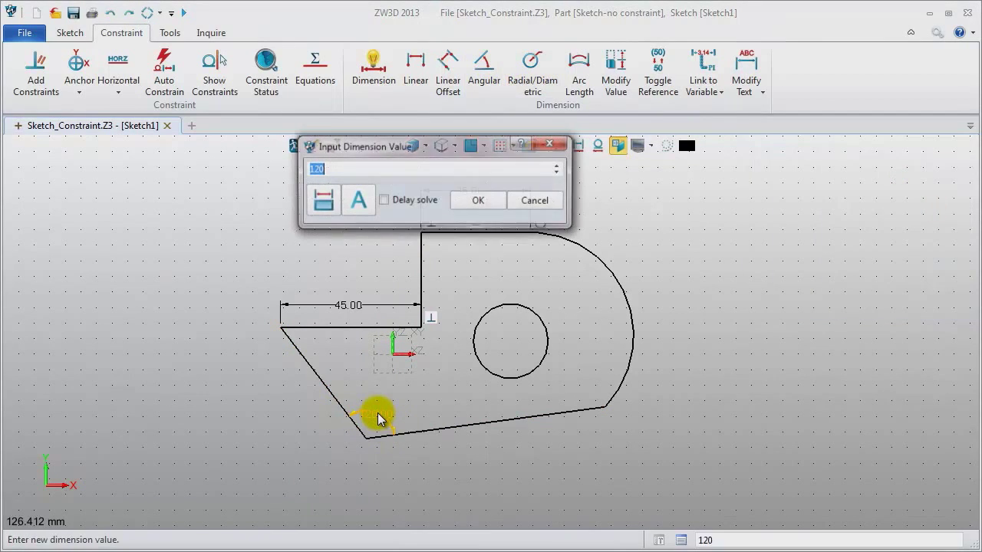
pyautogui.write('110')
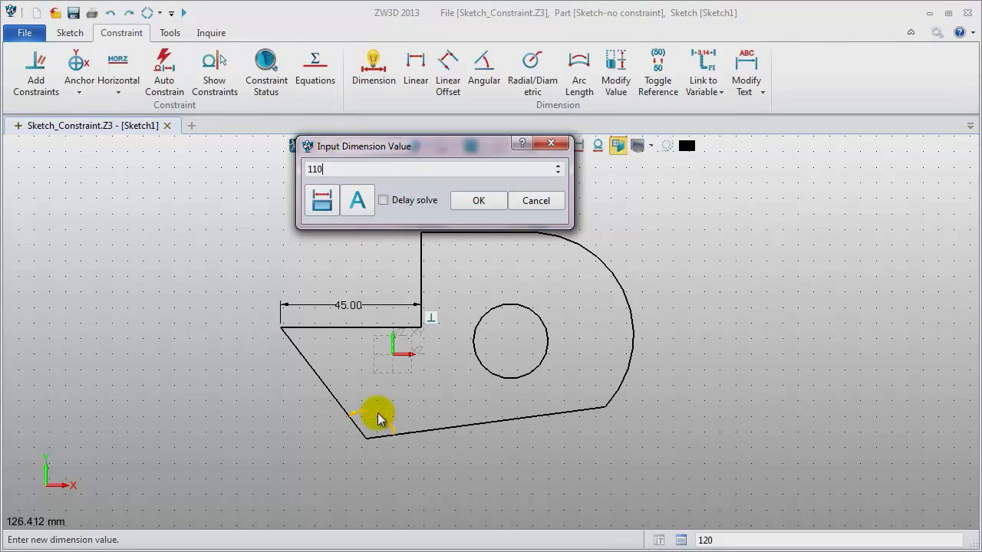
pyautogui.press('Return')
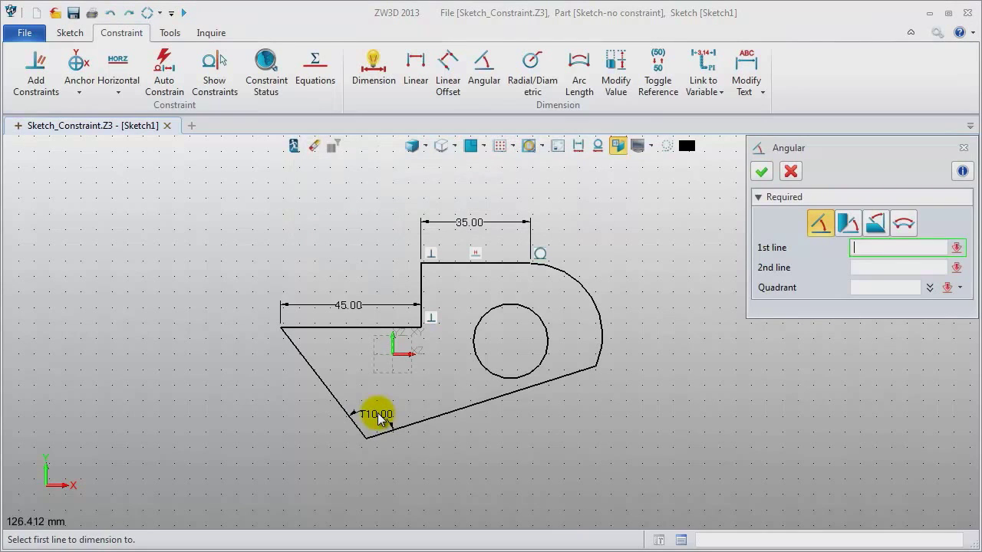
pyautogui.click(963, 149)
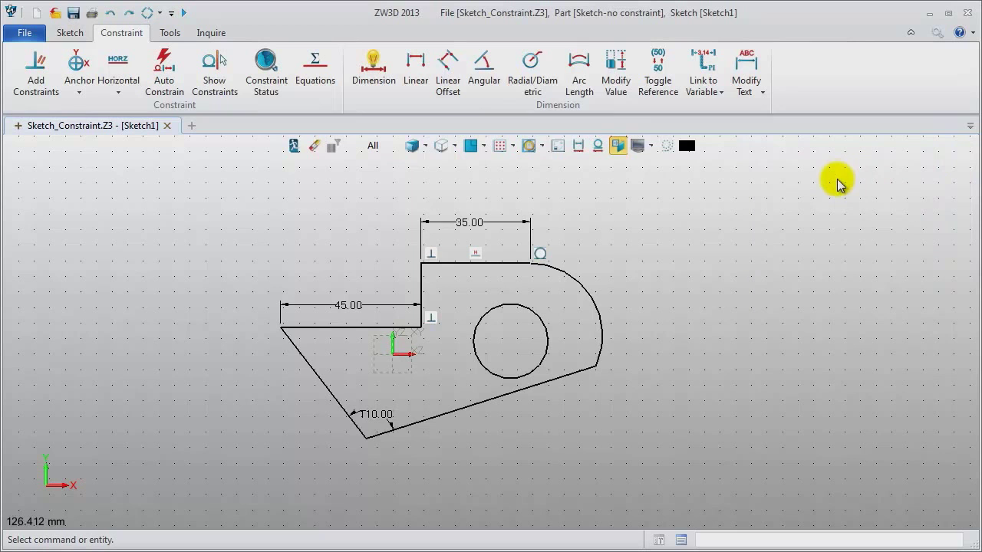
# Add a radial dimension of 35 mm to the profile's large arc
pyautogui.click(533, 65)
pyautogui.click(596, 294)
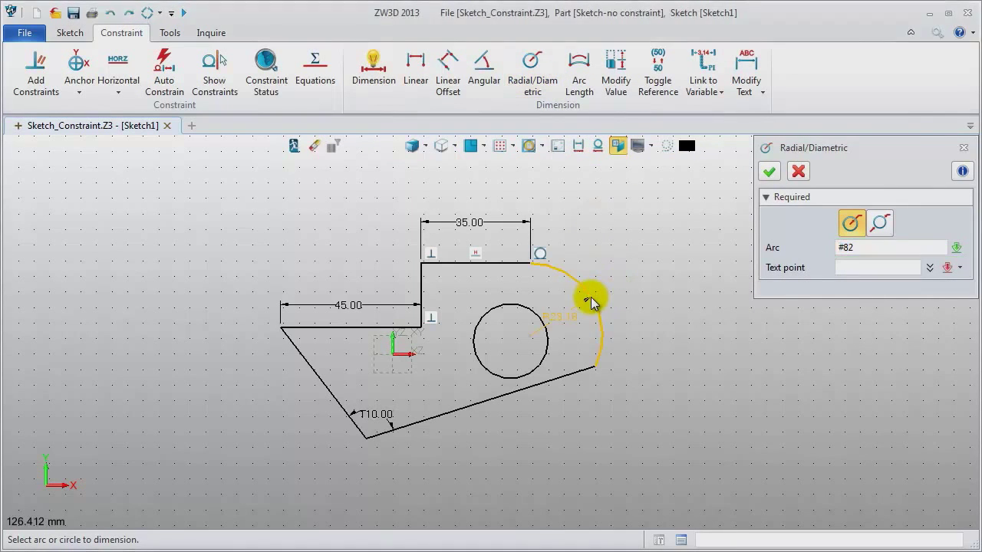
pyautogui.click(567, 318)
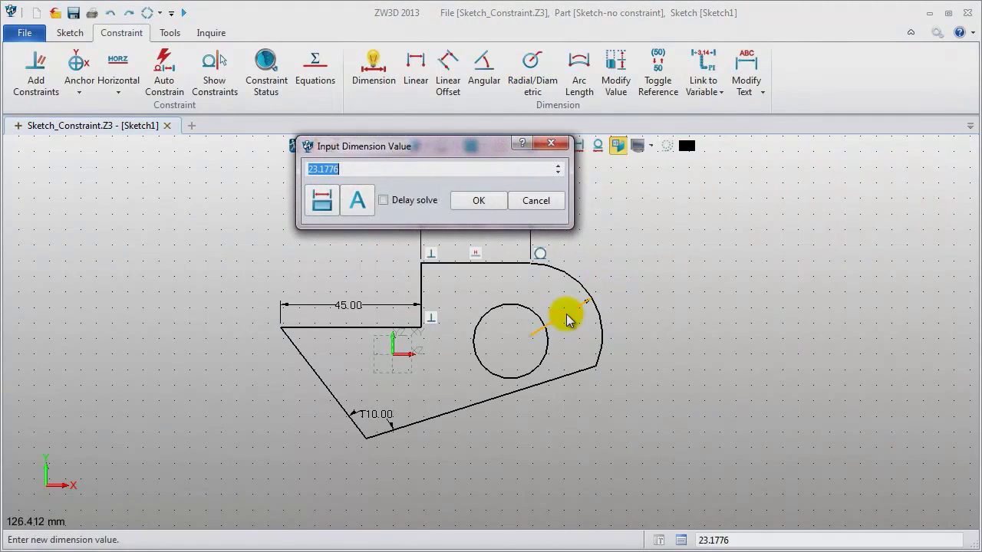
pyautogui.write('35')
pyautogui.press('Return')
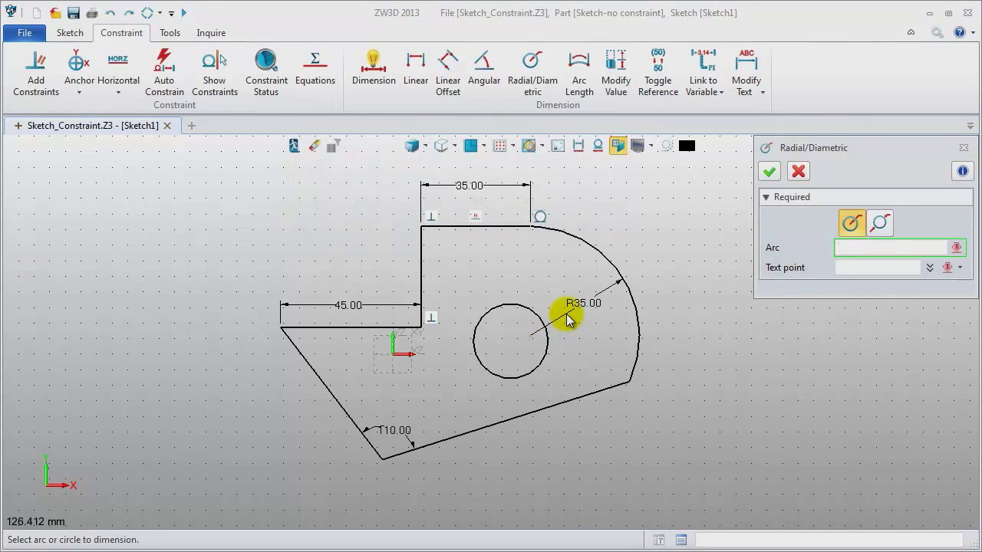
# Add a radial dimension of 12 mm to the inner circle
pyautogui.click(490, 317)
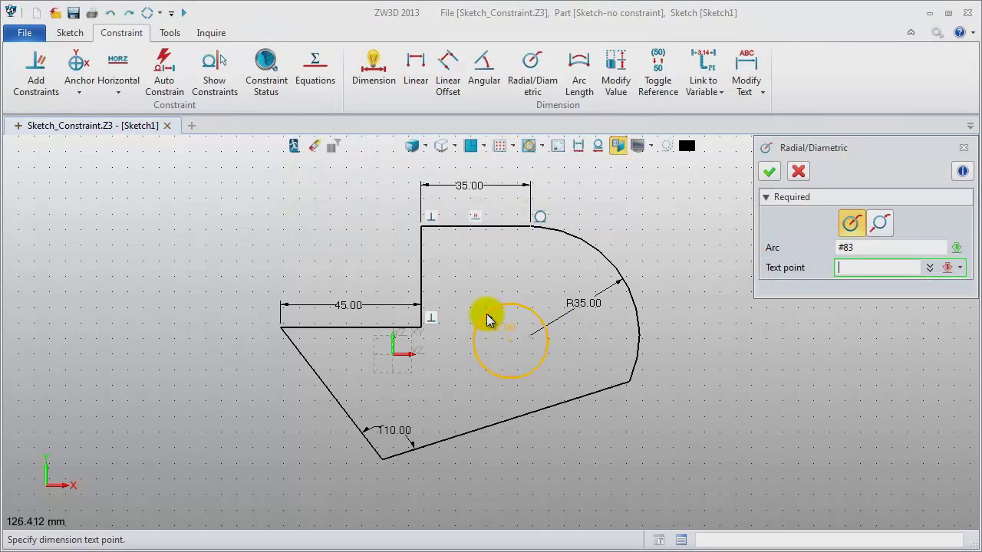
pyautogui.click(491, 328)
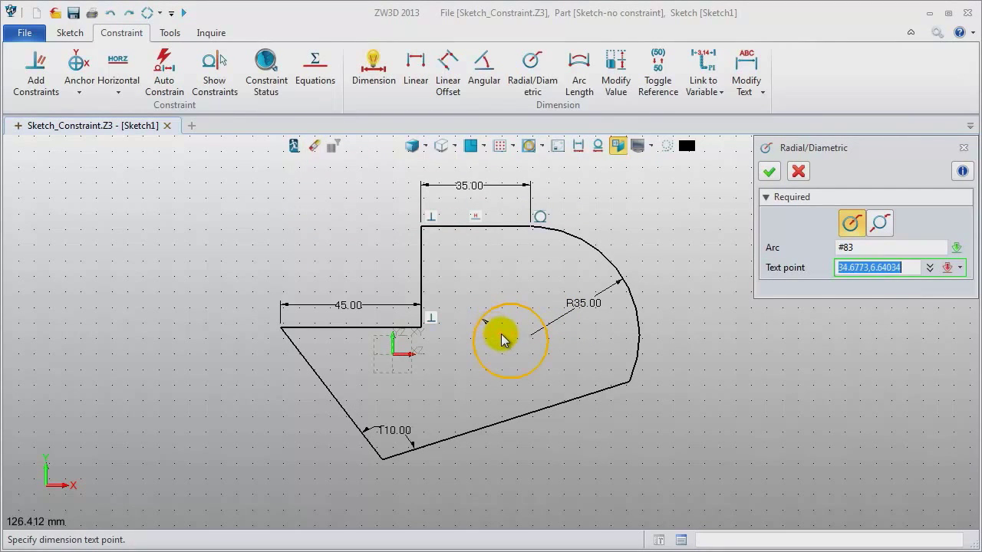
pyautogui.click(503, 339)
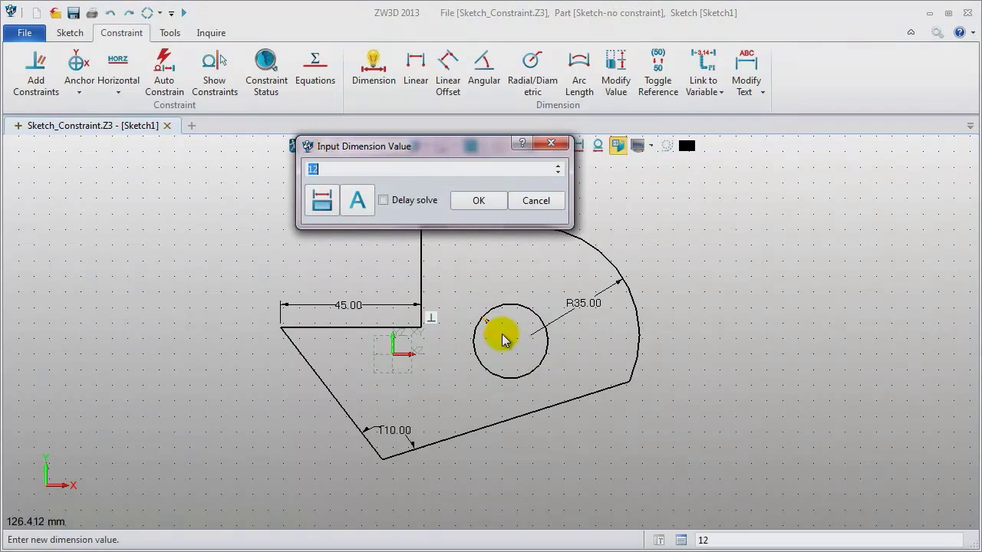
pyautogui.press('Return')
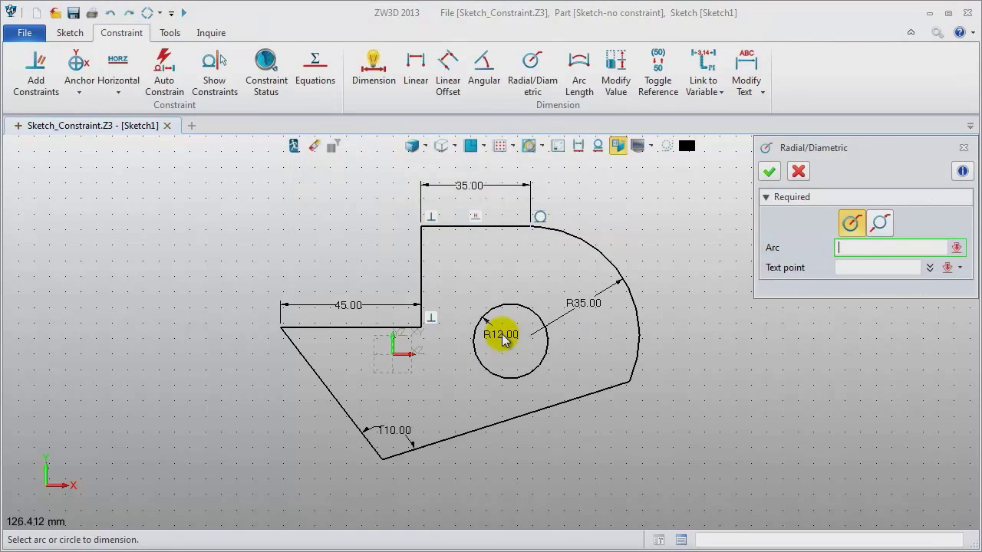
pyautogui.click(963, 148)
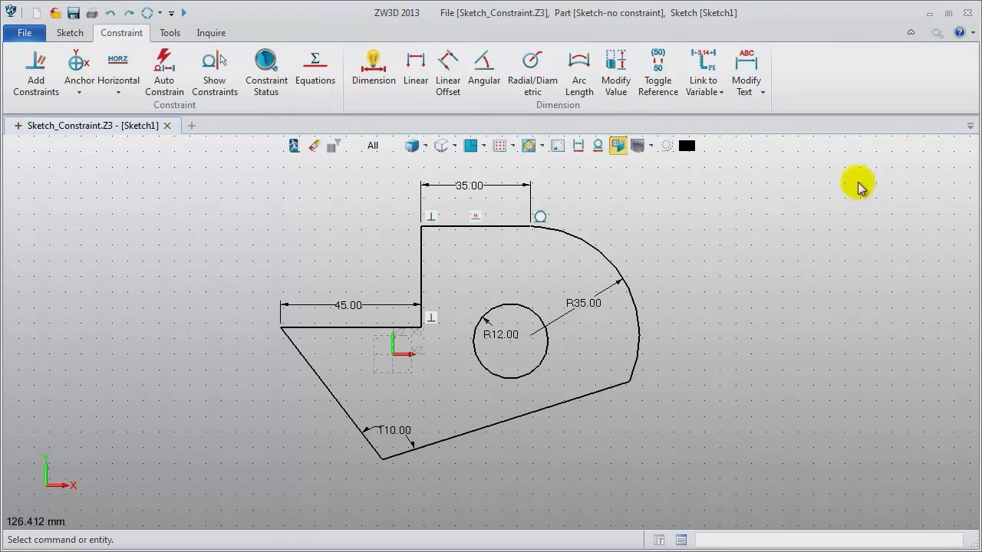
# Make the vertical line equal in length to the upper line, and the slanted left side equal to the 45 mm line
pyautogui.click(36, 70)
pyautogui.click(434, 251)
pyautogui.click(509, 226)
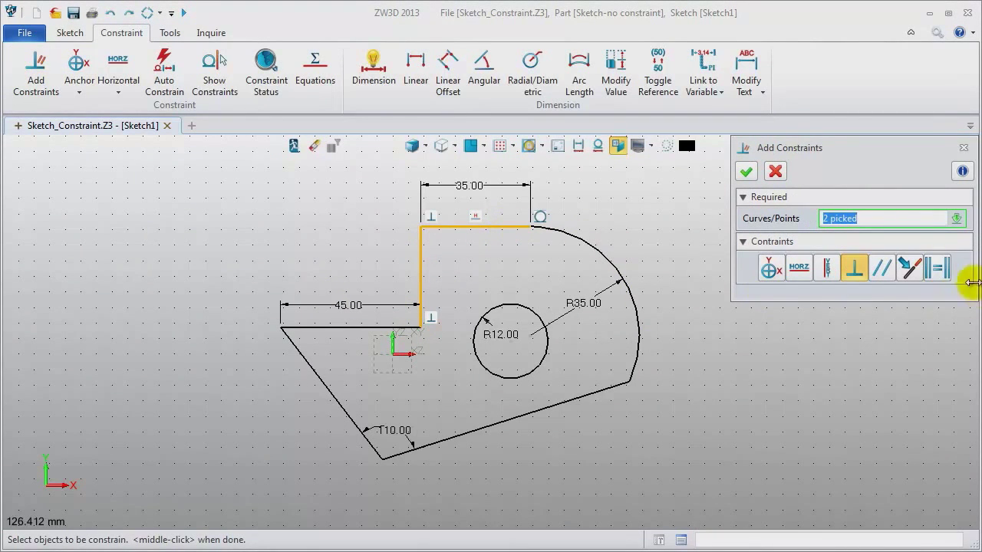
pyautogui.click(947, 275)
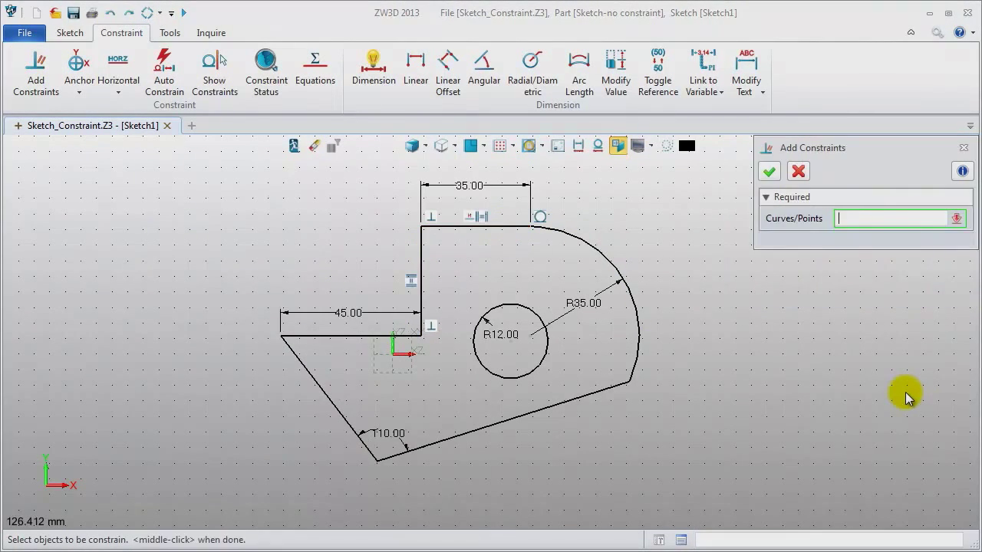
pyautogui.click(349, 431)
pyautogui.click(333, 335)
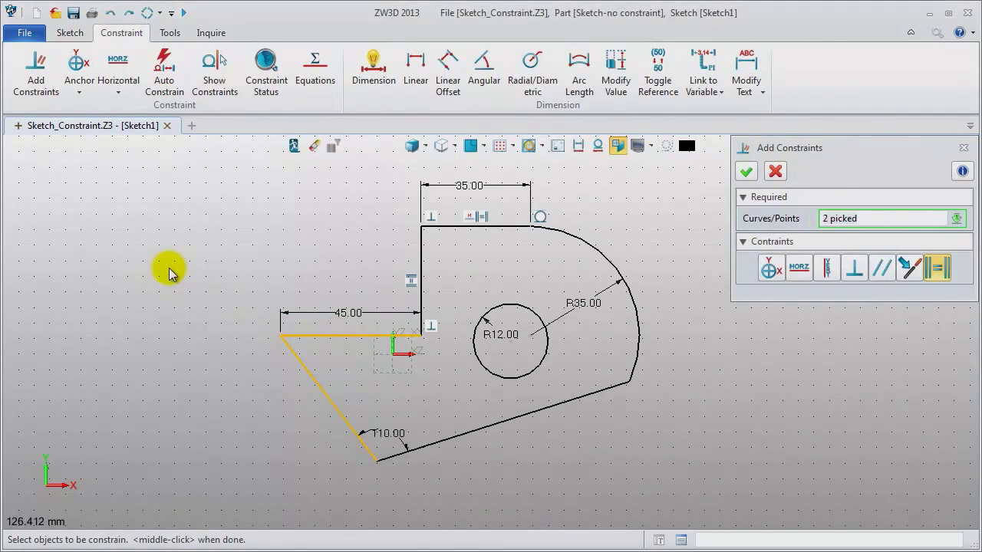
pyautogui.middleClick(170, 274)
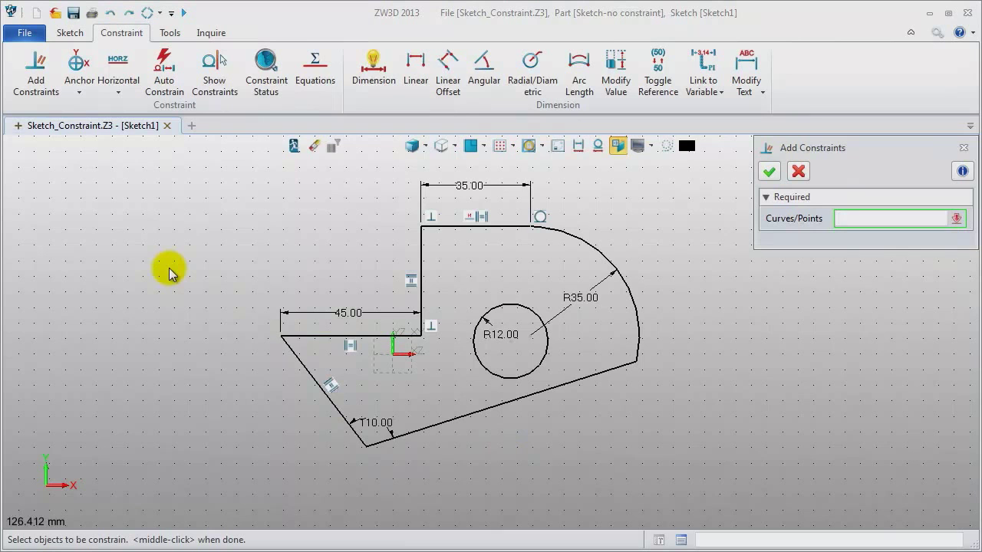
pyautogui.click(963, 147)
# Add an arc length dimension of 80 mm to the large arc
pyautogui.click(582, 86)
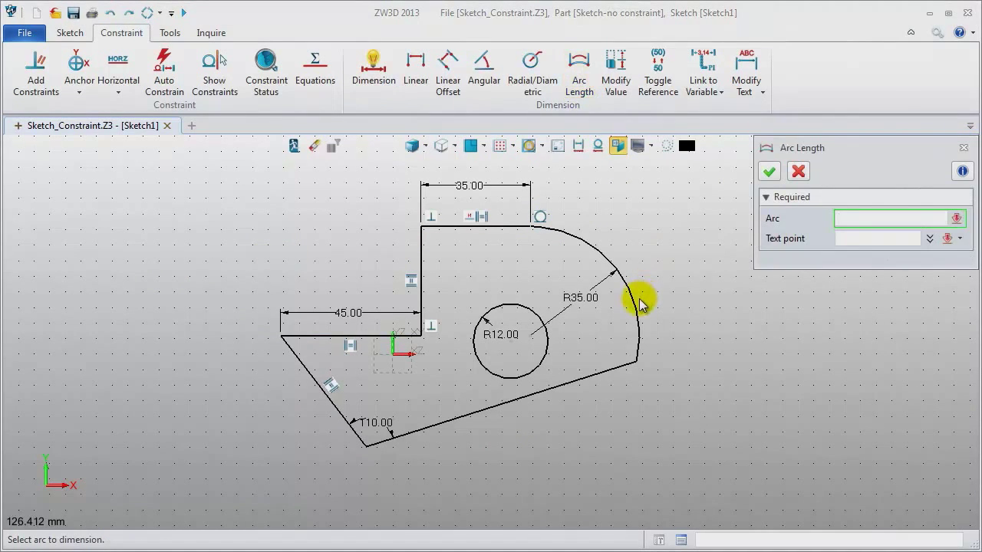
pyautogui.click(635, 308)
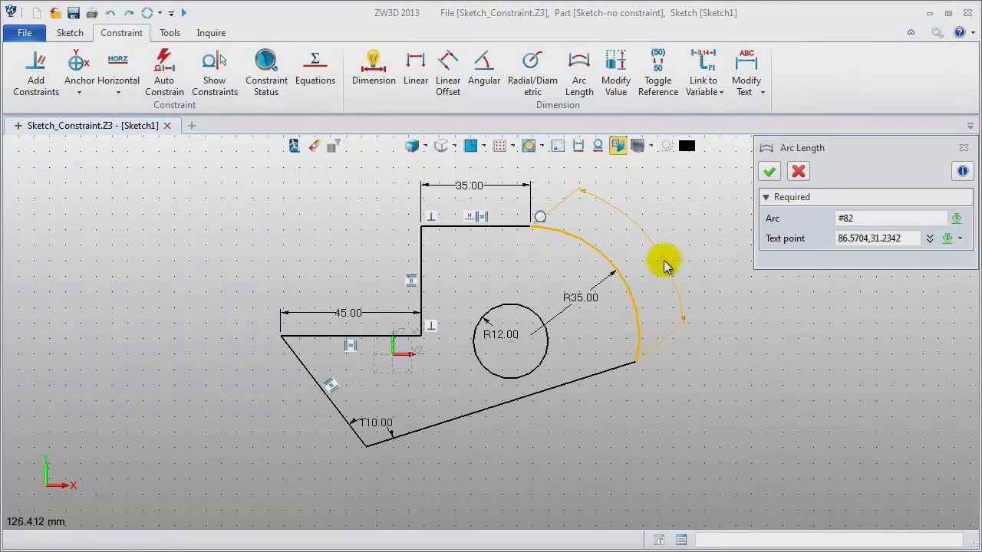
pyautogui.click(667, 264)
pyautogui.write('80')
pyautogui.press('Return')
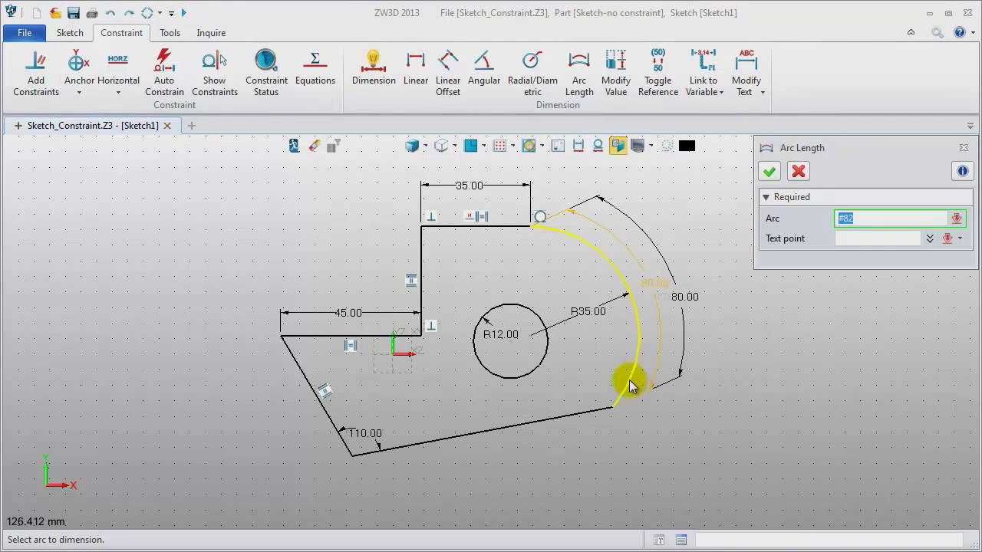
pyautogui.click(964, 147)
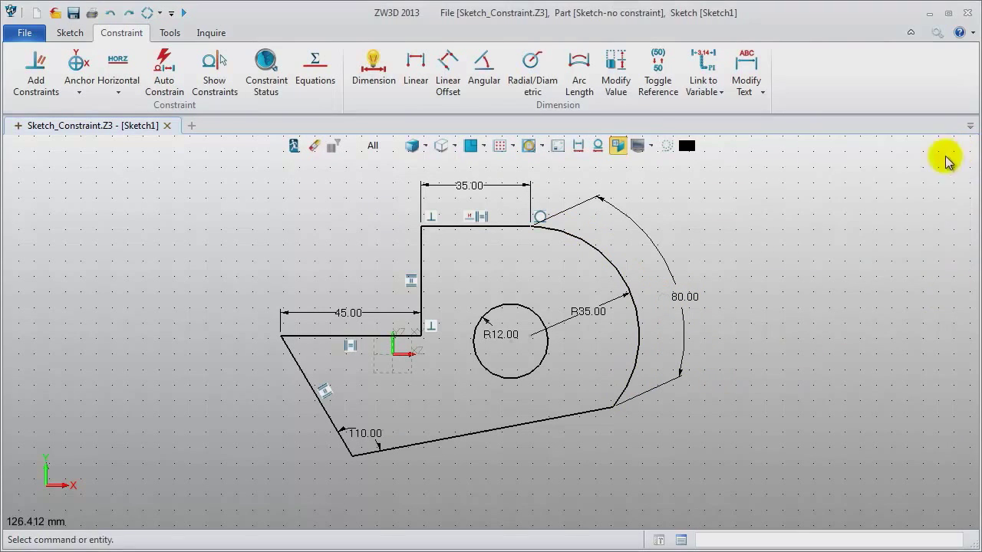
# Constrain the profile's bottom line to be tangent to the large arc
pyautogui.click(35, 77)
pyautogui.click(519, 424)
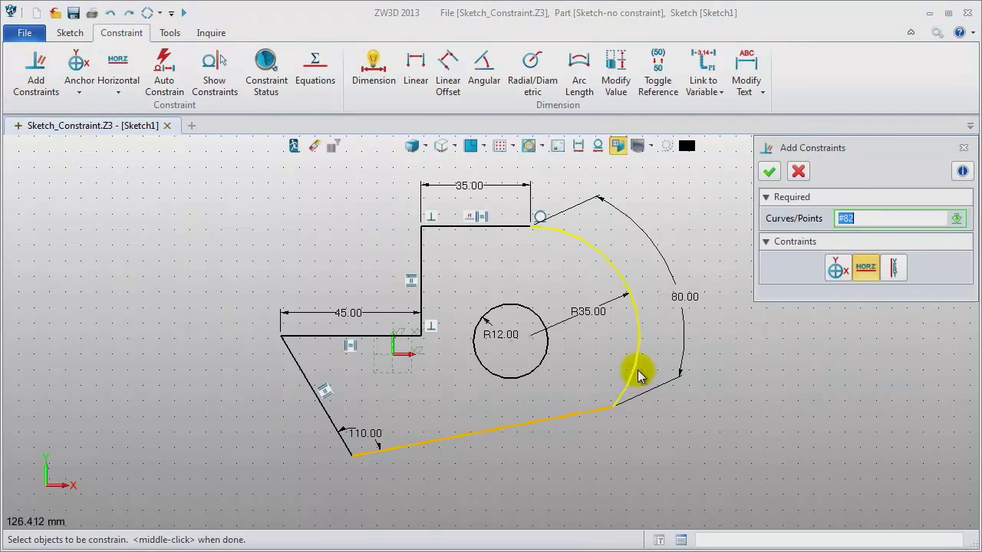
pyautogui.click(632, 373)
pyautogui.middleClick(764, 392)
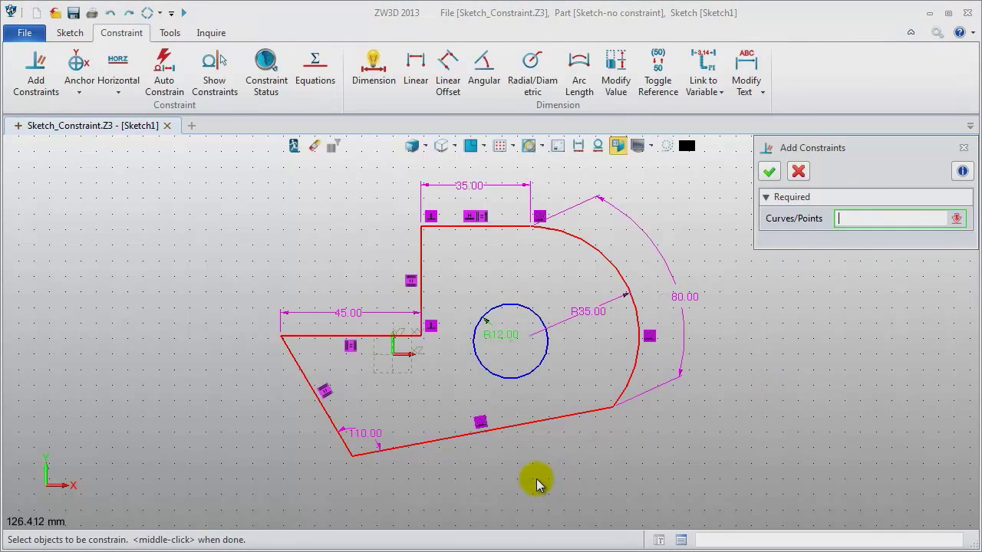
pyautogui.click(964, 148)
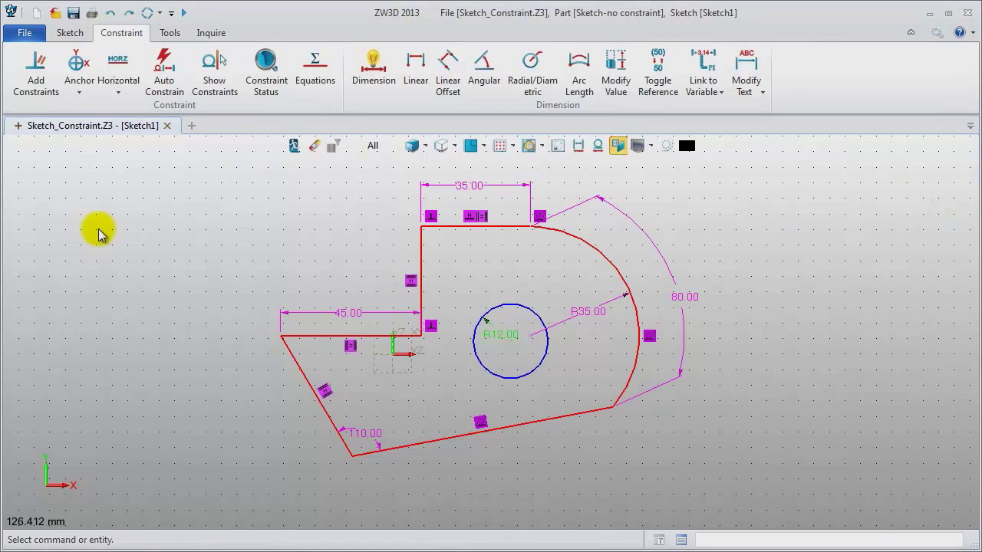
# Exit the sketch without regenerating it, and reopen Sketch1 for editing
pyautogui.click(294, 146)
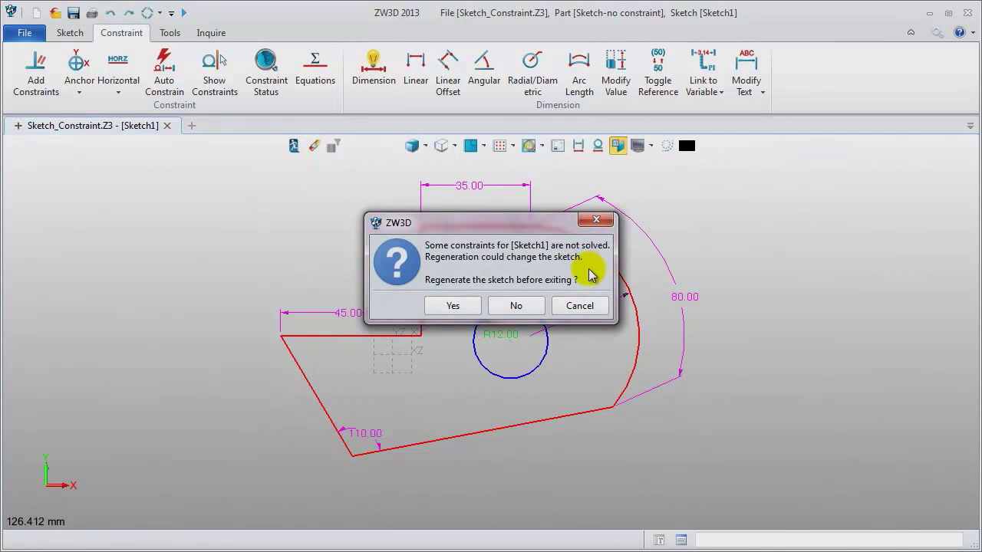
pyautogui.click(526, 307)
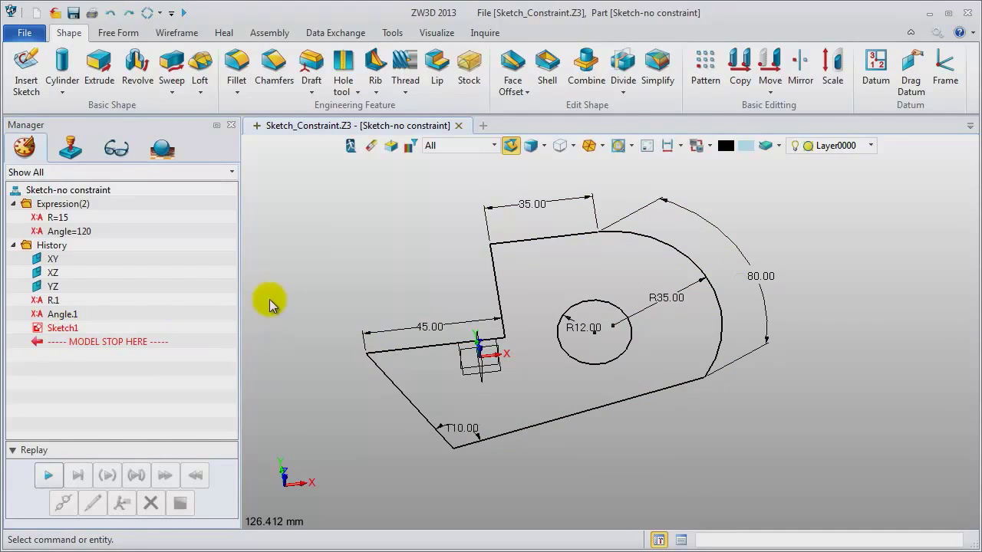
pyautogui.rightClick(331, 197)
pyautogui.click(340, 180)
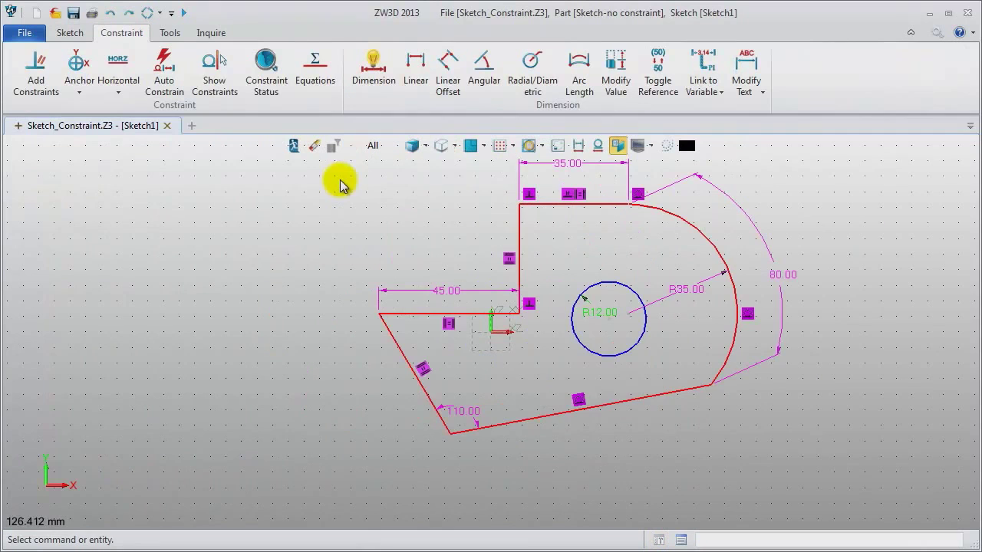
# Inspect the constraint status of the sketch, listing the unsolved items and highlighting the arc's tangent and the left lines' equal length constraints
pyautogui.click(256, 80)
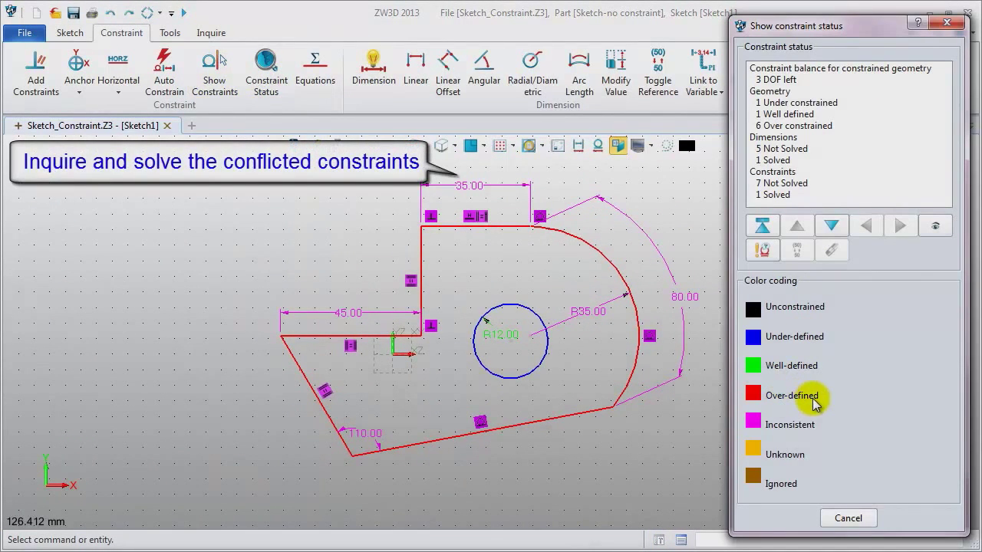
pyautogui.click(764, 251)
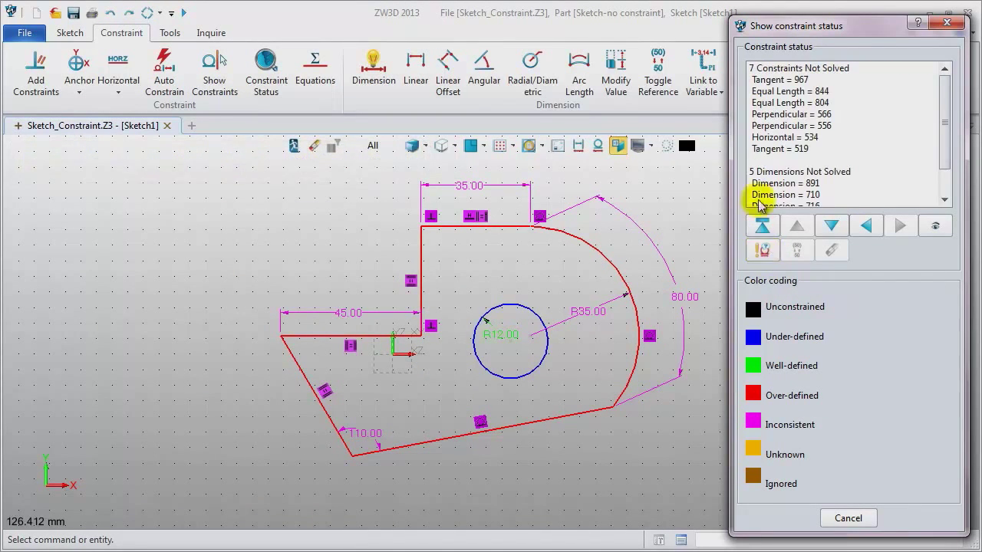
pyautogui.click(762, 81)
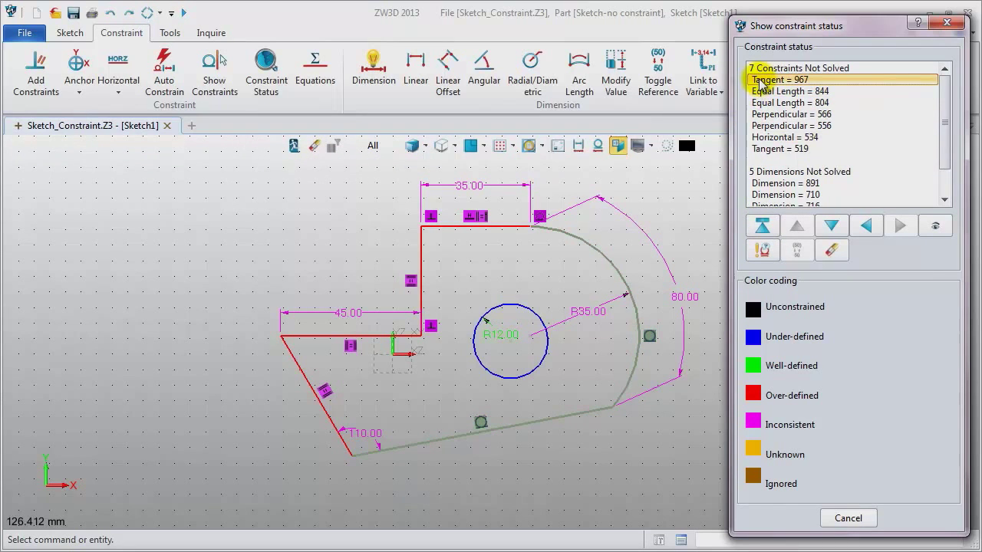
pyautogui.click(773, 92)
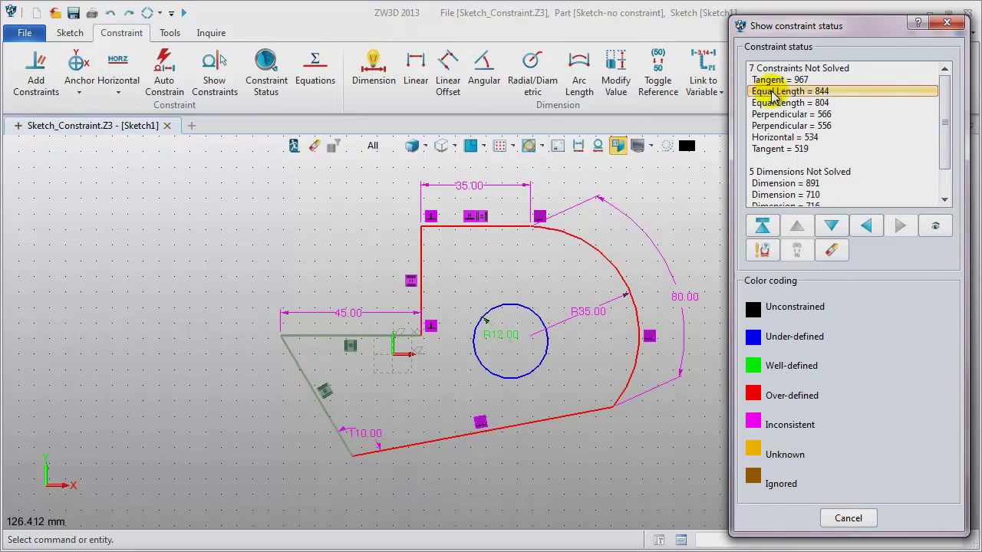
# Convert the conflicting 80 mm arc length dimension to a reference dimension from the constraint status list
pyautogui.click(765, 187)
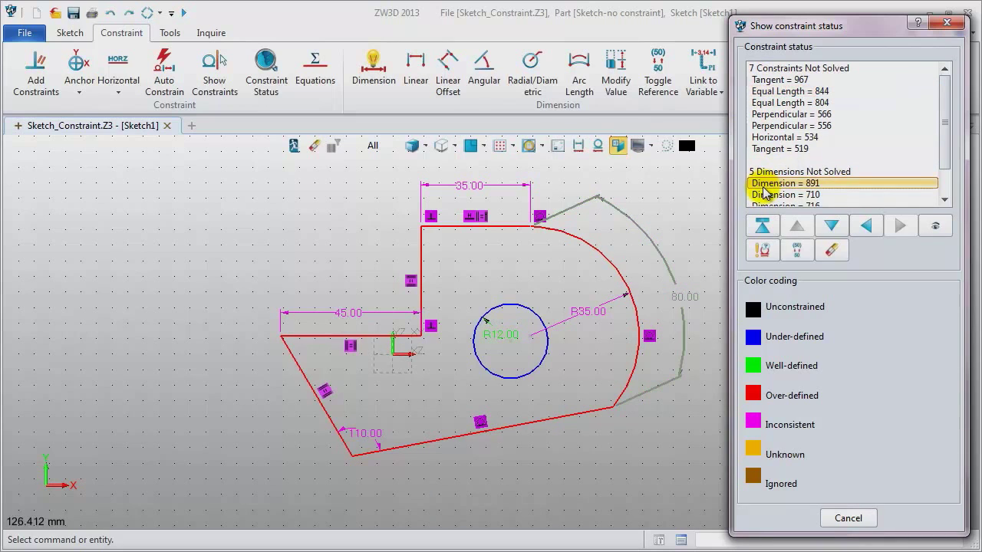
pyautogui.scroll(-1, 798, 177)
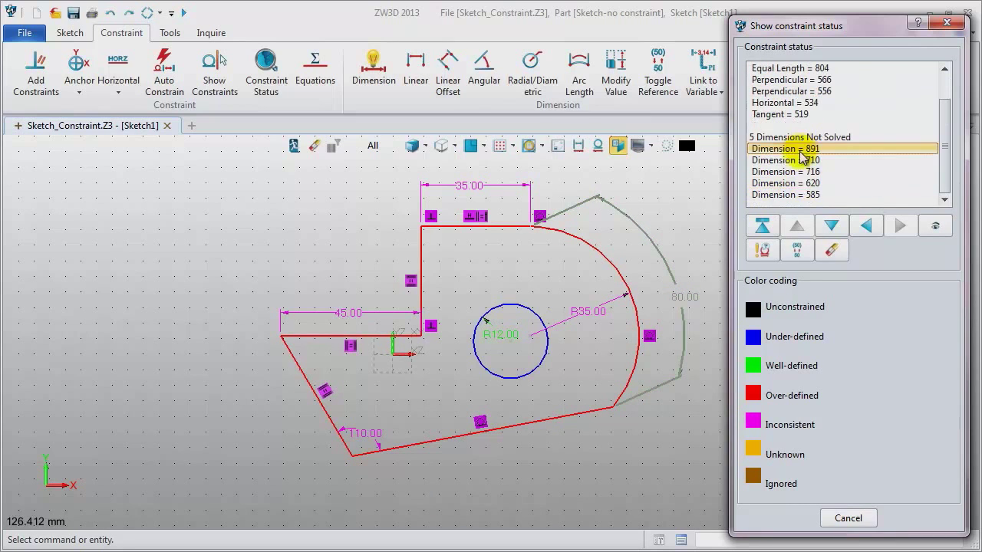
pyautogui.click(798, 252)
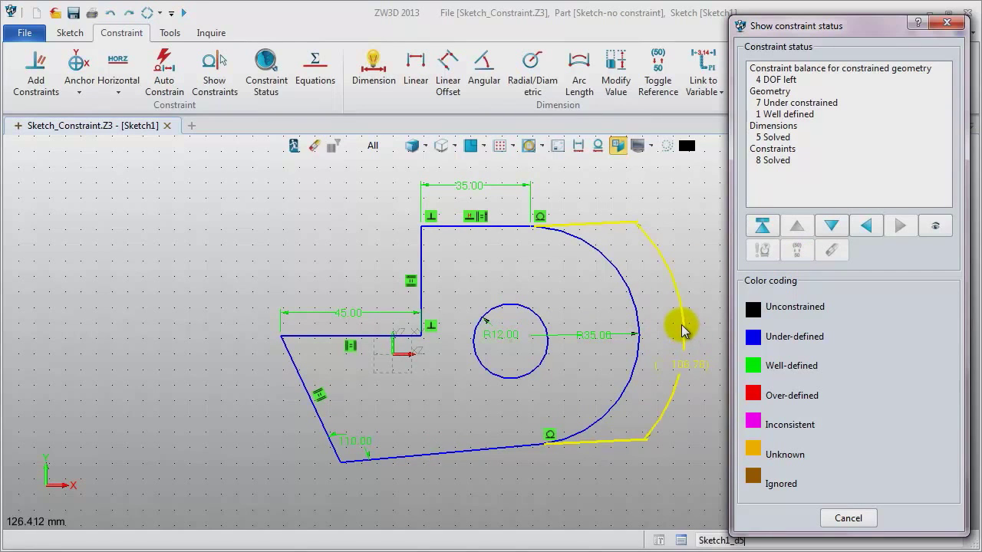
pyautogui.click(947, 23)
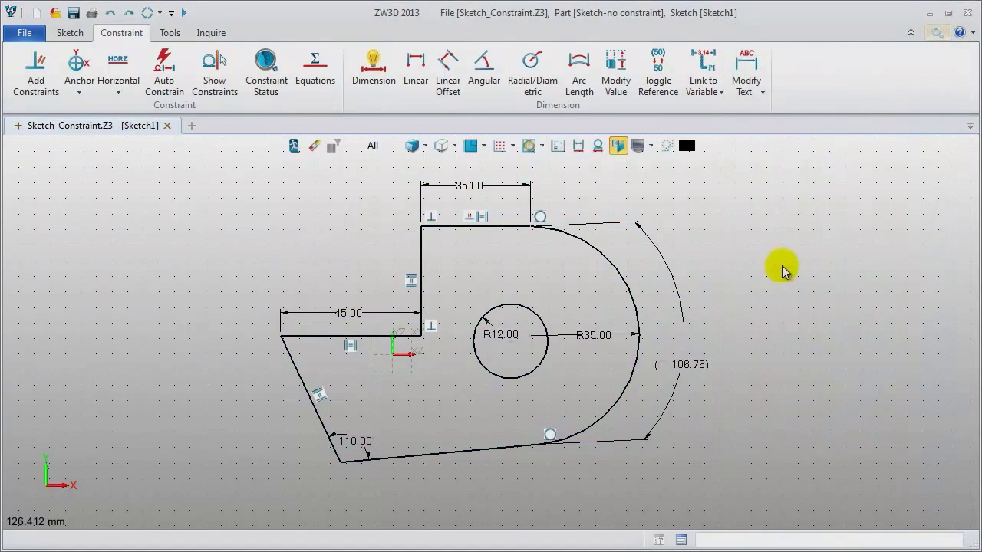
# Reposition the large arc's R35 dimension text up beside the inner circle, and make the circle concentric with the arc
pyautogui.click(609, 321)
pyautogui.click(575, 296)
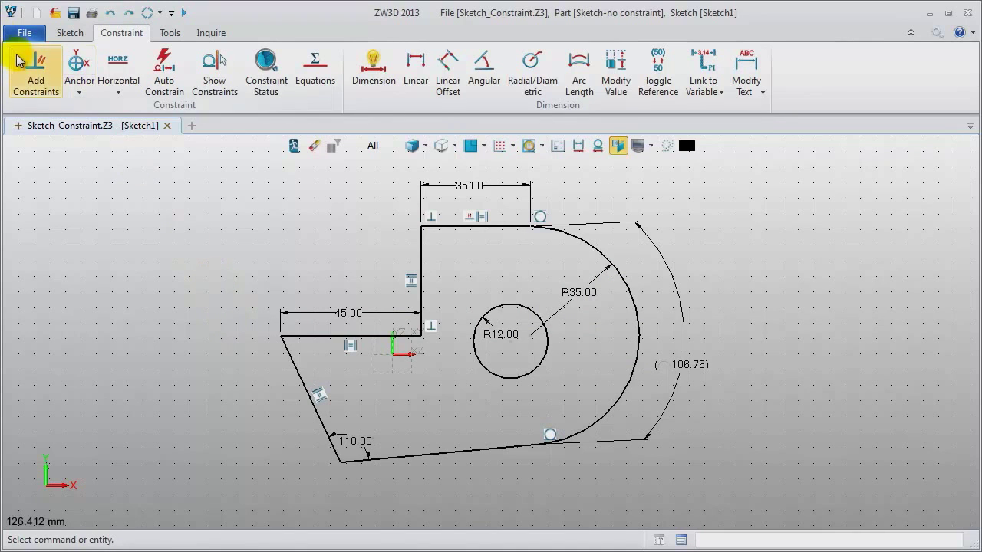
pyautogui.click(34, 75)
pyautogui.click(513, 307)
pyautogui.click(638, 325)
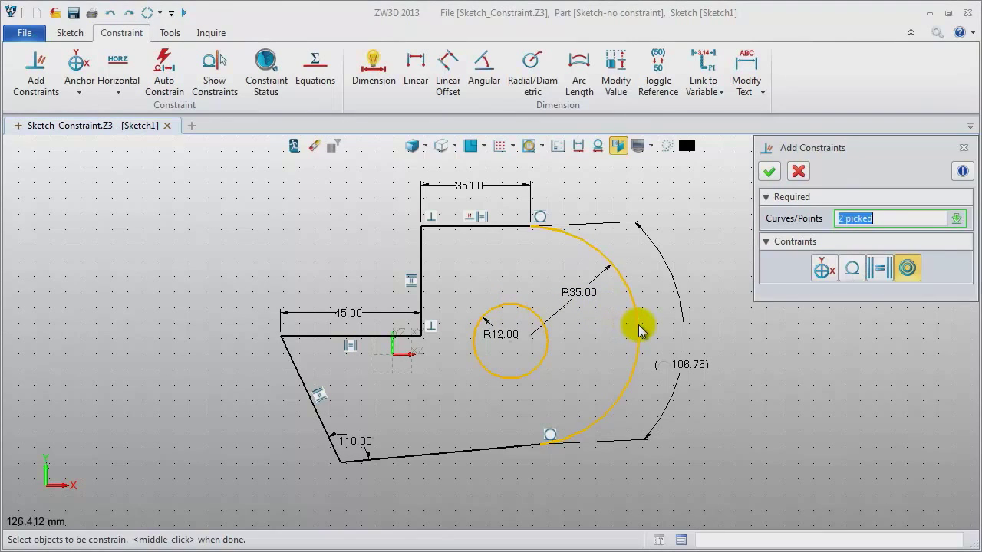
pyautogui.middleClick(844, 380)
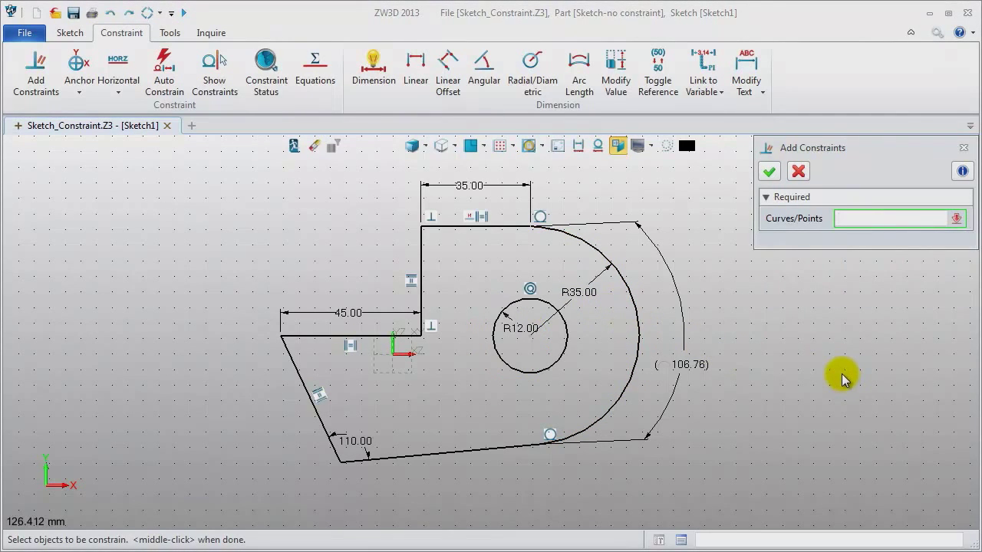
# Constrain the centre of the large arc to lie level with the sketch origin along the horizontal axis
pyautogui.click(530, 335)
pyautogui.click(395, 361)
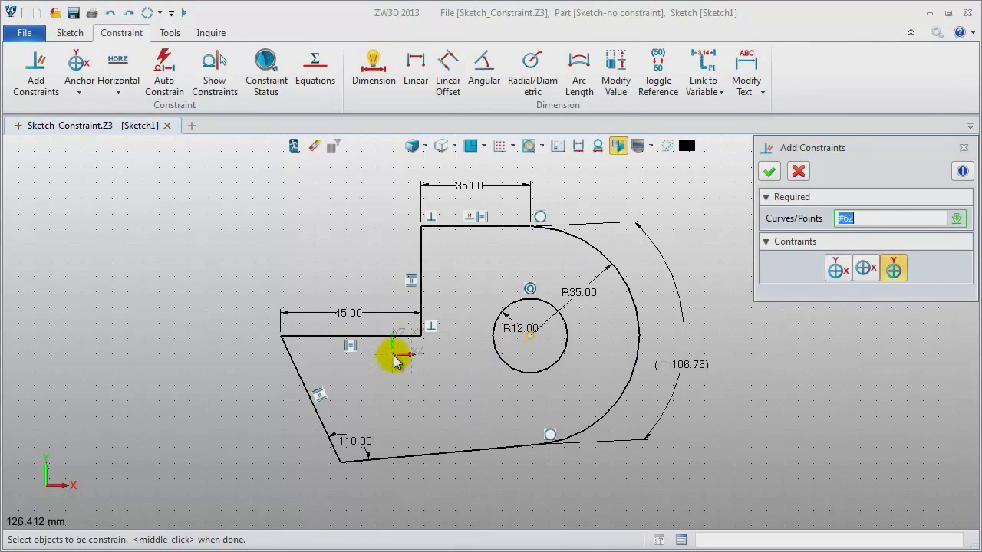
pyautogui.middleClick(946, 396)
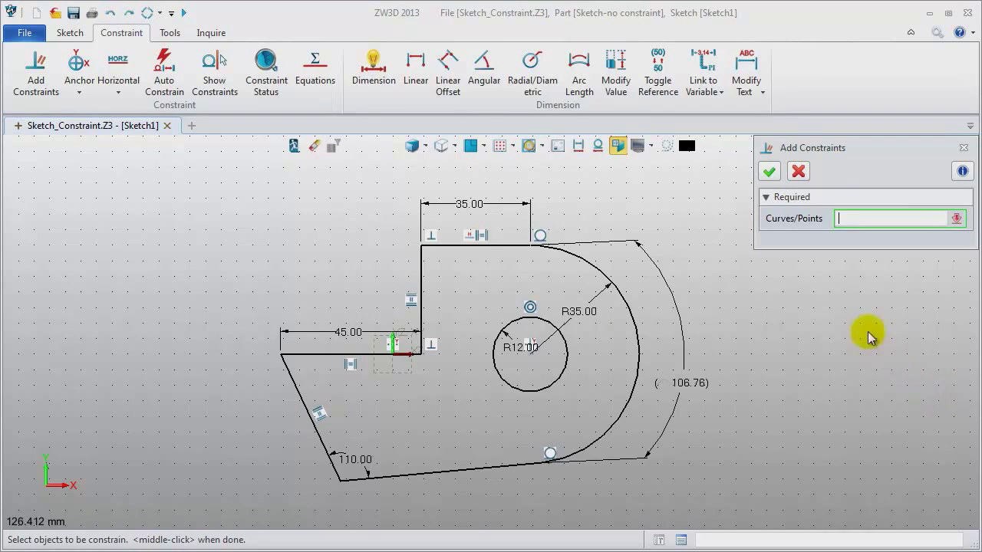
# Add a 40 mm horizontal dimension between the inner circle's centre and the sketch origin
pyautogui.click(374, 75)
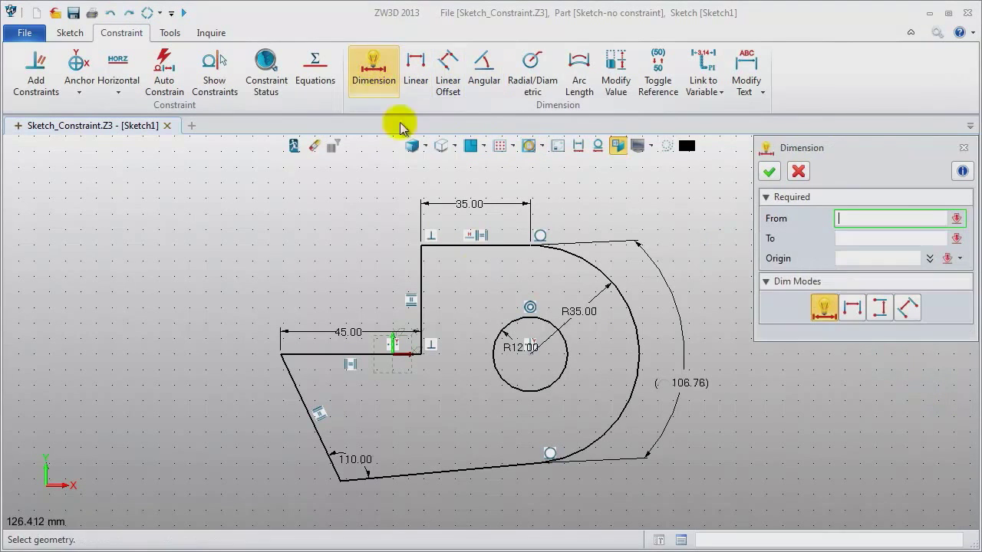
pyautogui.click(519, 350)
pyautogui.click(392, 359)
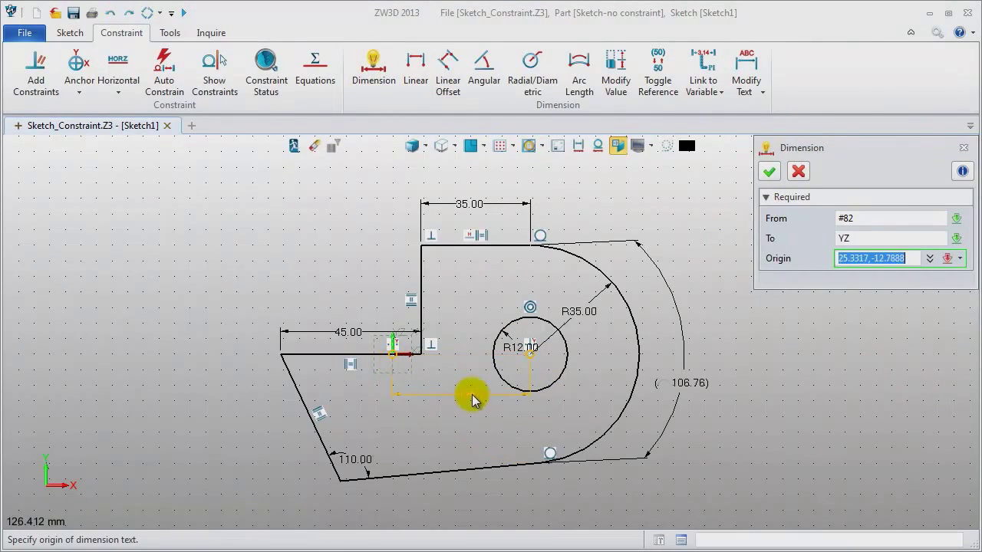
pyautogui.click(461, 398)
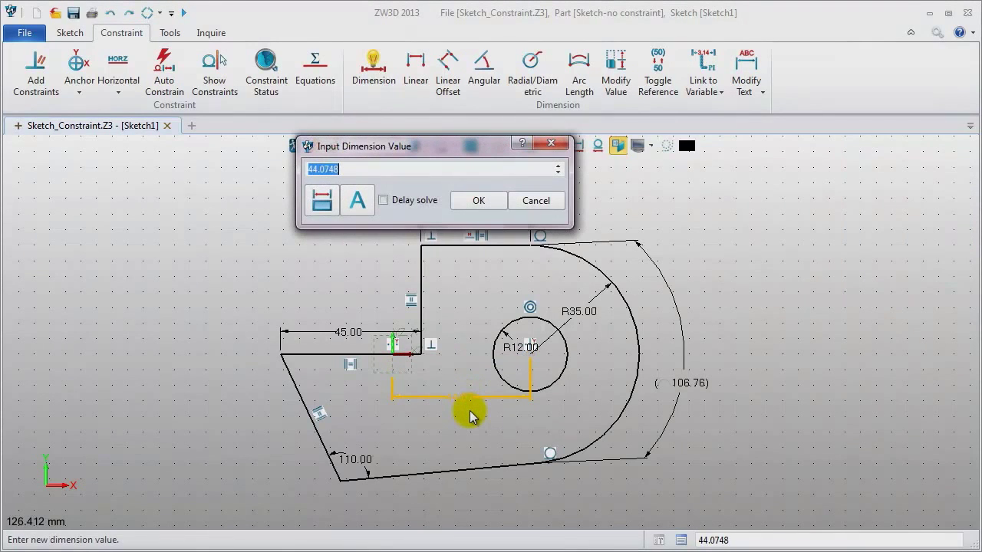
pyautogui.write('40')
pyautogui.press('Return')
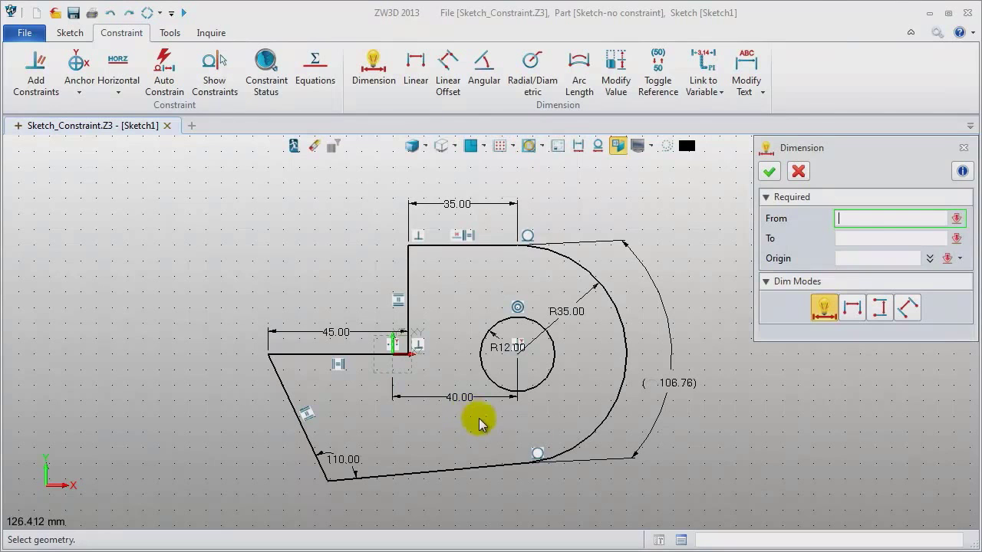
pyautogui.click(964, 148)
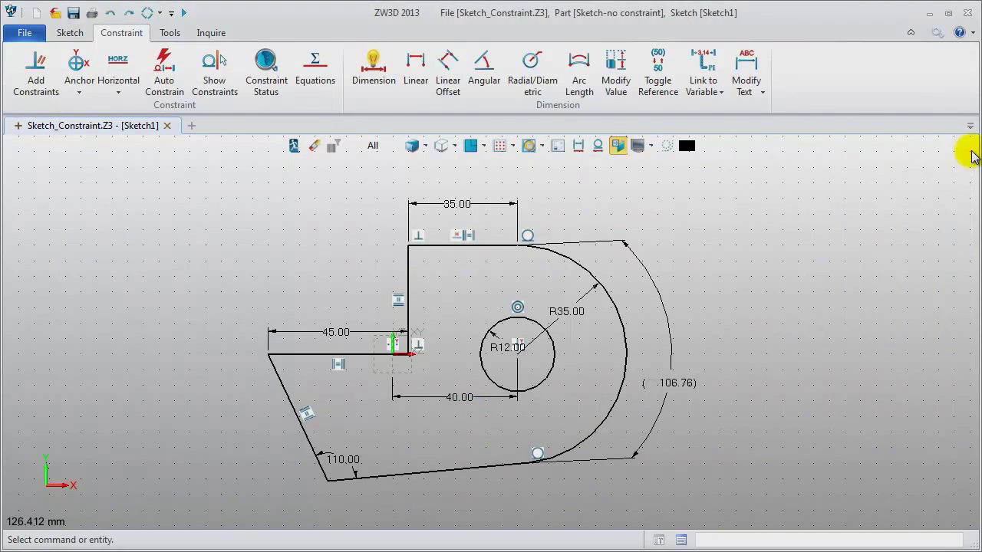
# Check the constraint status of the whole sketch and exit the sketch
pyautogui.click(287, 77)
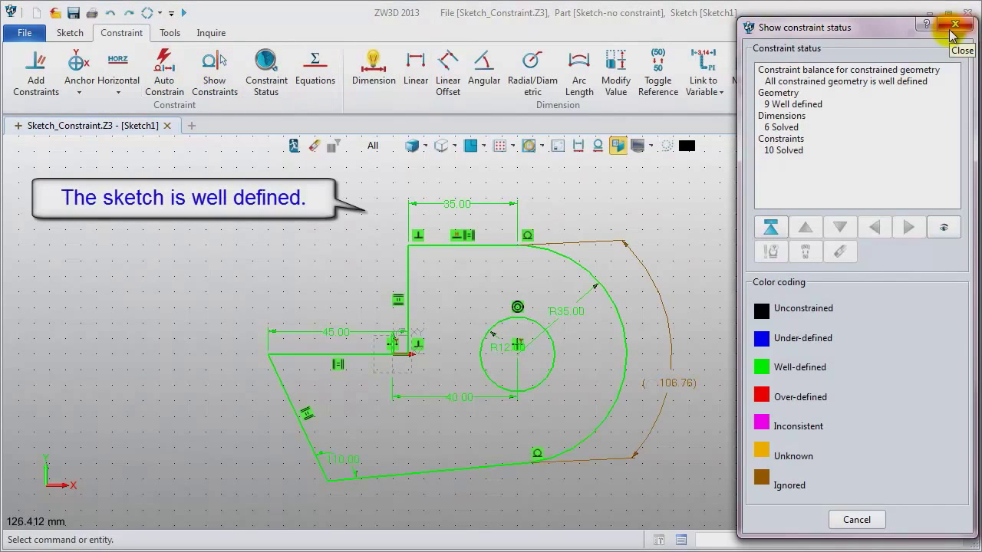
pyautogui.click(954, 25)
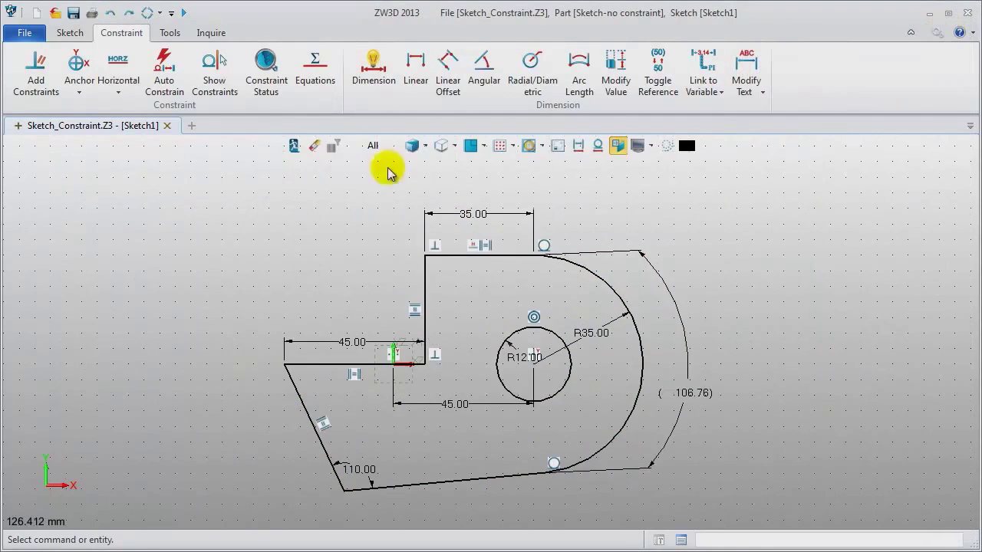
pyautogui.click(294, 148)
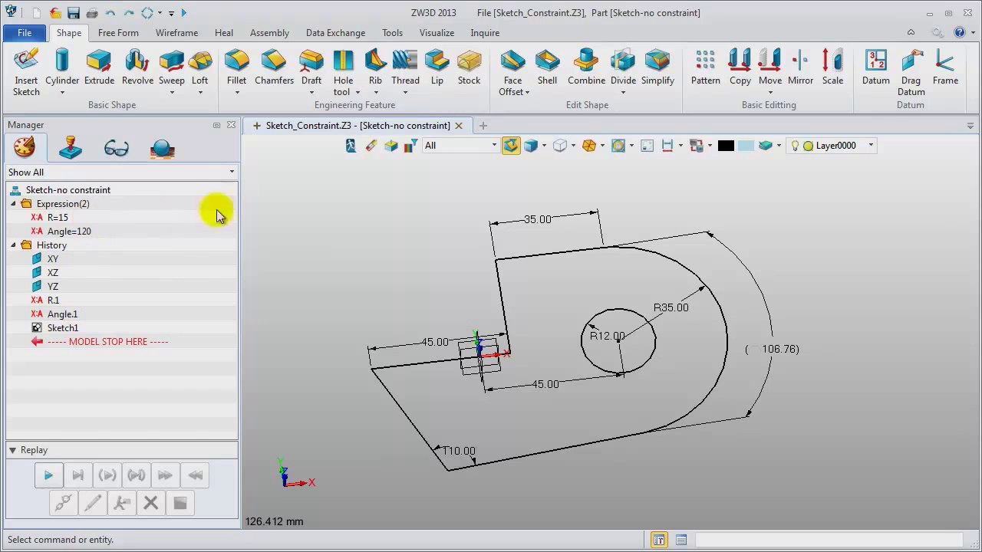
# Reopen Sketch1 and browse the variables for linking the inner circle's radius dimension
pyautogui.rightClick(306, 195)
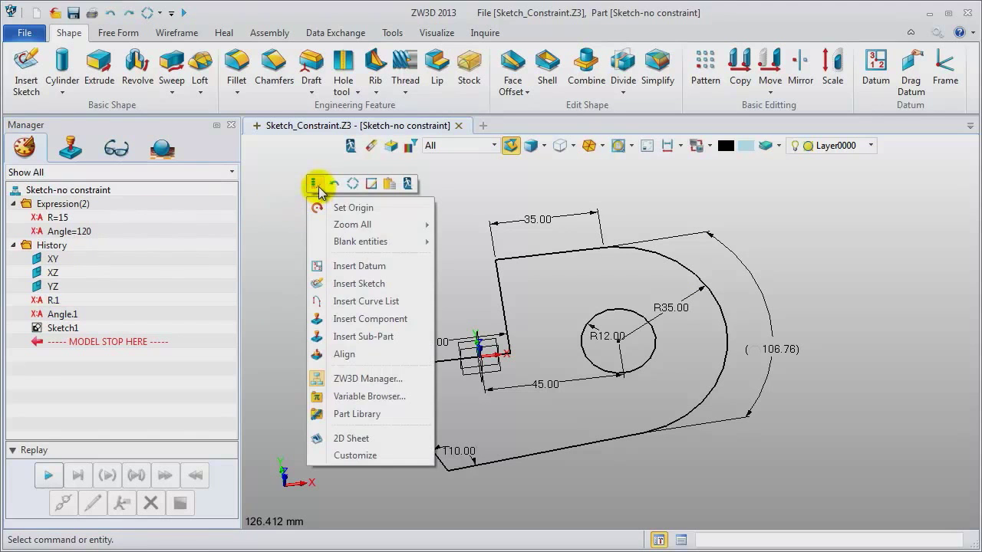
pyautogui.click(315, 184)
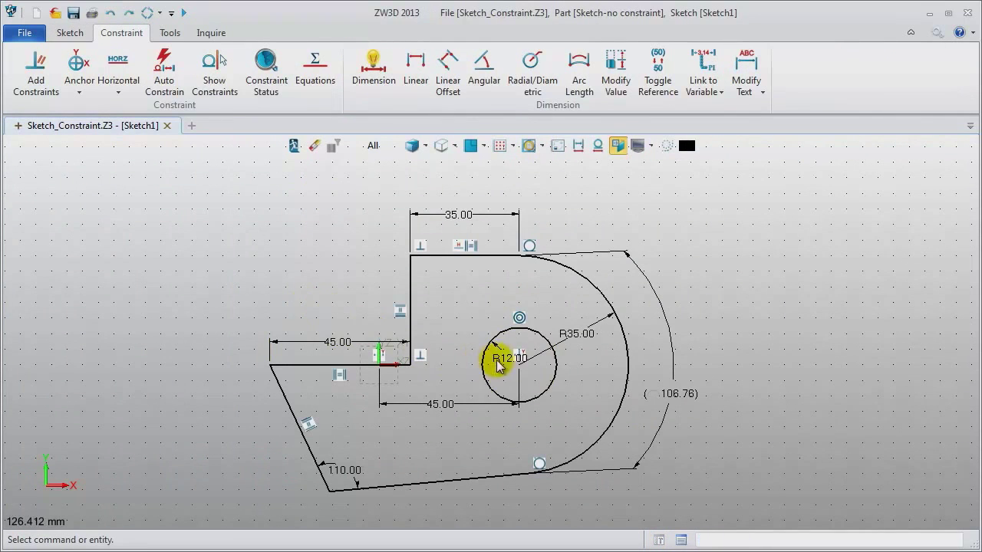
pyautogui.click(503, 363)
pyautogui.doubleClick(504, 359)
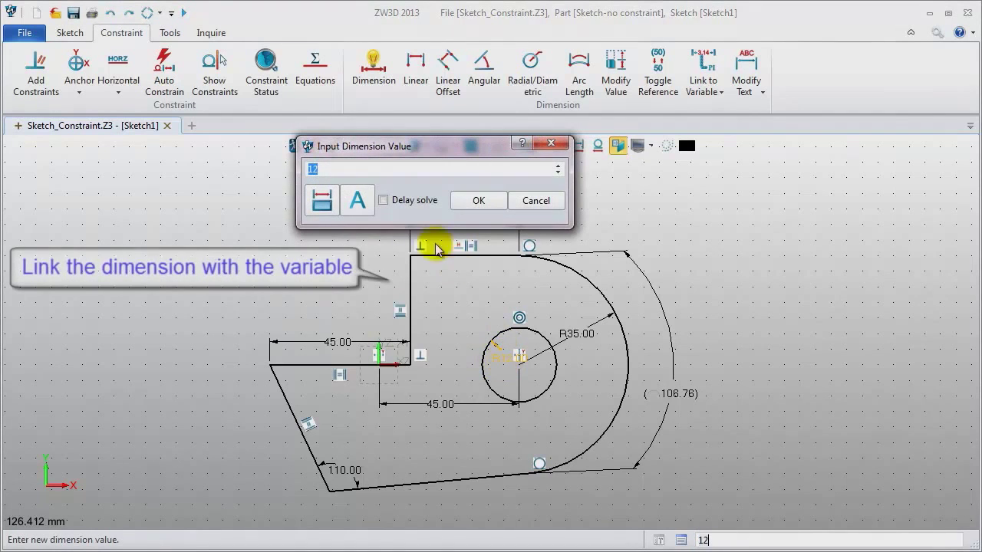
pyautogui.click(369, 199)
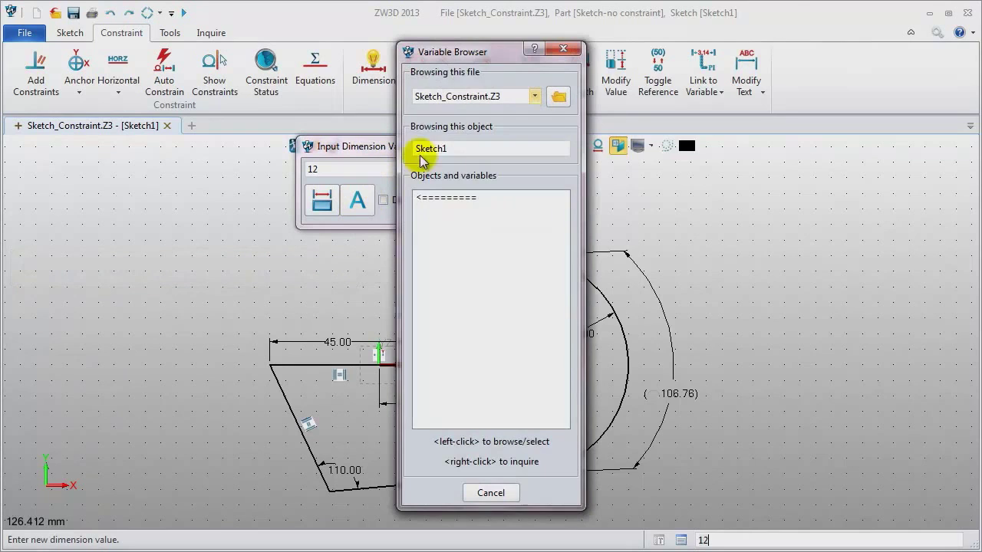
# Link the inner circle's radius dimension to the variable R of the Sketch-no constraint part
pyautogui.moveTo(500, 55)
pyautogui.mouseDown()
pyautogui.moveTo(897, 72)
pyautogui.moveTo(879, 70)
pyautogui.mouseUp()
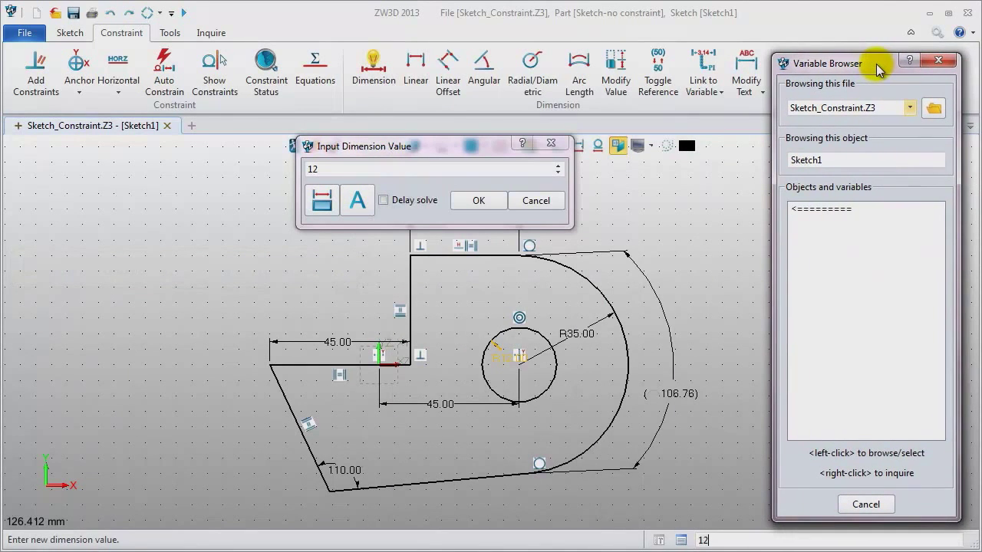
pyautogui.click(898, 208)
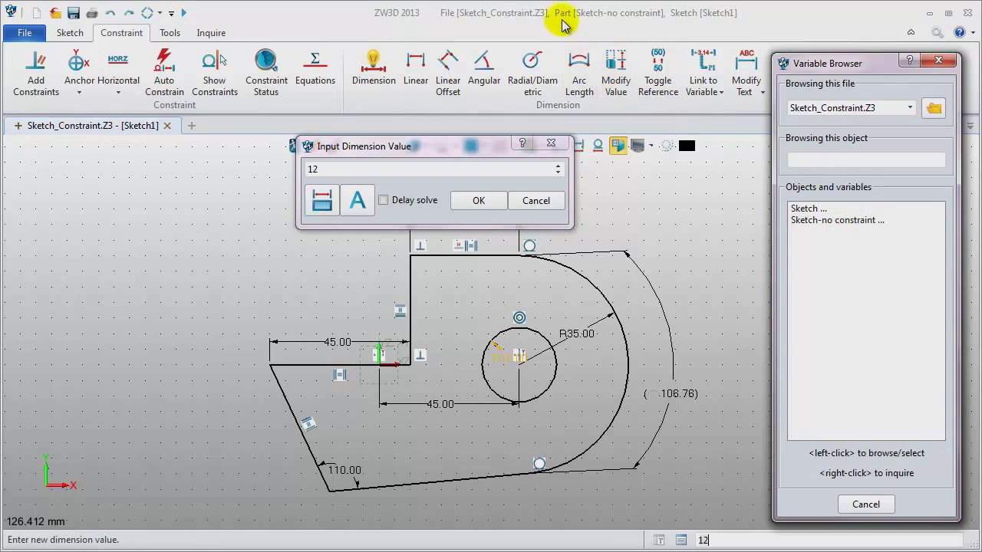
pyautogui.click(844, 222)
pyautogui.click(804, 231)
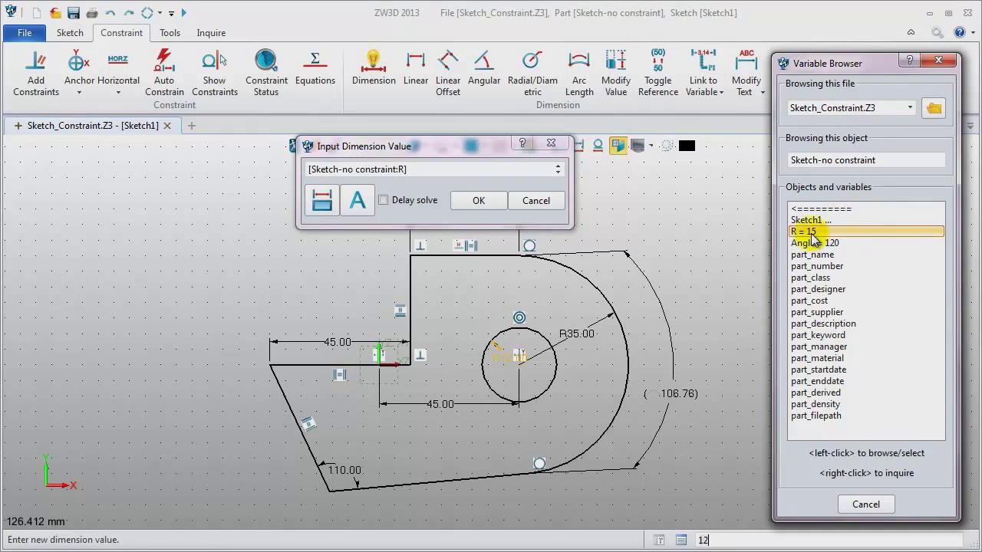
pyautogui.click(479, 201)
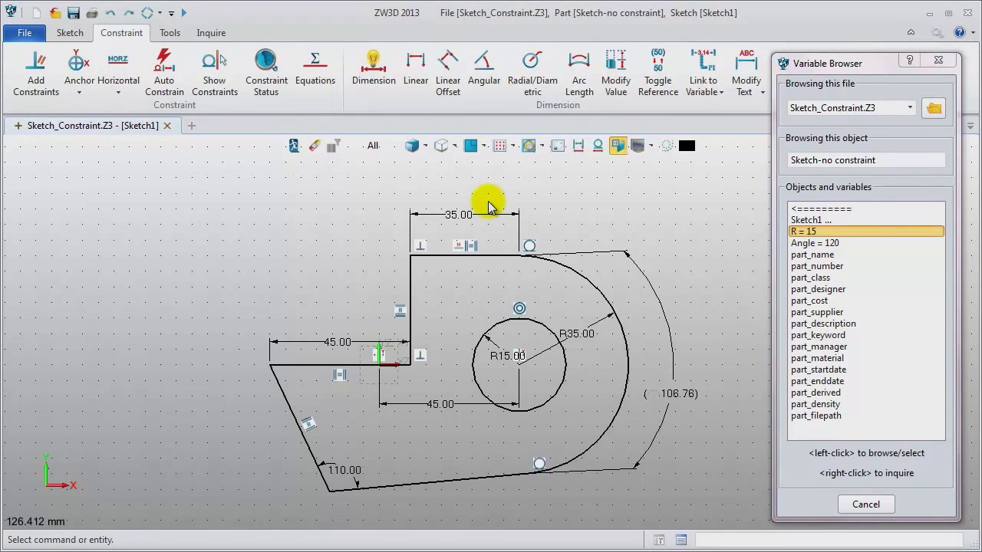
# Link the angle dimension at the profile's lower-left corner to the part variable Angle and exit the sketch
pyautogui.doubleClick(356, 473)
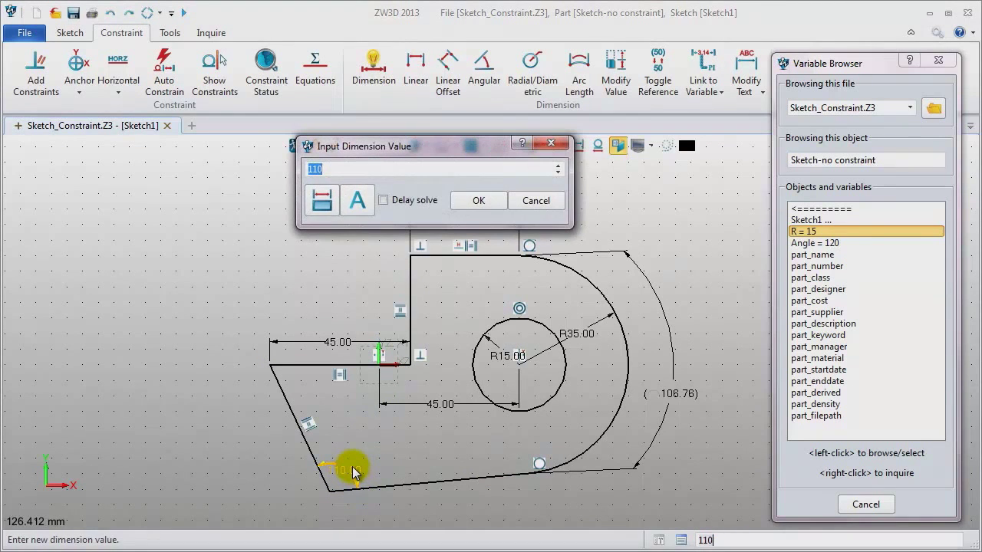
pyautogui.click(358, 203)
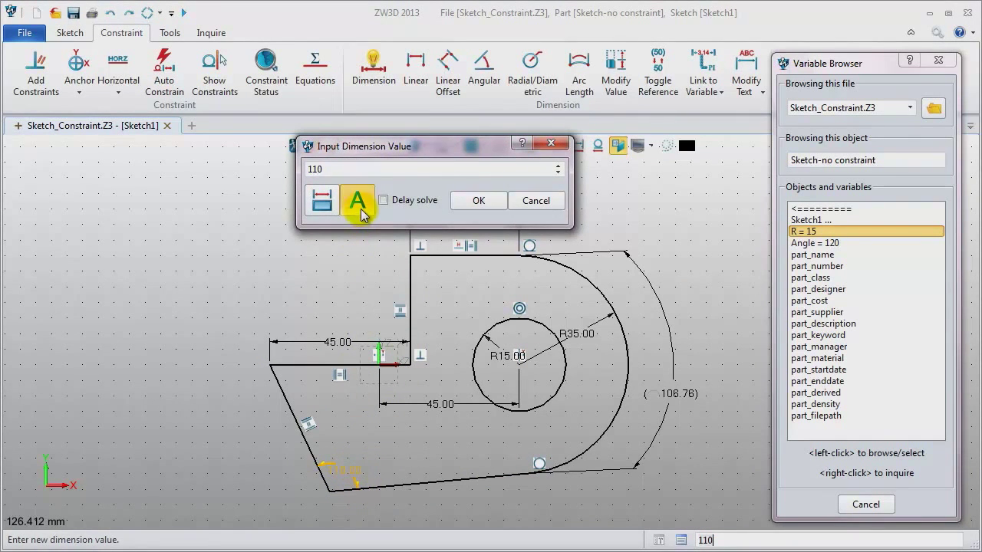
pyautogui.click(836, 243)
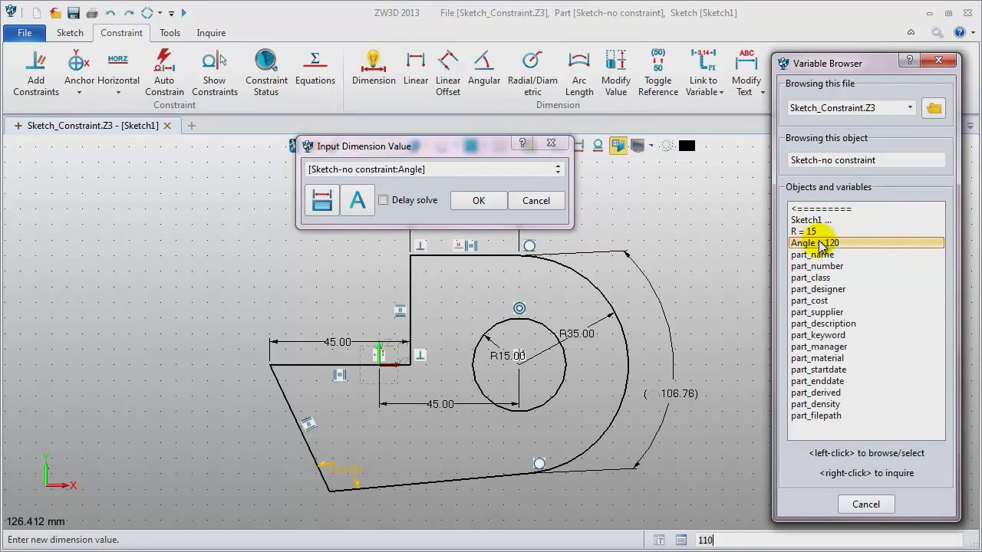
pyautogui.click(471, 204)
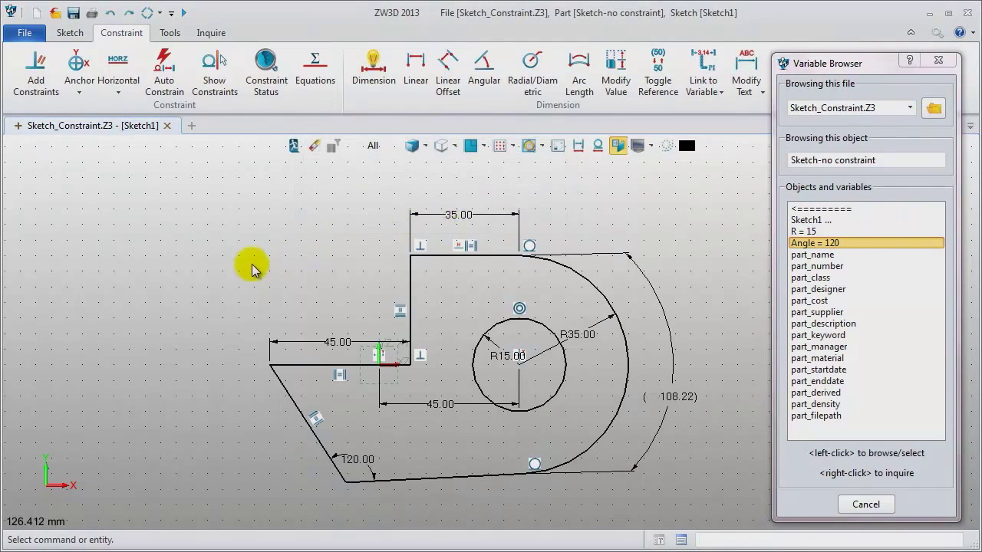
pyautogui.click(937, 60)
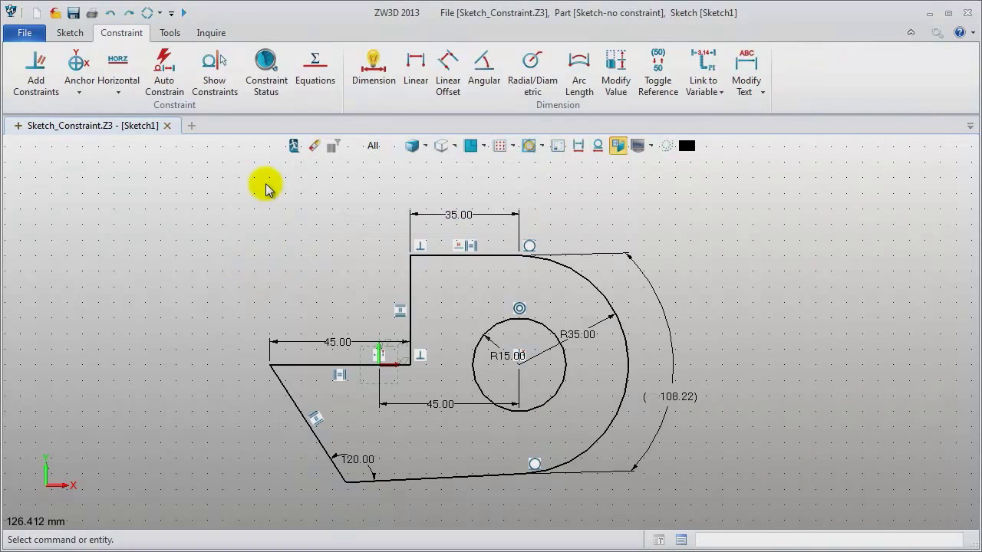
pyautogui.click(293, 146)
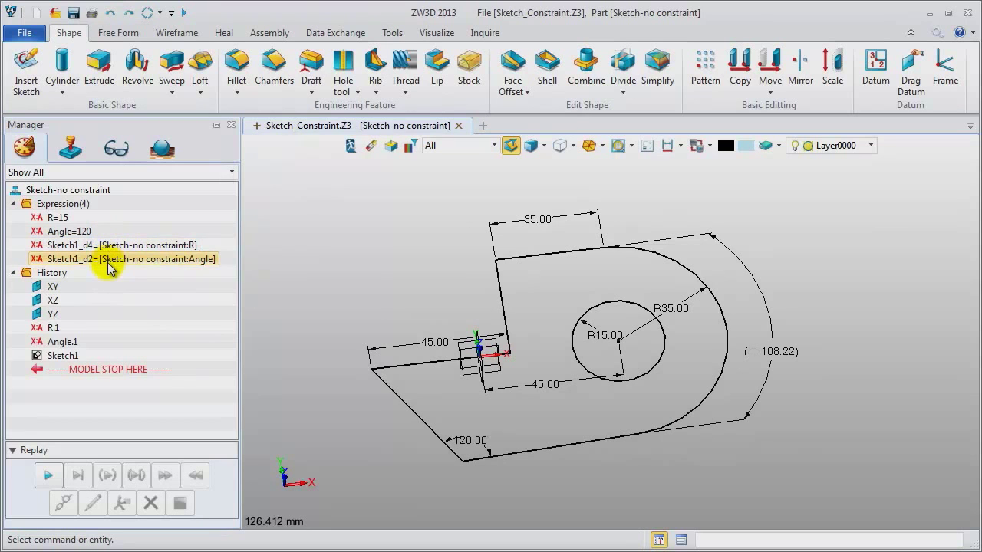
# Redefine the part variable R with the expression 20
pyautogui.rightClick(52, 328)
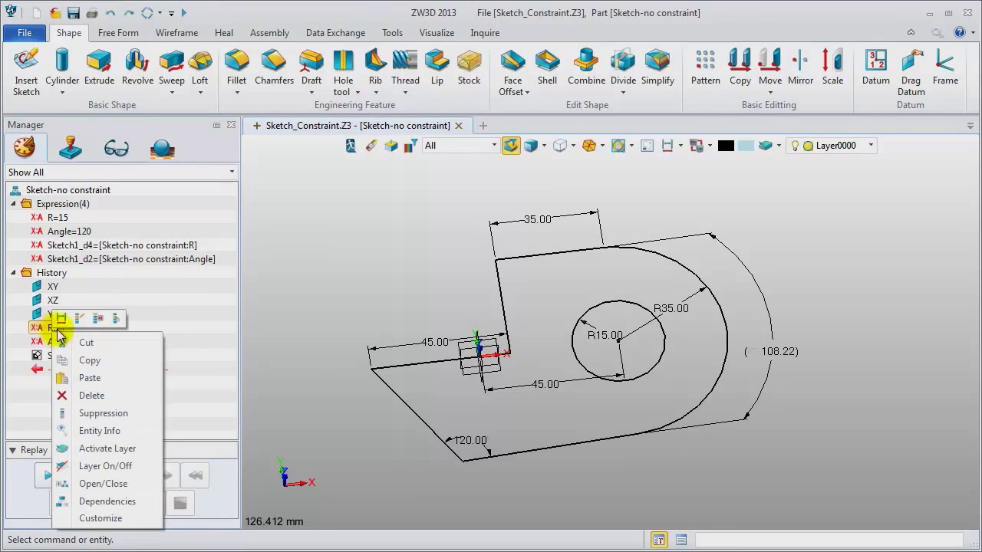
pyautogui.click(80, 320)
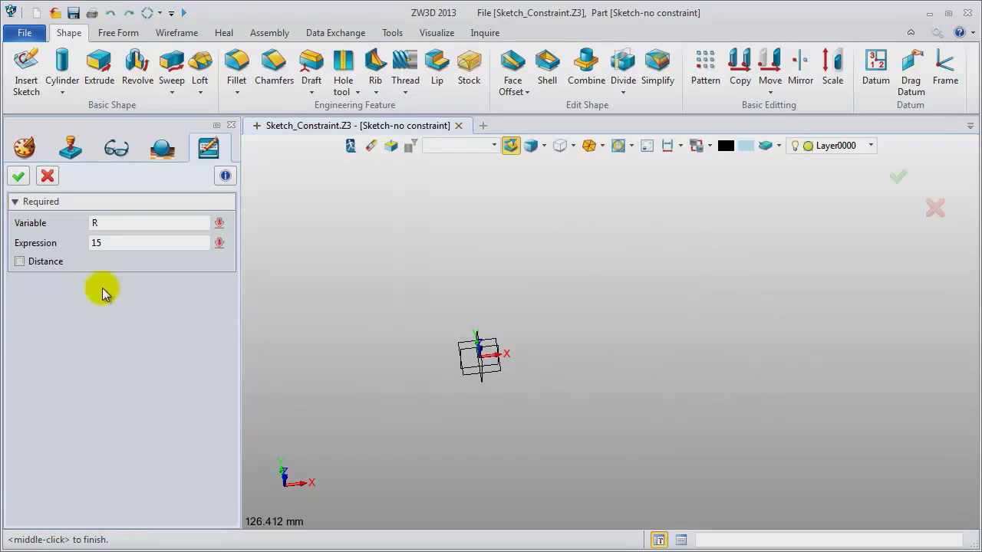
pyautogui.click(93, 242)
pyautogui.moveTo(132, 243); pyautogui.dragTo(35, 232)
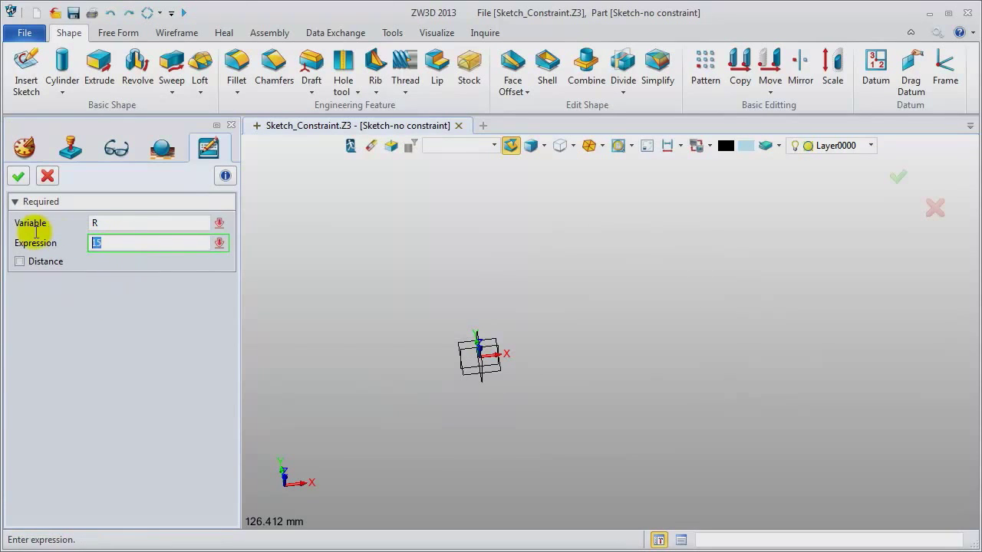
pyautogui.press('Return')
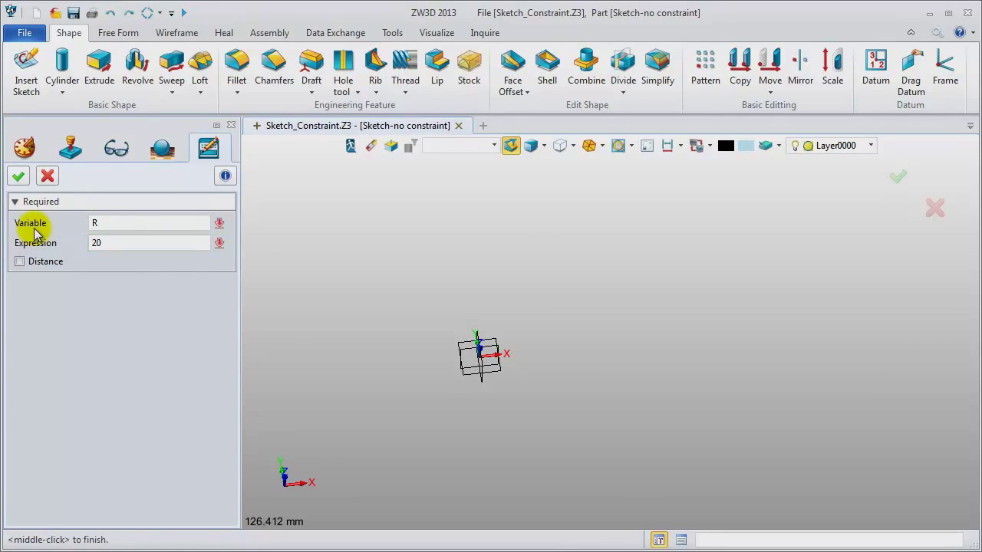
pyautogui.click(18, 177)
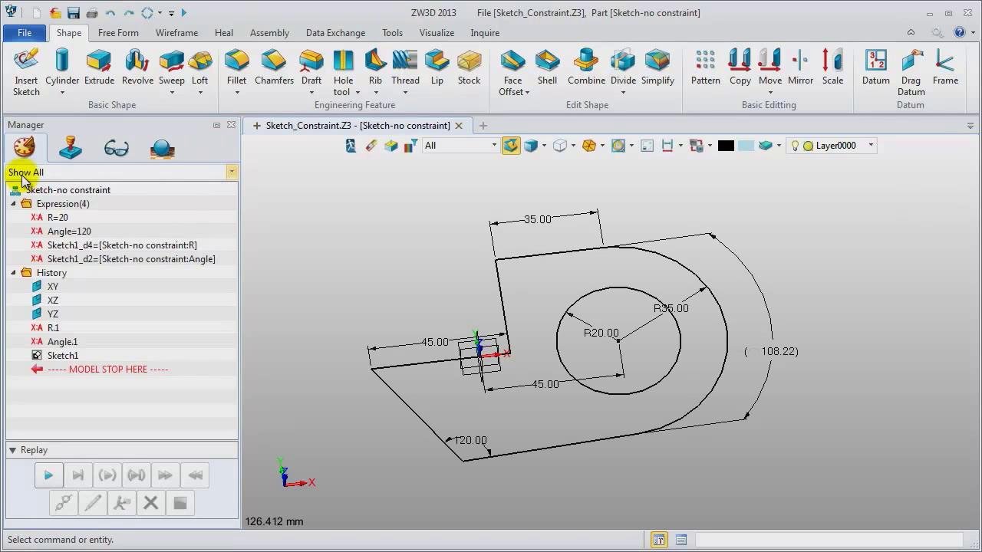
# Redefine the part variable Angle with the expression 125
pyautogui.moveTo(840, 439); pyautogui.dragTo(865, 459, button='right')
pyautogui.rightClick(56, 340)
pyautogui.click(77, 325)
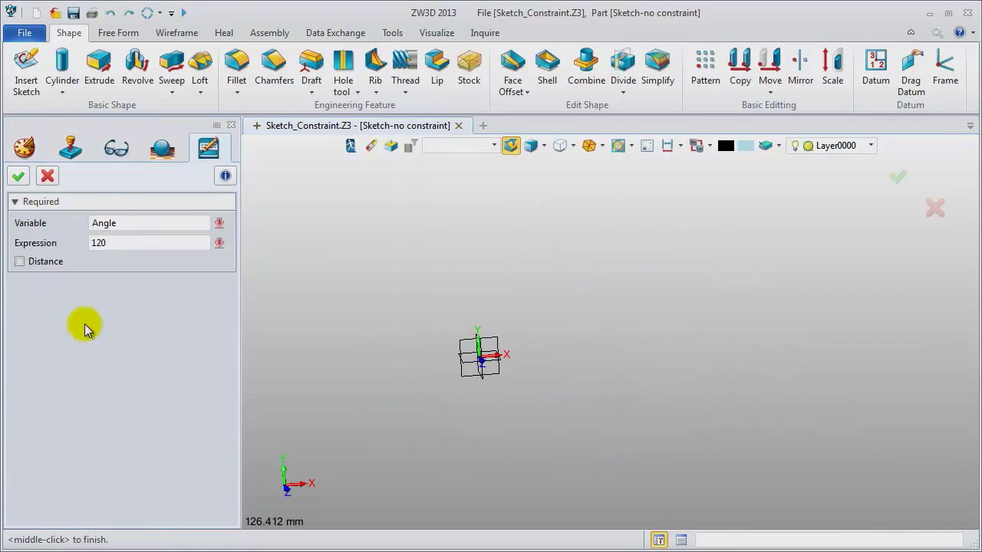
pyautogui.doubleClick(103, 244)
pyautogui.moveTo(120, 243); pyautogui.dragTo(105, 243)
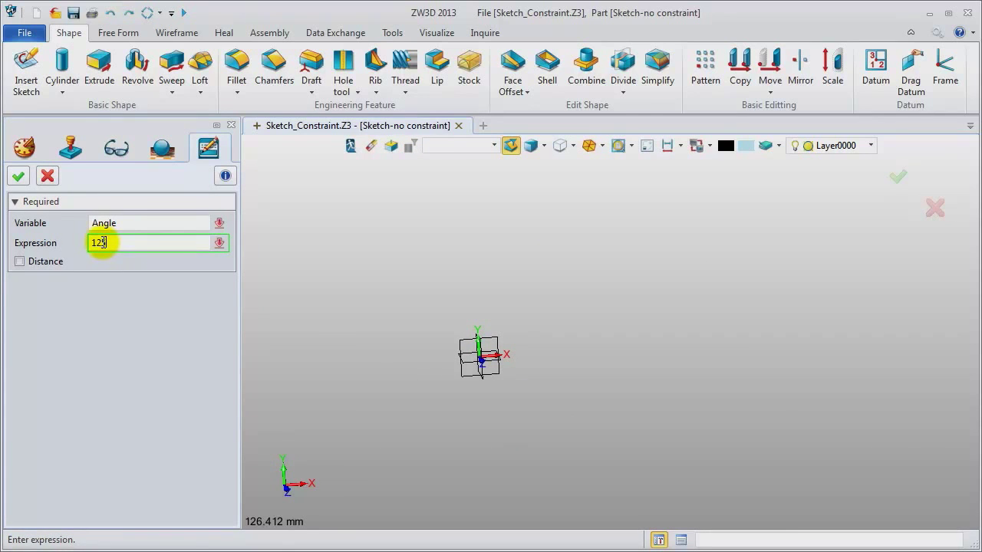
pyautogui.write('5')
pyautogui.click(18, 176)
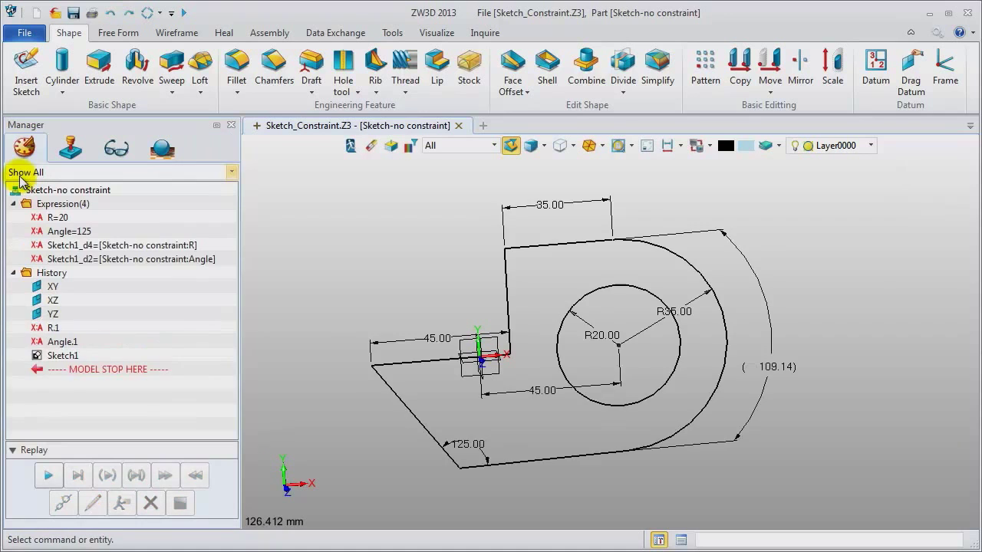
pyautogui.scroll(-1, 338, 301)
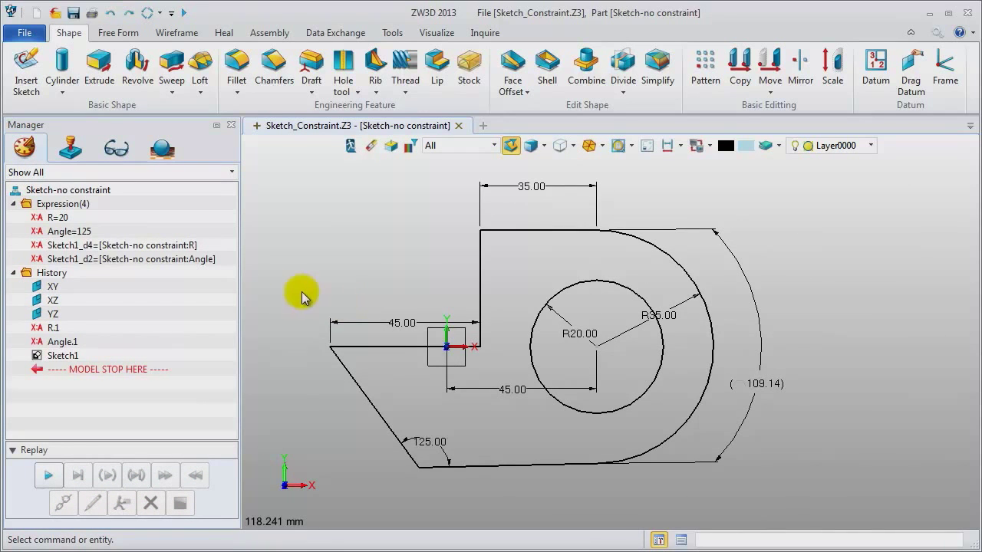
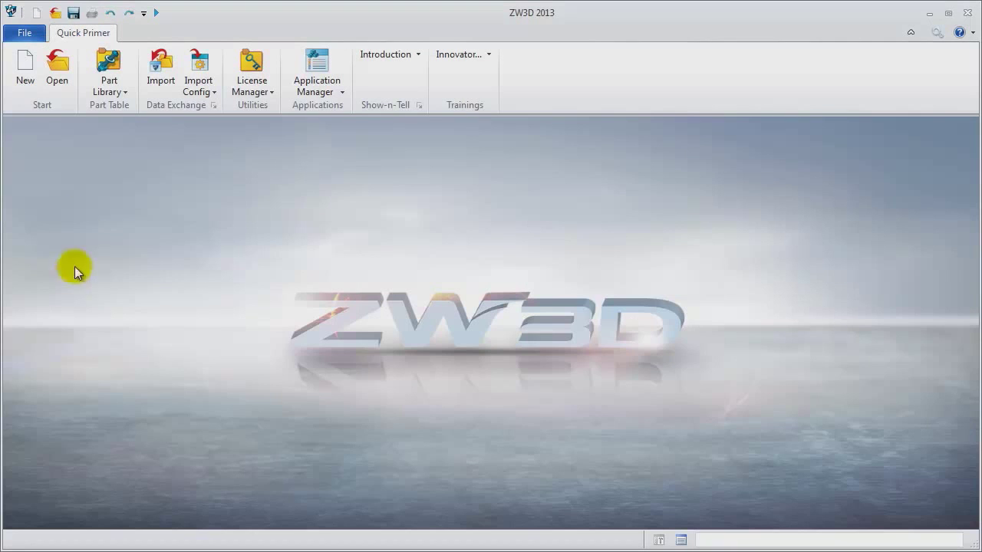
# Create a new Part/Assembly file named Sketch skill with the default template
pyautogui.click(26, 66)
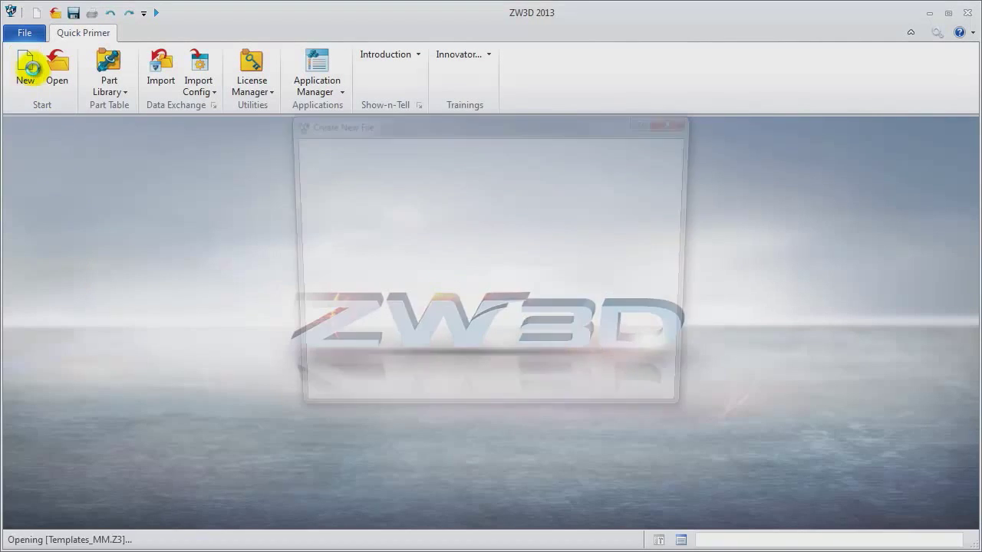
pyautogui.write('Sketch')
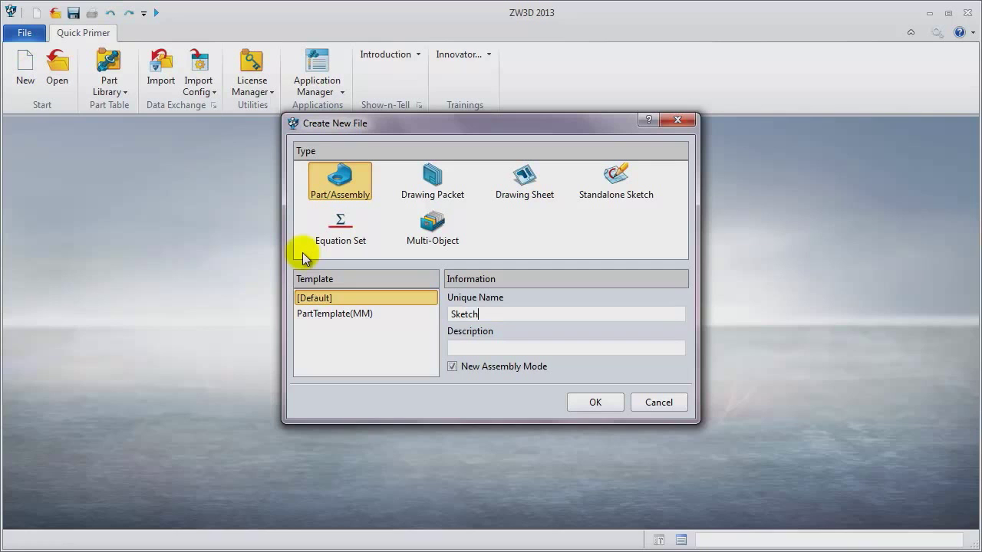
pyautogui.write(' skill')
pyautogui.press('Return')
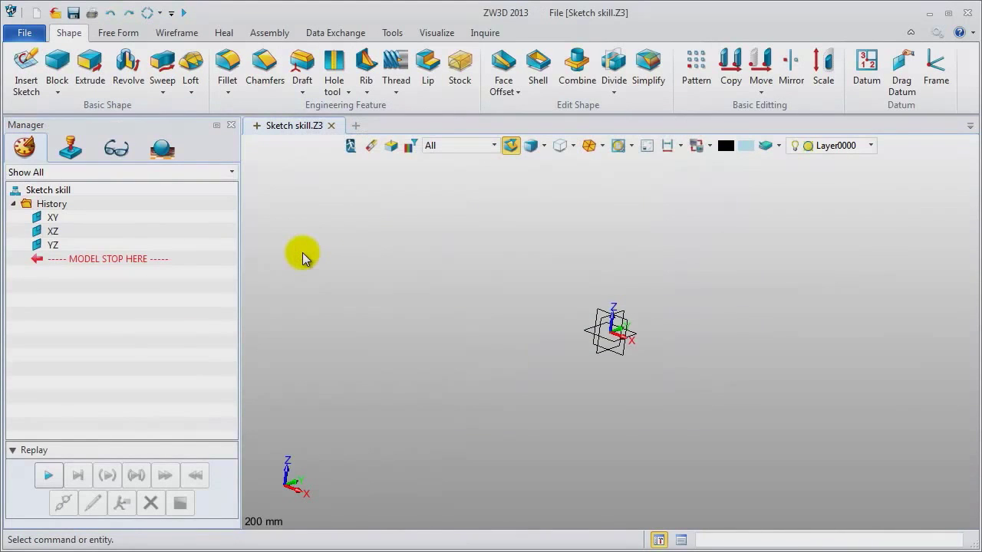
# Place a block by two opposite corners, starting near the origin and measuring about 110 × 89 × 23 mm
pyautogui.click(57, 79)
pyautogui.click(88, 122)
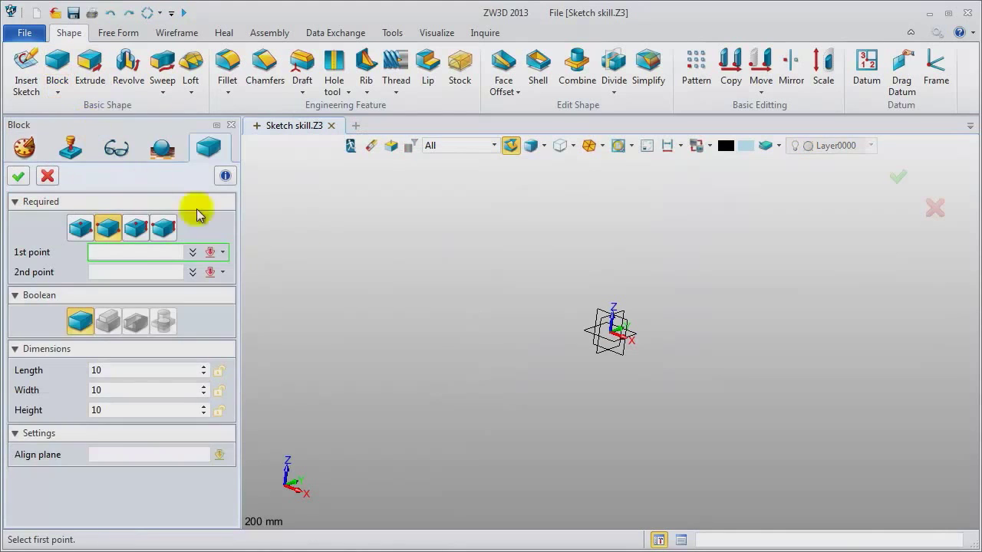
pyautogui.click(615, 336)
pyautogui.click(896, 321)
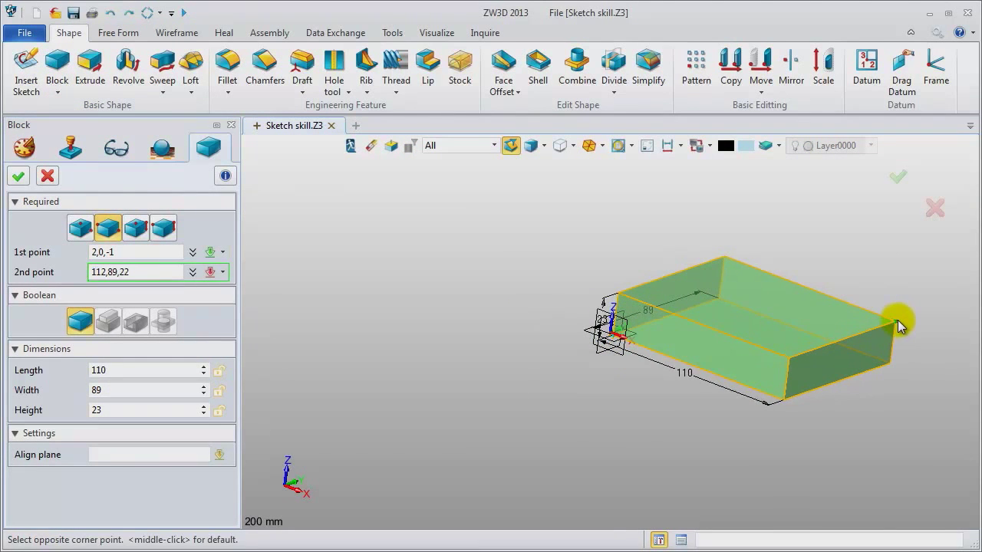
# Set the block's length to 800 mm and width to 400 mm, and create it
pyautogui.click(685, 381)
pyautogui.write('800')
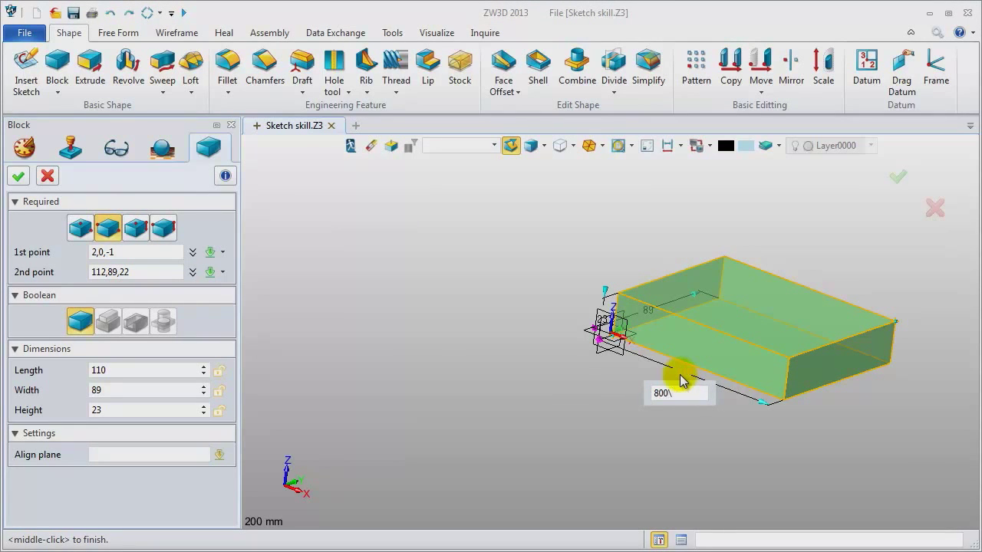
pyautogui.press('Return')
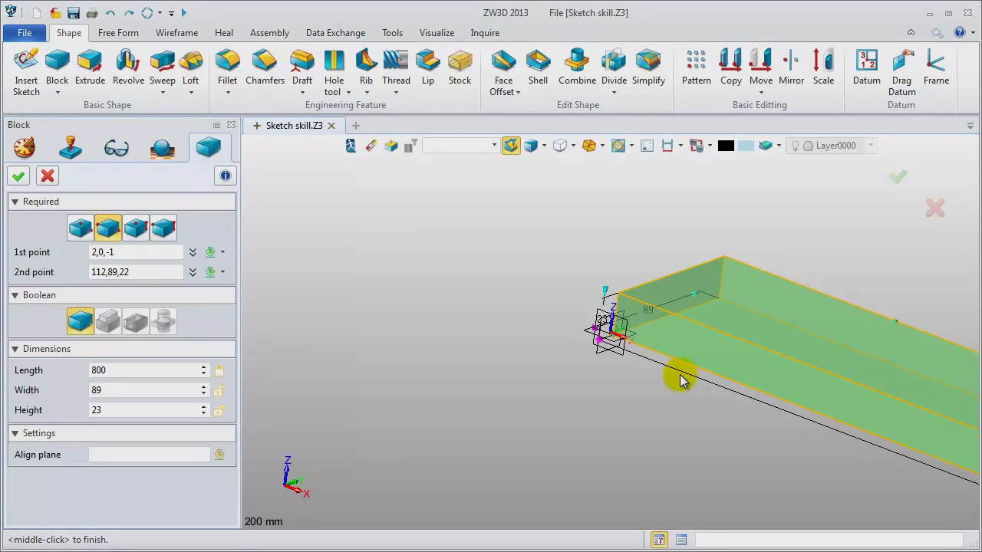
pyautogui.click(643, 315)
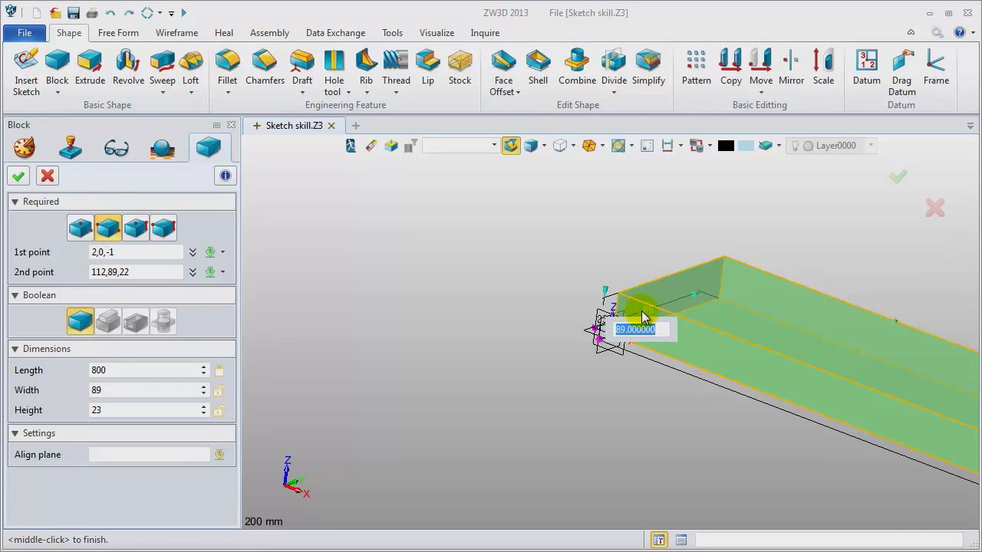
pyautogui.write('400')
pyautogui.press('Return')
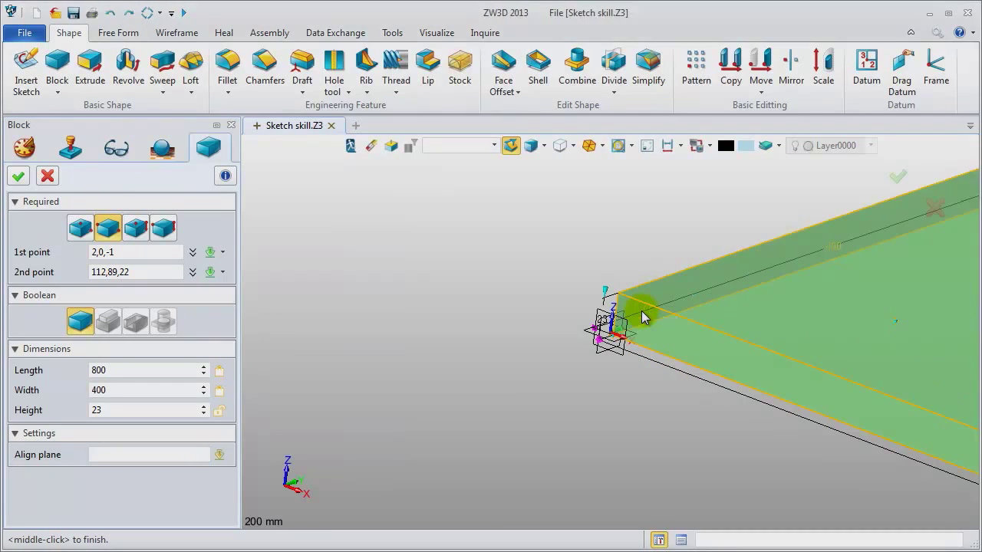
pyautogui.middleClick(491, 329)
# Insert a new sketch on the XY datum plane with the default orientation
pyautogui.scroll(-5, 300, 347)
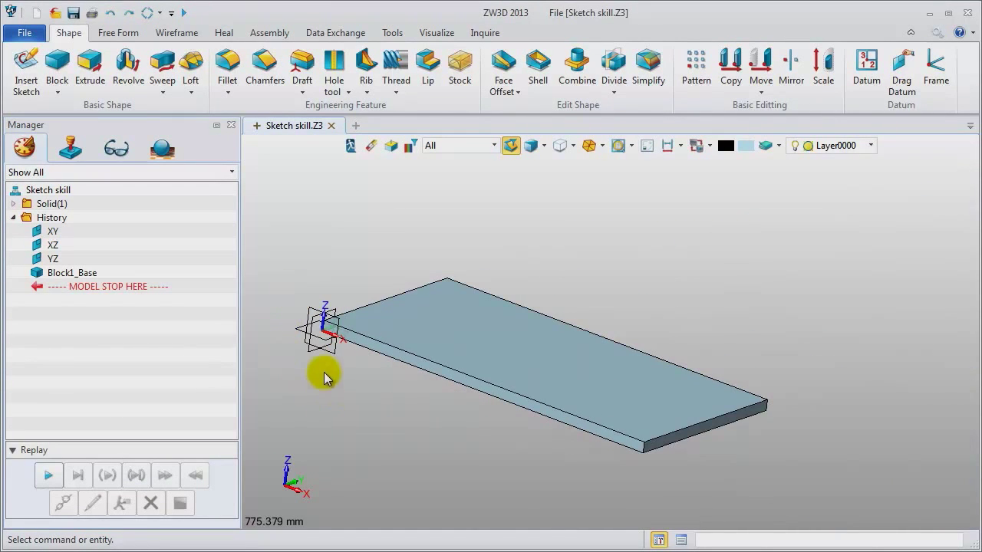
pyautogui.scroll(-2, 338, 388)
pyautogui.rightClick(281, 218)
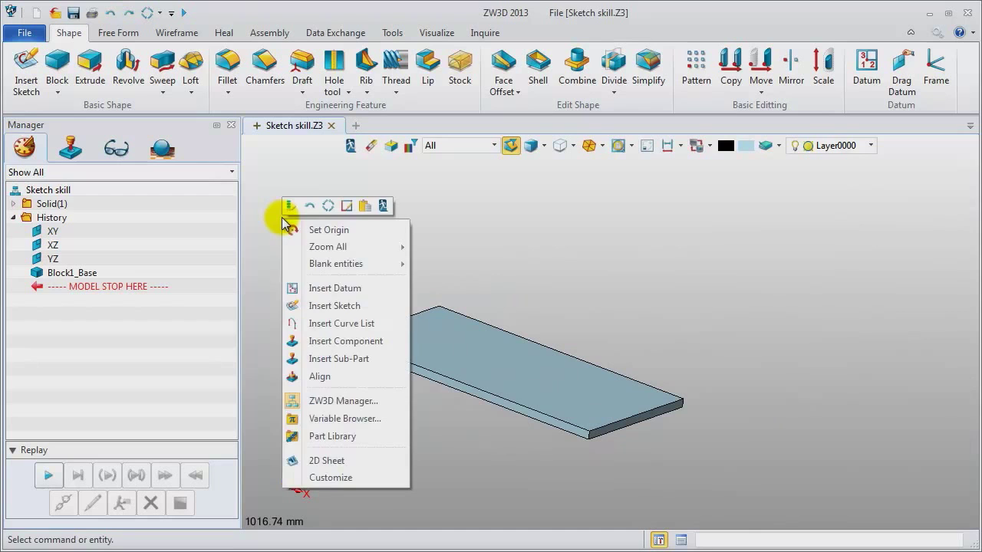
pyautogui.click(353, 306)
pyautogui.click(333, 346)
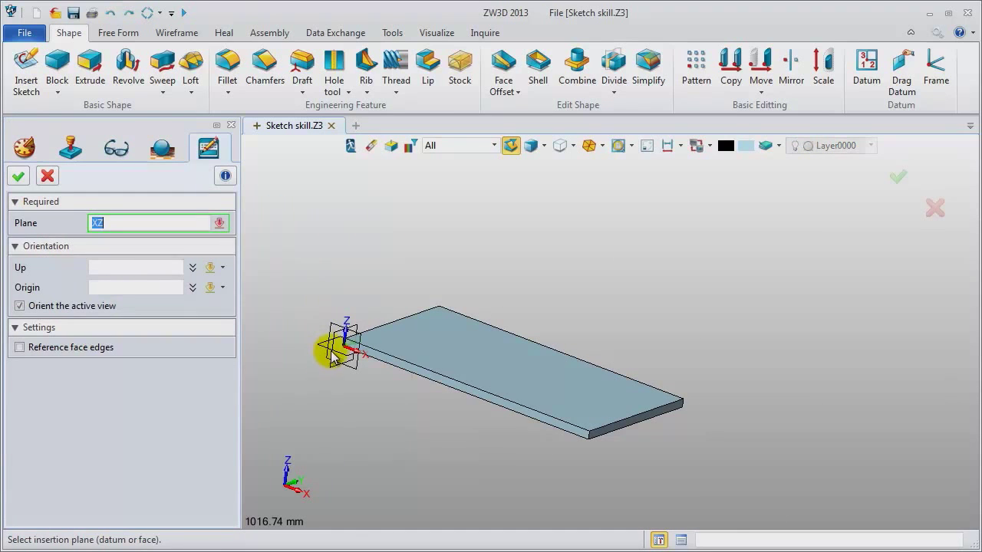
pyautogui.click(335, 353)
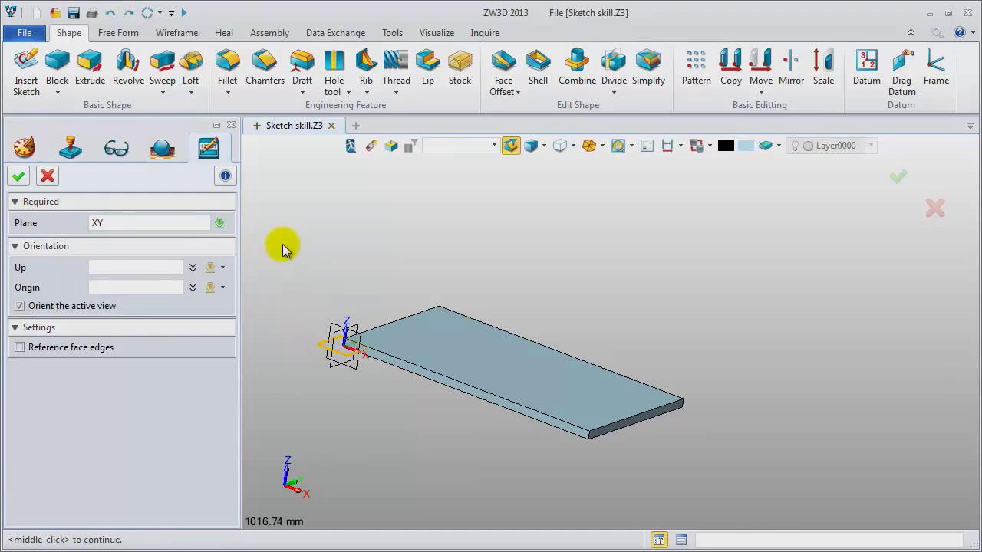
pyautogui.middleClick(337, 236)
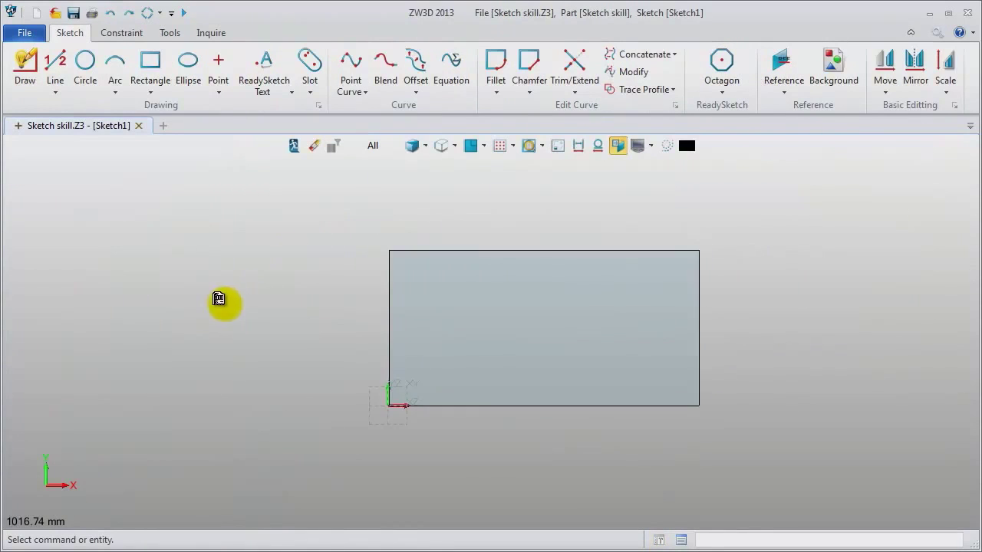
# Import the song.jpg image from the ZW3D Training folder into the sketch as curves and dismiss the translator progress
pyautogui.click(170, 34)
pyautogui.click(124, 71)
pyautogui.click(163, 269)
pyautogui.click(136, 415)
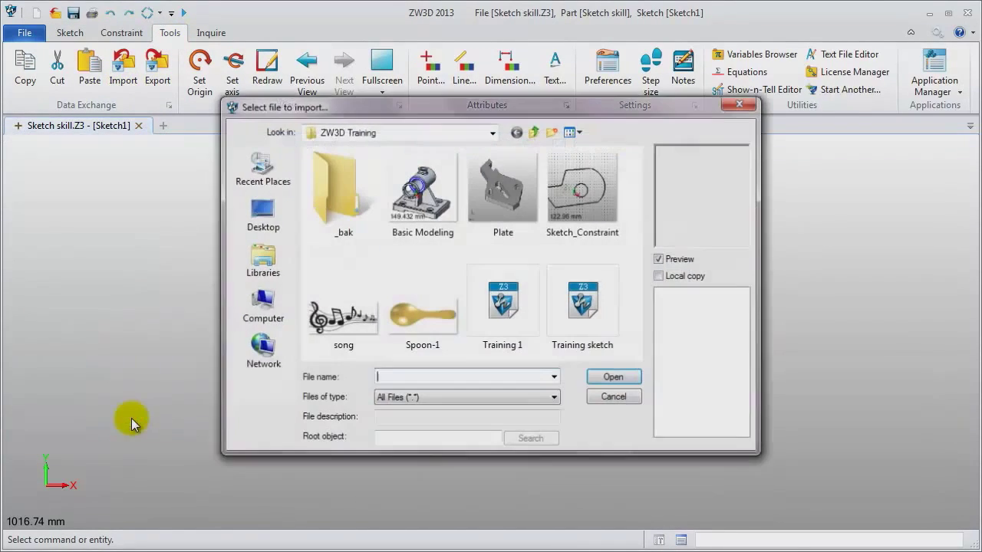
pyautogui.click(337, 322)
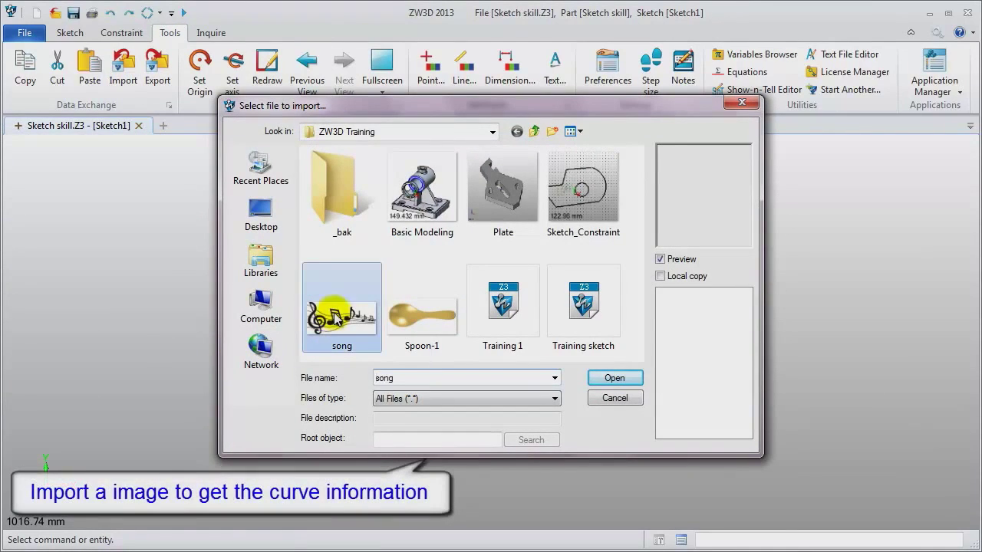
pyautogui.click(615, 377)
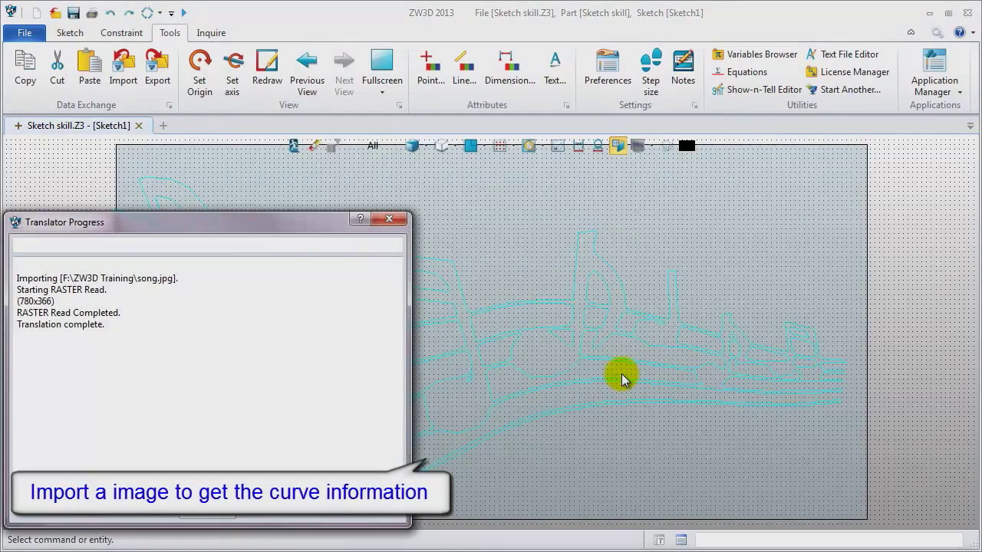
pyautogui.click(395, 221)
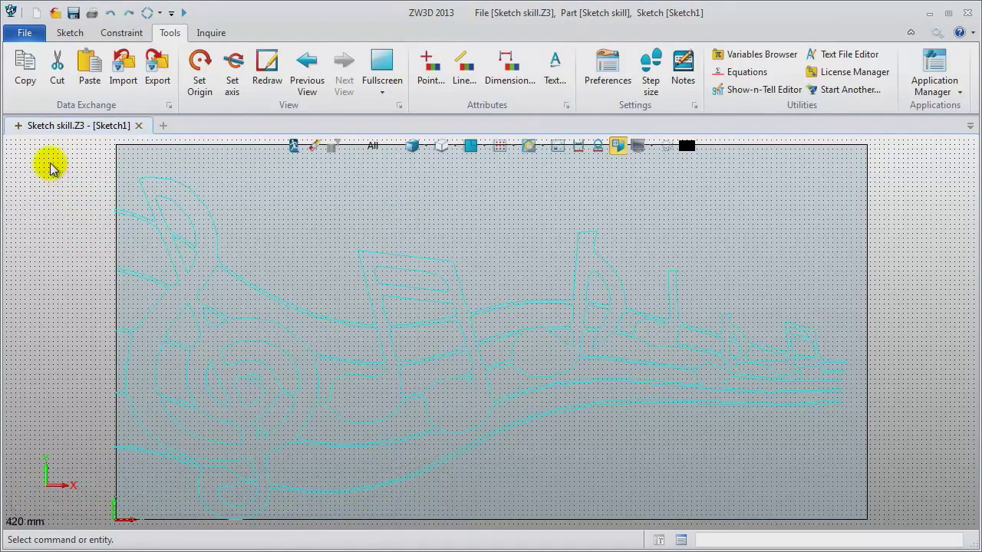
# Select all imported music-note curves in the sketch and set their line color to black
pyautogui.scroll(-3, 96, 200)
pyautogui.moveTo(67, 195); pyautogui.dragTo(131, 212, button='middle')
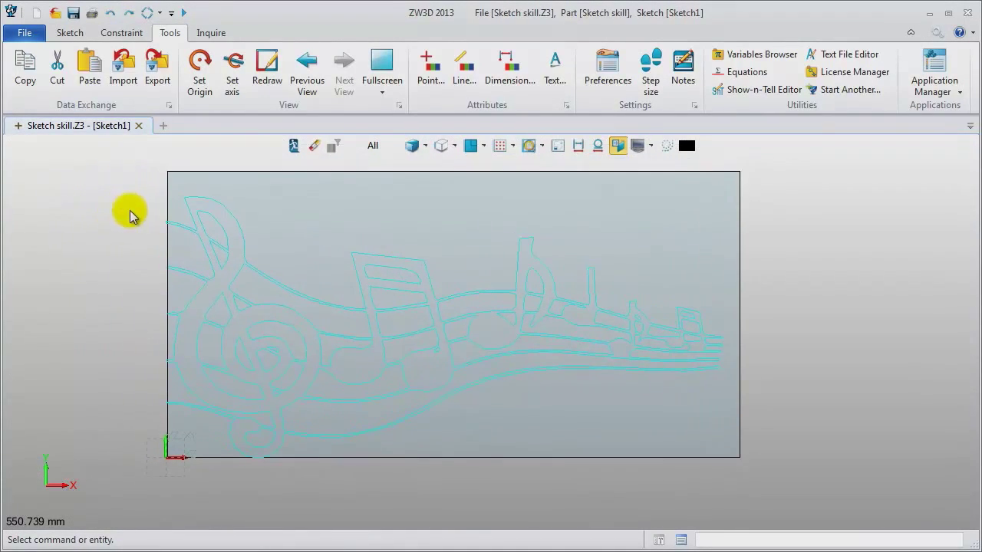
pyautogui.moveTo(119, 198)
pyautogui.mouseDown()
pyautogui.moveTo(693, 417)
pyautogui.moveTo(947, 535)
pyautogui.moveTo(909, 489)
pyautogui.mouseUp()
pyautogui.rightClick(778, 191)
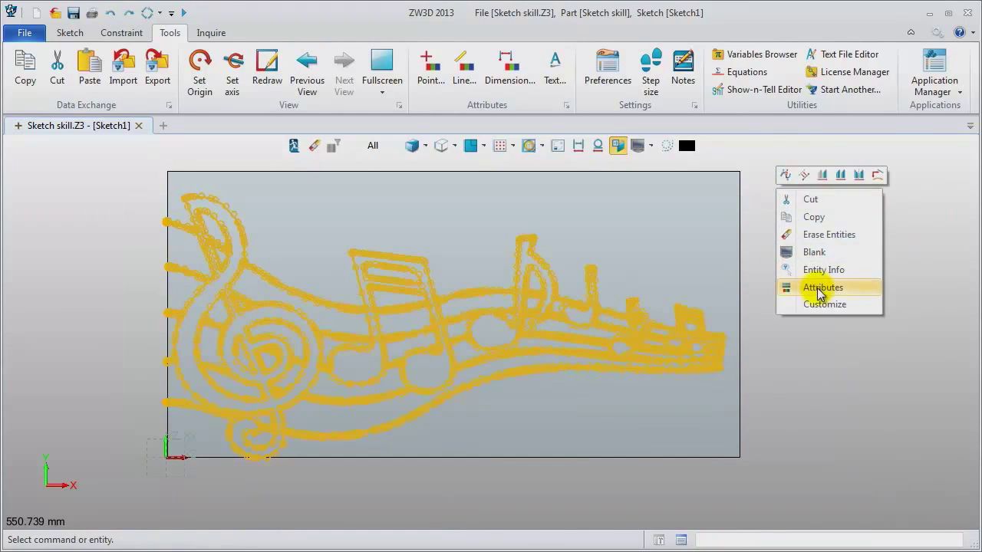
pyautogui.click(818, 290)
pyautogui.click(567, 172)
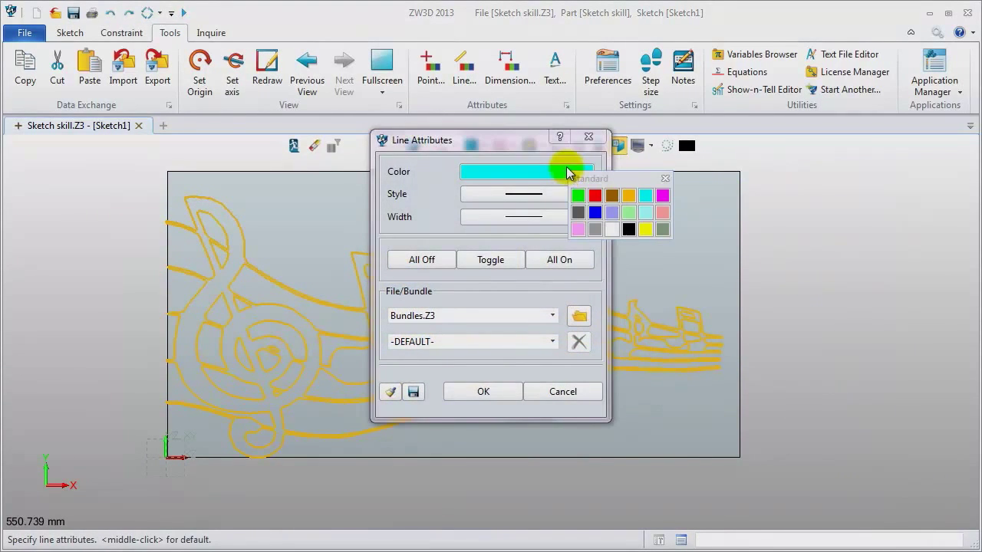
pyautogui.click(629, 229)
pyautogui.click(497, 392)
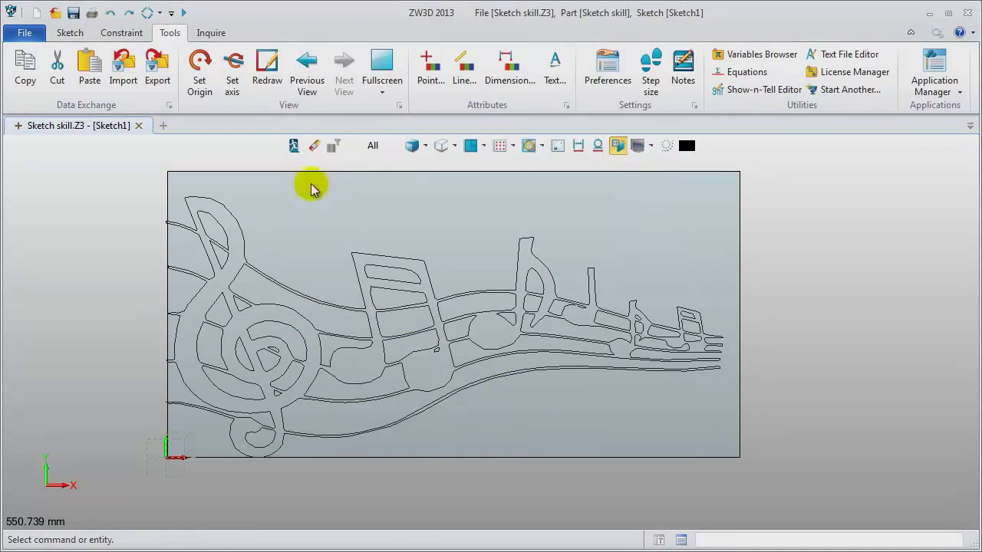
# Exit the sketch and relocate Sketch1 onto the block's top face, with Y as the up direction and the origin near the block's corner
pyautogui.click(294, 147)
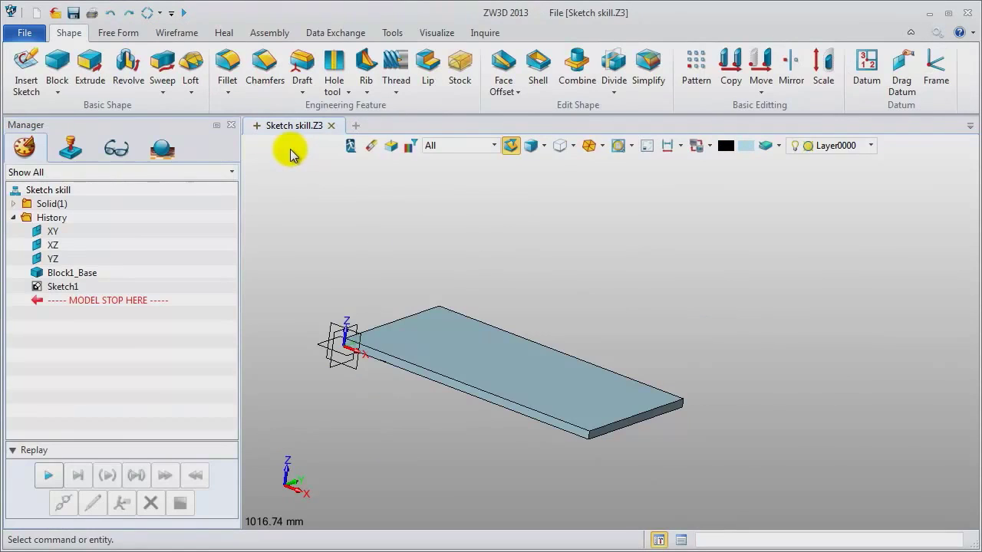
pyautogui.moveTo(383, 267)
pyautogui.mouseDown(button='middle')
pyautogui.moveTo(382, 214)
pyautogui.moveTo(404, 287)
pyautogui.moveTo(388, 284)
pyautogui.moveTo(346, 237)
pyautogui.moveTo(363, 250)
pyautogui.moveTo(350, 257)
pyautogui.mouseUp(button='middle')
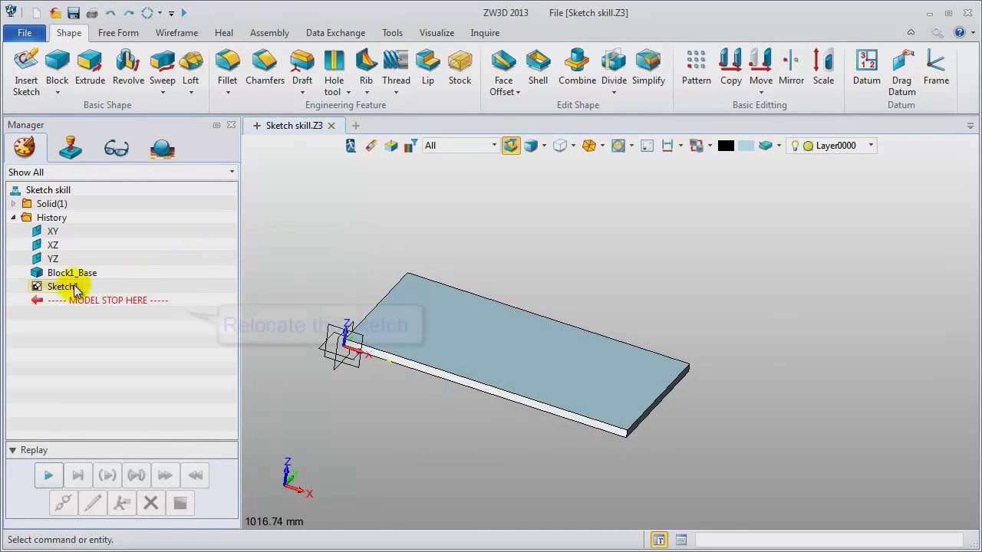
pyautogui.rightClick(130, 286)
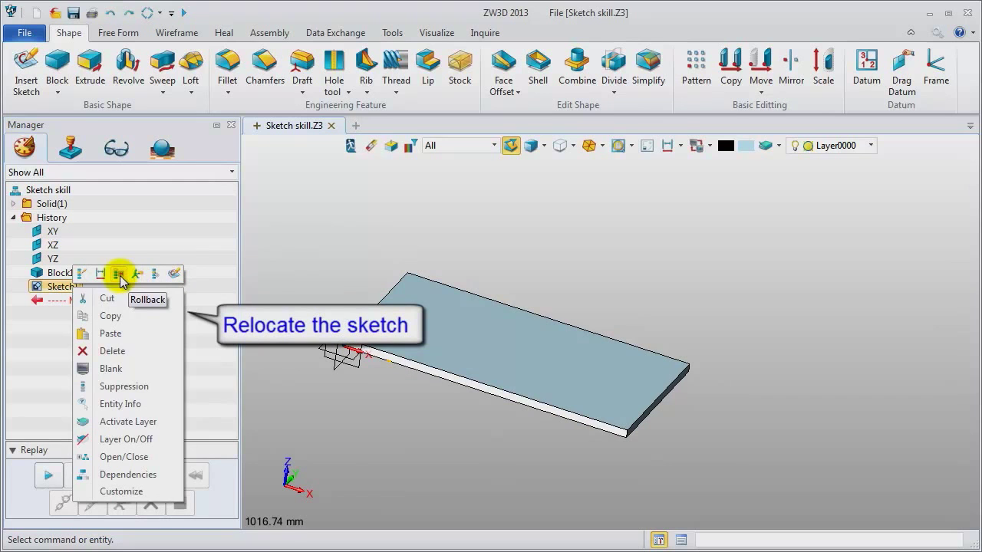
pyautogui.click(137, 274)
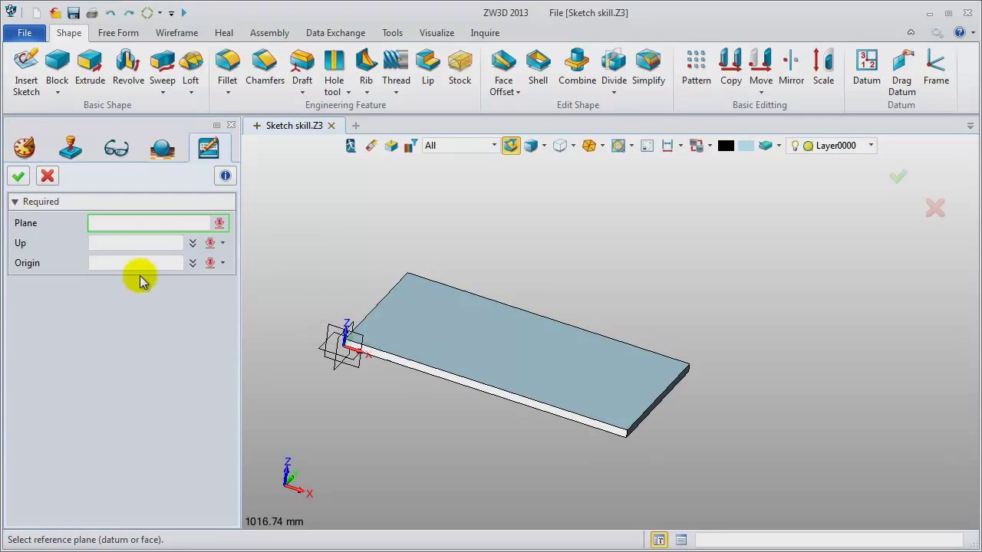
pyautogui.click(461, 356)
pyautogui.moveTo(342, 260); pyautogui.dragTo(327, 246, button='right')
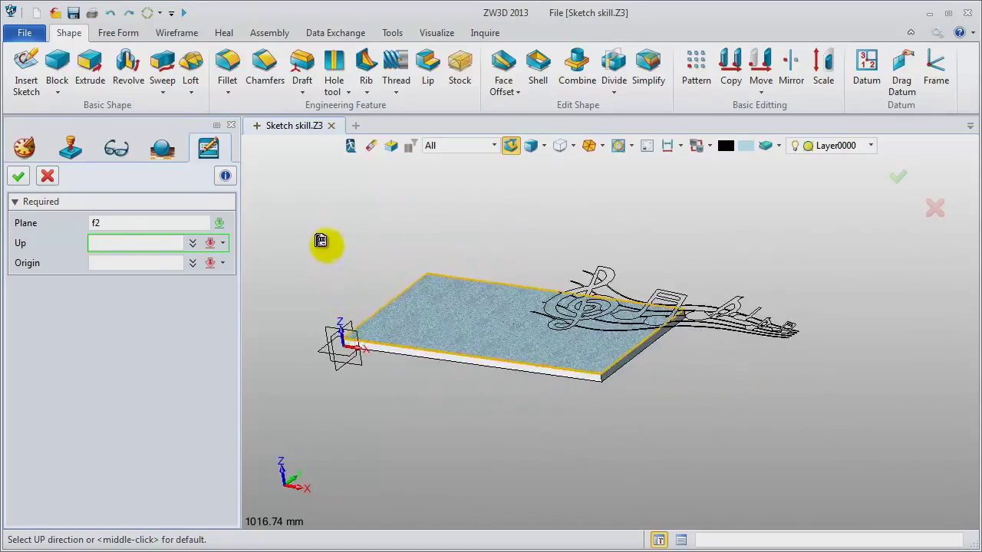
pyautogui.click(357, 327)
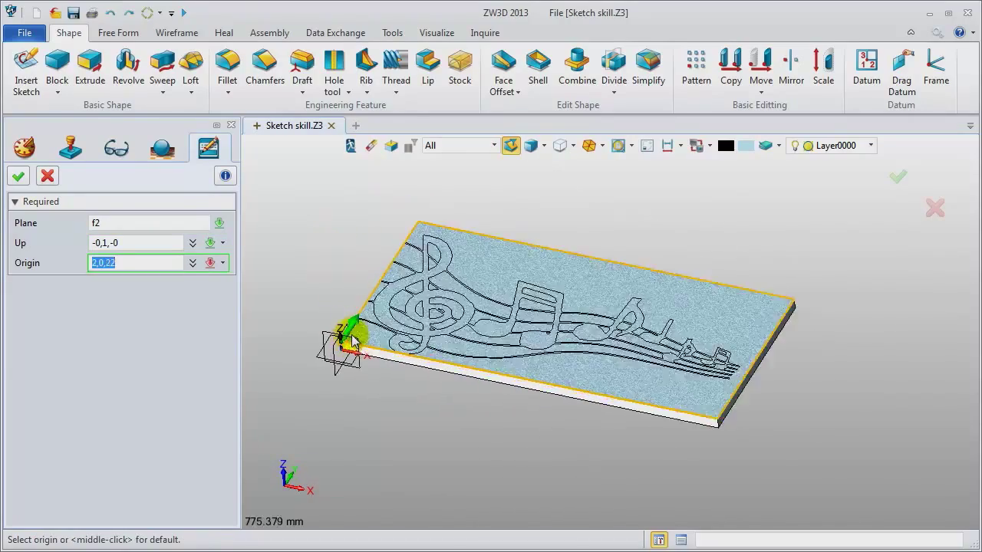
pyautogui.scroll(5, 352, 342)
pyautogui.scroll(-3, 342, 340)
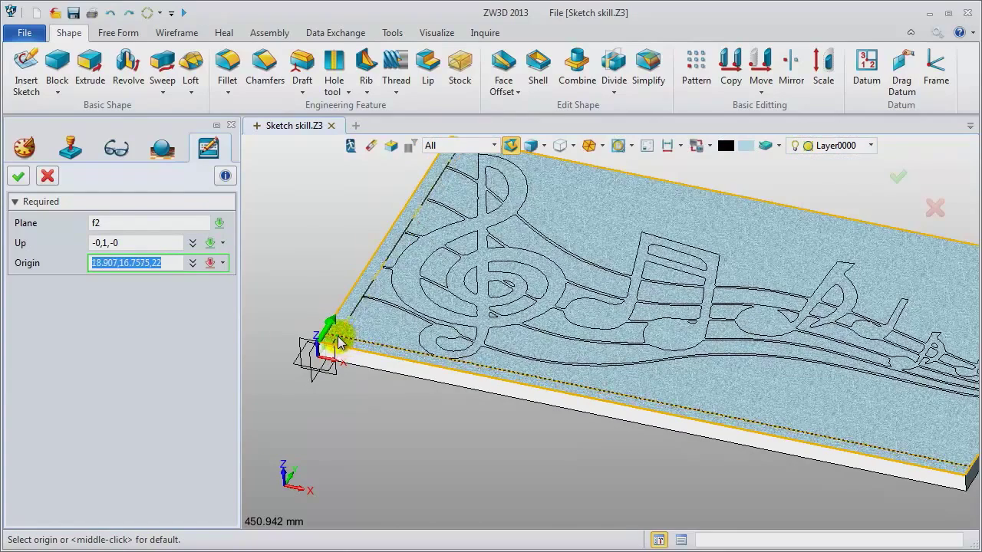
pyautogui.scroll(-2, 340, 343)
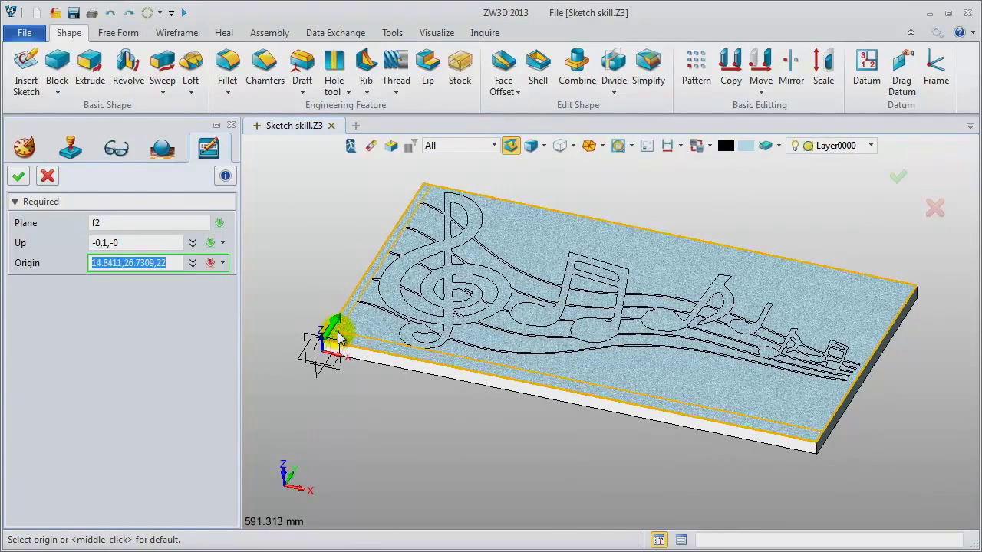
pyautogui.press('Escape')
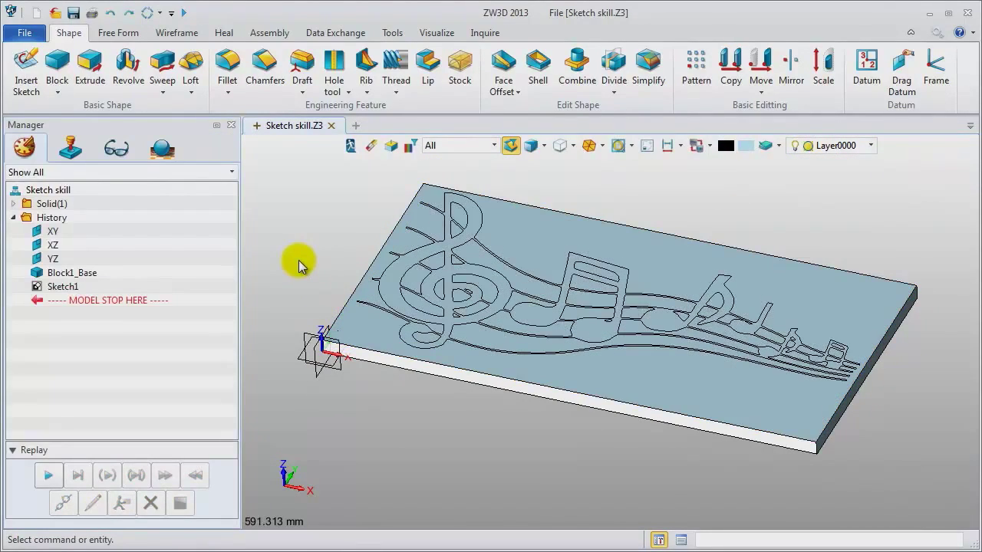
# Extrude the Sketch1 profile on two sides, from start 0 to end 2 mm
pyautogui.click(92, 70)
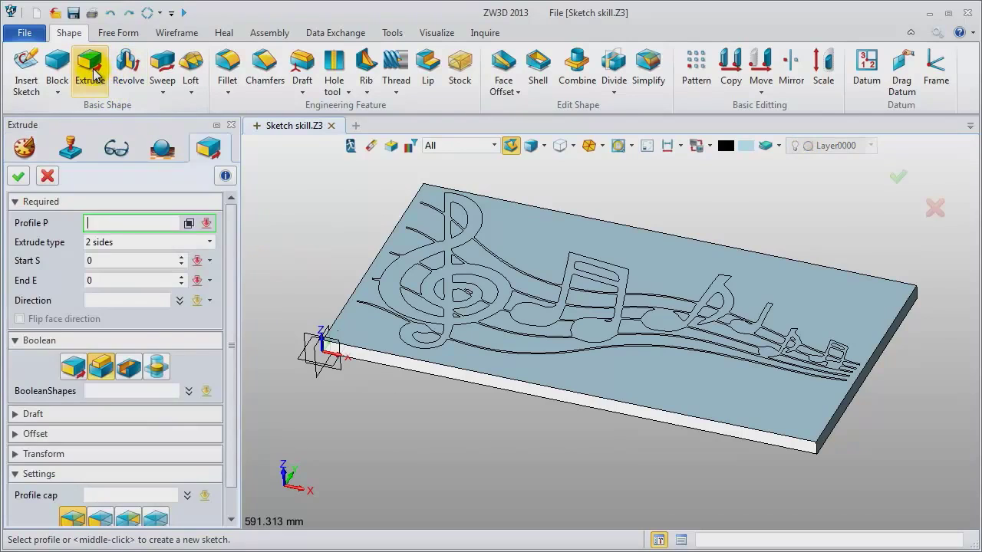
pyautogui.click(481, 244)
pyautogui.middleClick(484, 250)
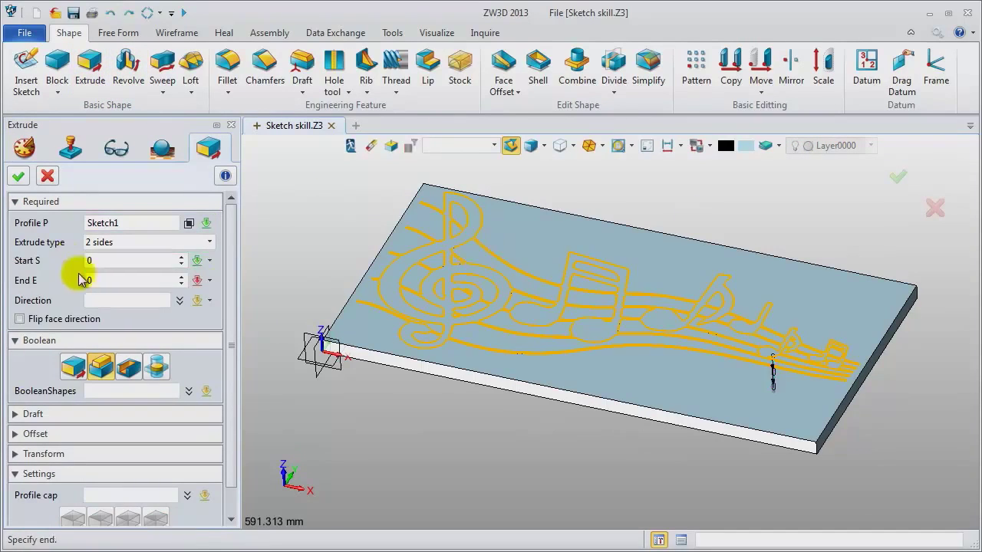
pyautogui.click(105, 280)
pyautogui.moveTo(106, 281); pyautogui.dragTo(87, 282)
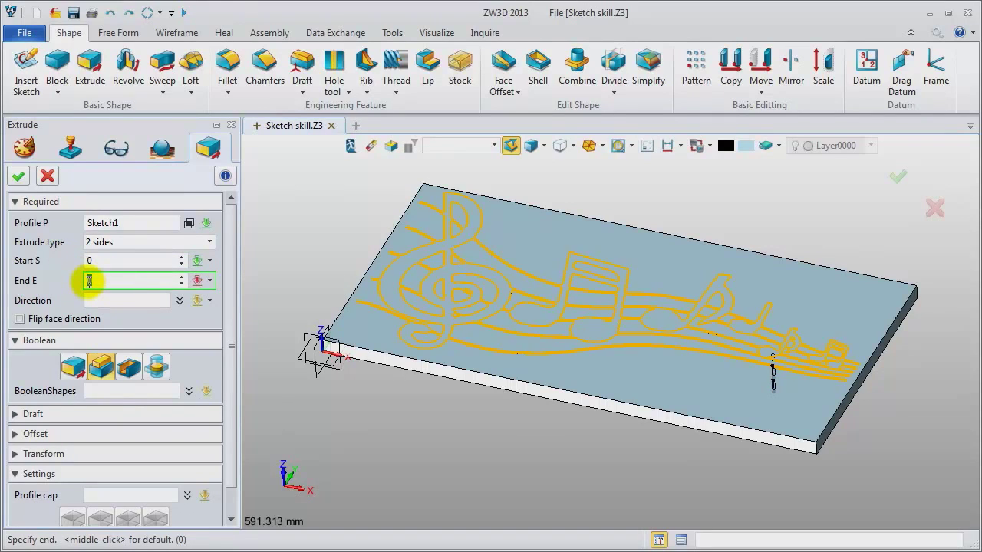
pyautogui.write('2')
pyautogui.click(29, 341)
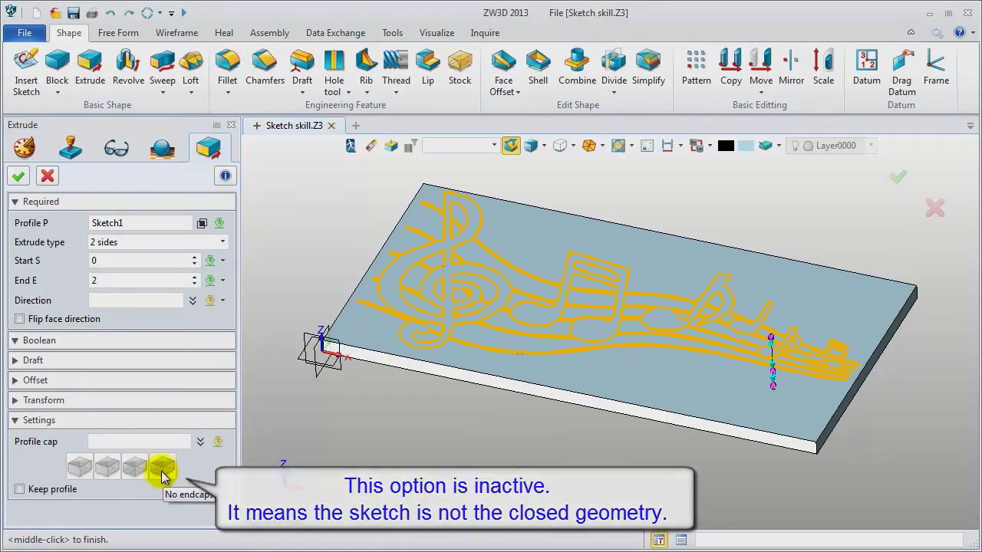
pyautogui.click(92, 340)
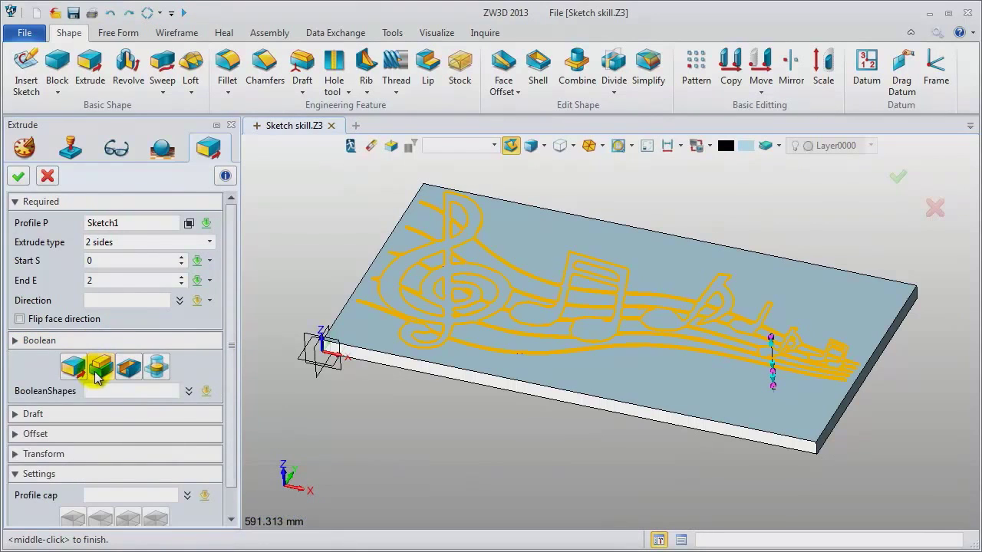
pyautogui.click(15, 179)
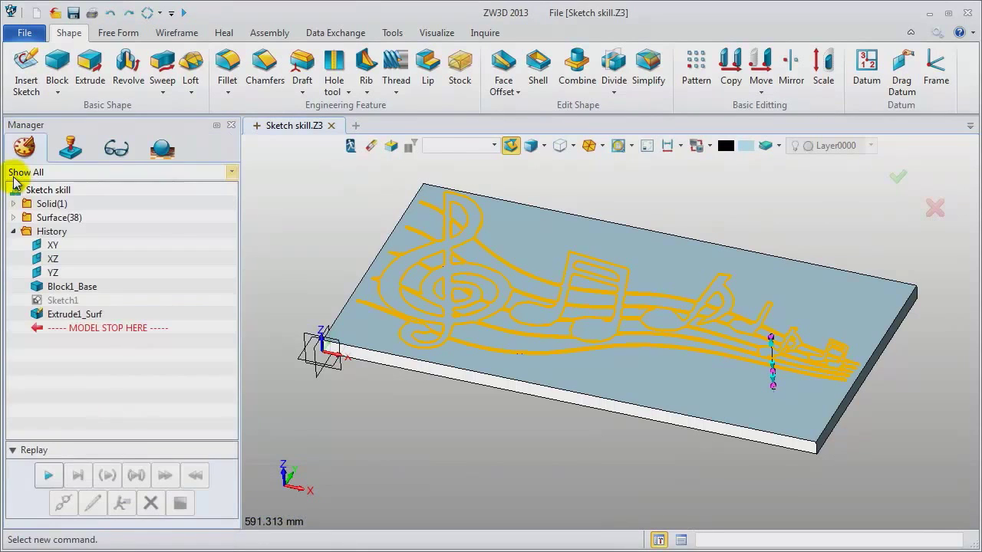
# Review the solid and extruded surfaces in the history manager, and reopen Sketch1 for editing with the block hidden
pyautogui.click(13, 203)
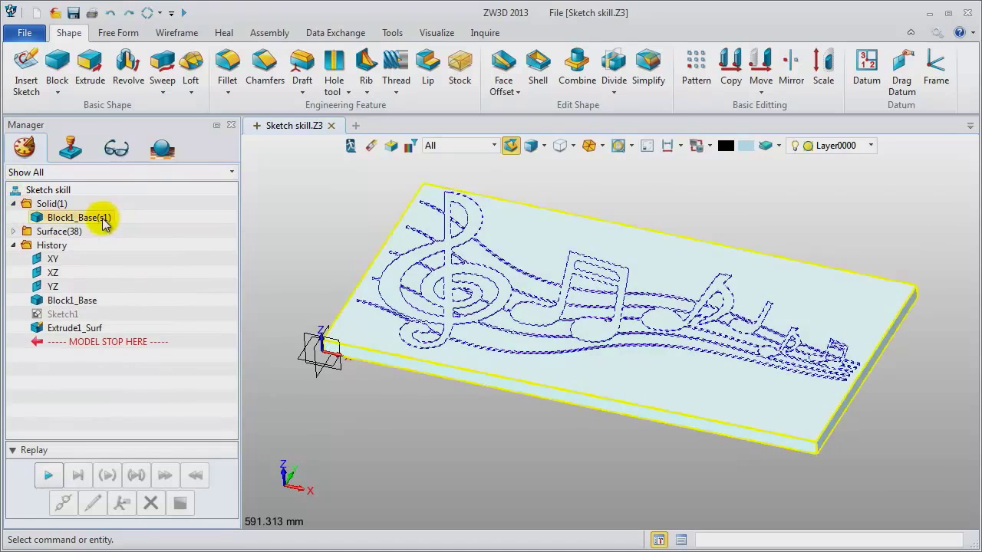
pyautogui.click(13, 232)
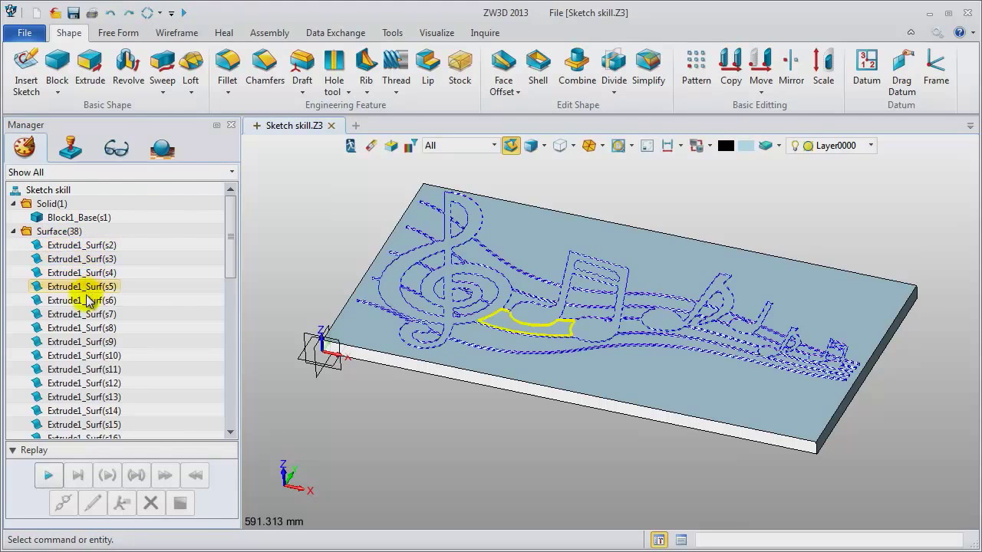
pyautogui.click(13, 231)
pyautogui.scroll(-2, 79, 311)
pyautogui.rightClick(79, 313)
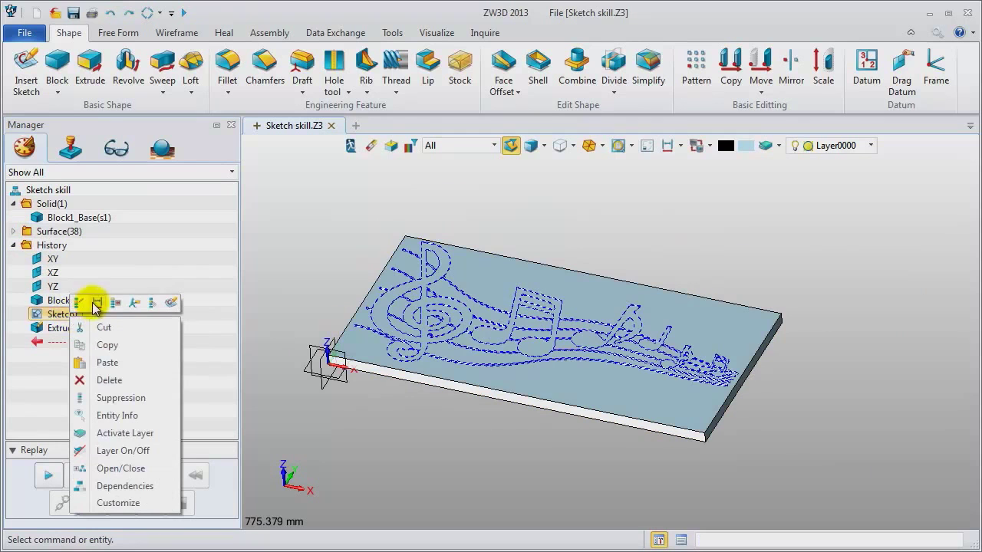
pyautogui.click(83, 304)
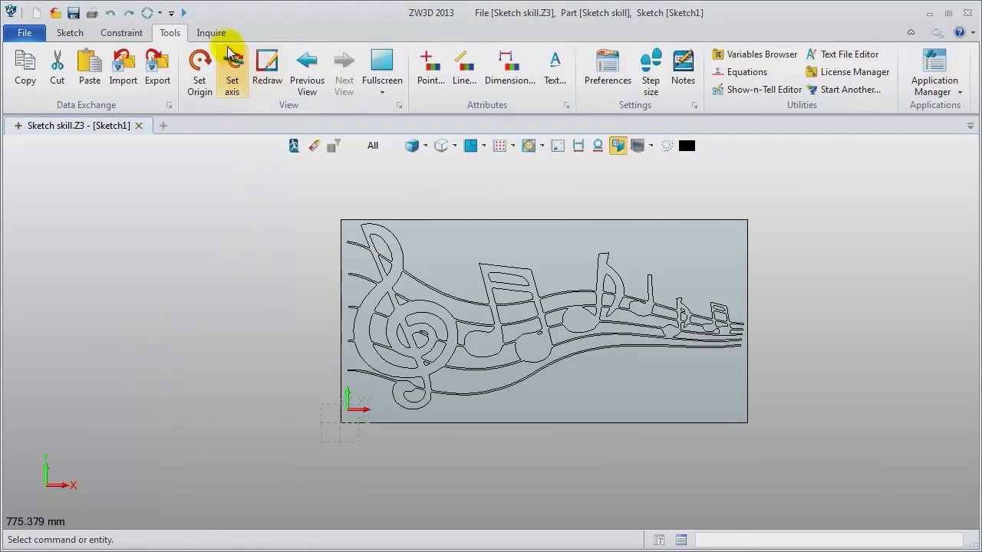
pyautogui.click(557, 147)
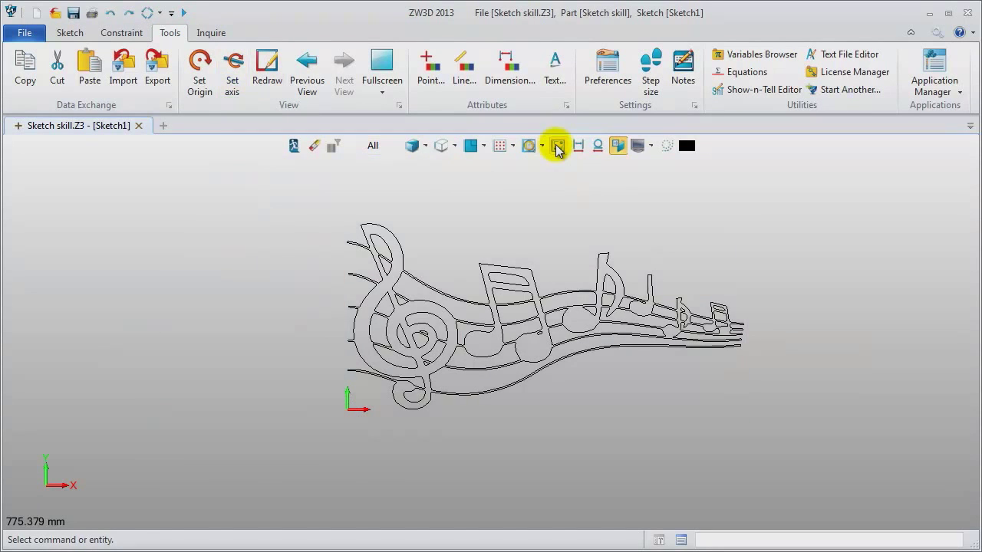
pyautogui.scroll(3, 638, 209)
pyautogui.moveTo(654, 237); pyautogui.dragTo(618, 239, button='middle')
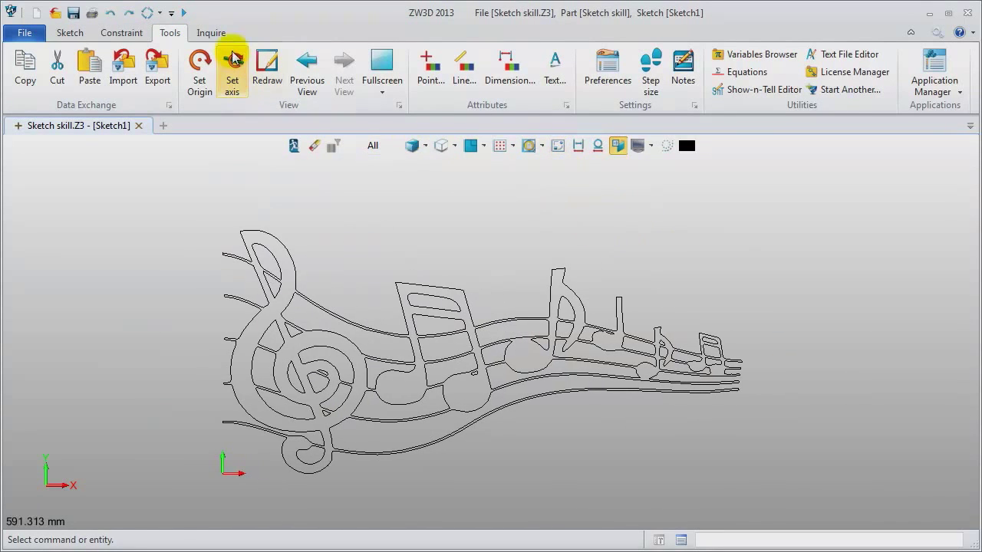
# Check the connectivity of all sketch curves and examine the marked unmatched endpoints up close
pyautogui.click(211, 33)
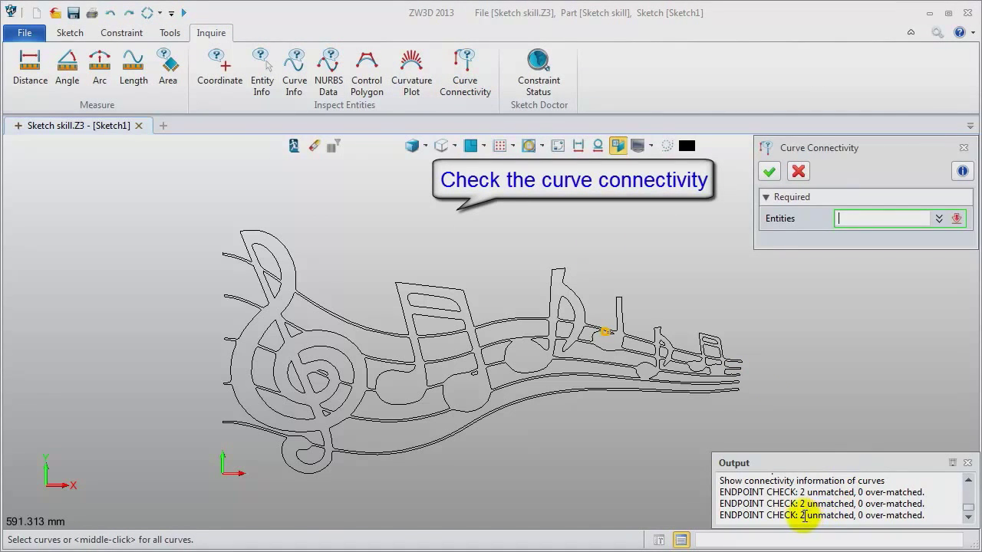
pyautogui.moveTo(801, 516); pyautogui.dragTo(936, 518)
pyautogui.click(936, 518)
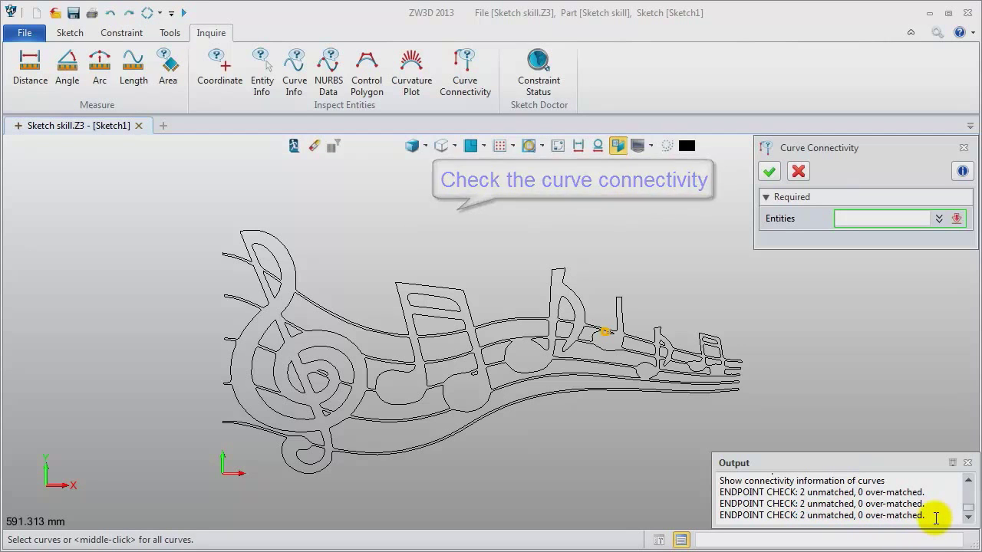
pyautogui.scroll(3, 644, 392)
pyautogui.scroll(3, 550, 274)
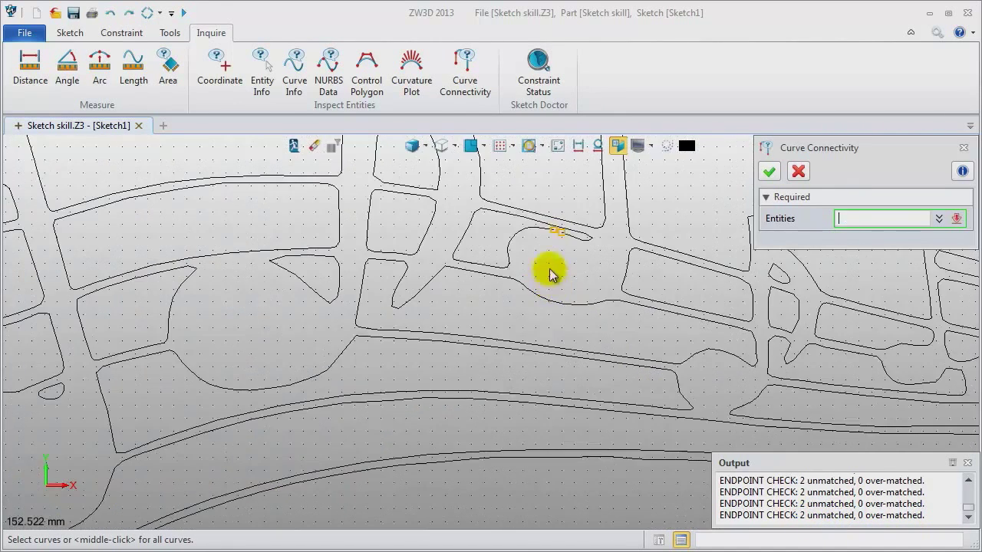
pyautogui.scroll(5, 486, 318)
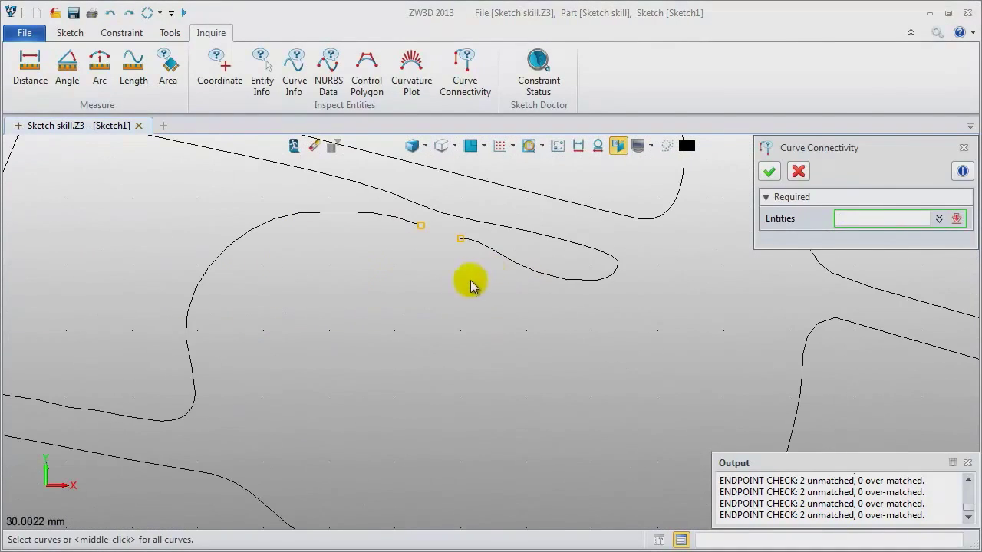
pyautogui.scroll(2, 427, 247)
pyautogui.moveTo(432, 263); pyautogui.dragTo(410, 377, button='middle')
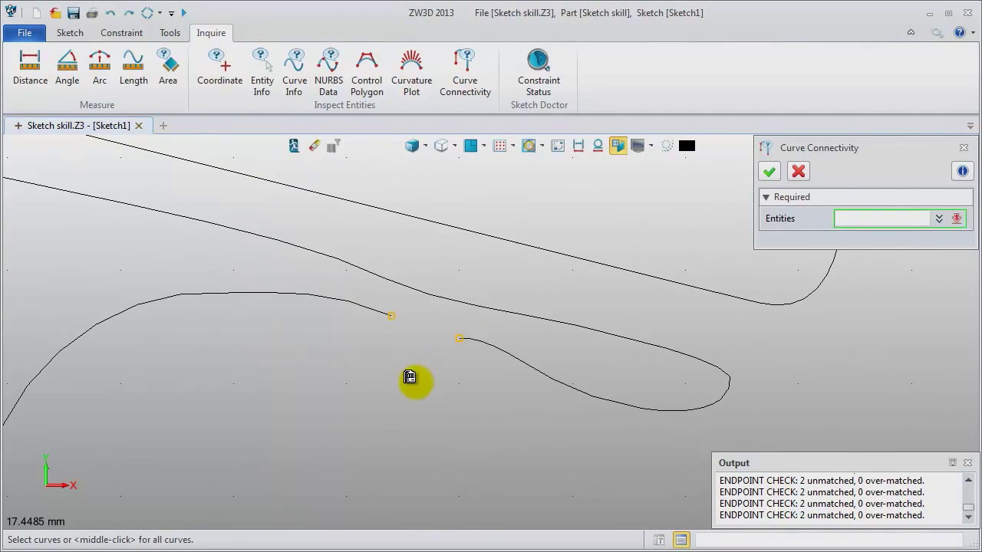
# Close the gap between the two marked open endpoints with a curvature-continuous Blend curve, then inspect the join
pyautogui.click(114, 31)
pyautogui.click(70, 33)
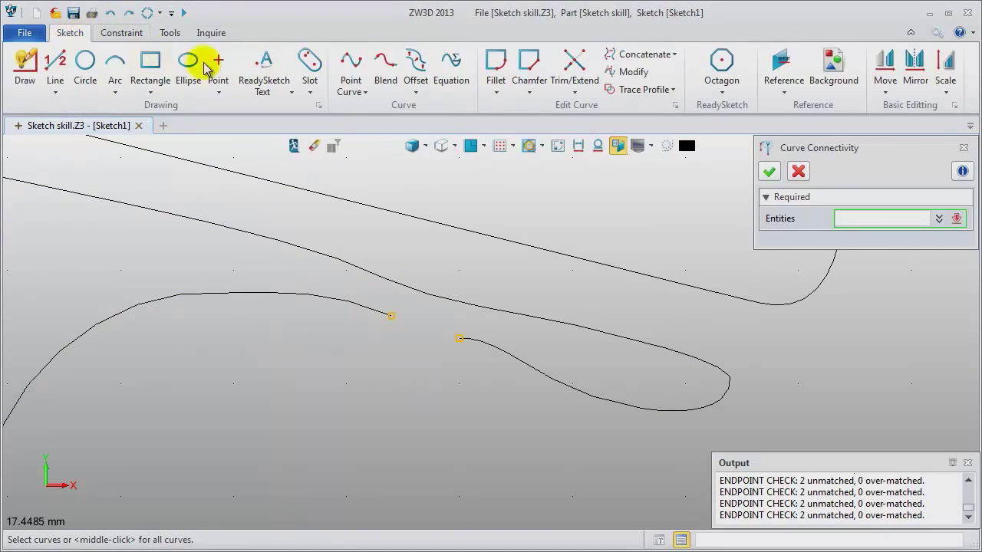
pyautogui.click(384, 70)
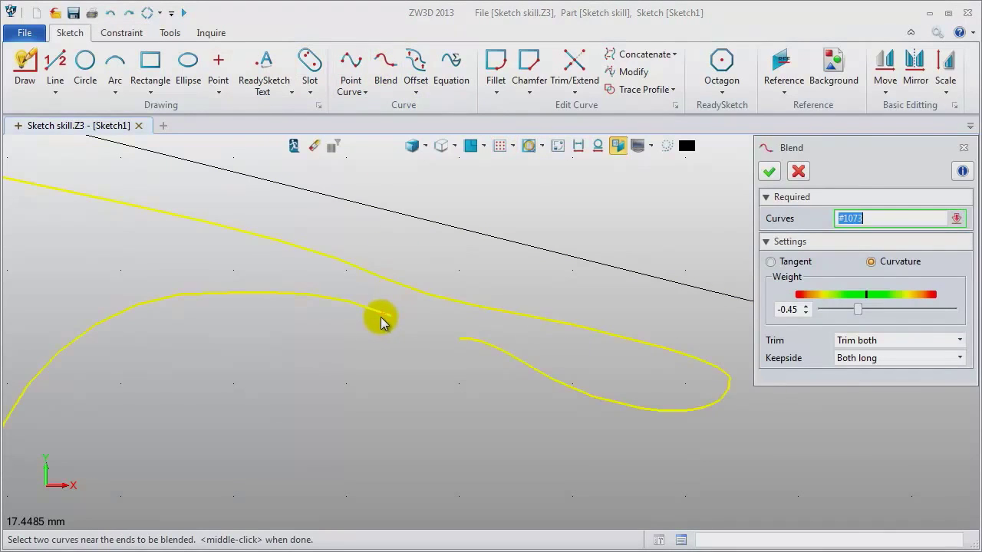
pyautogui.scroll(2, 384, 319)
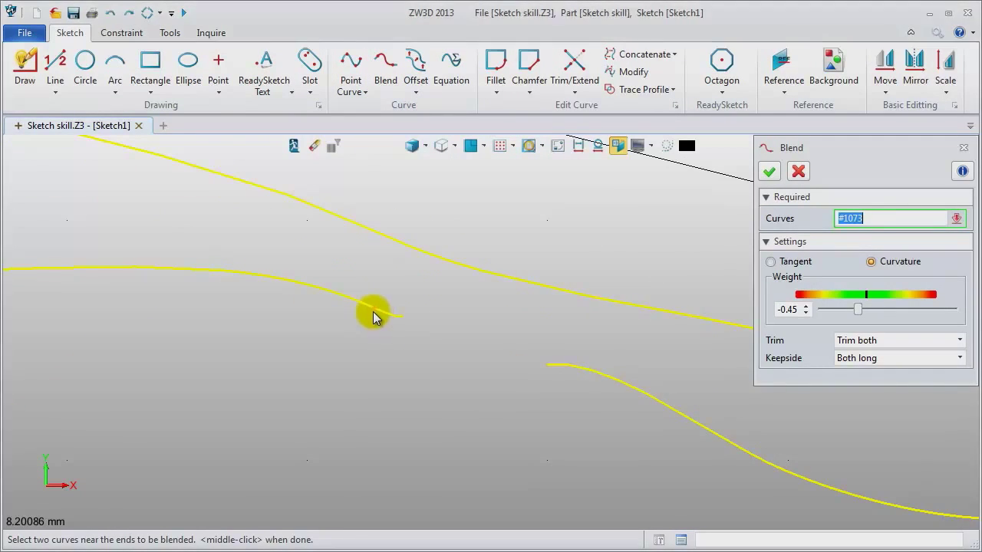
pyautogui.click(376, 318)
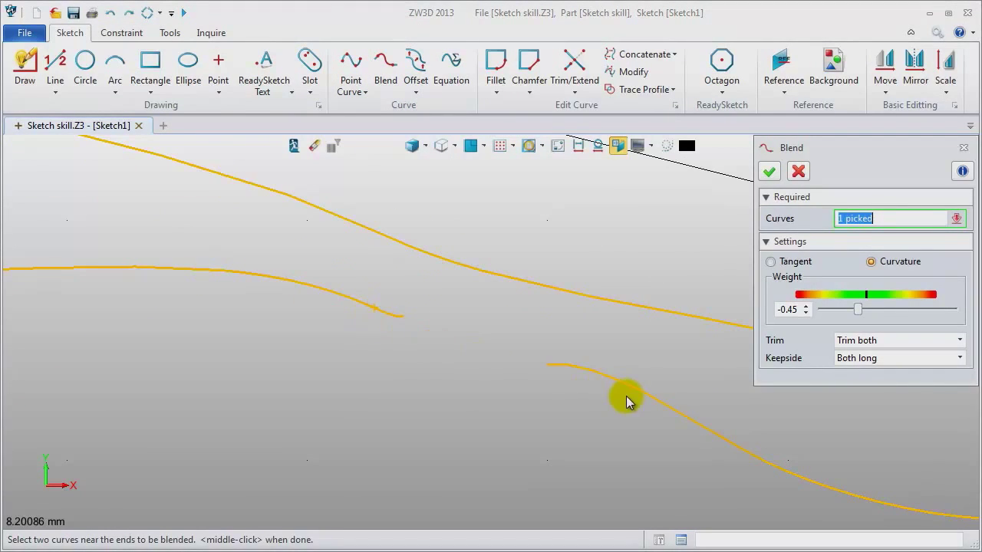
pyautogui.click(583, 375)
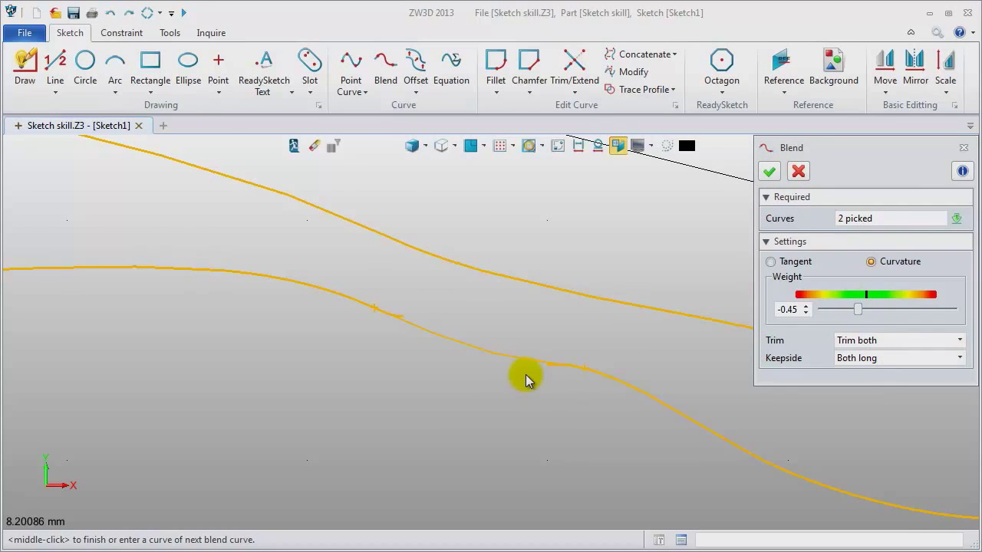
pyautogui.click(769, 171)
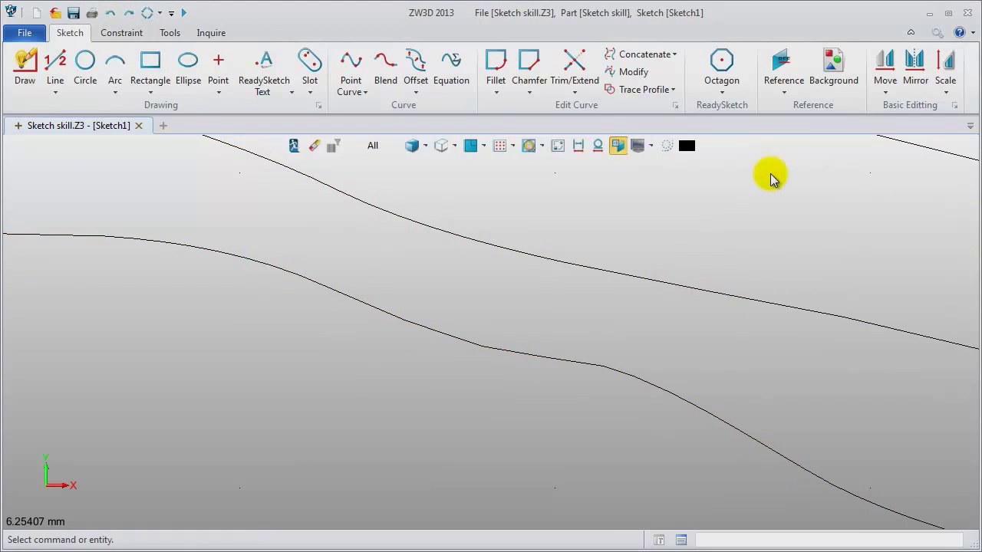
pyautogui.click(519, 359)
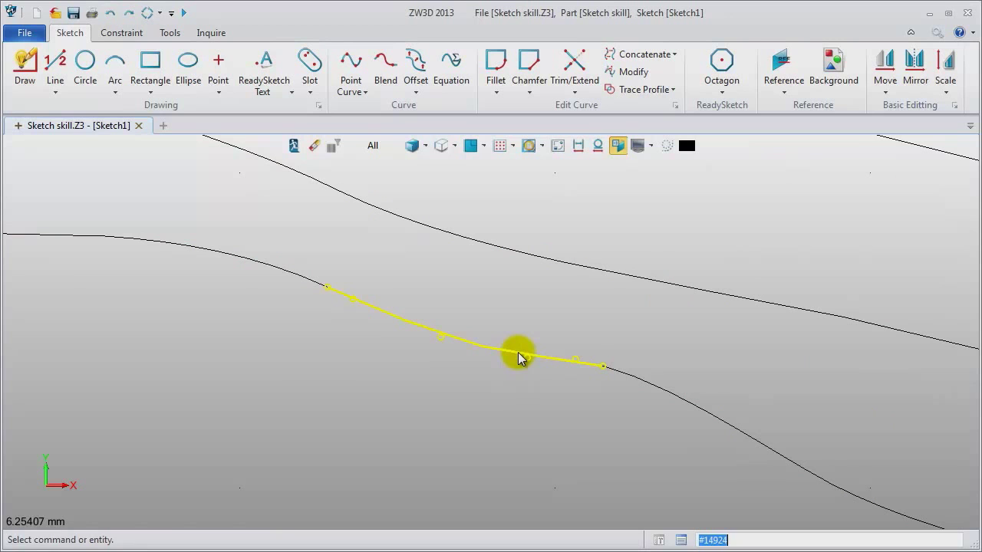
pyautogui.scroll(-2, 499, 412)
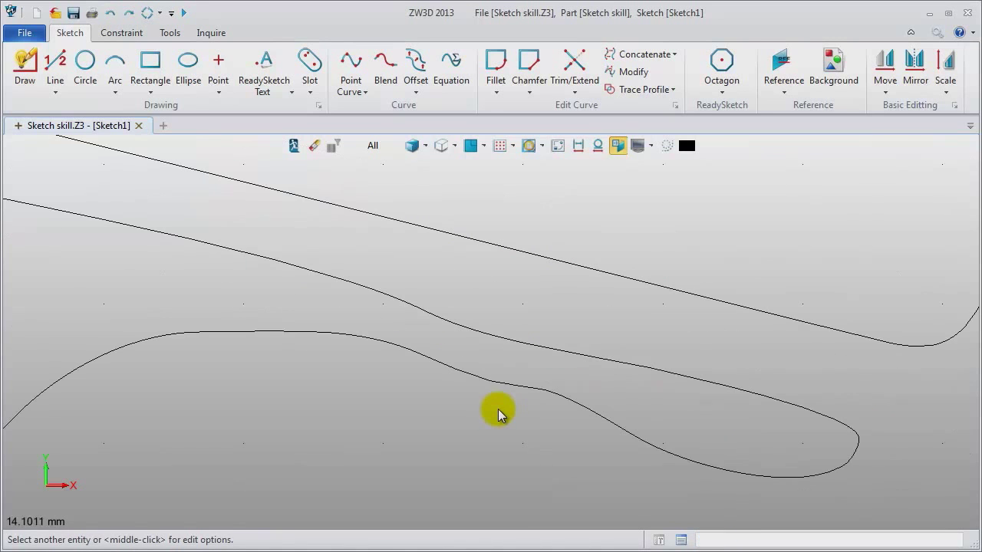
# Recheck the connectivity of all sketch curves, review the endpoint results, and close the check
pyautogui.hotkey('ctrl', 'a')
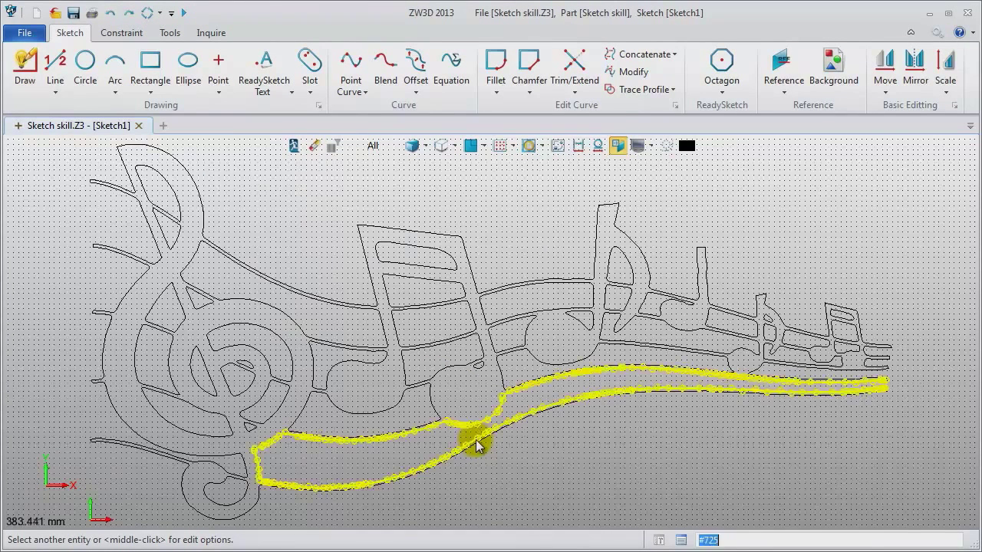
pyautogui.click(212, 33)
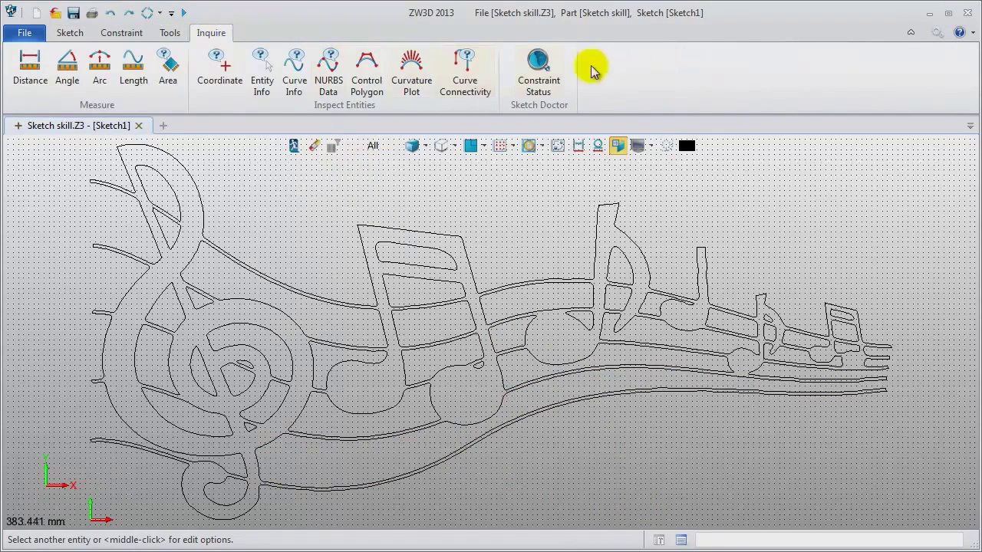
pyautogui.click(465, 69)
pyautogui.middleClick(588, 251)
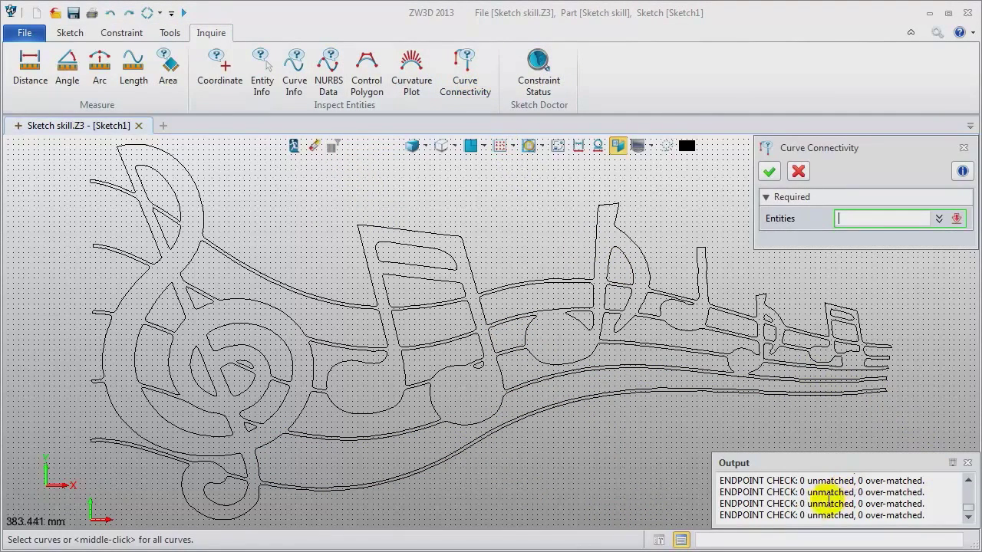
pyautogui.moveTo(803, 516); pyautogui.dragTo(938, 518)
pyautogui.click(938, 518)
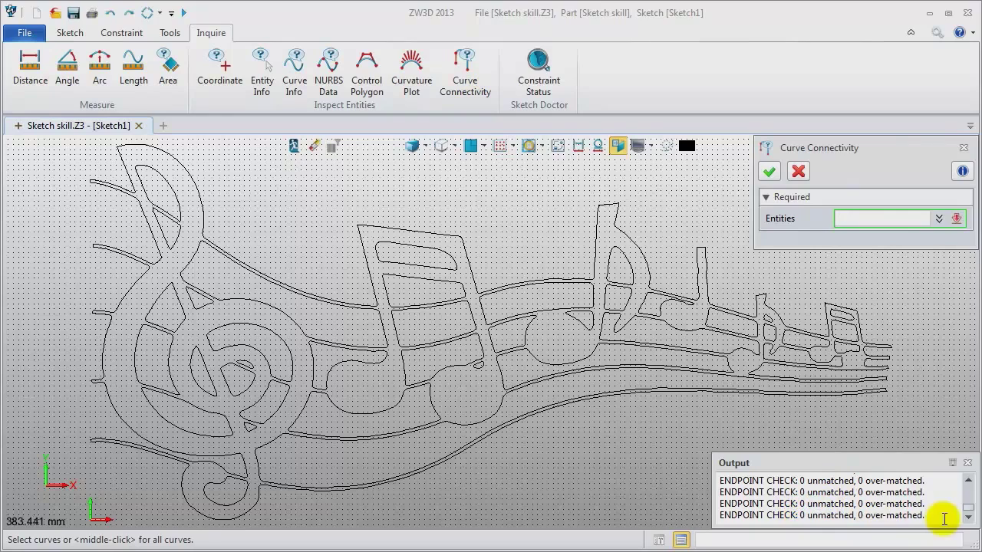
pyautogui.click(967, 464)
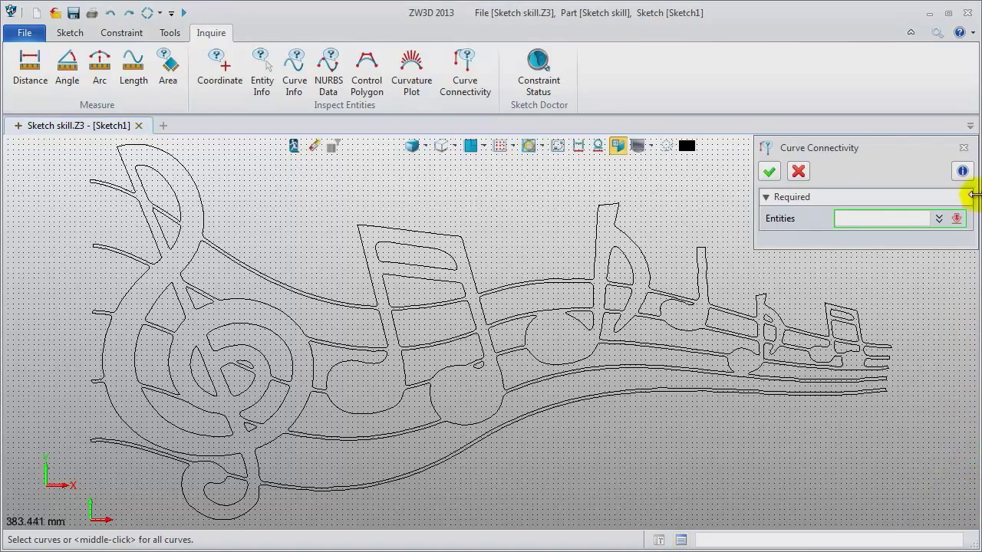
pyautogui.click(963, 148)
# Exit the sketch to regenerate the extrusion and inspect the resulting solid on the block
pyautogui.click(293, 147)
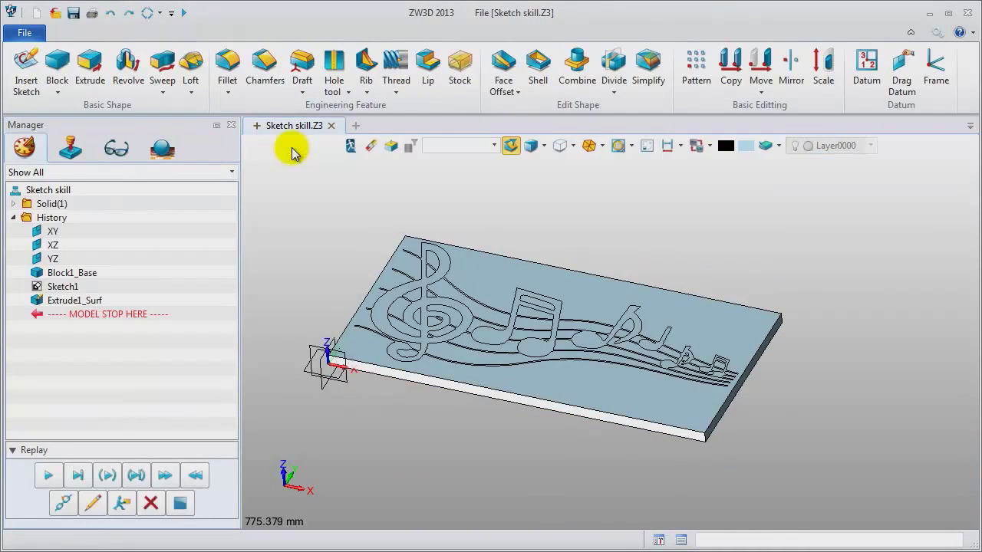
pyautogui.click(14, 204)
pyautogui.scroll(2, 307, 343)
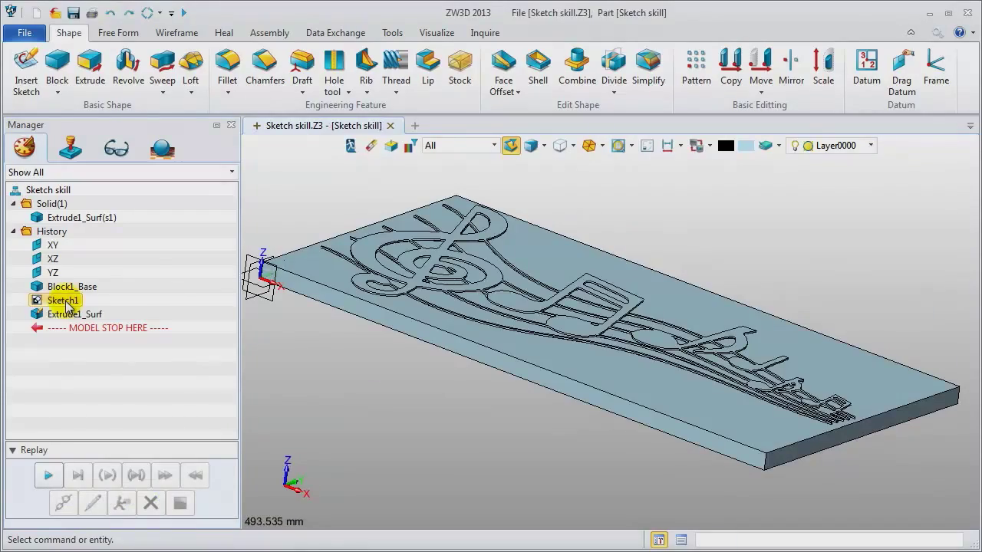
# Reopen Sketch1 and copy all its curves to the clipboard with the origin 0,0 as base point
pyautogui.rightClick(66, 305)
pyautogui.click(73, 289)
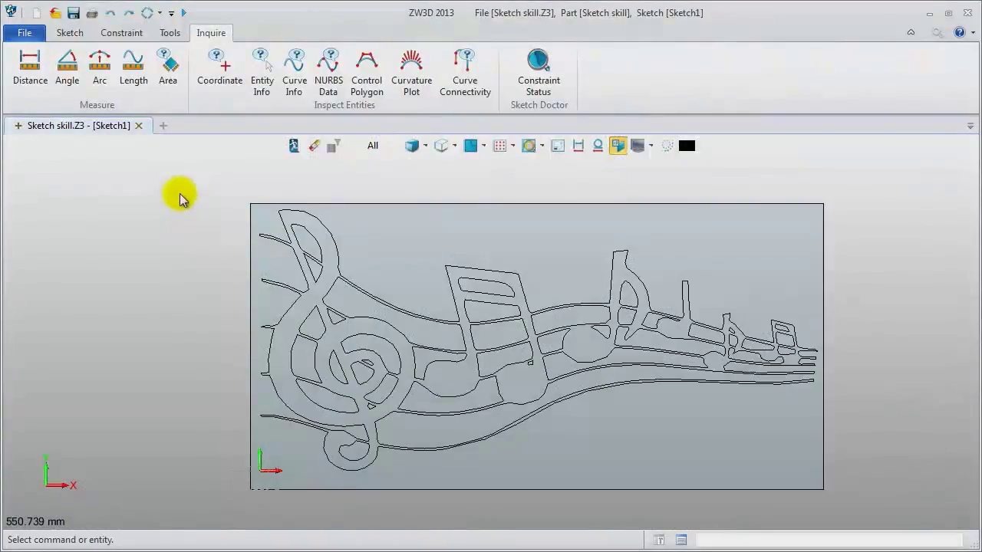
pyautogui.moveTo(178, 182)
pyautogui.mouseDown()
pyautogui.moveTo(625, 416)
pyautogui.moveTo(861, 514)
pyautogui.mouseUp()
pyautogui.hotkey('ctrl', 'c')
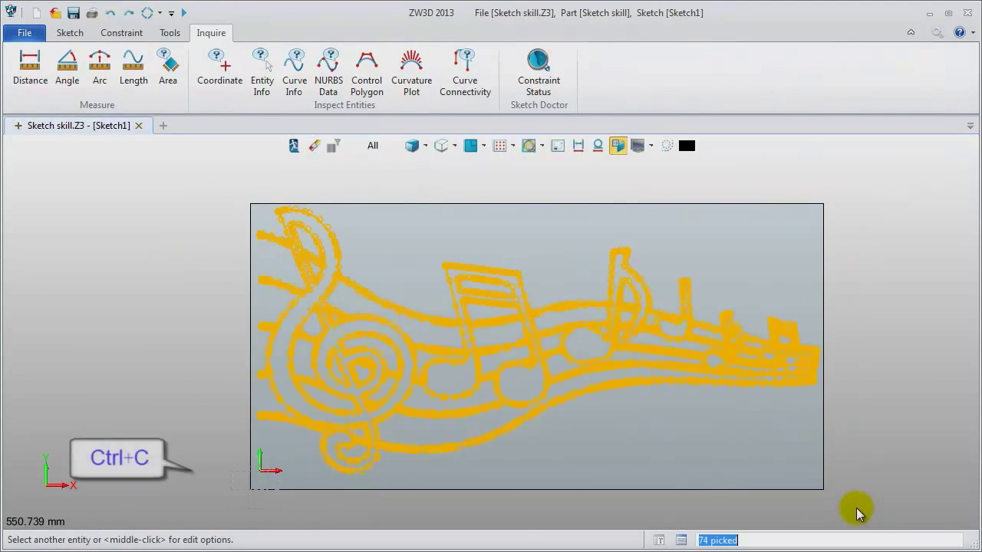
pyautogui.click(260, 471)
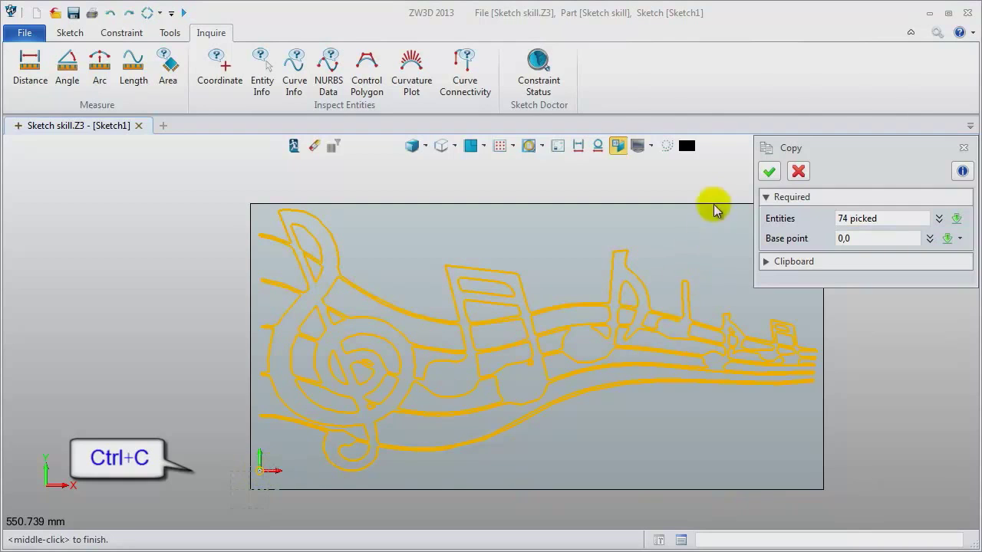
pyautogui.click(768, 171)
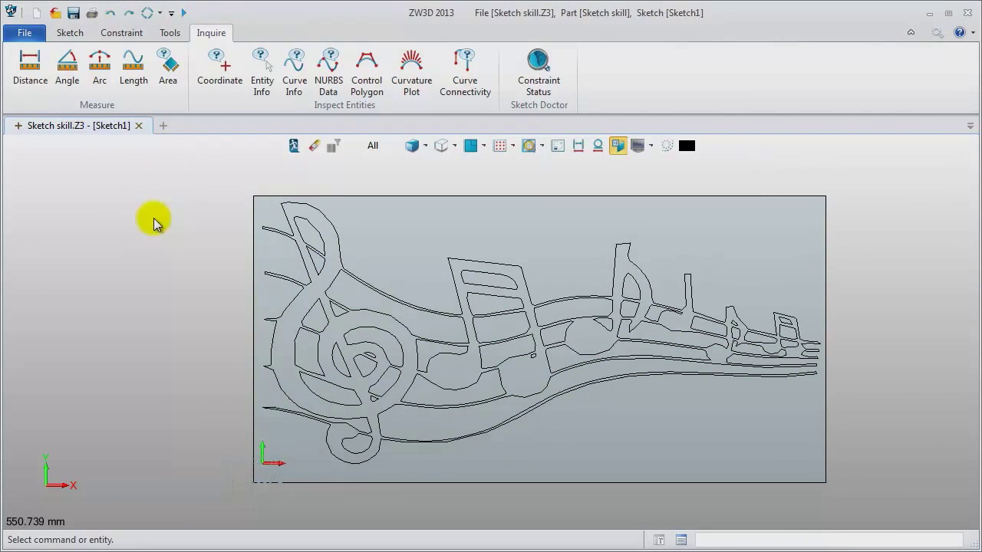
# Create a new part file named Reuse Sketch and insert a sketch on the default plane
pyautogui.click(162, 126)
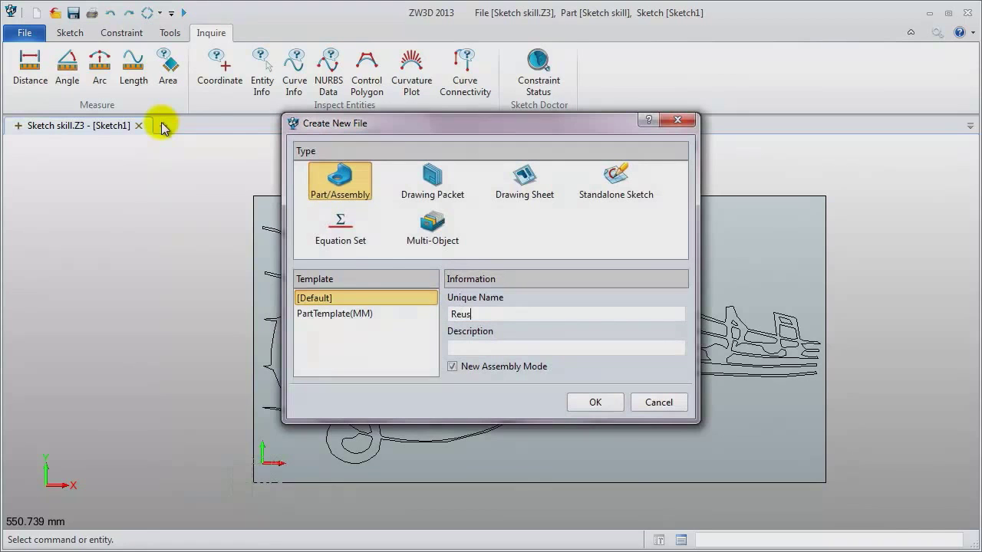
pyautogui.press('Return')
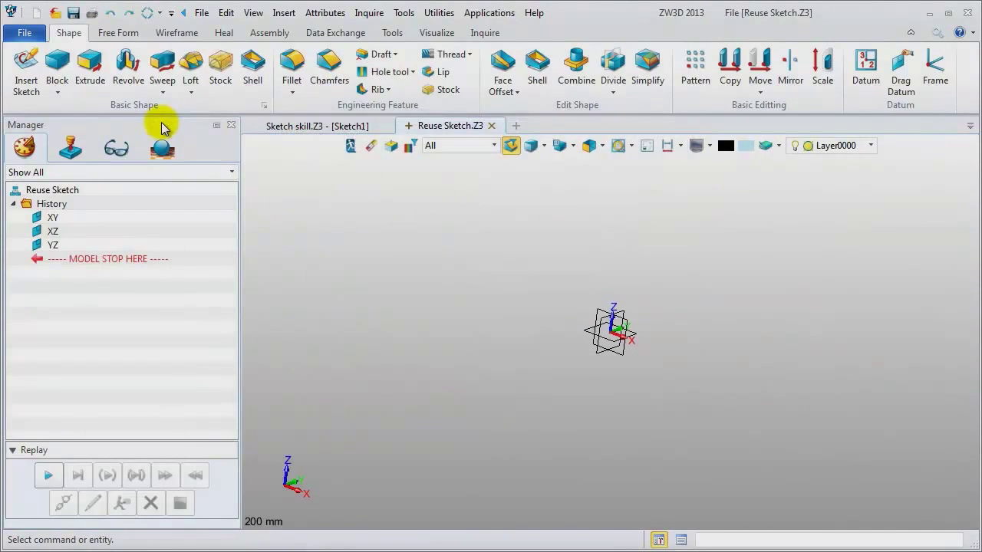
pyautogui.rightClick(314, 216)
pyautogui.click(350, 303)
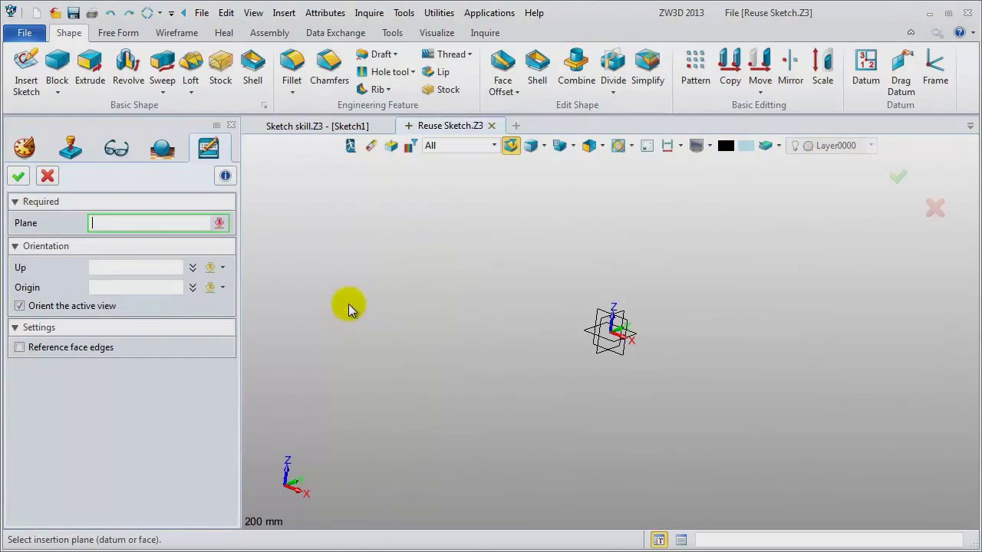
pyautogui.middleClick(350, 304)
pyautogui.middleClick(349, 307)
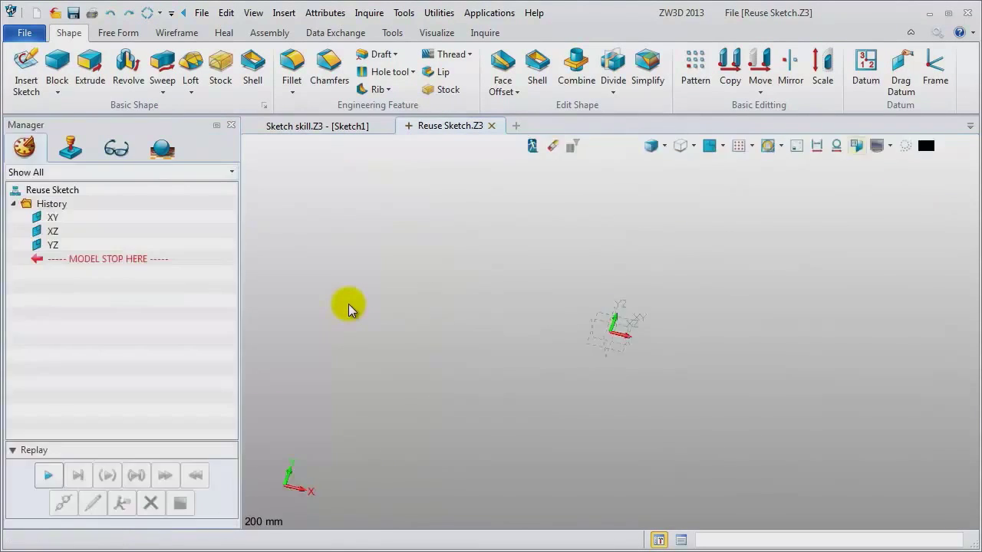
# Paste the copied curves at the new sketch's origin and compare them with the original sketch in Sketch skill.Z3
pyautogui.hotkey('ctrl', 'v')
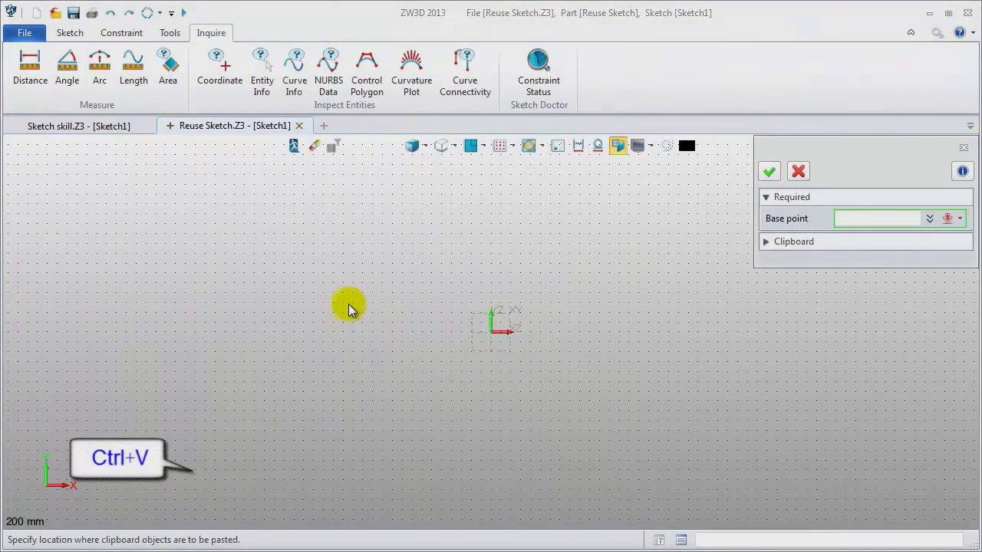
pyautogui.click(493, 333)
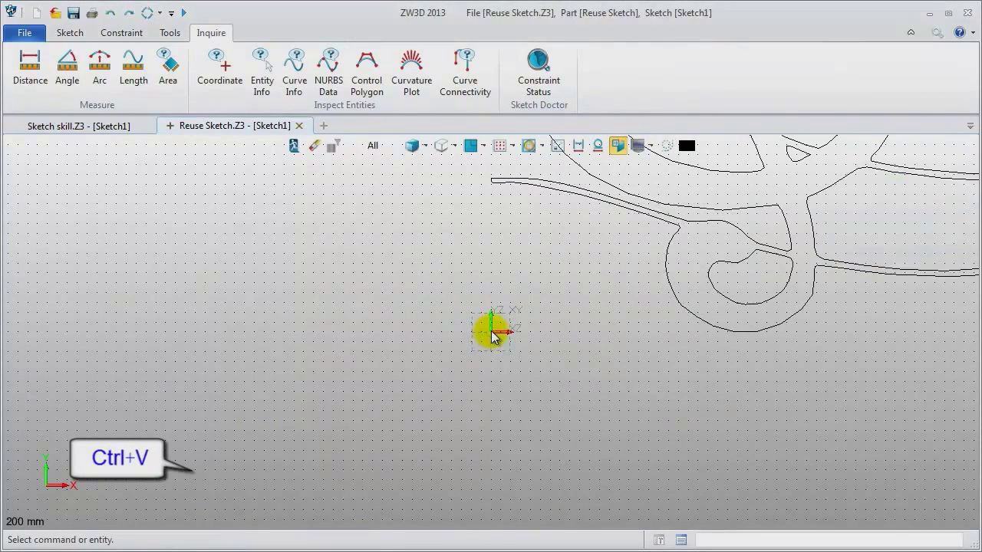
pyautogui.hotkey('ctrl', 'a')
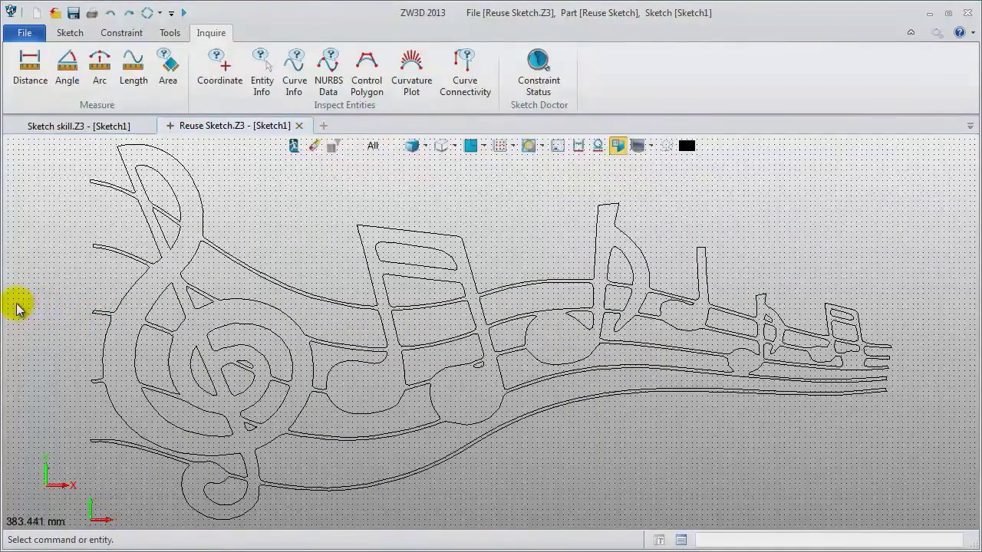
pyautogui.click(82, 127)
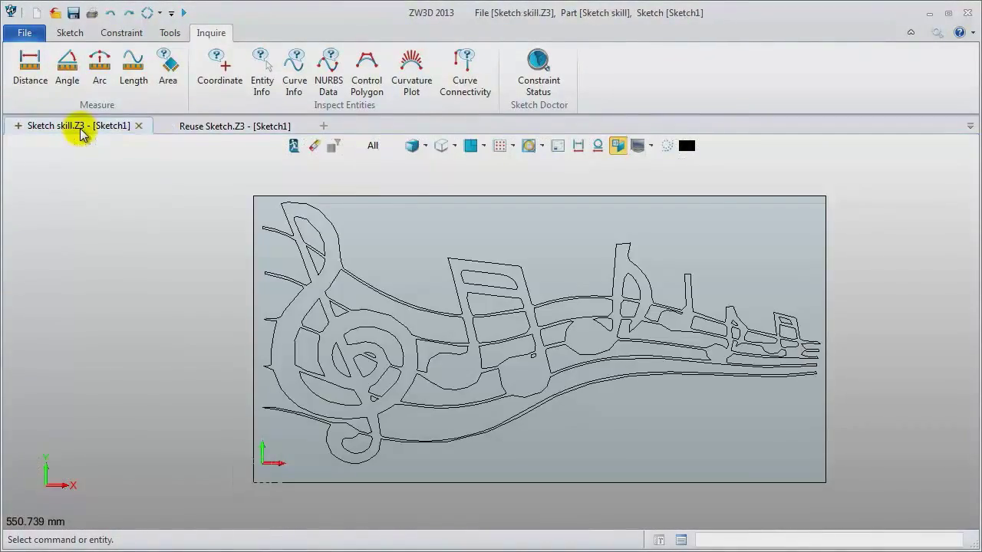
pyautogui.click(191, 129)
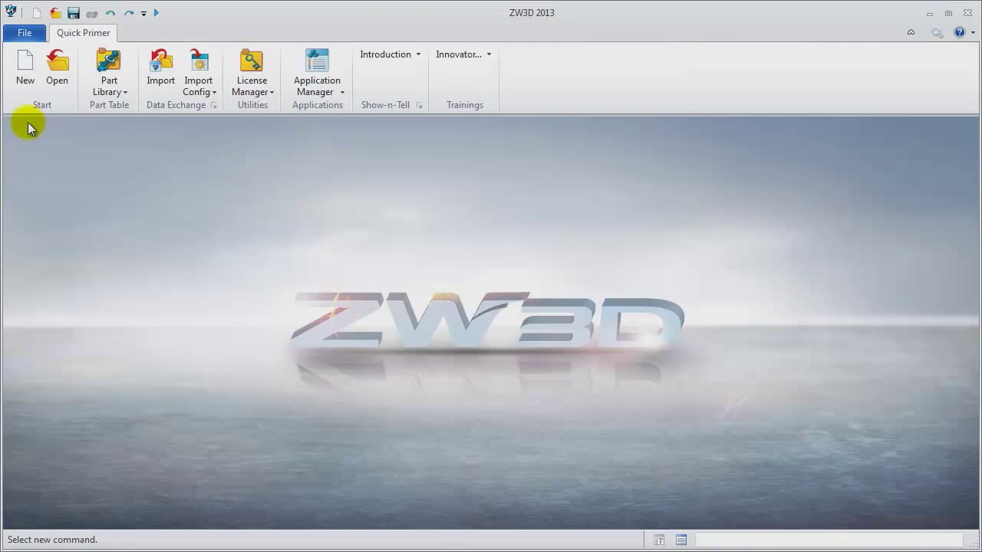
# Create a new standalone sketch file named sketch case
pyautogui.click(24, 61)
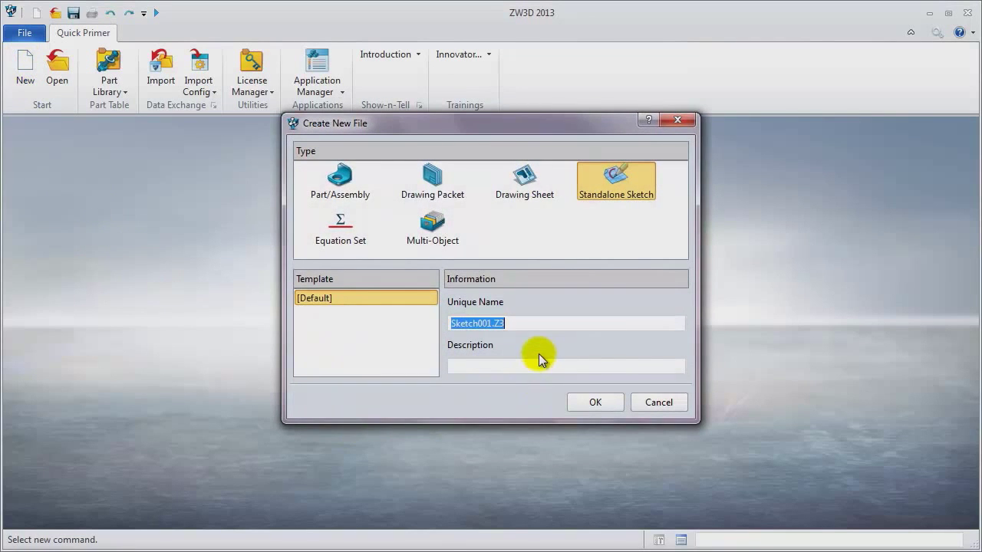
pyautogui.write('sketch')
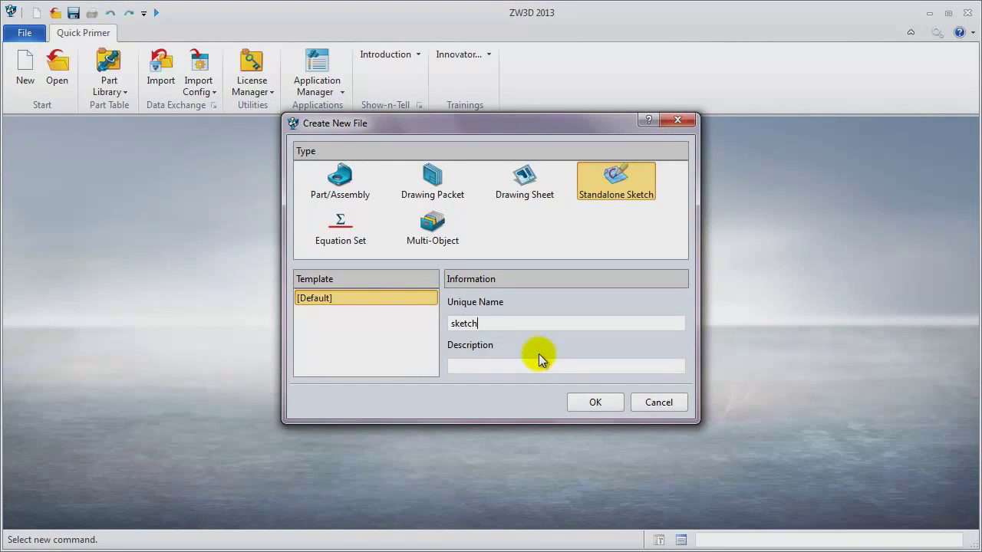
pyautogui.write(' case')
pyautogui.press('Return')
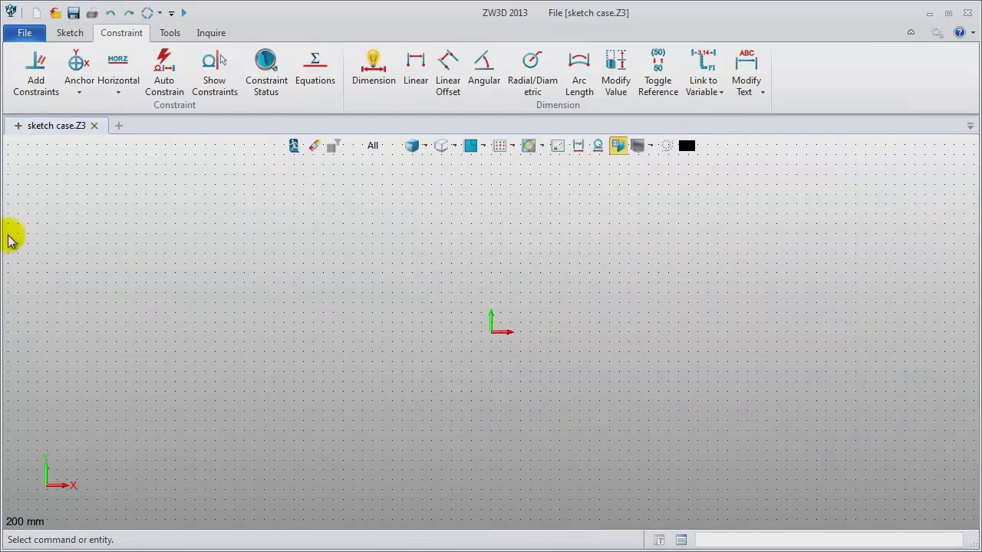
# Draw a long horizontal reference line through the origin, starting at -30,0
pyautogui.moveTo(669, 307); pyautogui.dragTo(500, 307, button='middle')
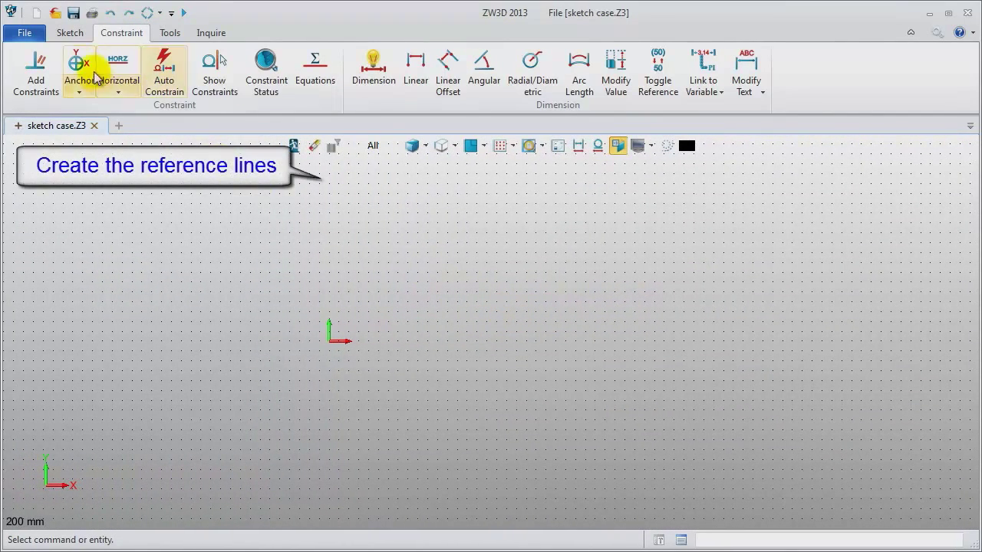
pyautogui.click(69, 32)
pyautogui.click(57, 65)
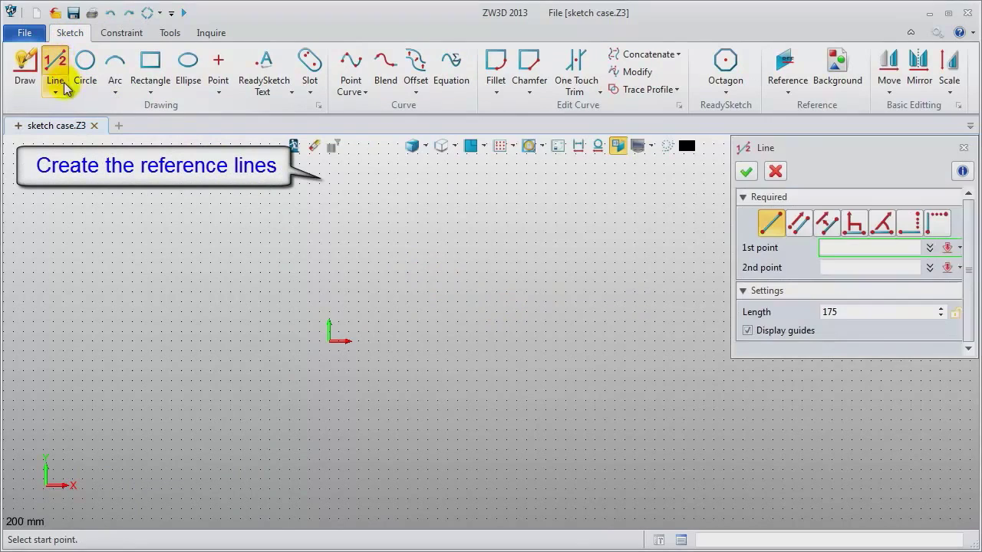
pyautogui.click(270, 345)
pyautogui.moveTo(705, 333); pyautogui.dragTo(548, 333, button='middle')
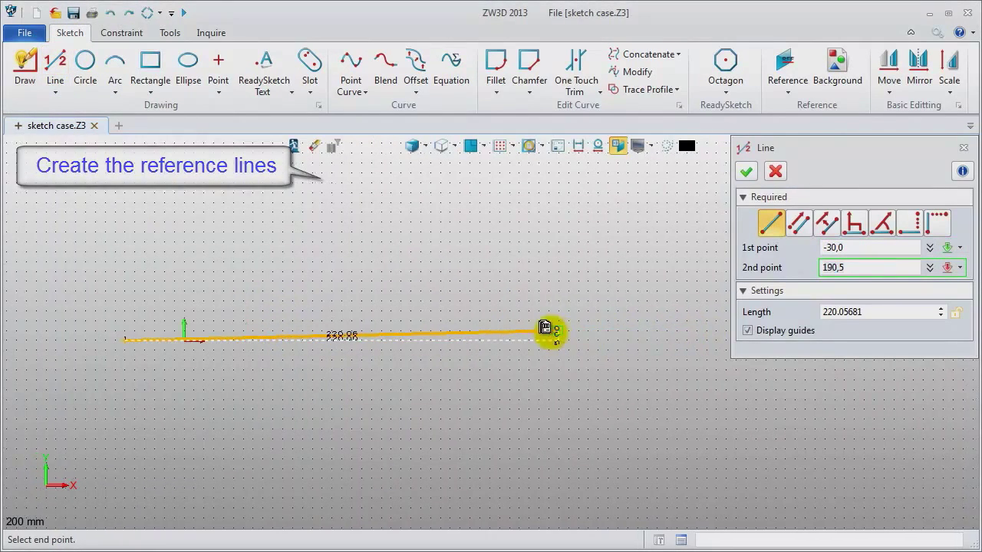
pyautogui.click(724, 342)
pyautogui.middleClick(391, 283)
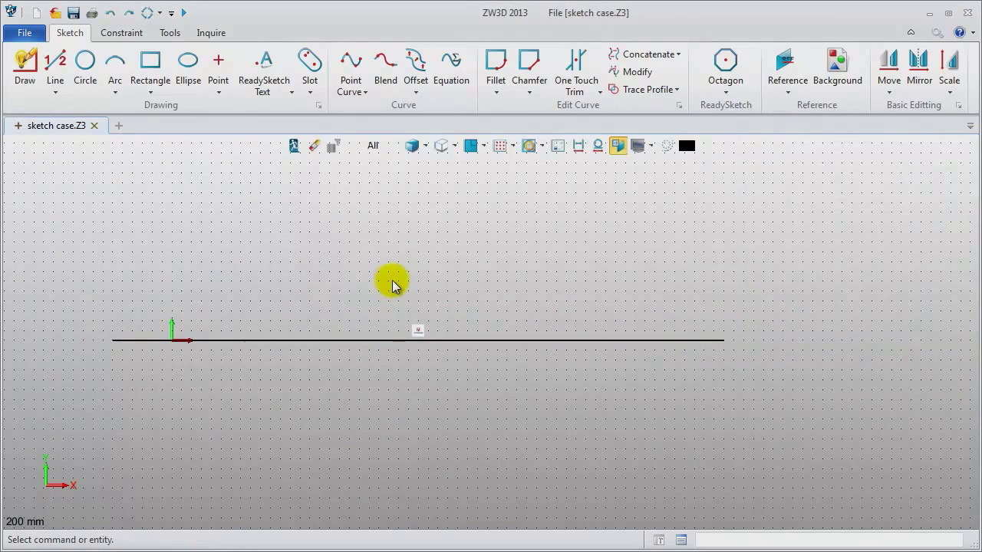
# Draw two horizontal reference lines above and below the first, starting at -30,50 and -30,-50, with the lower one ending at 280,-50
pyautogui.middleClick(394, 286)
pyautogui.click(114, 241)
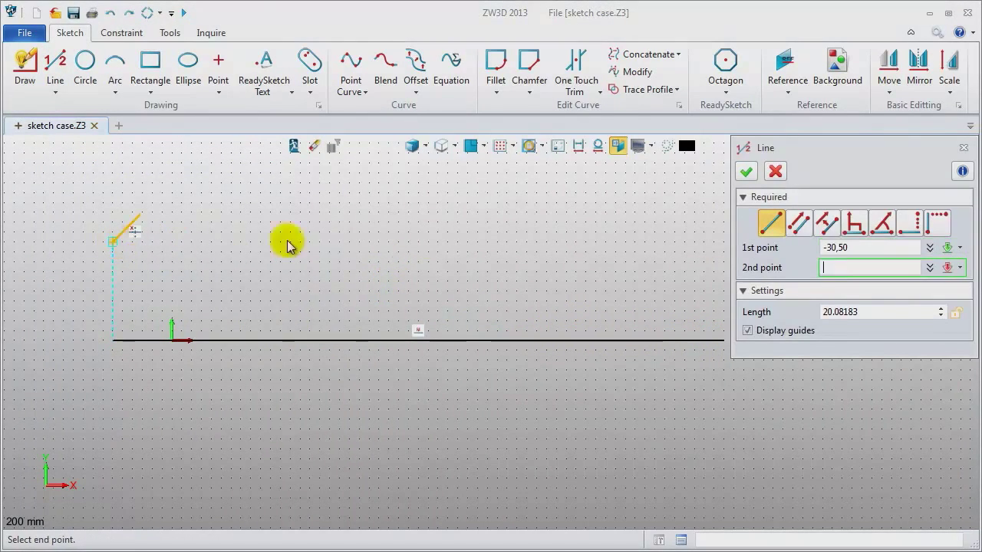
pyautogui.click(724, 246)
pyautogui.middleClick(621, 274)
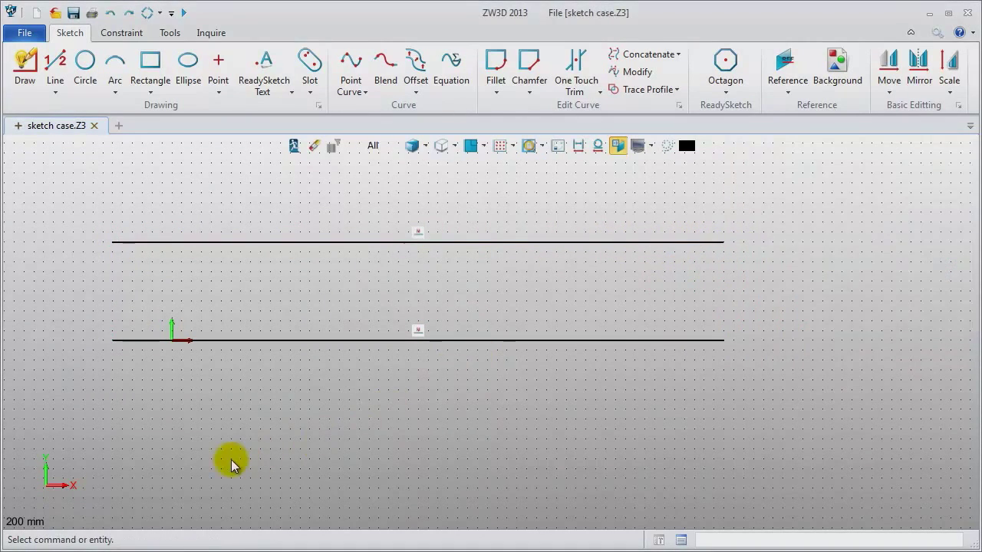
pyautogui.middleClick(108, 451)
pyautogui.click(114, 442)
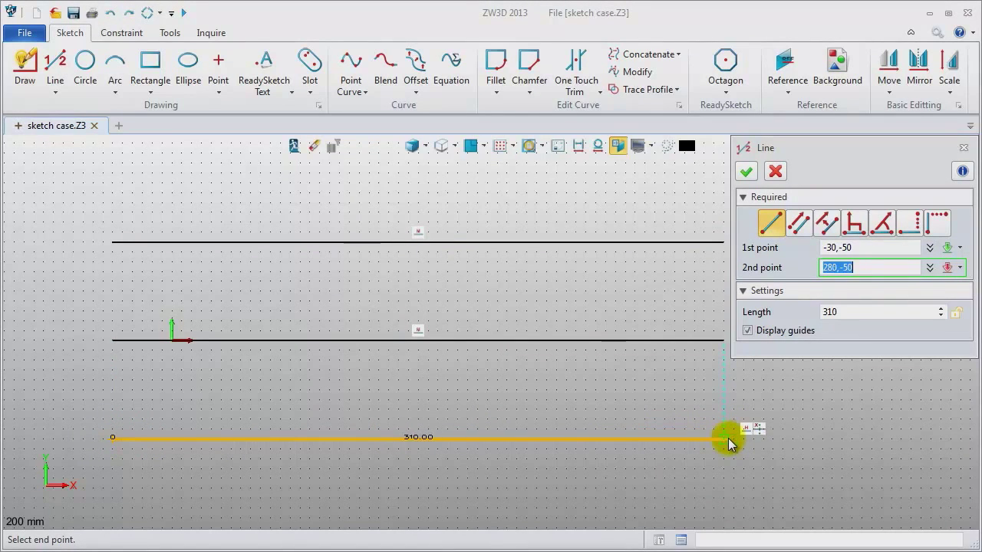
pyautogui.click(728, 440)
pyautogui.middleClick(801, 443)
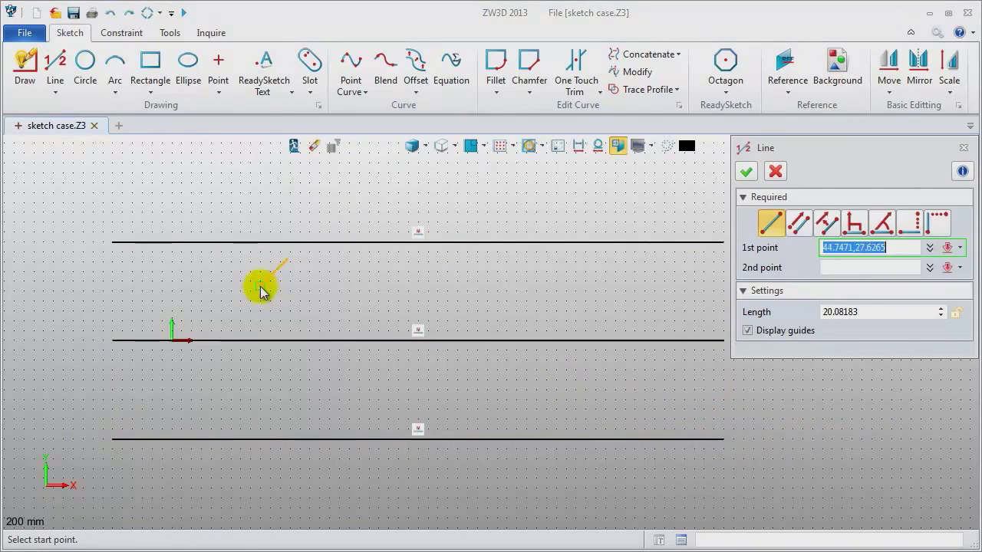
# Draw two vertical reference lines across all three horizontals, one through the origin starting at 0,90 and one starting at 80,90
pyautogui.click(172, 163)
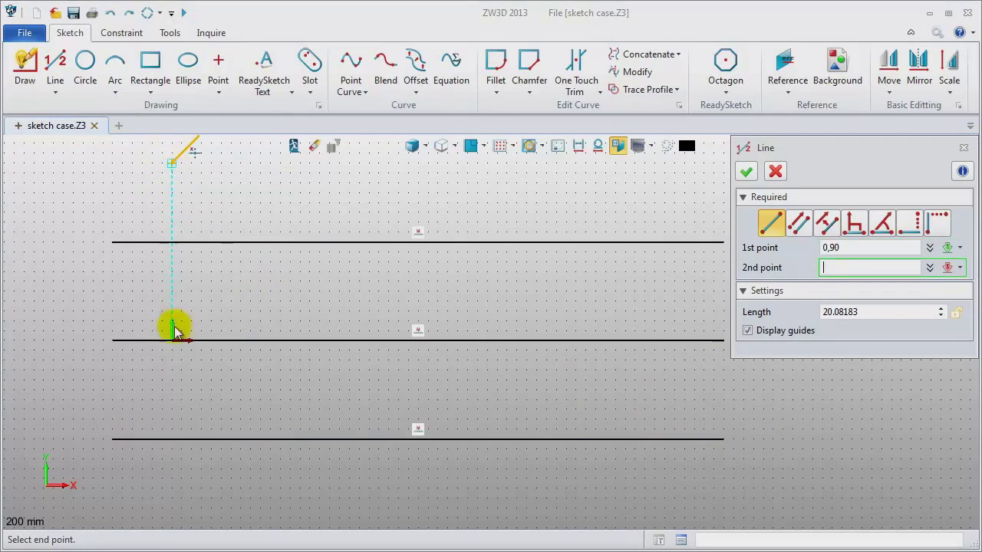
pyautogui.click(173, 495)
pyautogui.middleClick(175, 494)
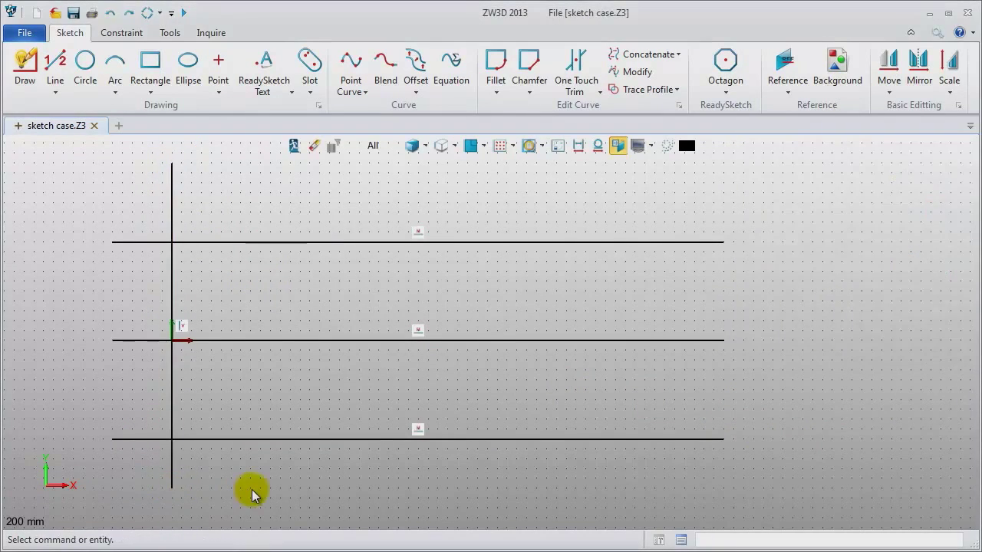
pyautogui.middleClick(276, 268)
pyautogui.click(330, 164)
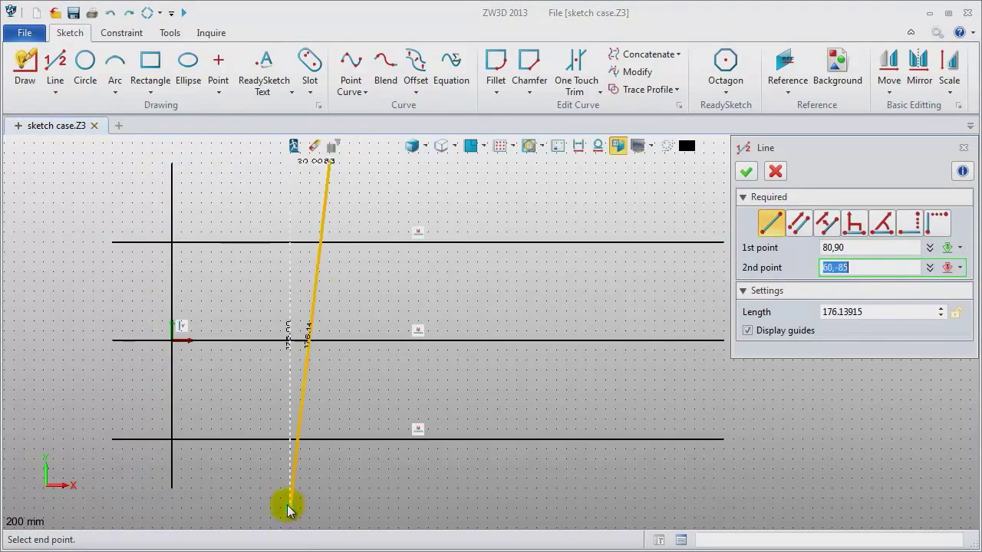
pyautogui.click(330, 498)
pyautogui.middleClick(346, 487)
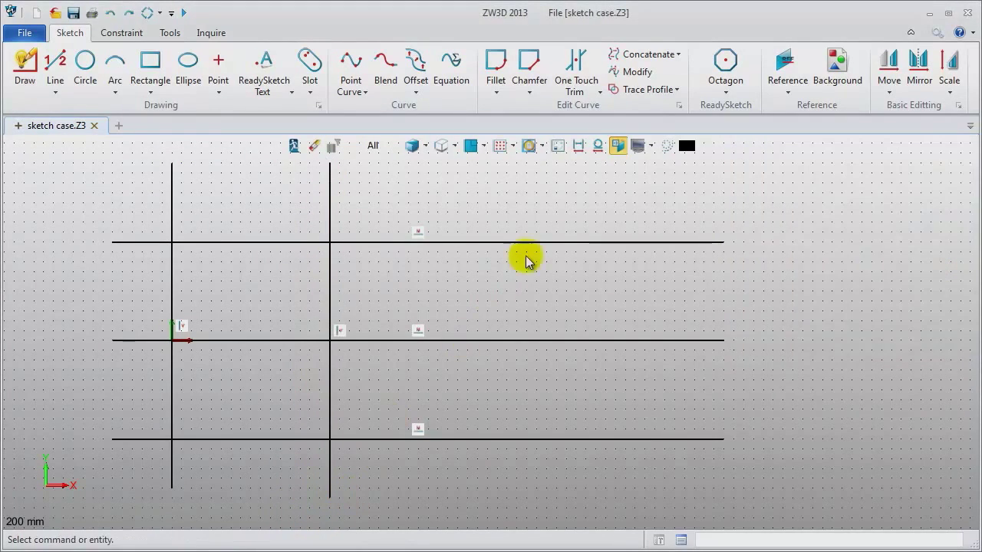
# Draw two more vertical reference lines across the horizontals, starting at 175,90 and 255,90
pyautogui.middleClick(527, 224)
pyautogui.click(517, 164)
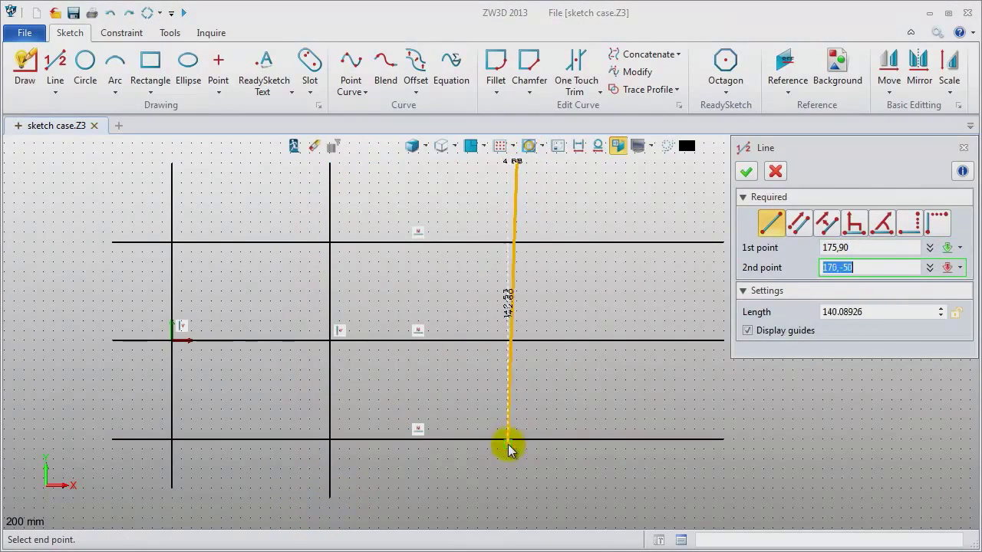
pyautogui.click(515, 497)
pyautogui.middleClick(632, 500)
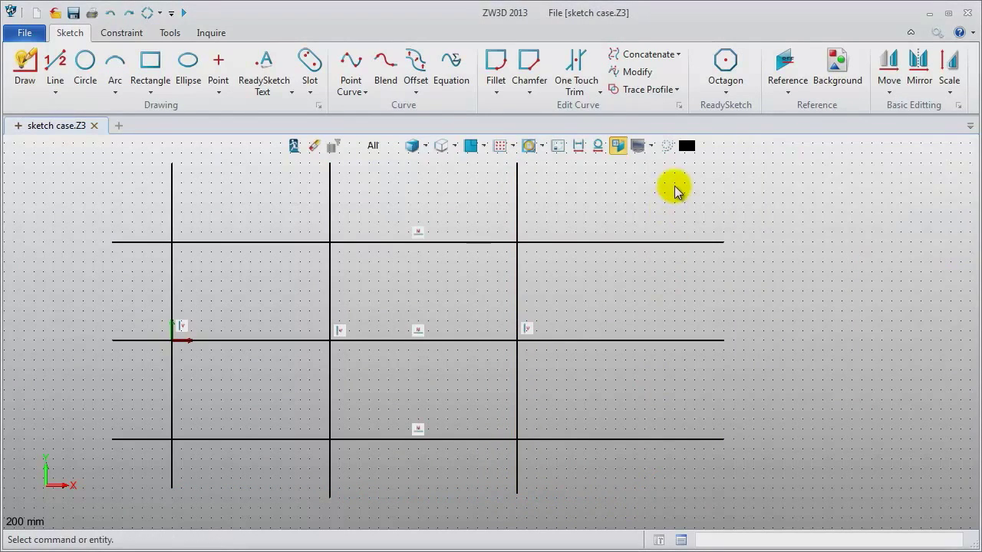
pyautogui.middleClick(675, 190)
pyautogui.click(675, 162)
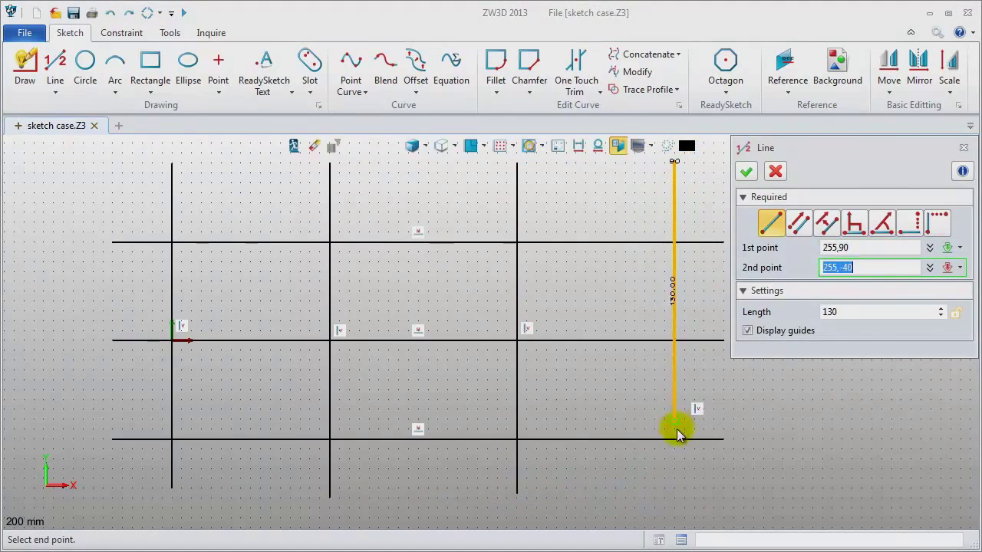
pyautogui.click(678, 492)
pyautogui.middleClick(820, 508)
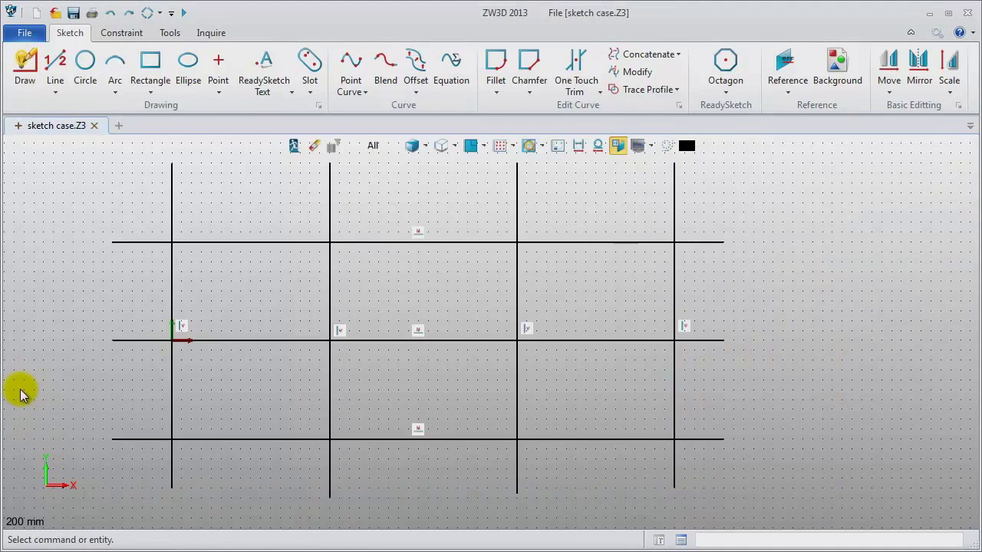
# Constrain the first vertical line and the middle horizontal line to pass through the origin with point-on-line constraints
pyautogui.click(123, 30)
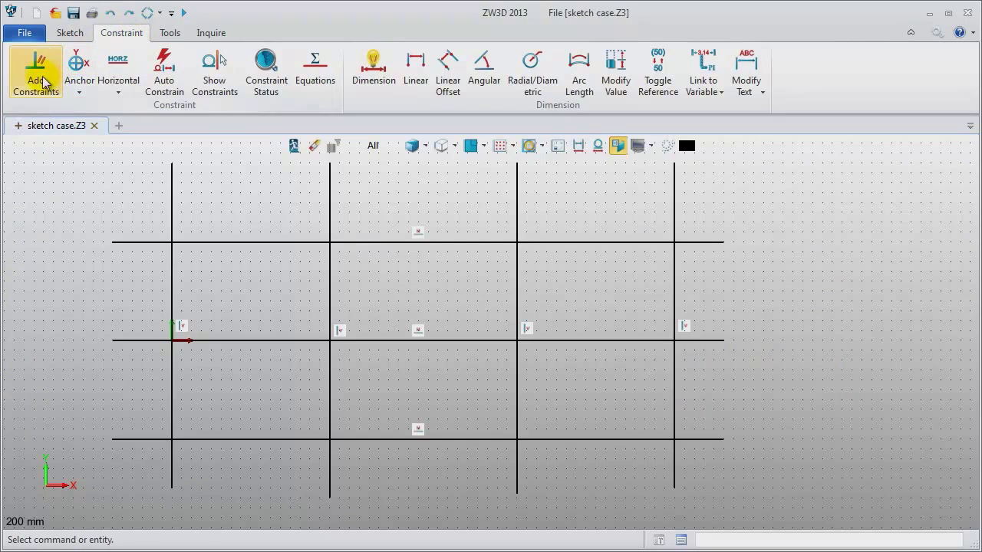
pyautogui.click(44, 82)
pyautogui.click(170, 294)
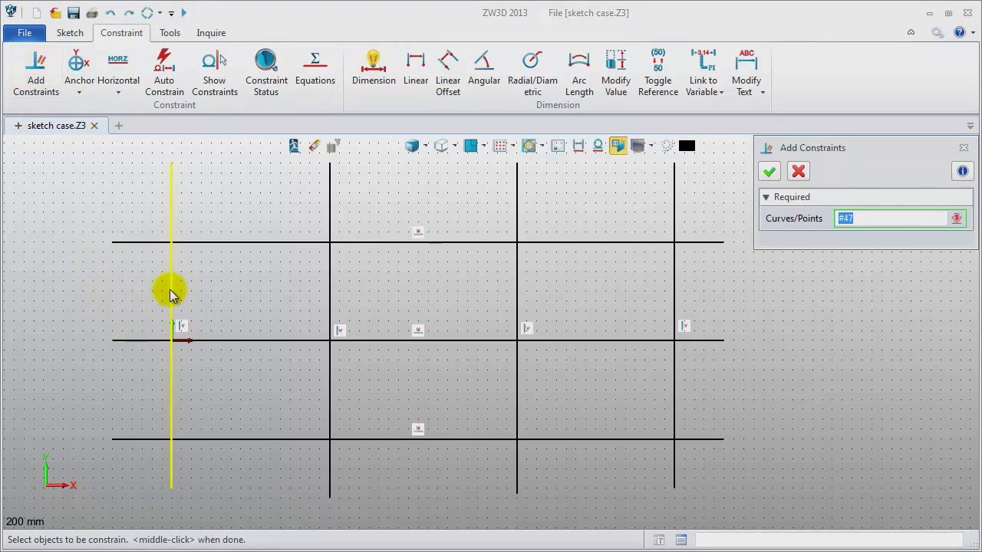
pyautogui.click(172, 340)
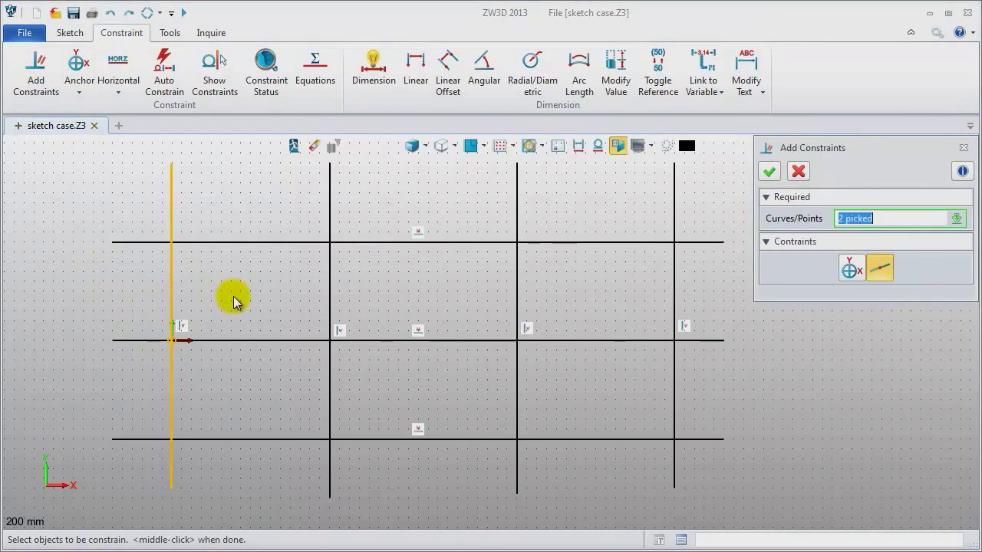
pyautogui.middleClick(235, 303)
pyautogui.click(173, 342)
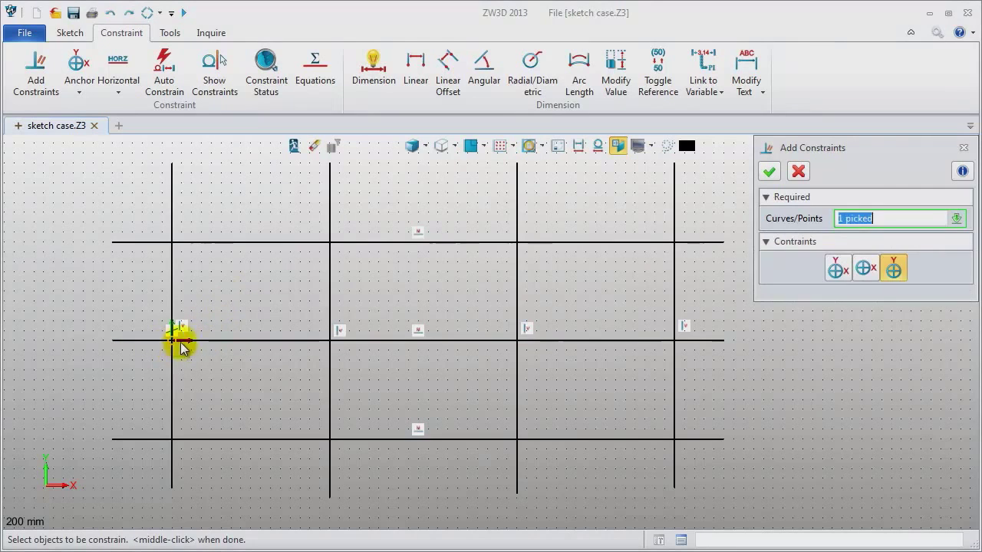
pyautogui.click(231, 341)
pyautogui.middleClick(235, 373)
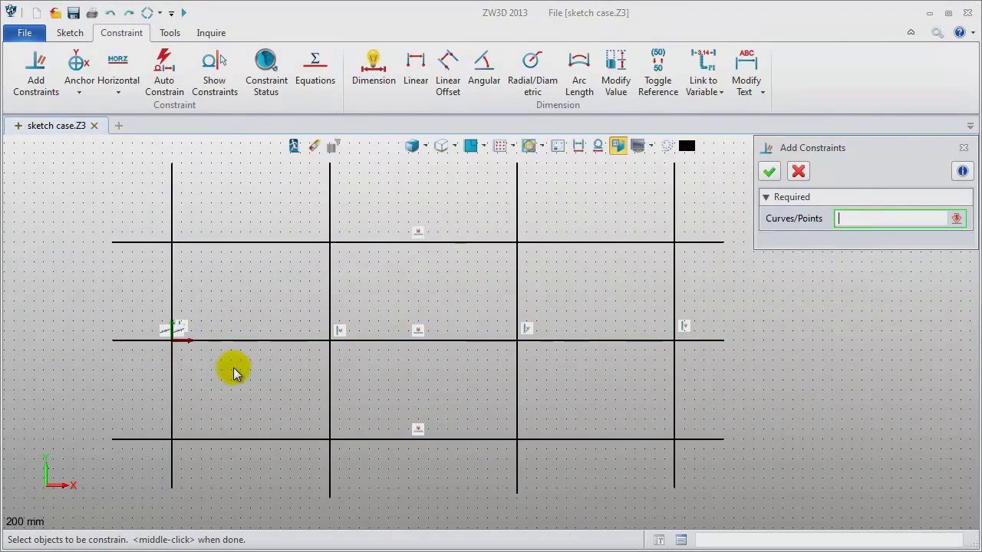
# Dimension the distance between the upper and middle horizontal lines as 70 mm
pyautogui.click(369, 88)
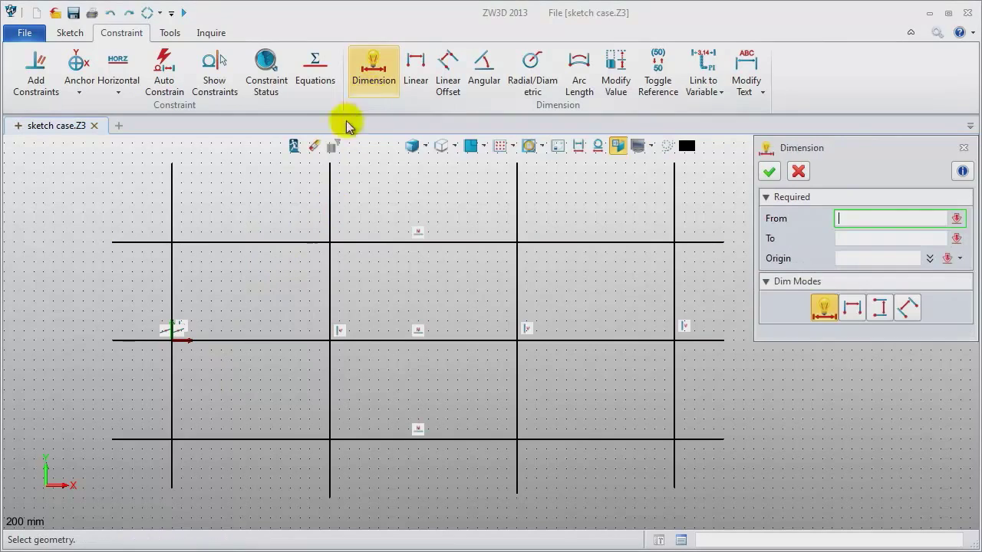
pyautogui.click(127, 244)
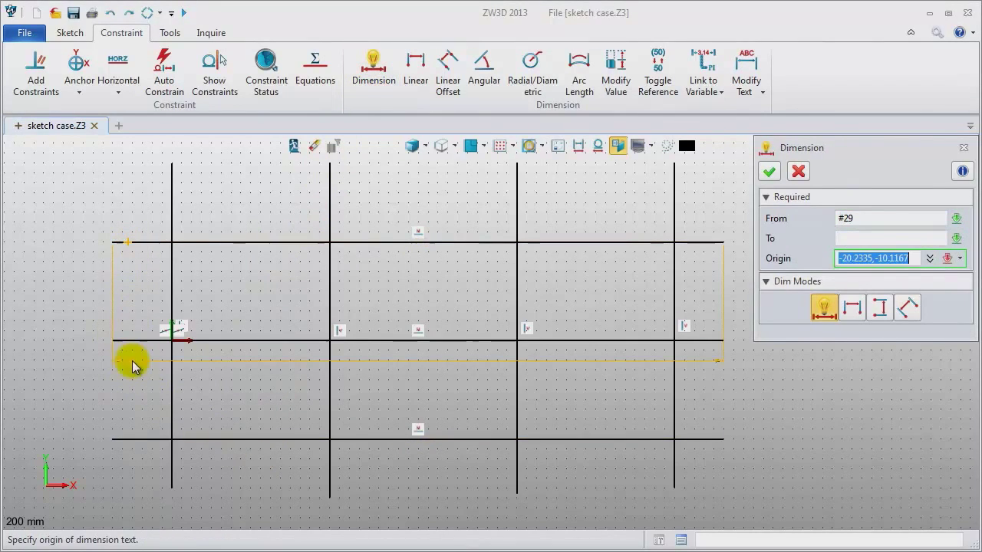
pyautogui.click(115, 295)
pyautogui.write('70')
pyautogui.press('Return')
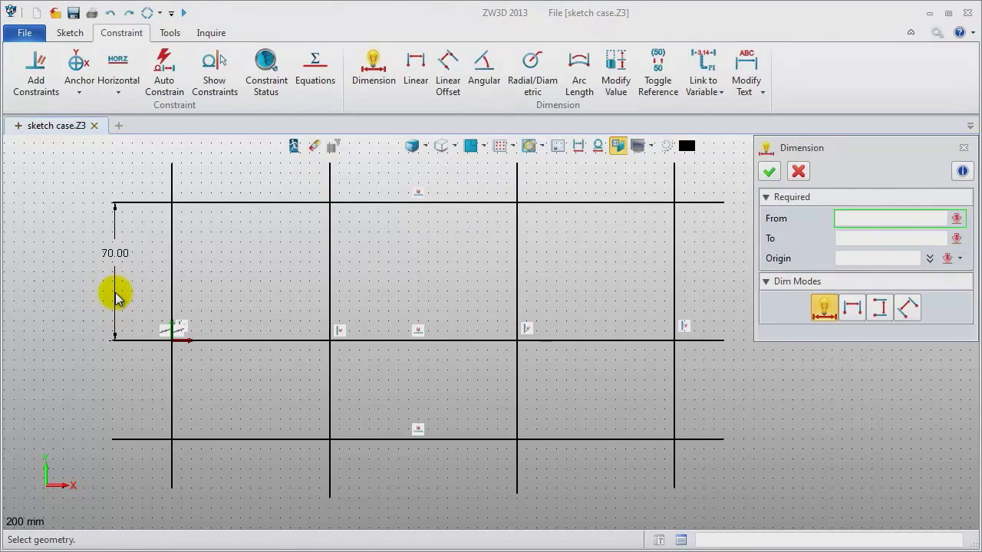
# Dimension the distance between the middle and lower horizontal lines as 40 mm
pyautogui.click(130, 342)
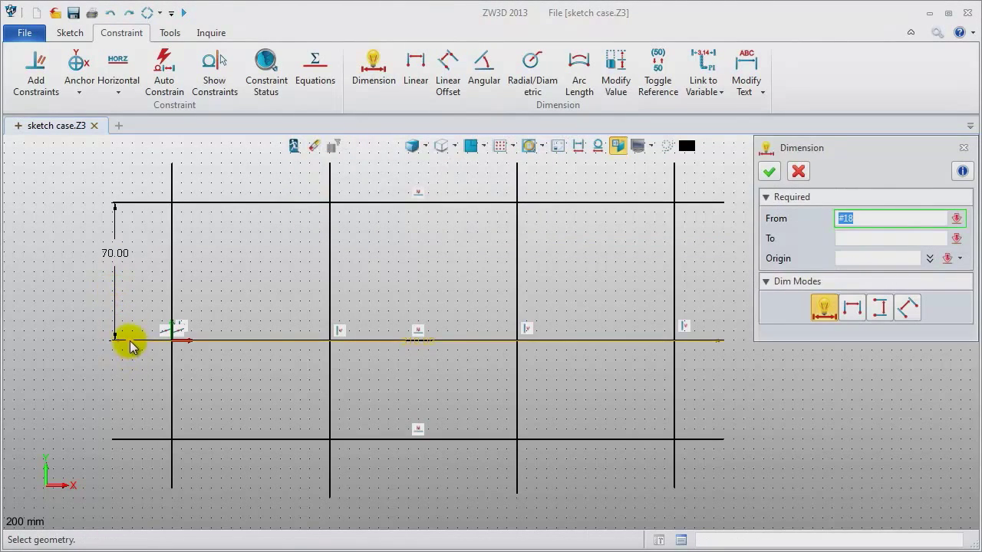
pyautogui.click(117, 438)
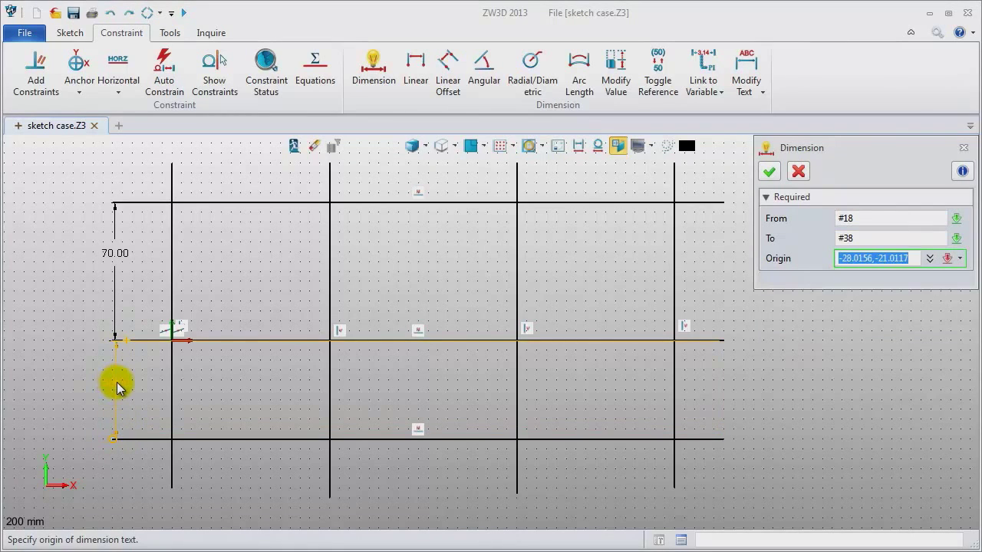
pyautogui.click(117, 391)
pyautogui.write('40')
pyautogui.press('Return')
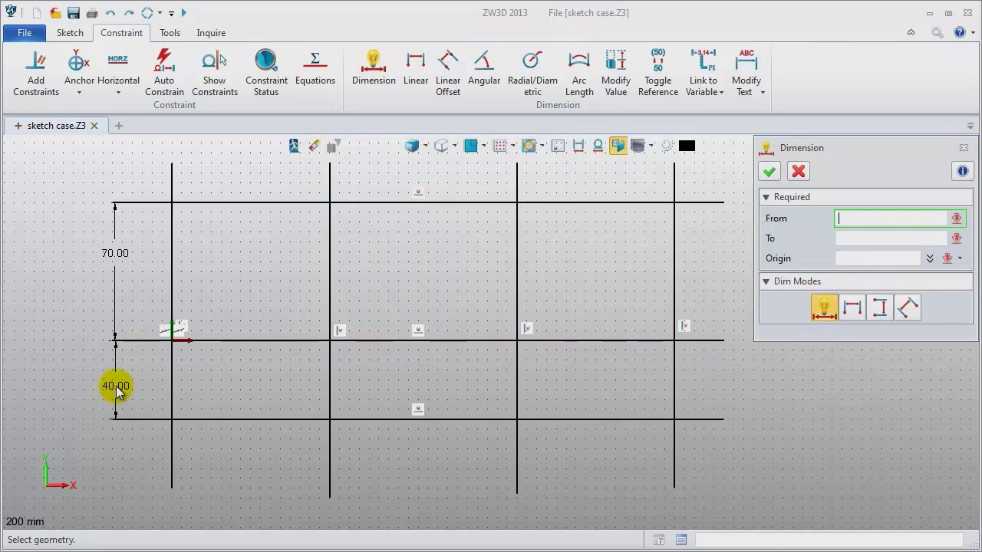
# Dimension the second and third vertical lines at 60 mm and 180 mm from the vertical line through the origin
pyautogui.click(173, 481)
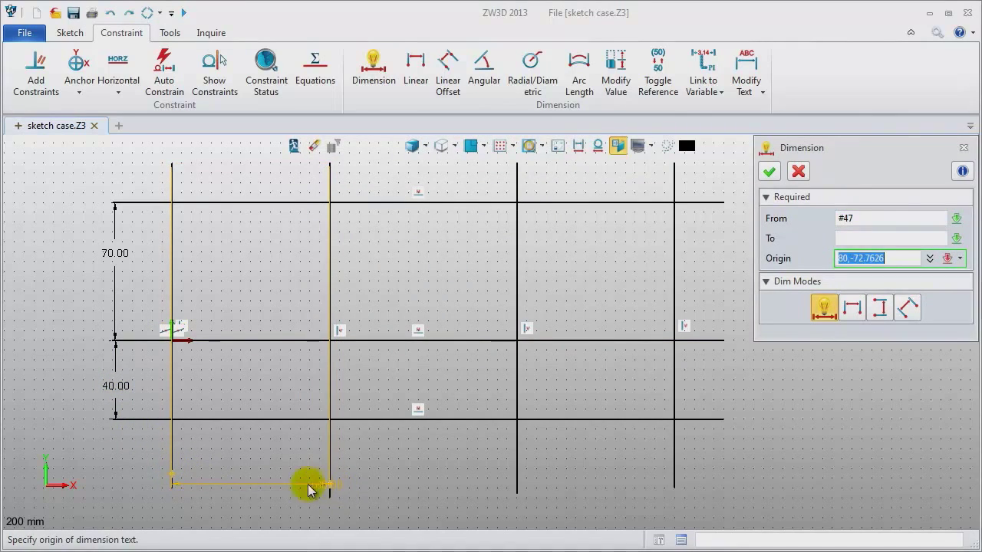
pyautogui.click(251, 491)
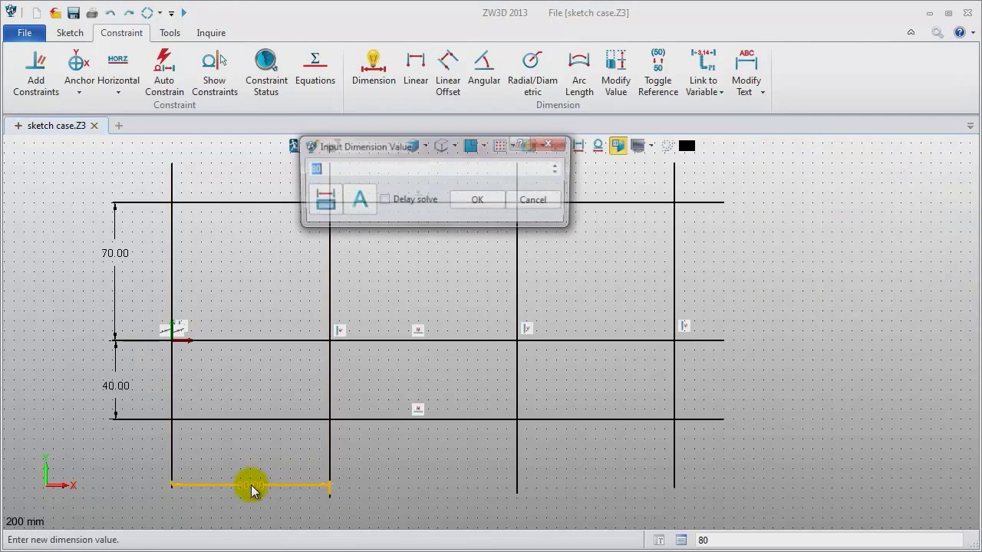
pyautogui.write('60')
pyautogui.press('Return')
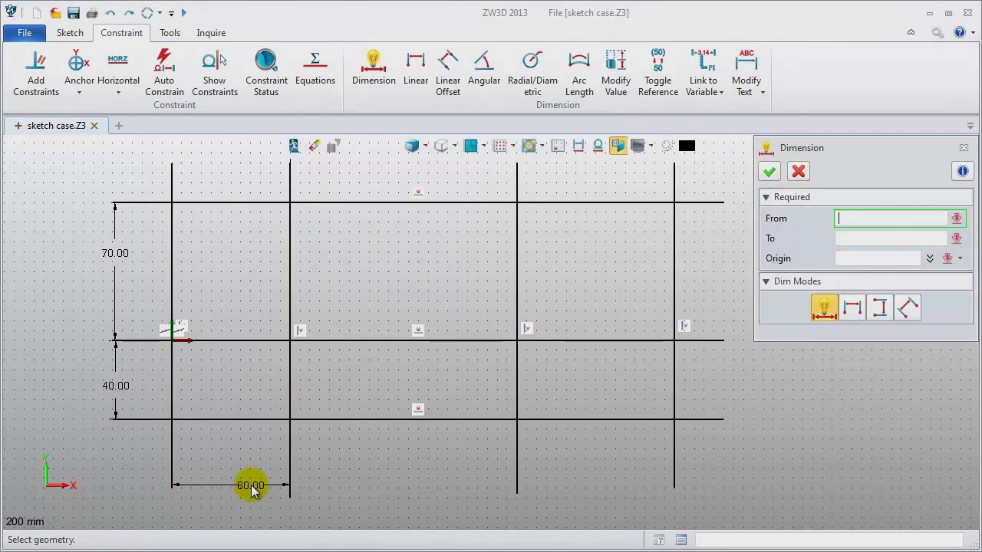
pyautogui.click(175, 482)
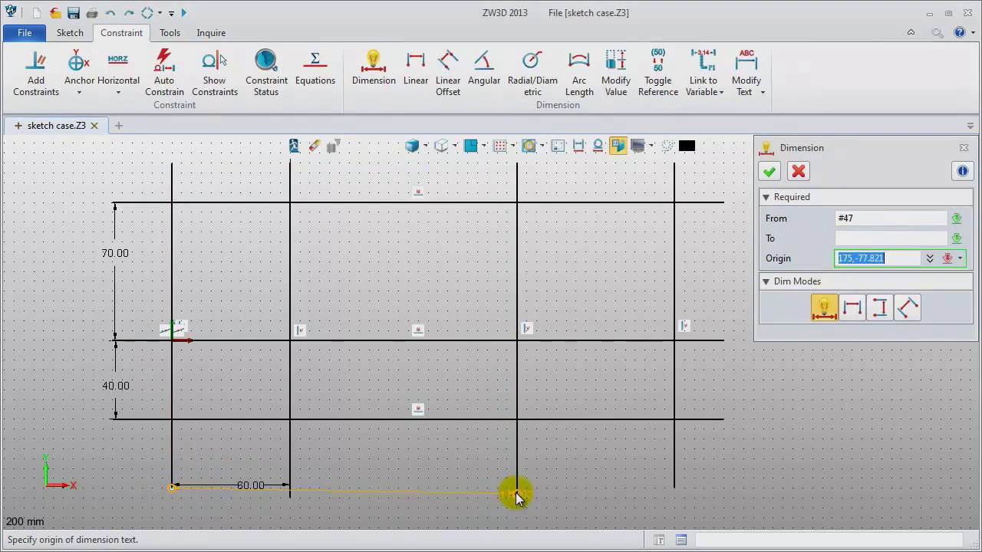
pyautogui.click(346, 519)
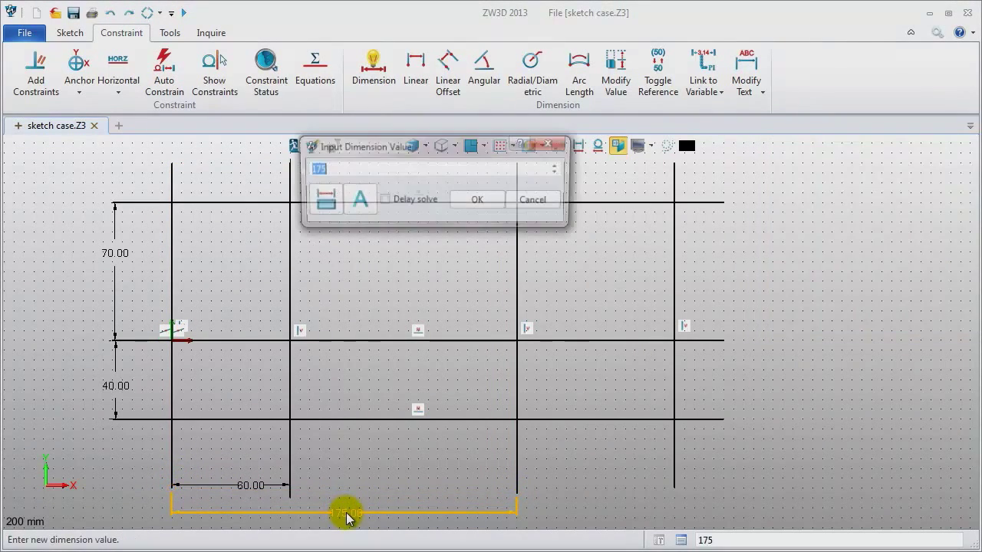
pyautogui.press('Return')
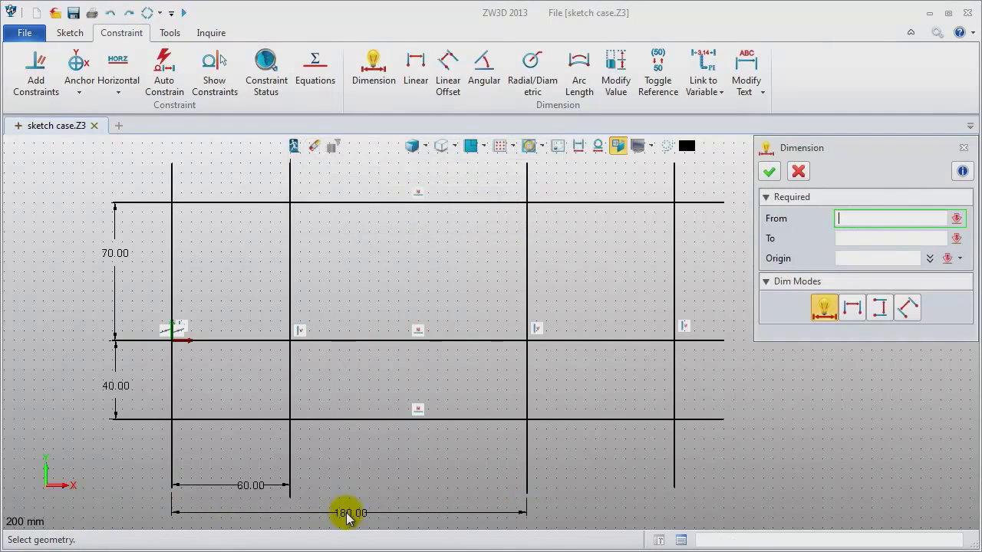
# Dimension the fourth vertical line at 290 mm from the vertical line through the origin and finish dimensioning
pyautogui.click(172, 487)
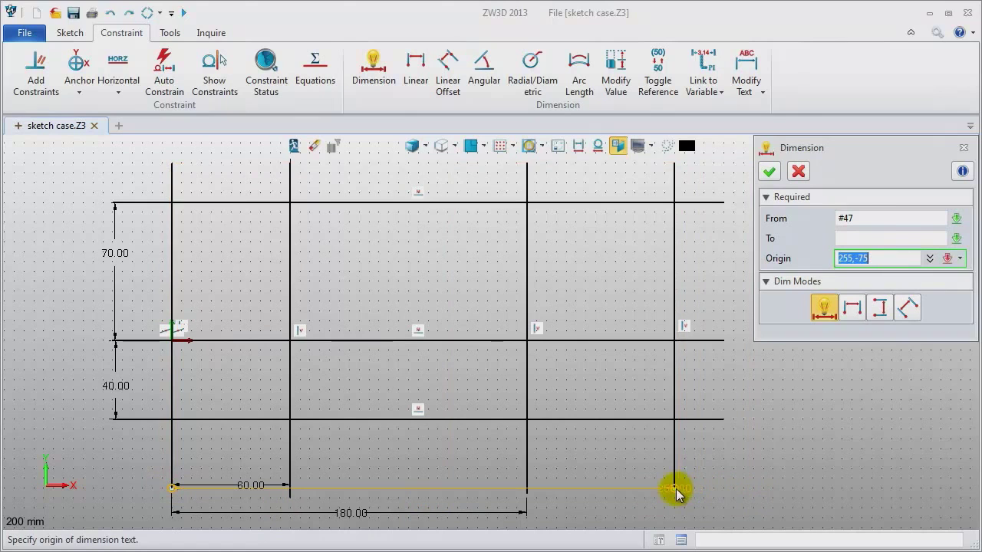
pyautogui.moveTo(539, 524); pyautogui.dragTo(539, 495, button='middle')
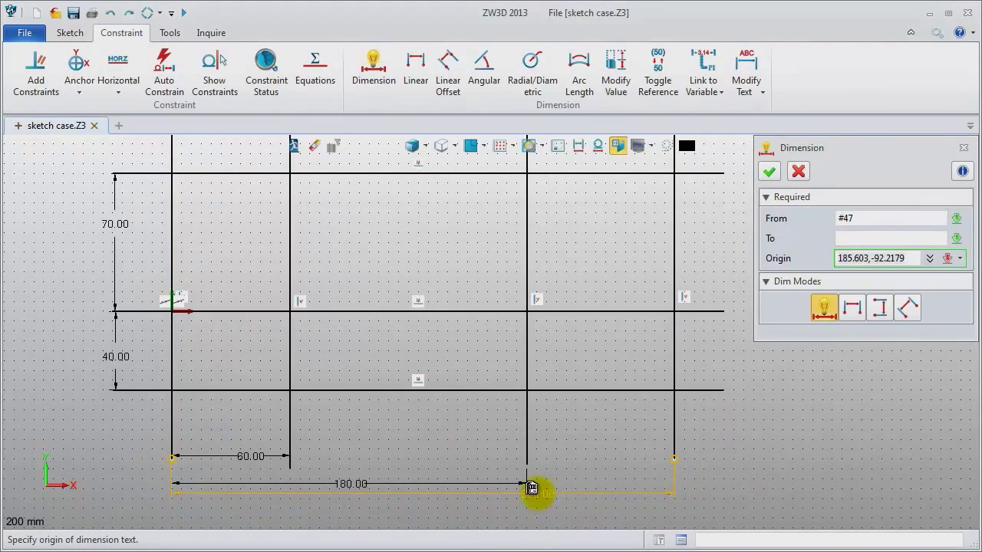
pyautogui.click(479, 513)
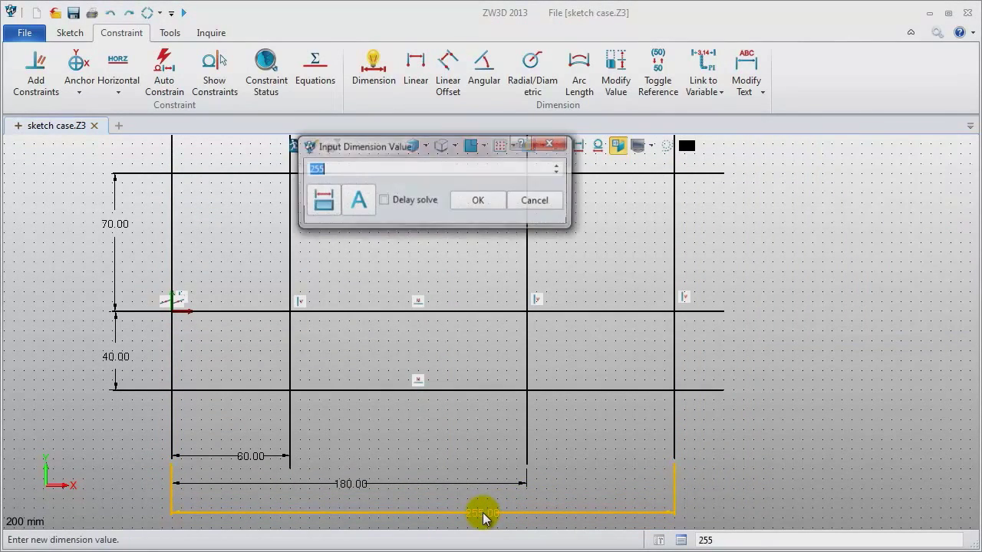
pyautogui.write('290')
pyautogui.press('Return')
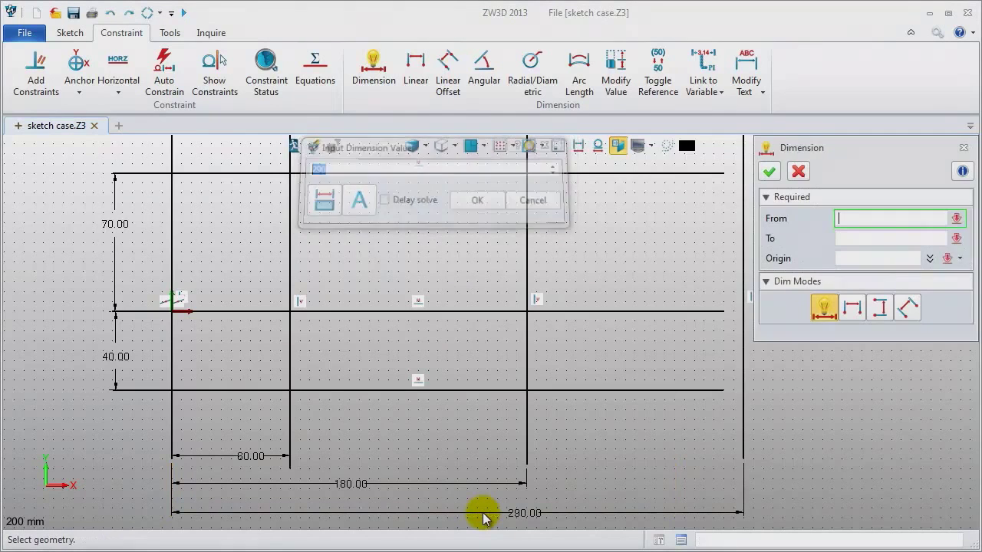
pyautogui.click(964, 148)
# Stretch the right ends of the three horizontal reference lines past the vertical line at 290 mm
pyautogui.moveTo(873, 313); pyautogui.dragTo(874, 306, button='middle')
pyautogui.click(723, 396)
pyautogui.moveTo(723, 397); pyautogui.dragTo(767, 393)
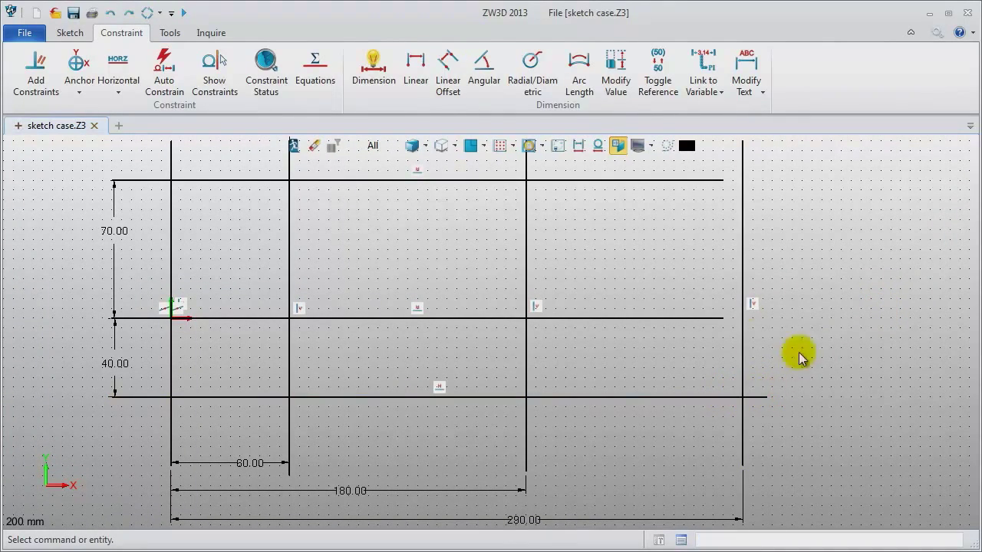
pyautogui.click(719, 319)
pyautogui.moveTo(721, 320); pyautogui.dragTo(781, 319)
pyautogui.click(722, 182)
pyautogui.moveTo(723, 181); pyautogui.dragTo(782, 181)
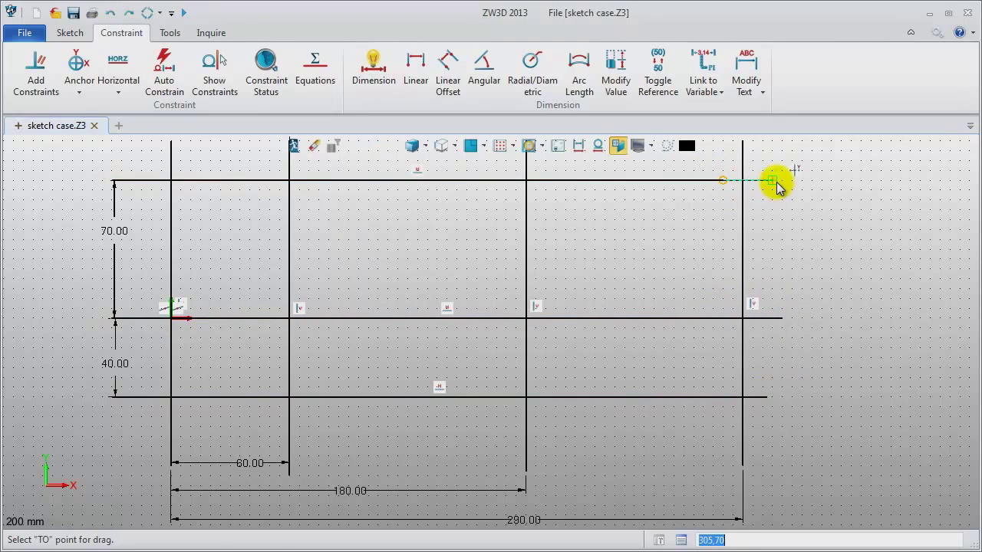
# Toggle the three horizontal and four vertical reference lines to construction geometry
pyautogui.click(185, 181)
pyautogui.click(207, 320)
pyautogui.click(196, 398)
pyautogui.click(170, 380)
pyautogui.click(290, 370)
pyautogui.click(527, 368)
pyautogui.click(745, 374)
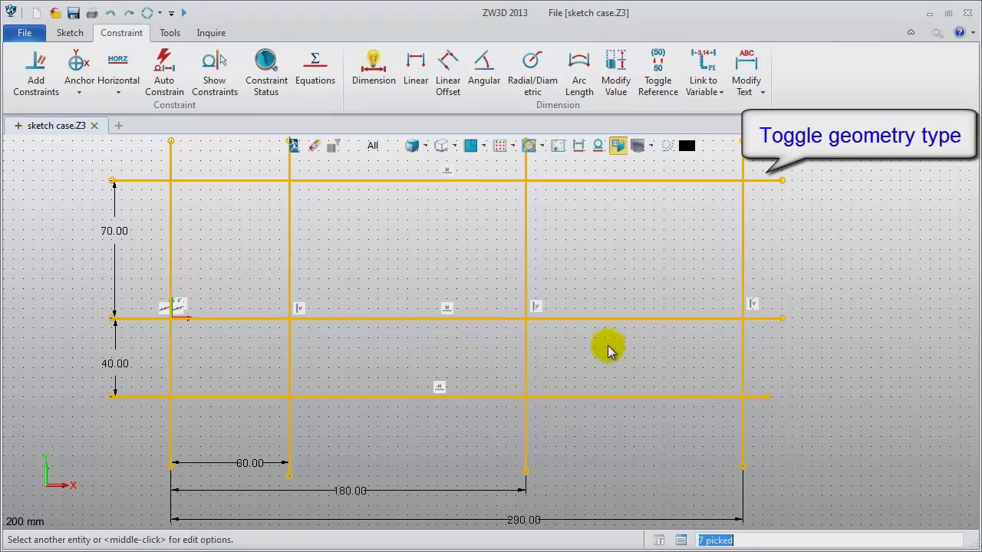
pyautogui.middleClick(607, 346)
pyautogui.click(605, 333)
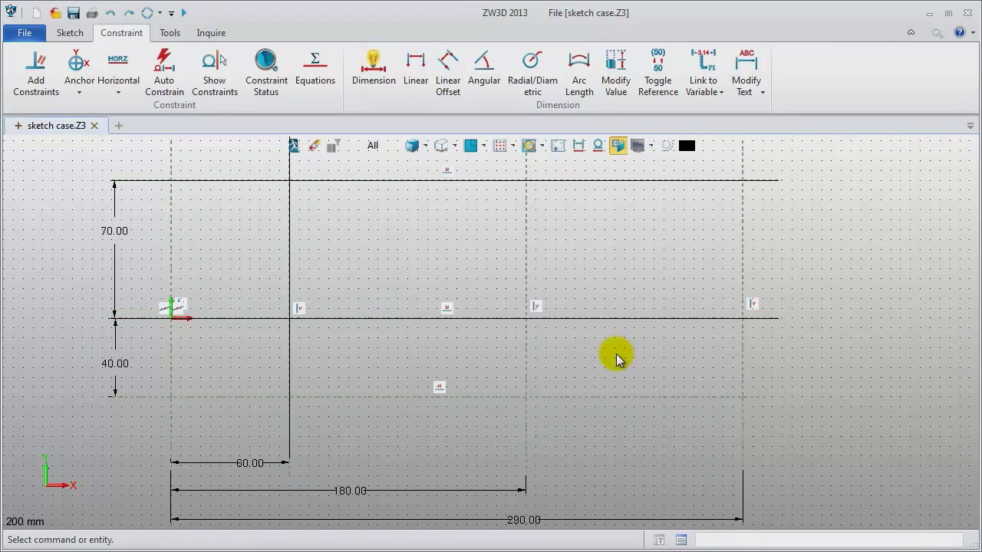
pyautogui.moveTo(618, 361); pyautogui.dragTo(615, 352, button='middle')
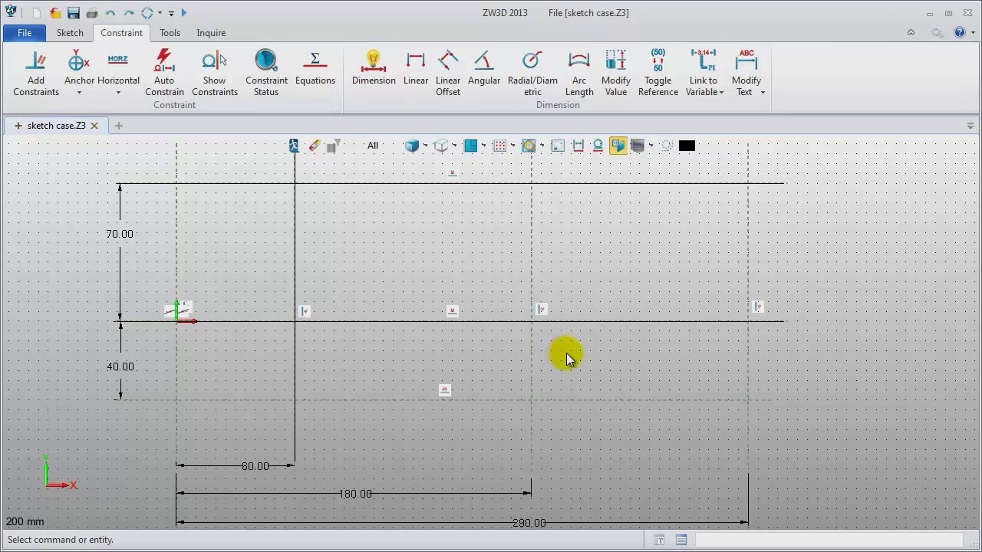
# Draw a circle of radius 20 mm centred on the origin
pyautogui.click(69, 32)
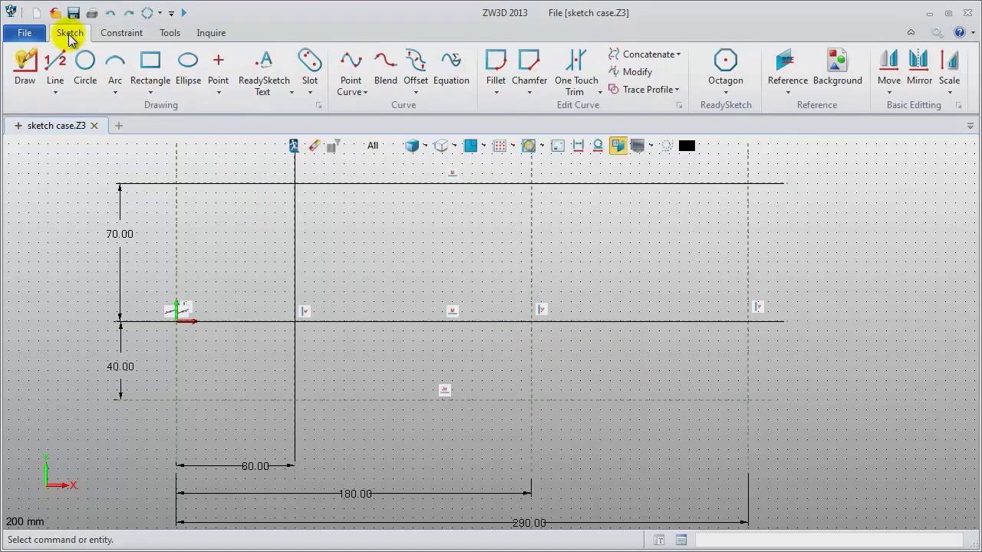
pyautogui.click(100, 86)
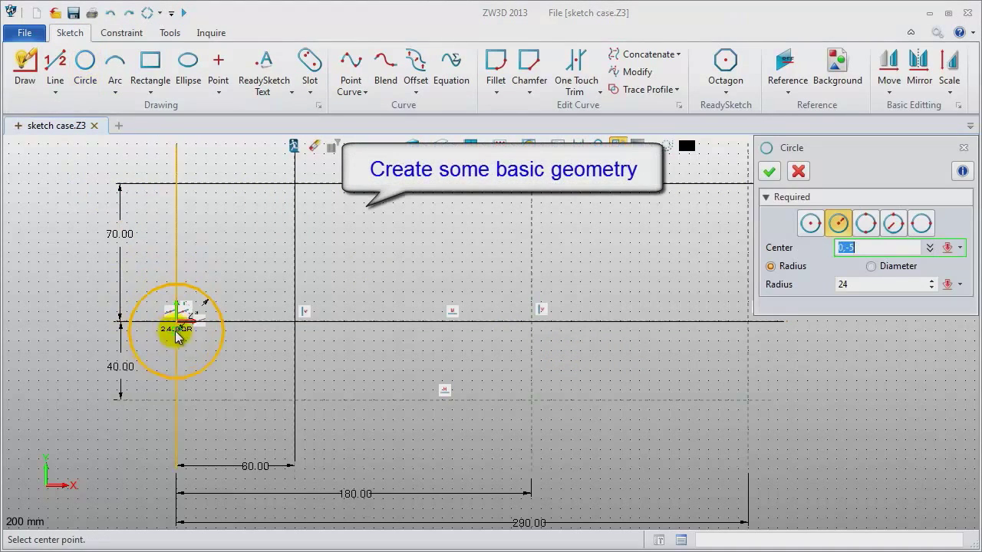
pyautogui.click(810, 224)
pyautogui.click(839, 224)
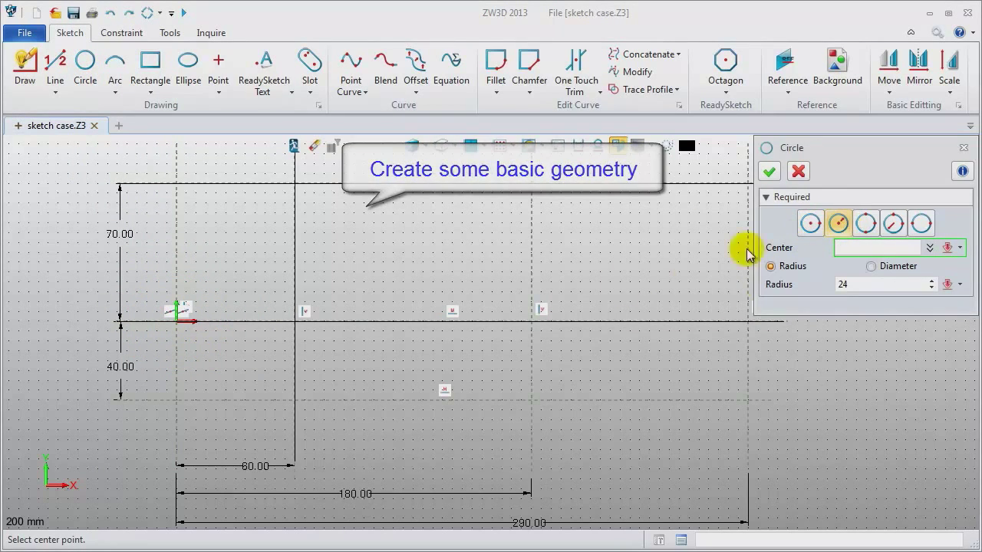
pyautogui.click(178, 325)
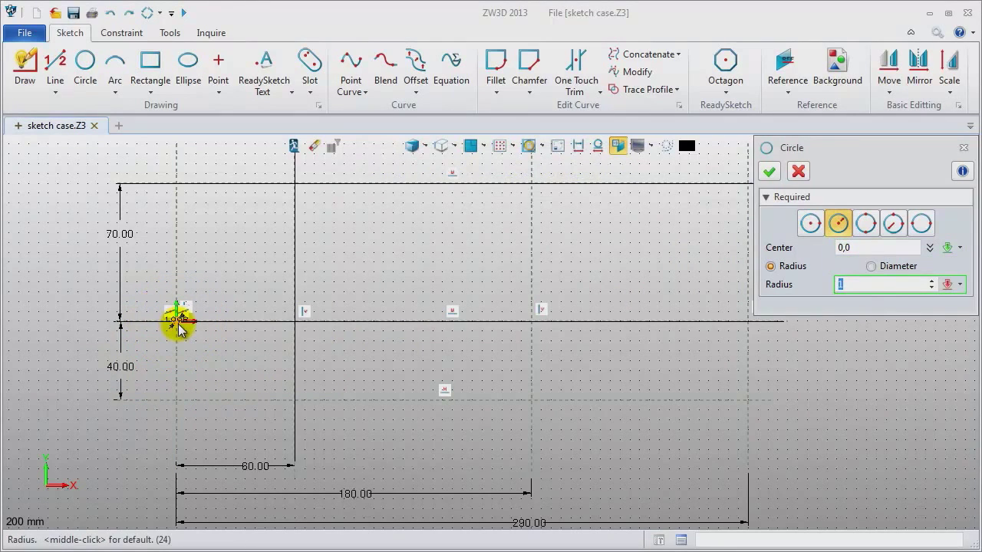
pyautogui.write('20')
pyautogui.press('Return')
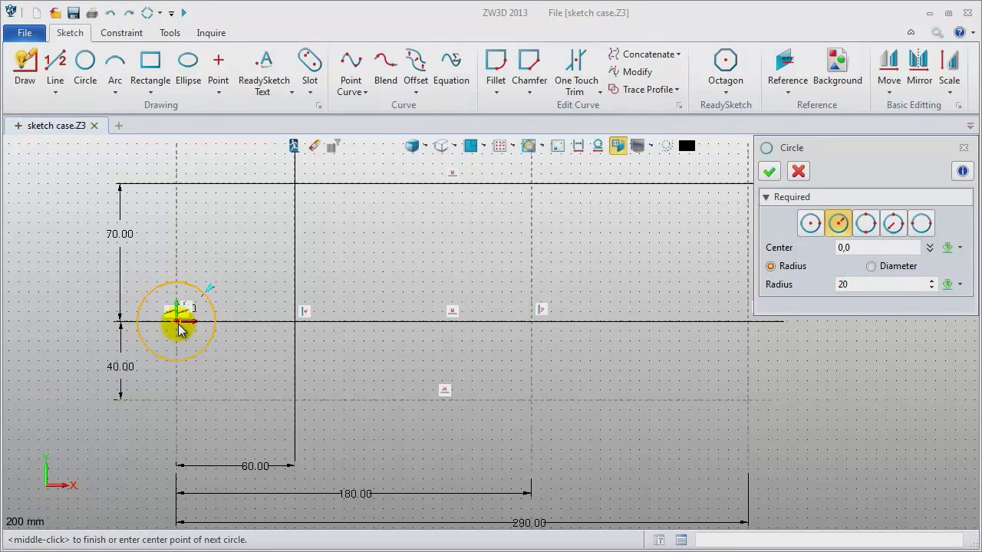
pyautogui.middleClick(221, 345)
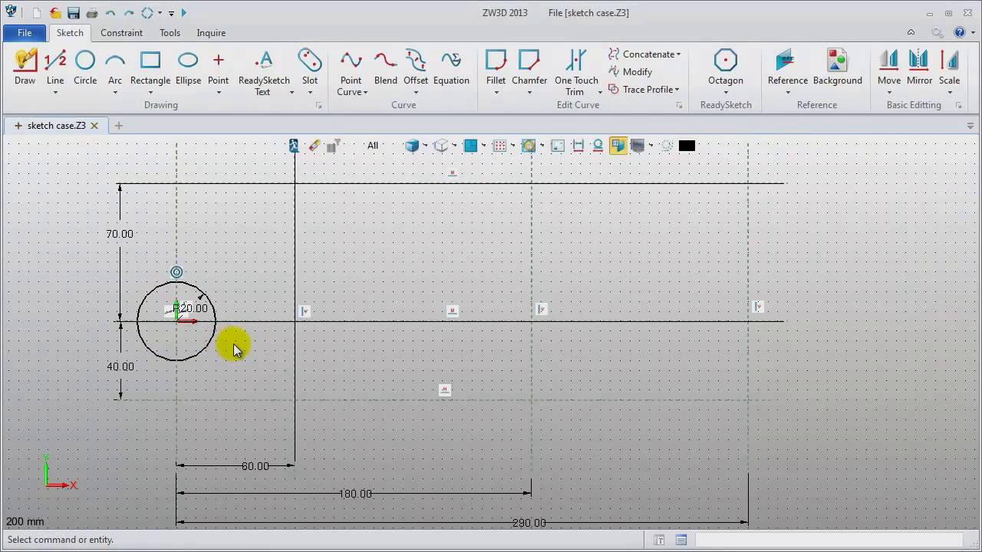
# Draw a circle of radius 12 mm centred where the 60 mm vertical line crosses the lower horizontal line
pyautogui.middleClick(234, 349)
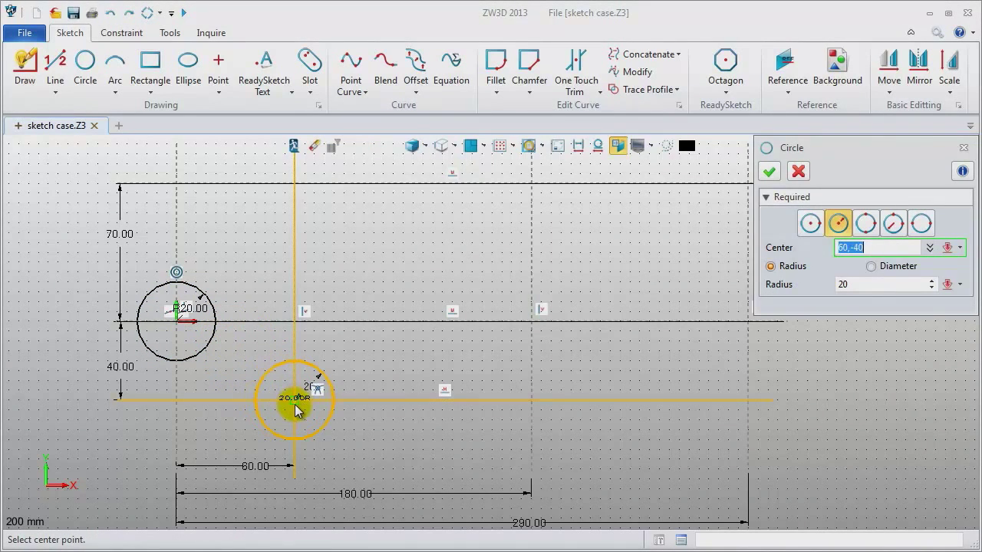
pyautogui.click(296, 408)
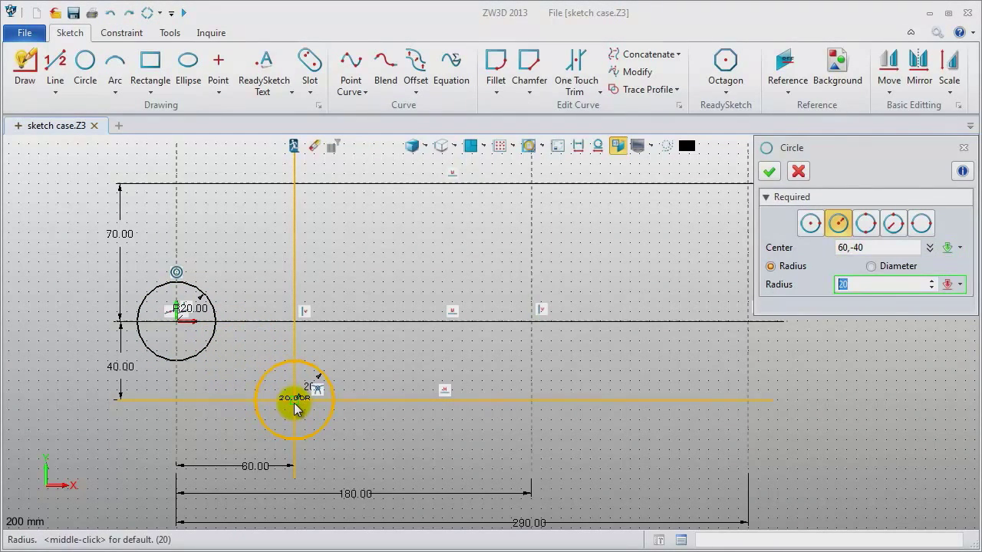
pyautogui.press('Return')
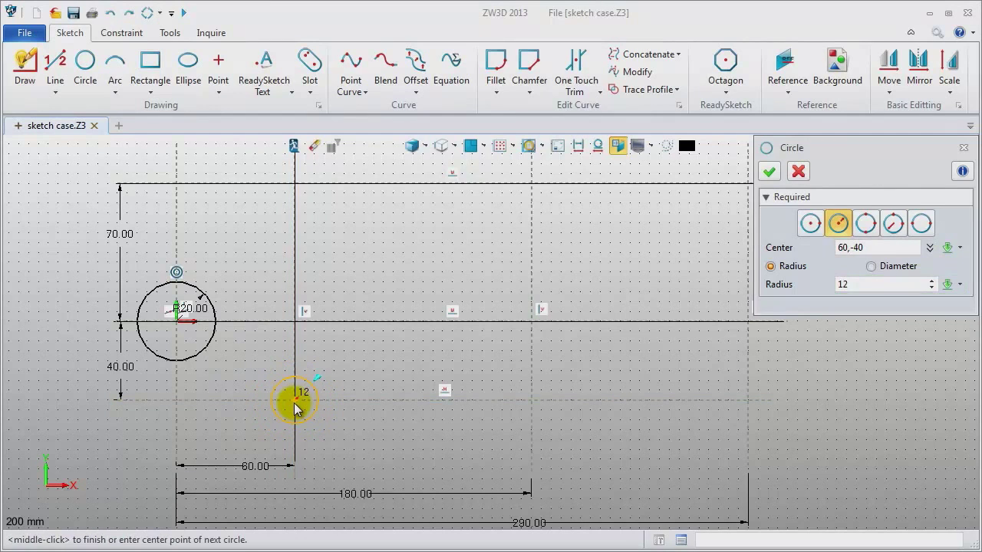
pyautogui.middleClick(296, 408)
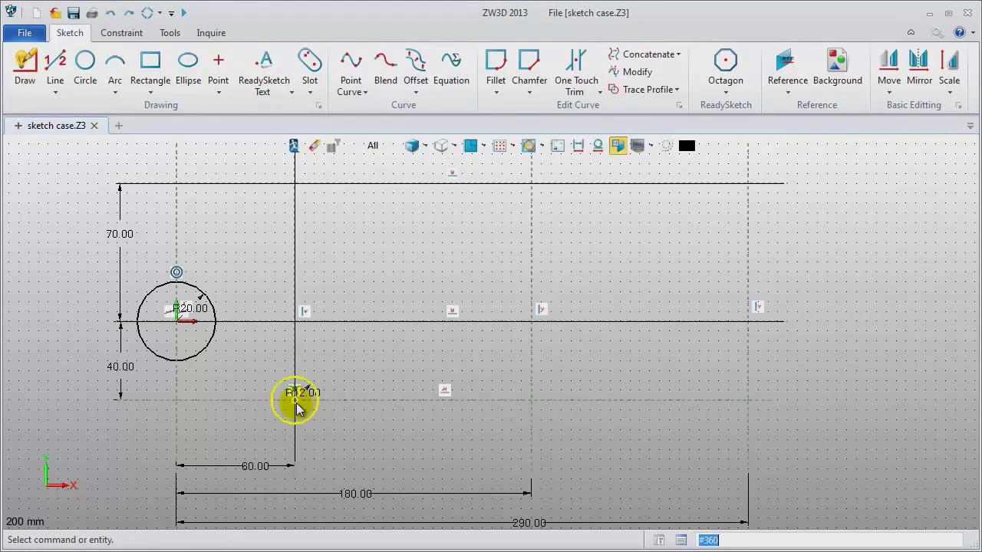
# Add a concentric circle of radius 20 mm around the 12 mm radius circle at 60,-40
pyautogui.middleClick(346, 423)
pyautogui.click(295, 403)
pyautogui.click(295, 403)
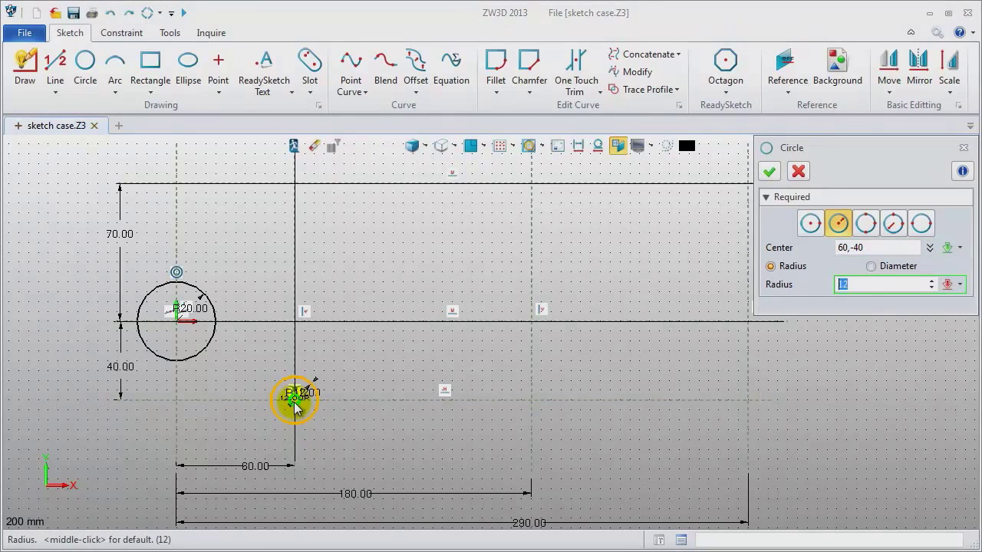
pyautogui.press('Return')
pyautogui.middleClick(381, 393)
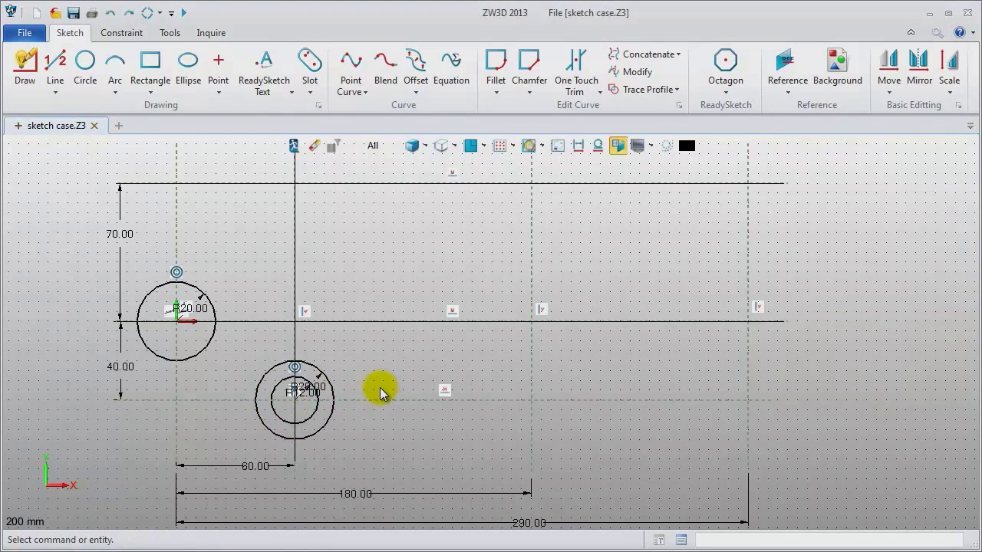
# Draw a circle of radius 12 mm centred where the 290 mm vertical line crosses the lower horizontal line
pyautogui.middleClick(382, 392)
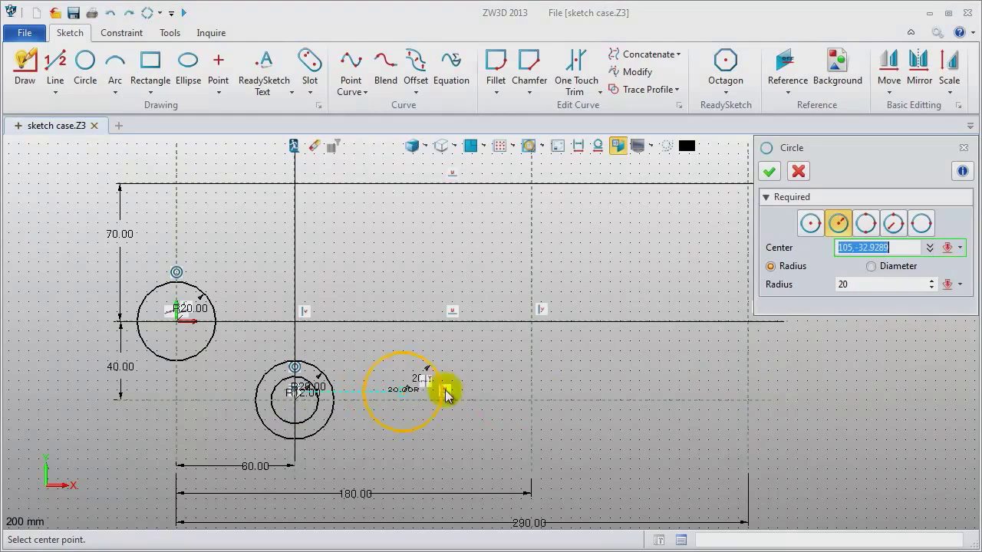
pyautogui.click(750, 408)
pyautogui.write('12')
pyautogui.press('Return')
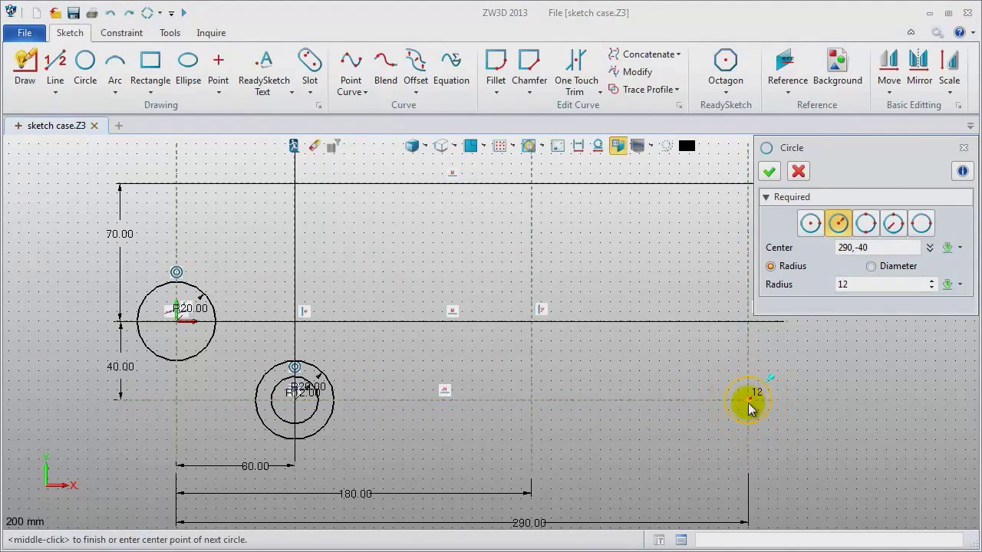
pyautogui.middleClick(750, 408)
# Add a concentric circle of radius 24 mm around the 12 mm radius circle at 290,-40
pyautogui.middleClick(749, 408)
pyautogui.click(749, 408)
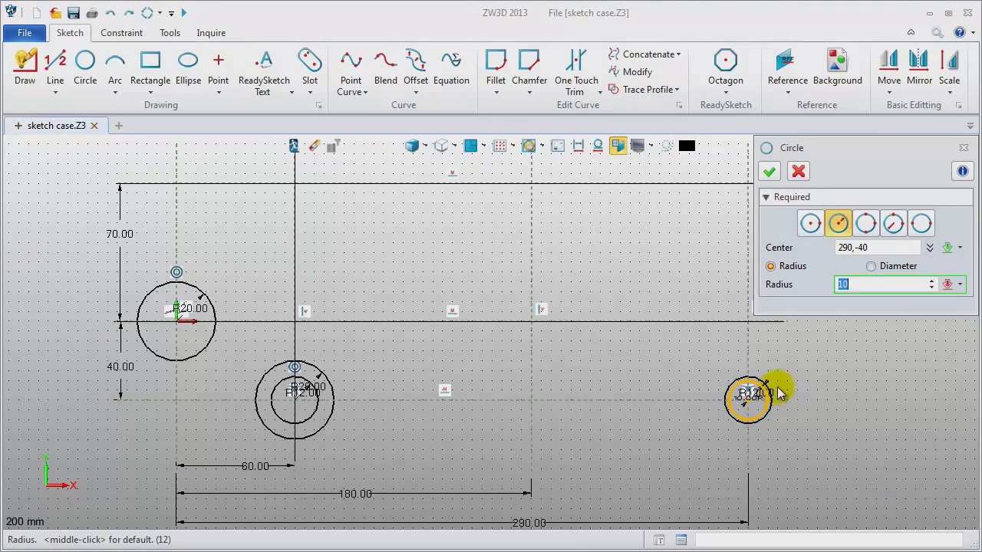
pyautogui.write('2')
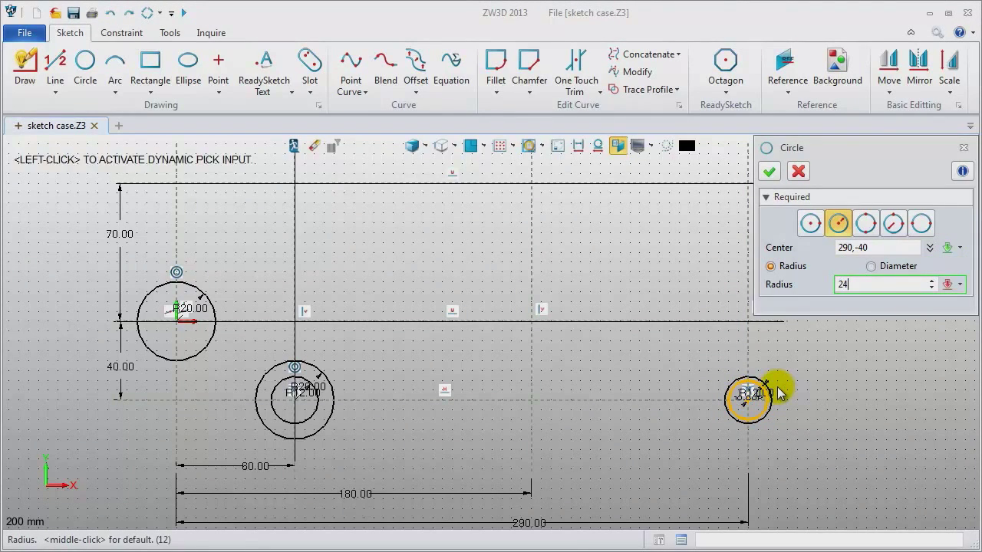
pyautogui.write('4')
pyautogui.press('Return')
pyautogui.middleClick(824, 408)
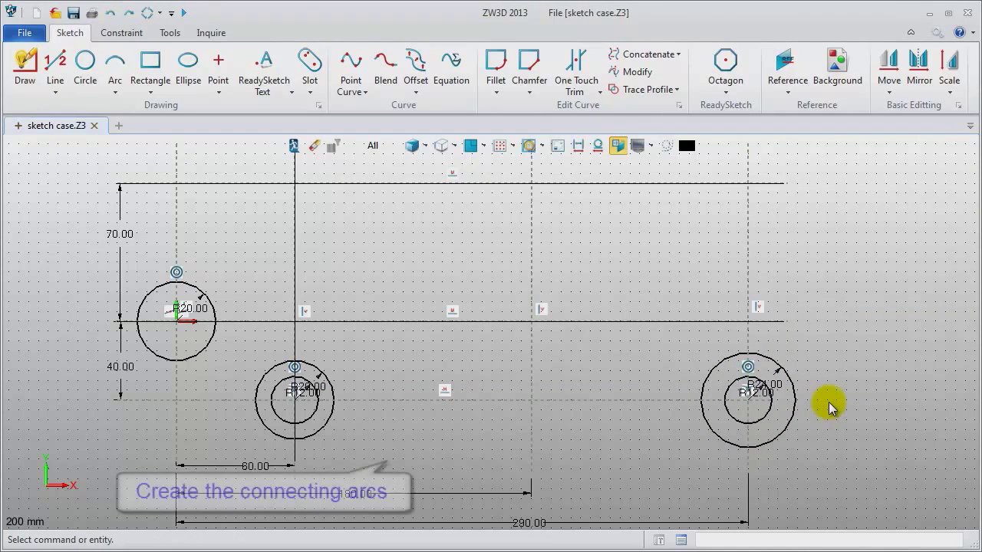
# Draw a counterclockwise arc of radius 40 mm centred on the origin, starting at about 103° and sweeping about 168°
pyautogui.click(114, 66)
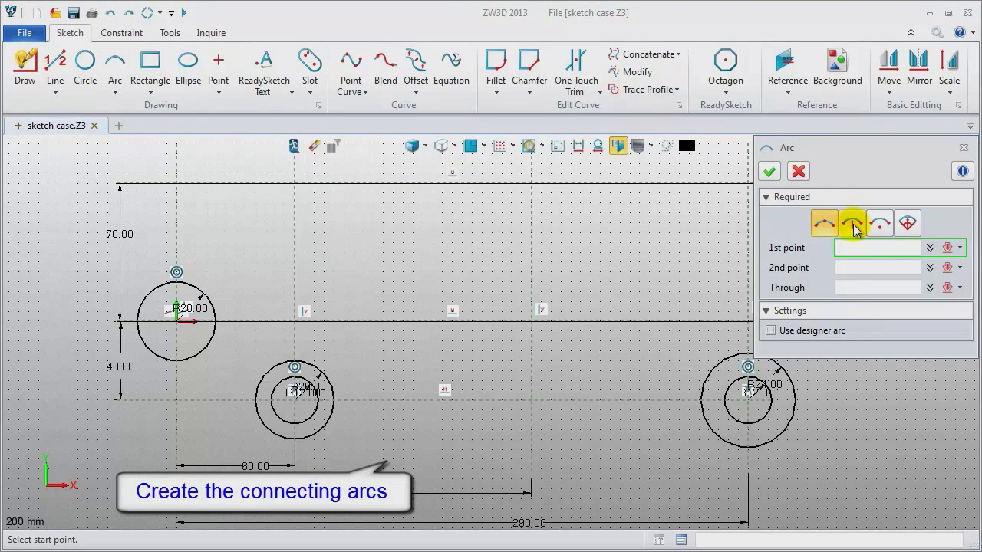
pyautogui.click(908, 222)
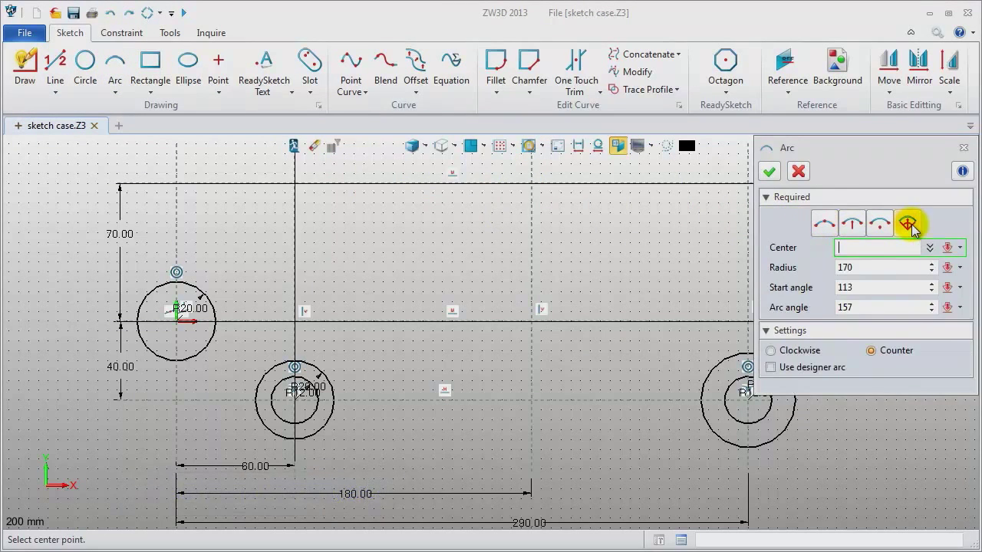
pyautogui.click(179, 325)
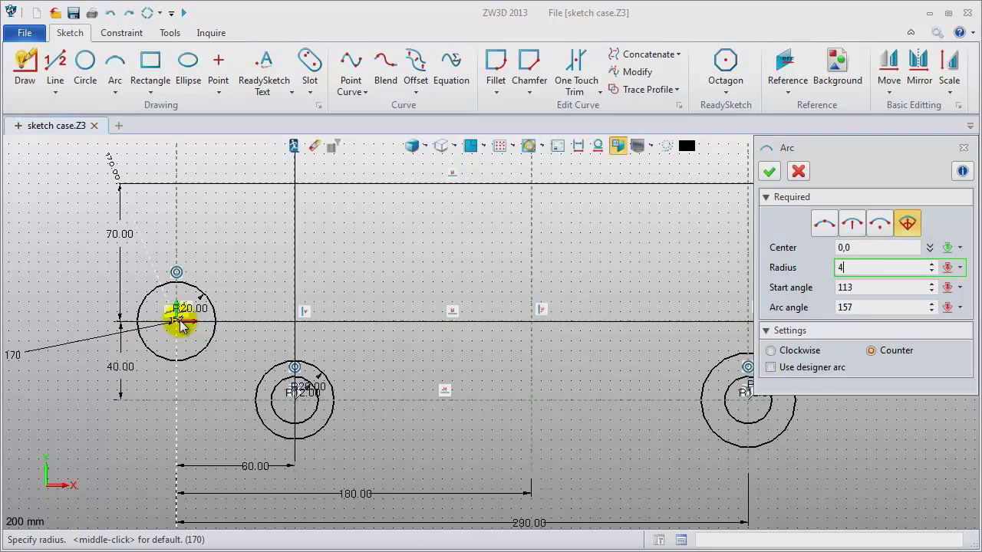
pyautogui.write('40')
pyautogui.press('Return')
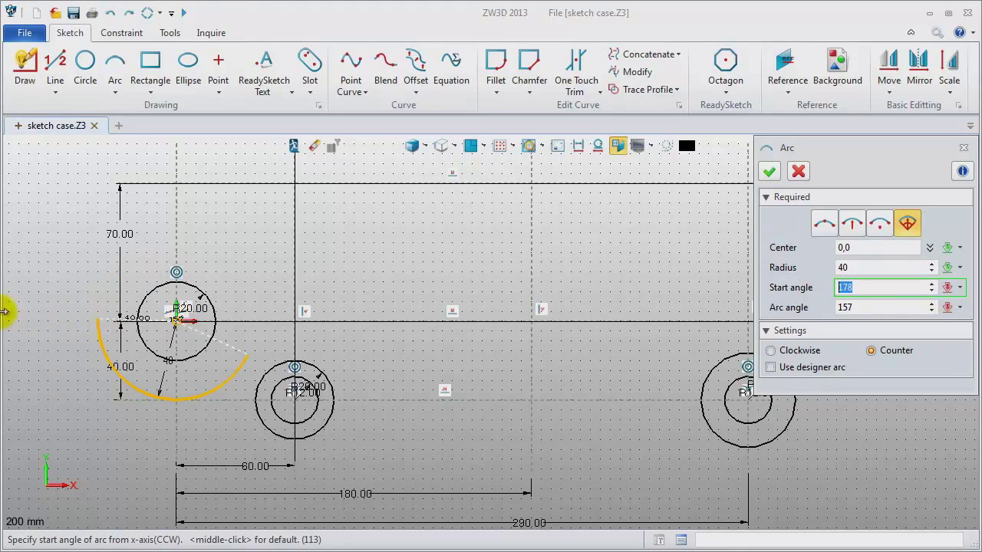
pyautogui.click(161, 253)
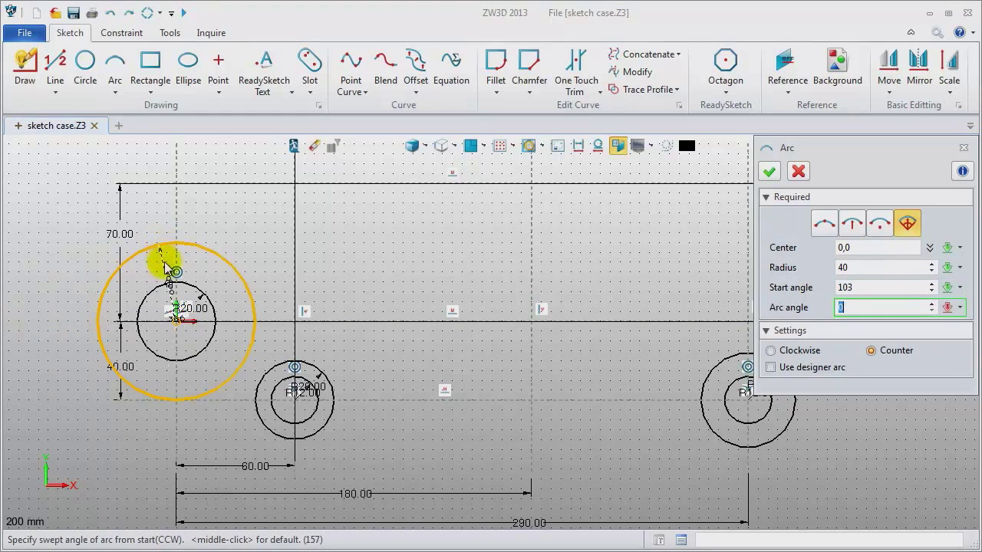
pyautogui.click(179, 407)
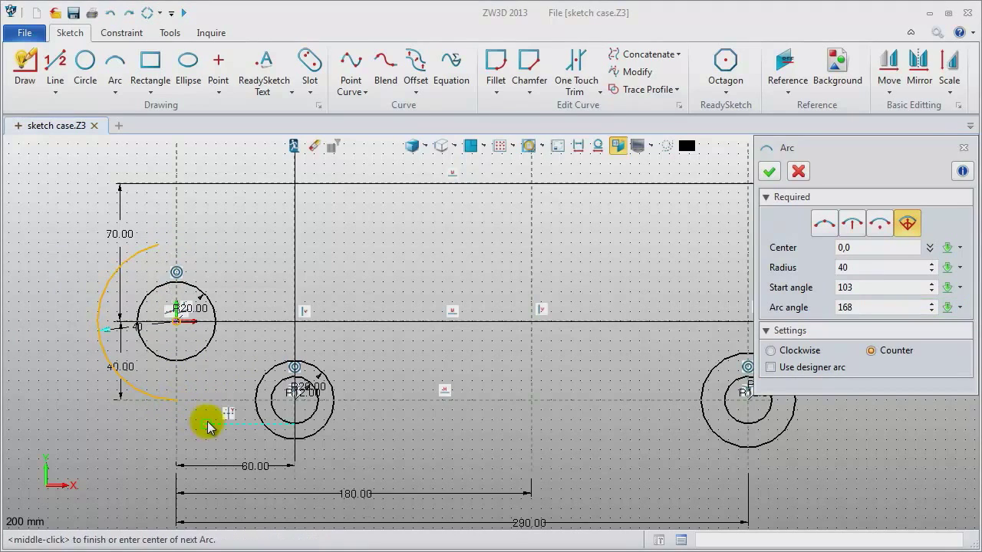
pyautogui.middleClick(207, 426)
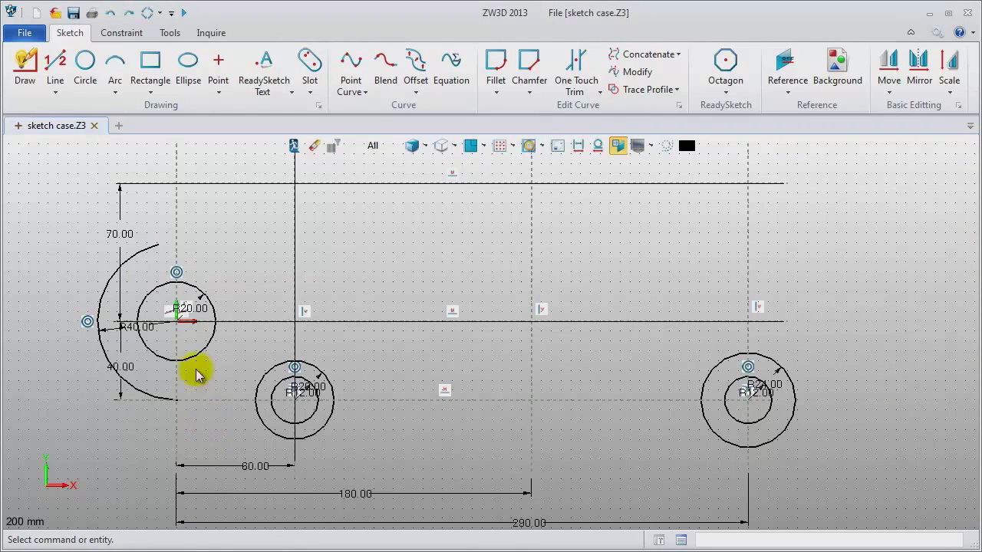
# Draw a three-point arc from the 40 mm arc's upper end to the 24 mm radius circle's upper right, through about 168,63
pyautogui.click(114, 65)
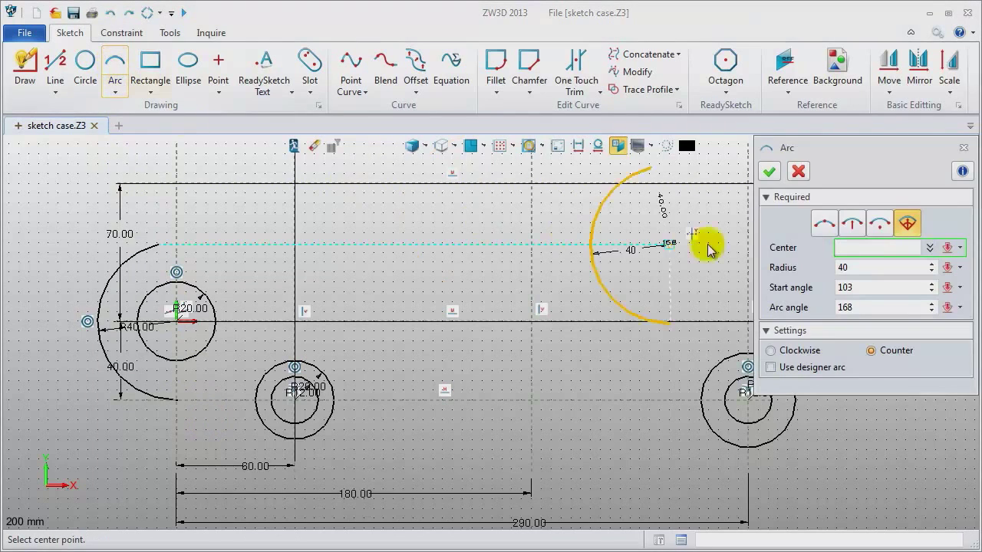
pyautogui.click(826, 227)
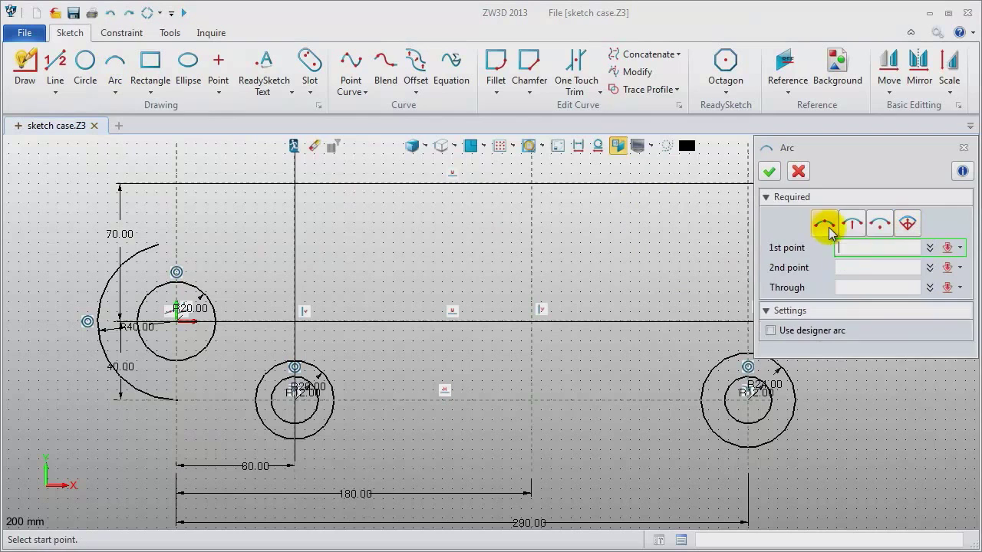
pyautogui.click(157, 244)
pyautogui.click(782, 370)
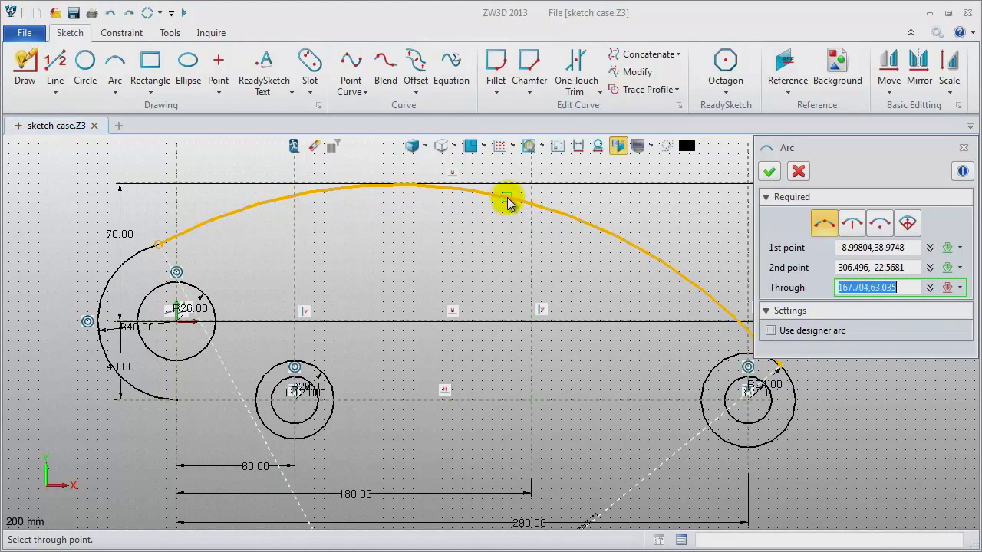
pyautogui.click(506, 203)
pyautogui.moveTo(467, 222); pyautogui.dragTo(405, 222, button='middle')
pyautogui.middleClick(405, 226)
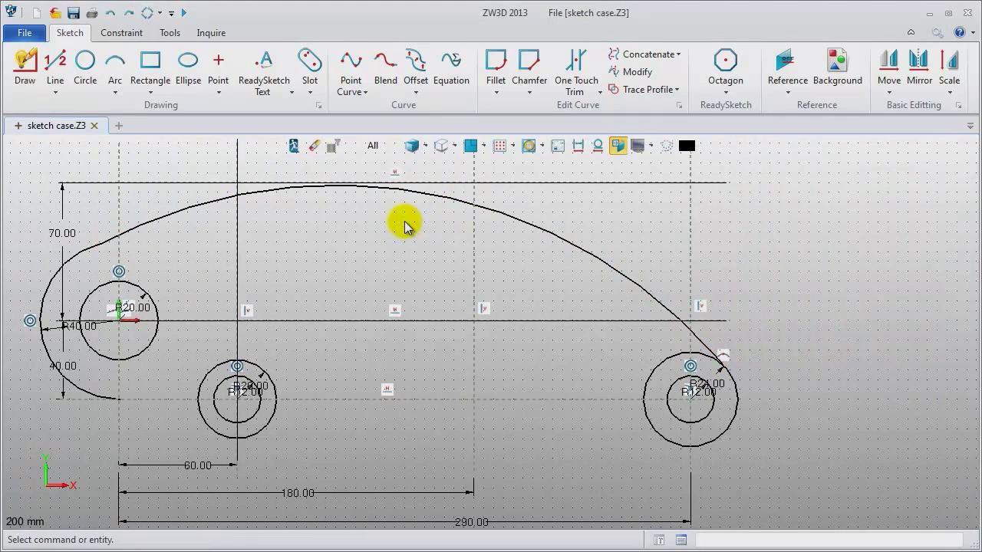
# Draw a three-point arc from the 40 mm arc's lower end to the nearby 20 mm radius circle at 48,-56, through 25,-45
pyautogui.middleClick(405, 225)
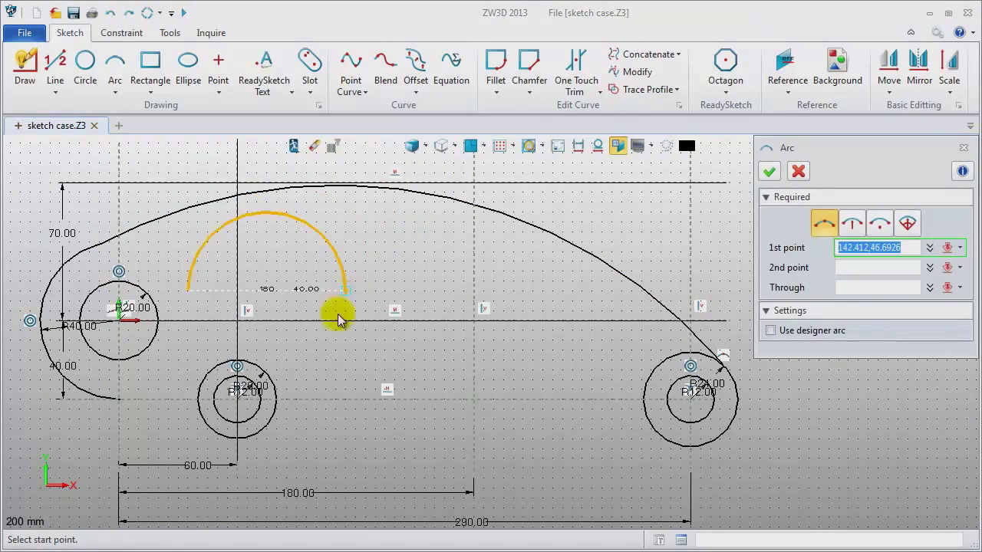
pyautogui.click(119, 399)
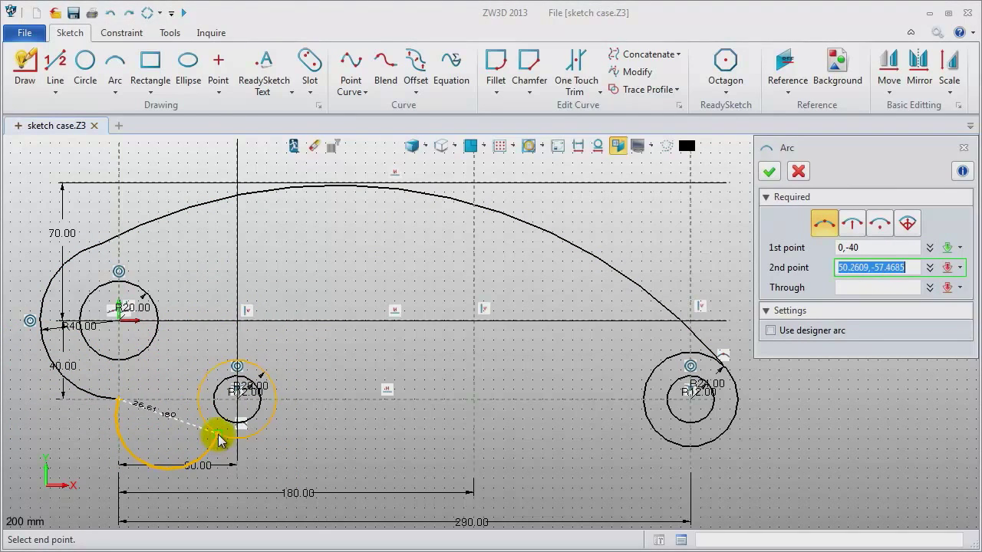
pyautogui.click(214, 430)
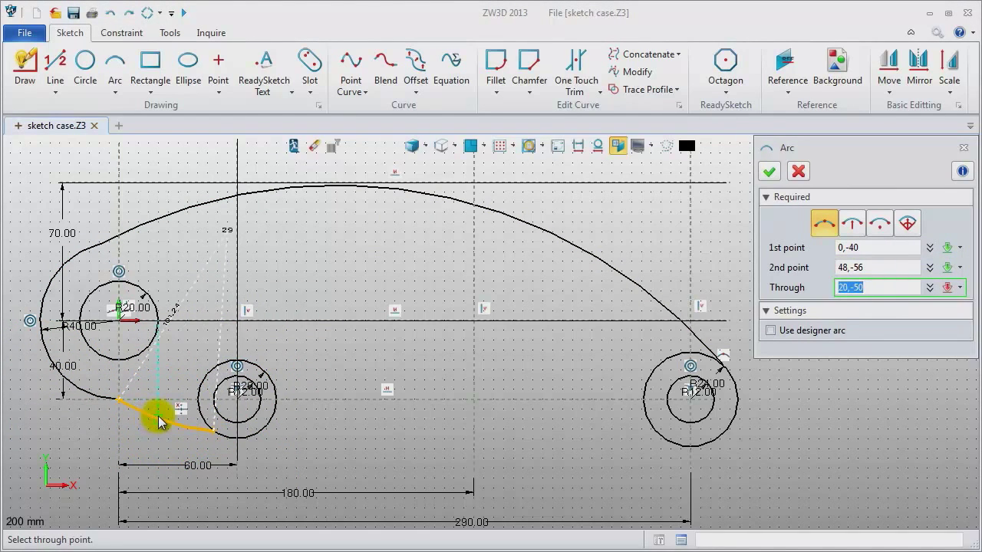
pyautogui.click(169, 419)
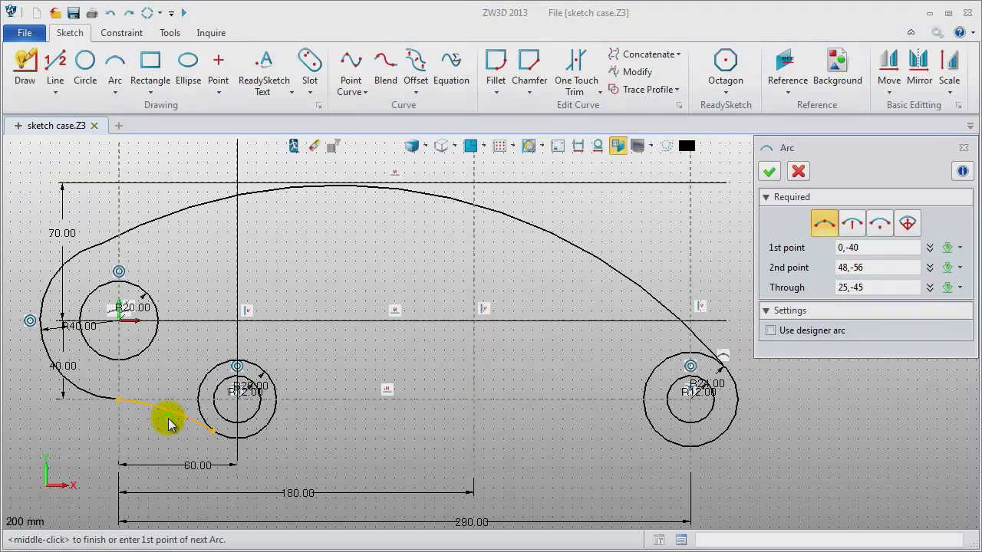
# Draw an upward-bulging arc of radius 170 mm between the two lower circle groups, from 110.665,-22.5681 to 240.467,-22.5681
pyautogui.middleClick(169, 424)
pyautogui.middleClick(169, 420)
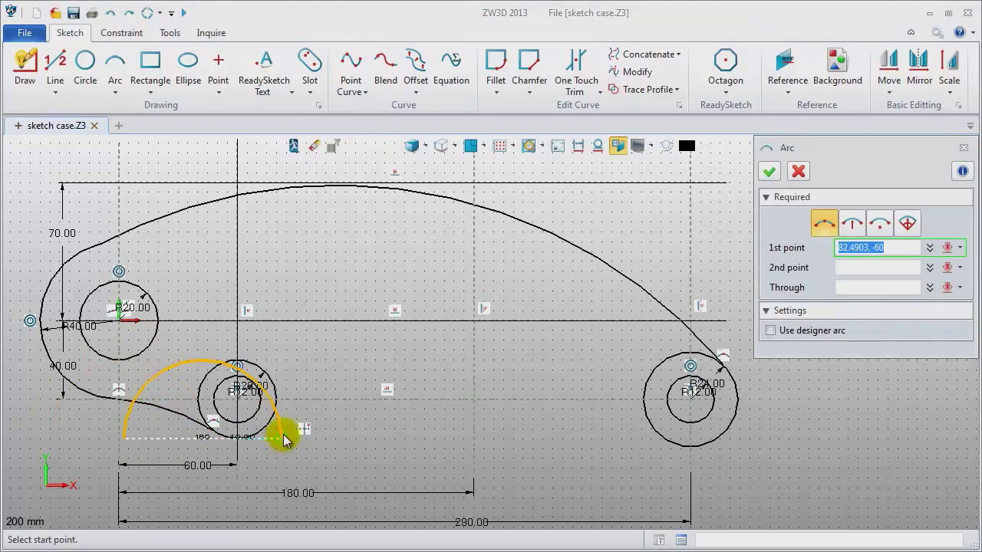
pyautogui.click(340, 368)
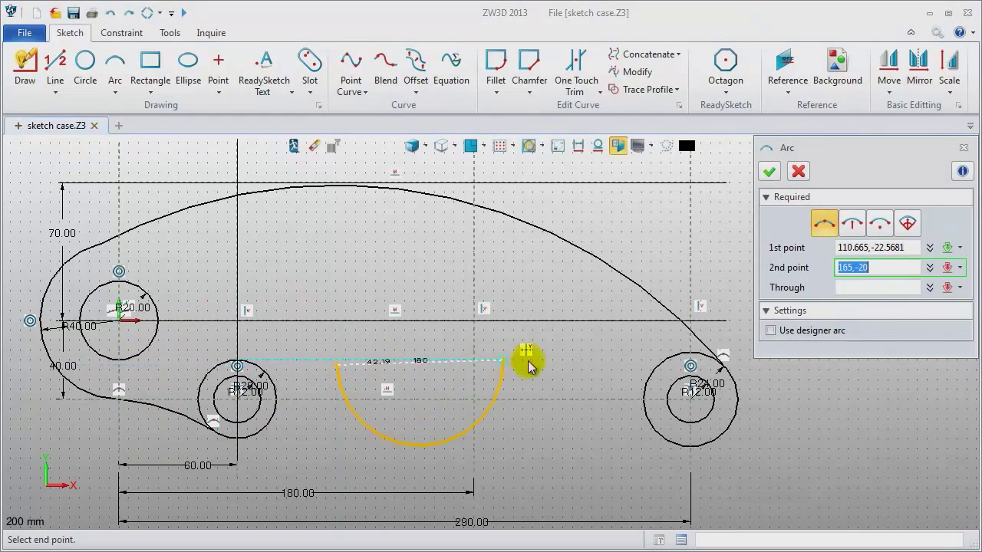
pyautogui.click(853, 224)
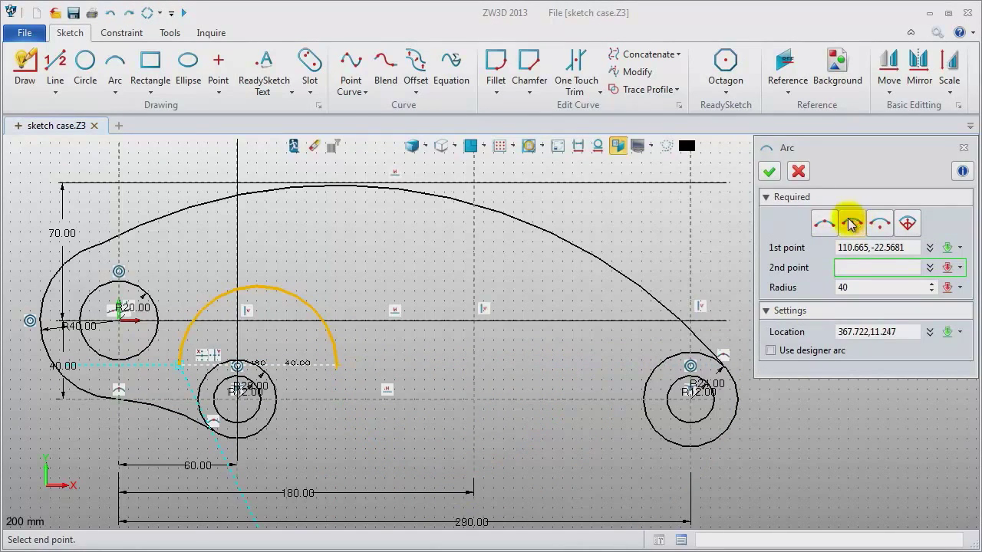
pyautogui.click(594, 367)
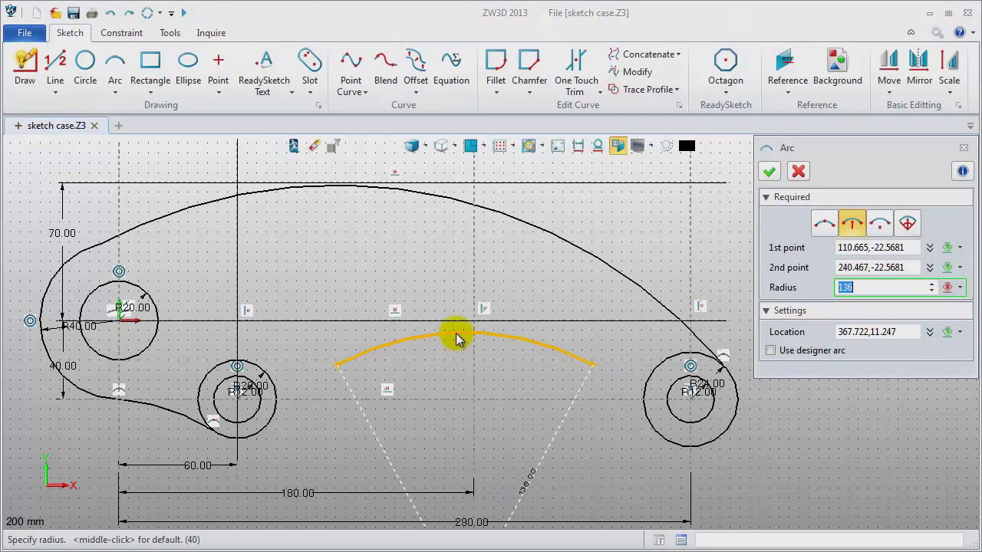
pyautogui.write('170')
pyautogui.click(442, 357)
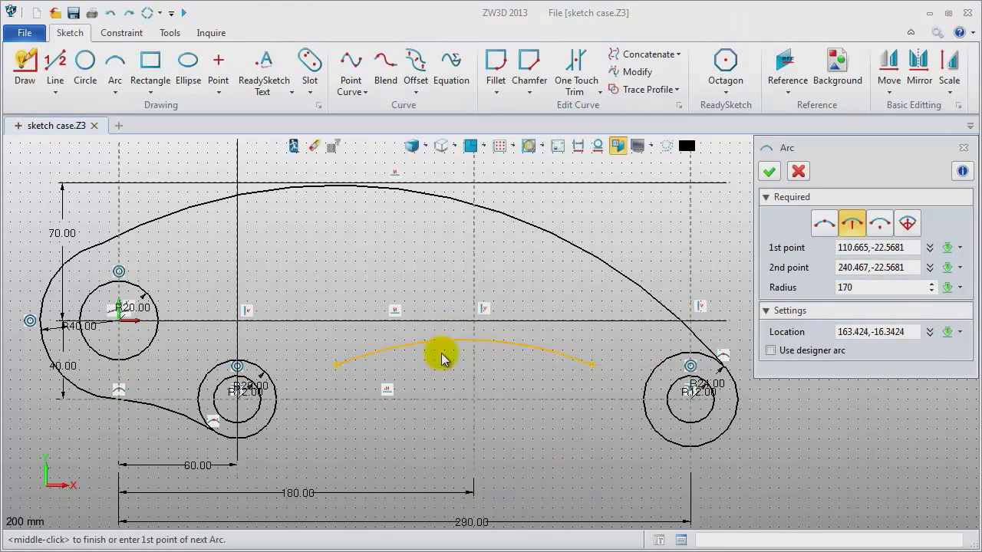
pyautogui.middleClick(442, 357)
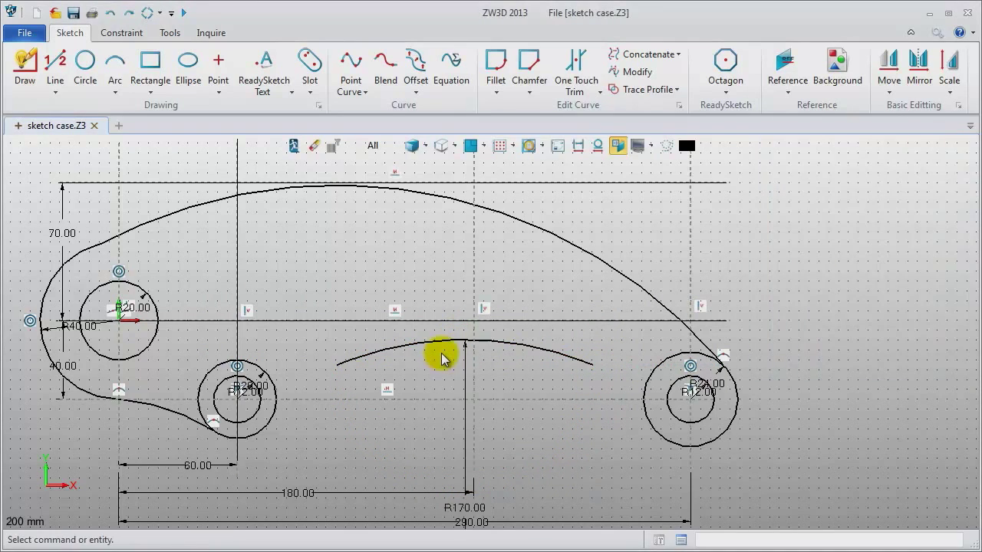
# Draw a three-point arc from the 170 mm arc's right end to the 24 mm radius circle at 267.802,-49.1252, bulging outward
pyautogui.middleClick(520, 364)
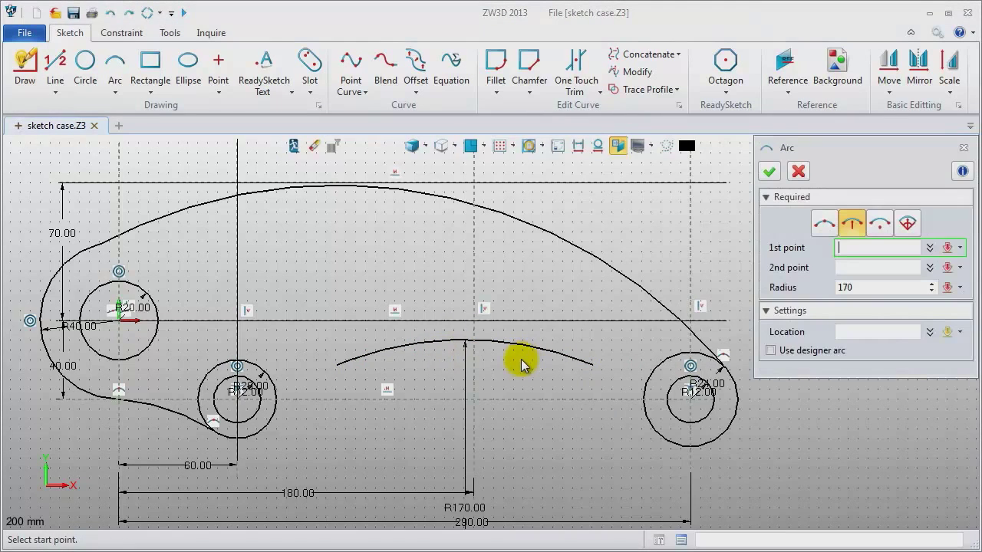
pyautogui.click(829, 222)
pyautogui.click(591, 366)
pyautogui.click(644, 418)
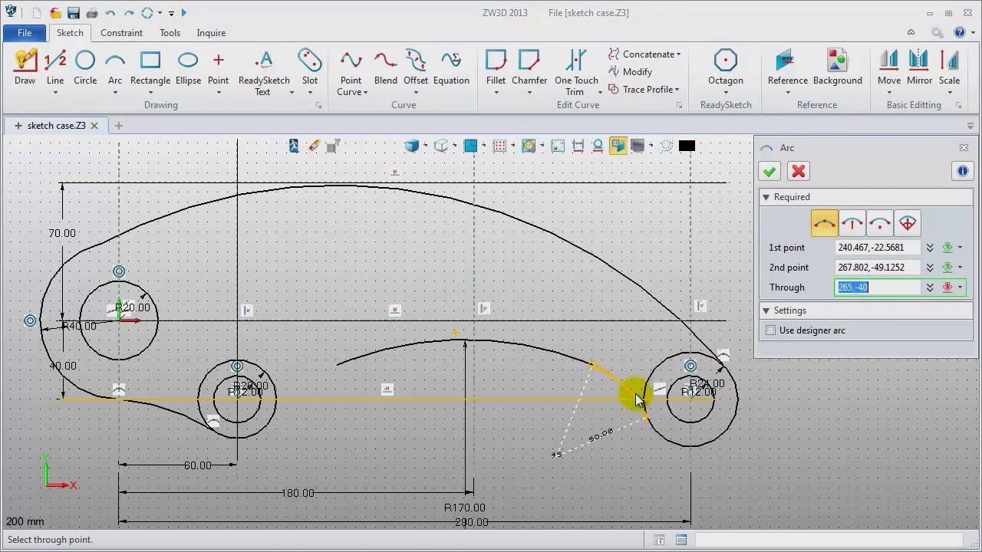
pyautogui.click(625, 393)
pyautogui.middleClick(565, 391)
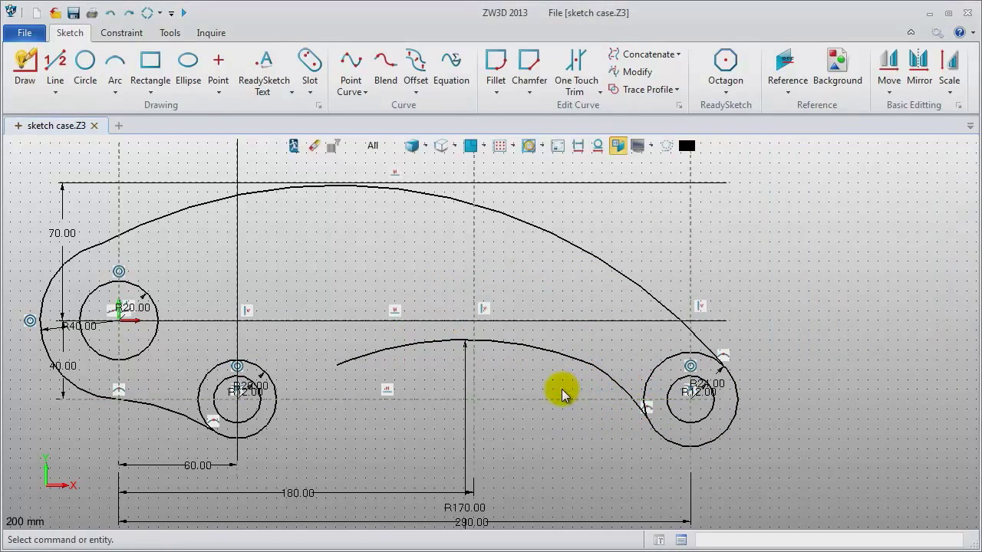
# Draw a three-point arc from the 170 mm arc's left end to the 20 mm radius circle at 76,-52, bulging up and left
pyautogui.middleClick(537, 386)
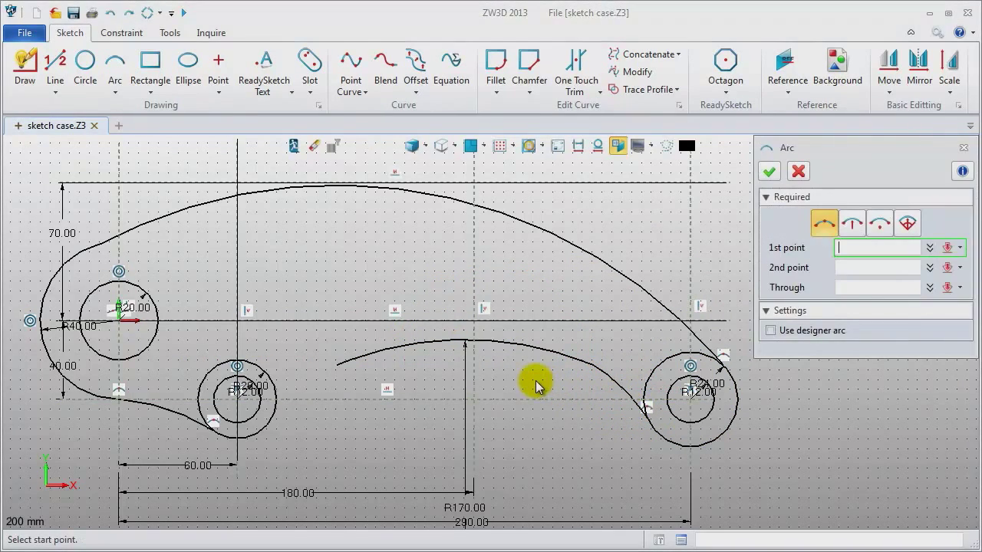
pyautogui.click(338, 370)
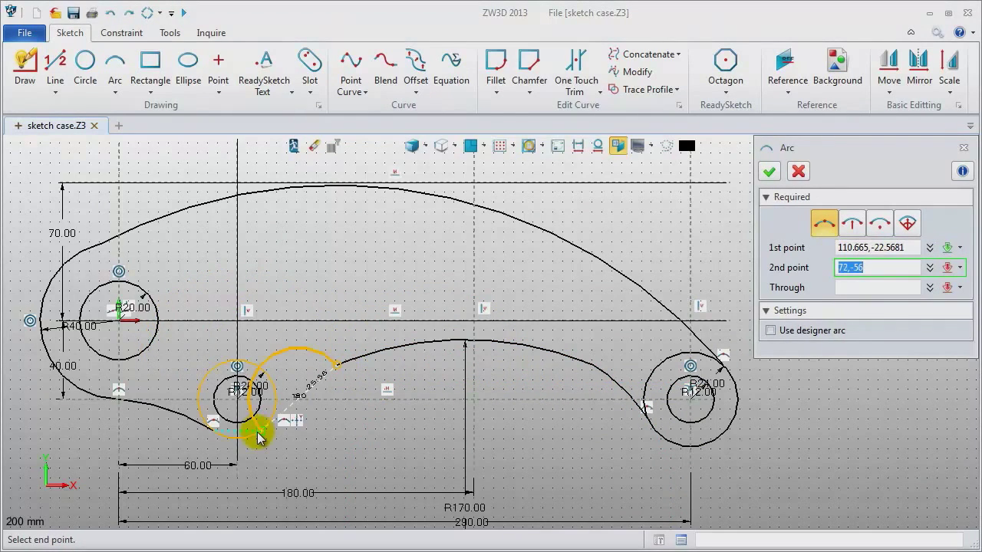
pyautogui.click(267, 424)
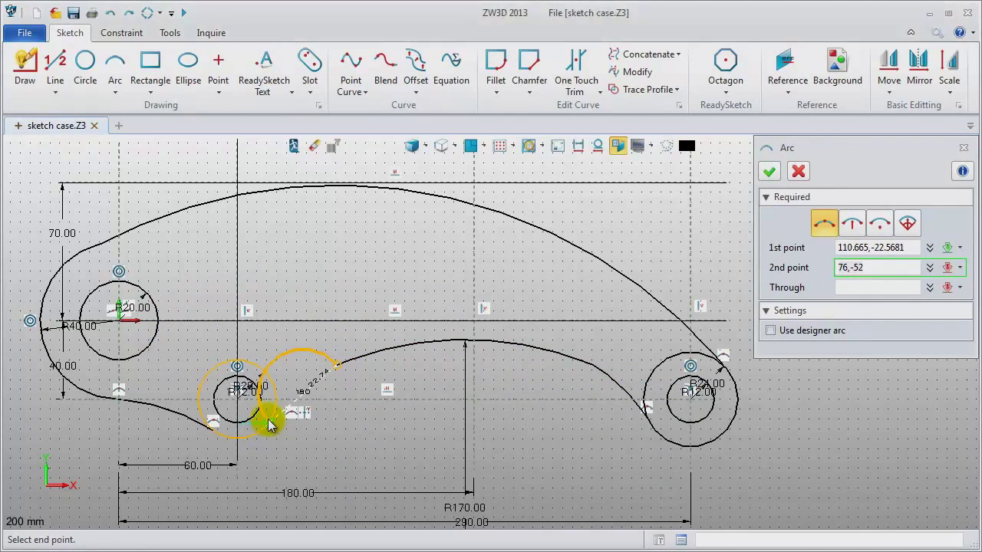
pyautogui.click(307, 387)
pyautogui.middleClick(298, 363)
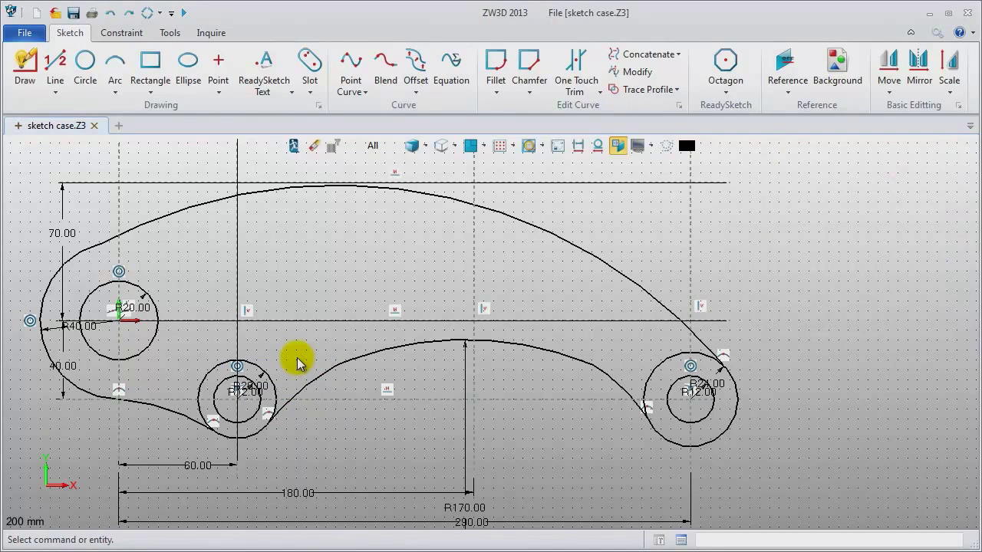
# Use One Touch Trim to remove the upper-left portion of the 24 mm radius circle inside the outline
pyautogui.click(599, 92)
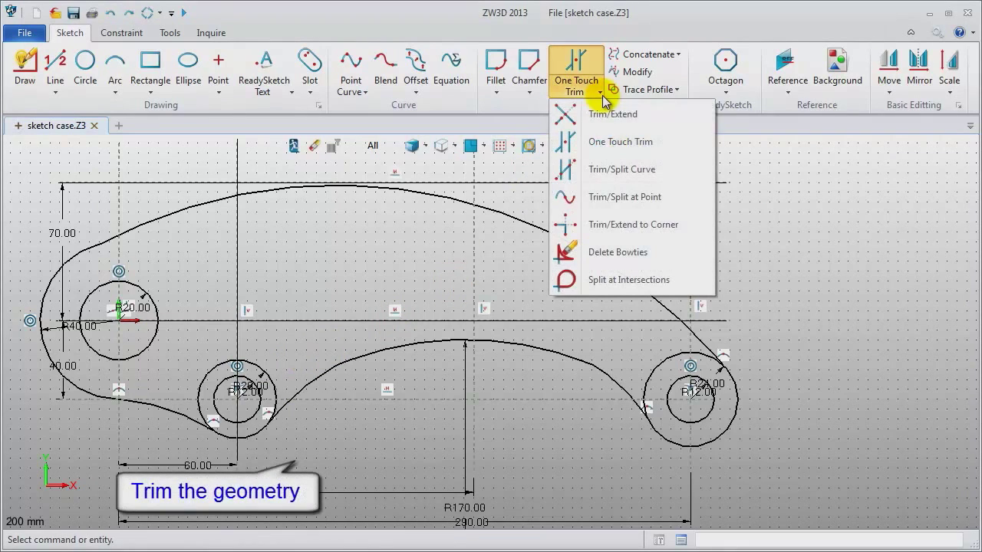
pyautogui.click(614, 144)
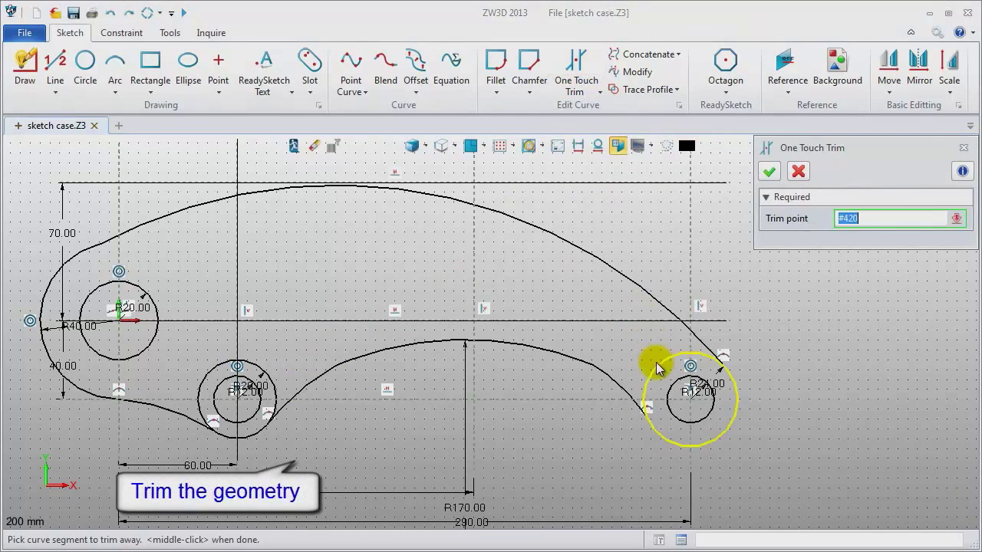
pyautogui.click(689, 355)
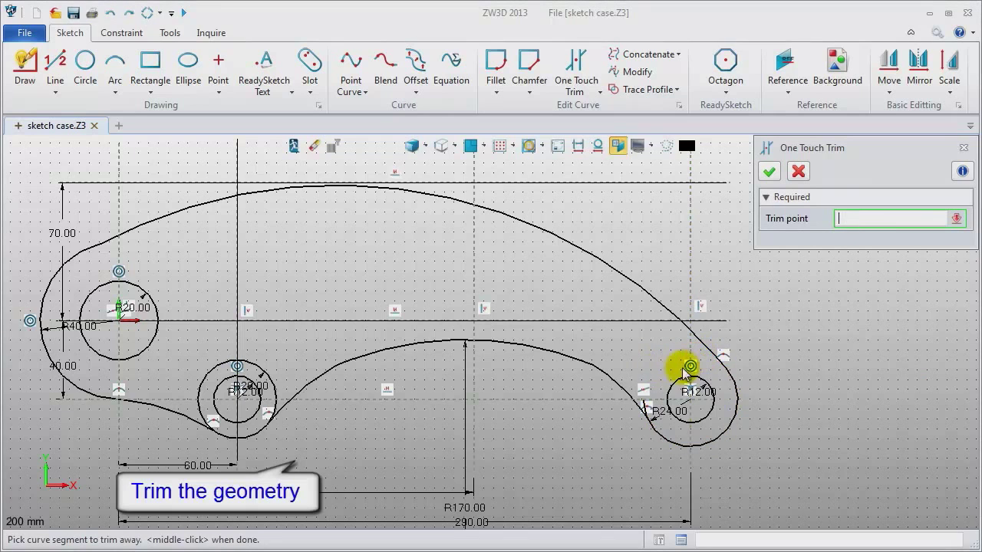
pyautogui.click(645, 399)
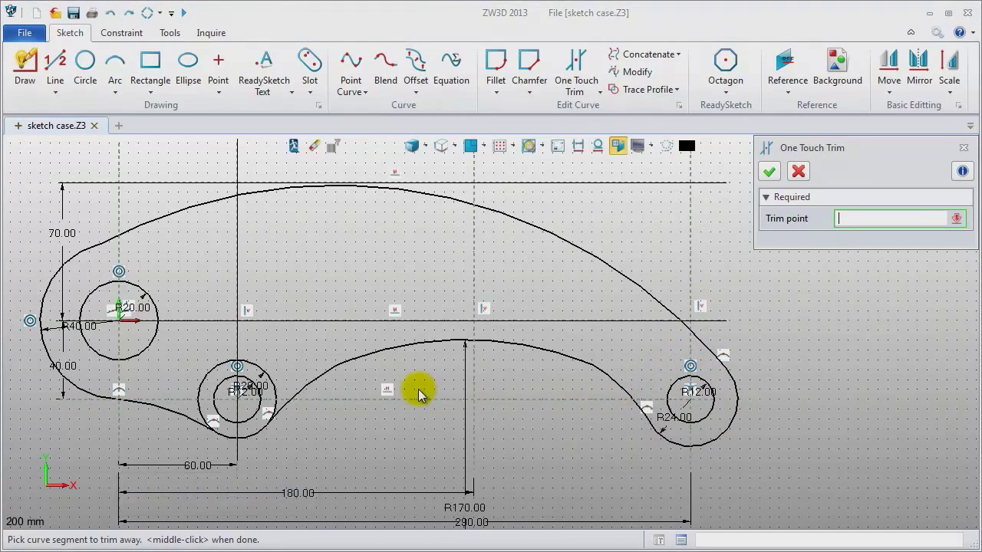
# Trim away the upper portion of the 20 mm radius circle at 60,-40, keeping only its lower arc between the connecting arcs
pyautogui.click(281, 403)
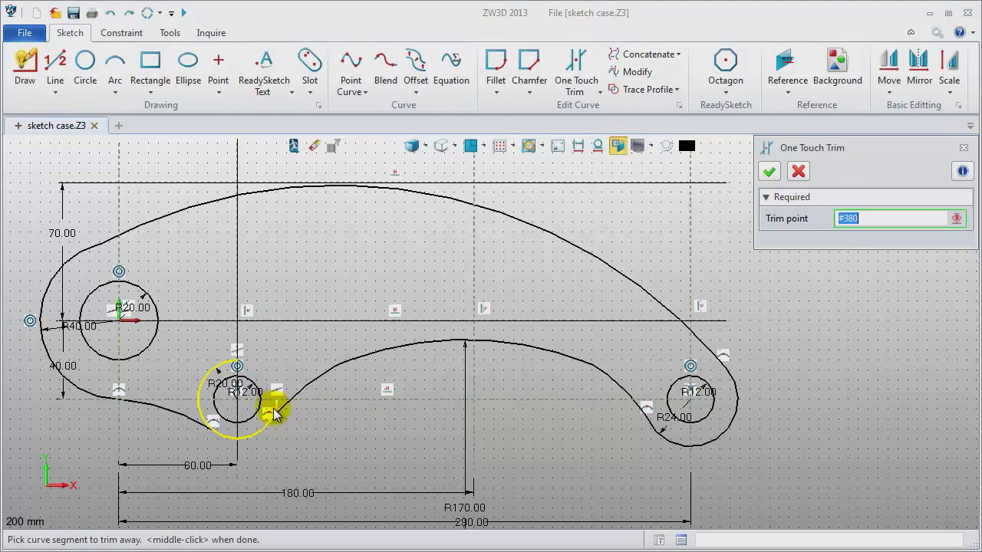
pyautogui.click(273, 407)
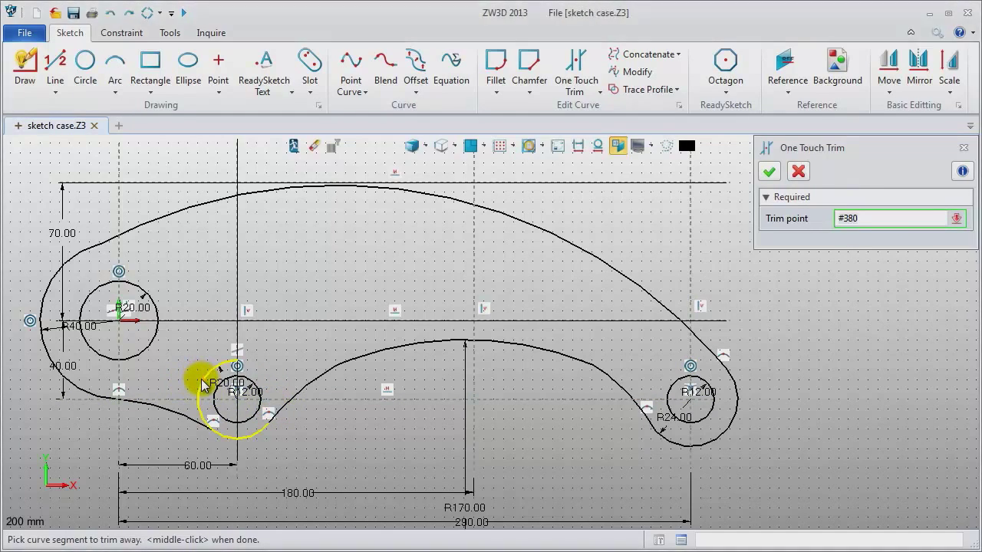
pyautogui.click(204, 409)
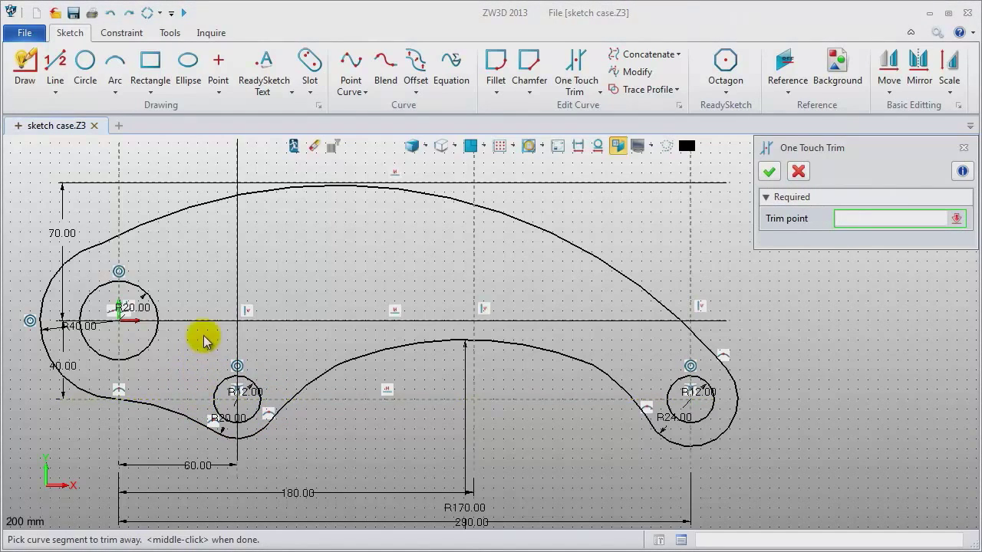
pyautogui.click(964, 149)
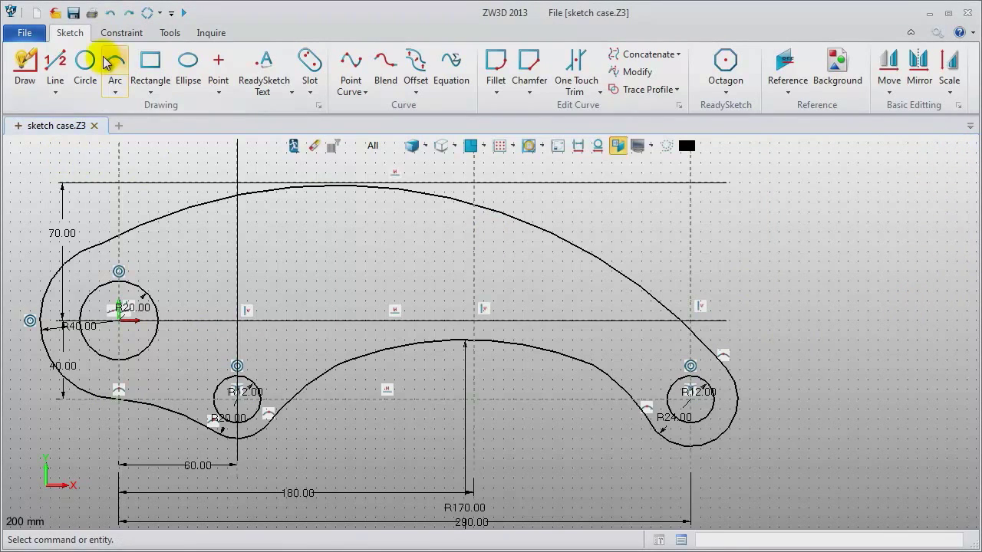
# Make the large upper arc tangent to the 40 mm radius arc and to the topmost horizontal line
pyautogui.click(122, 32)
pyautogui.click(34, 71)
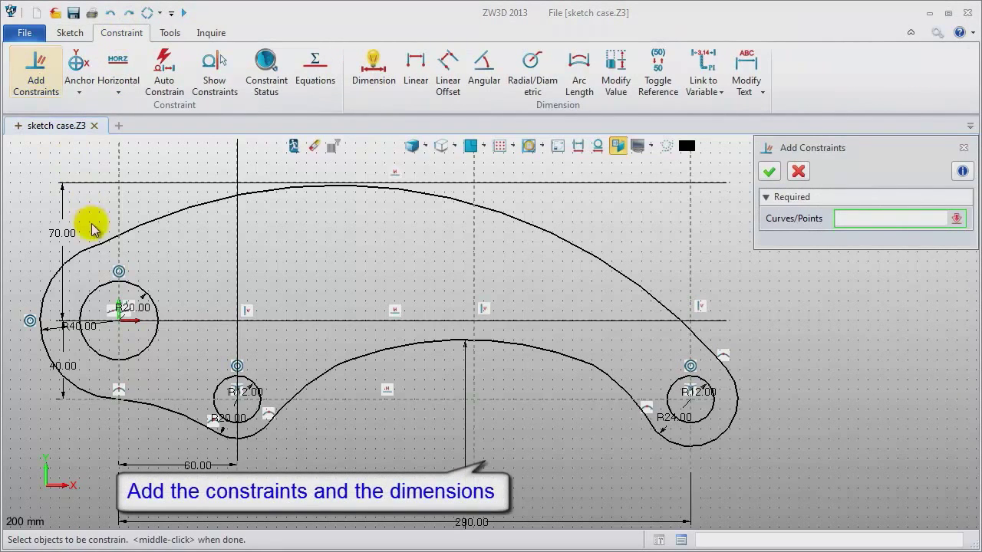
pyautogui.click(138, 227)
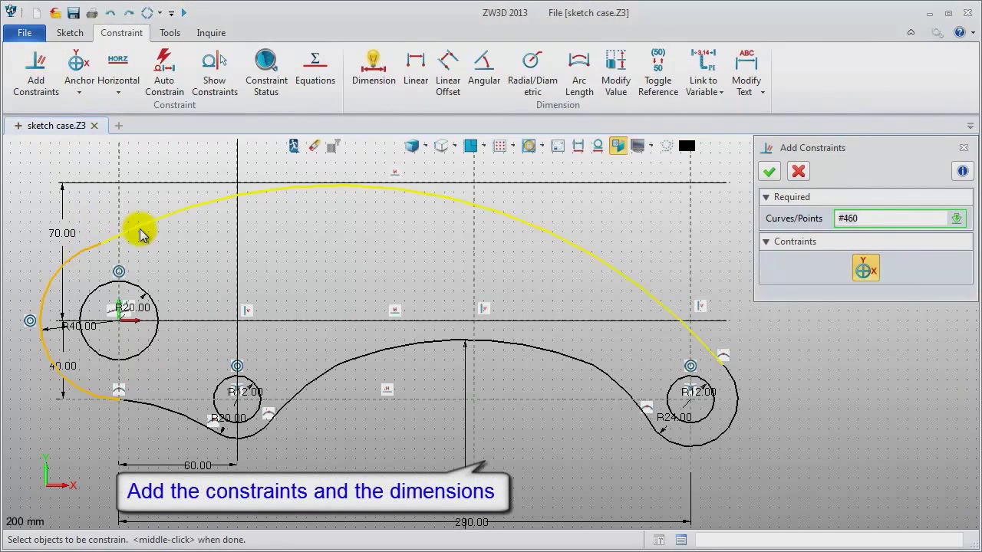
pyautogui.middleClick(213, 241)
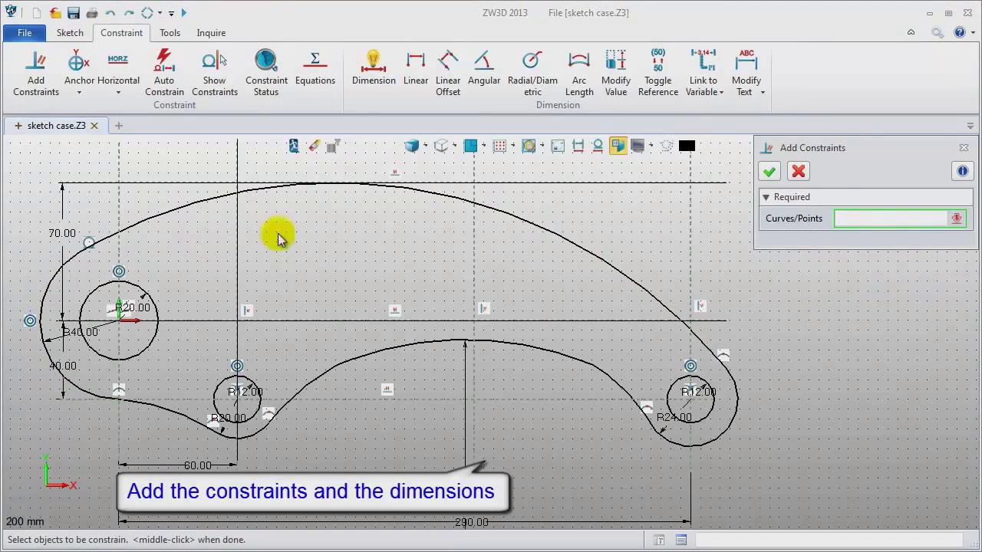
pyautogui.click(434, 184)
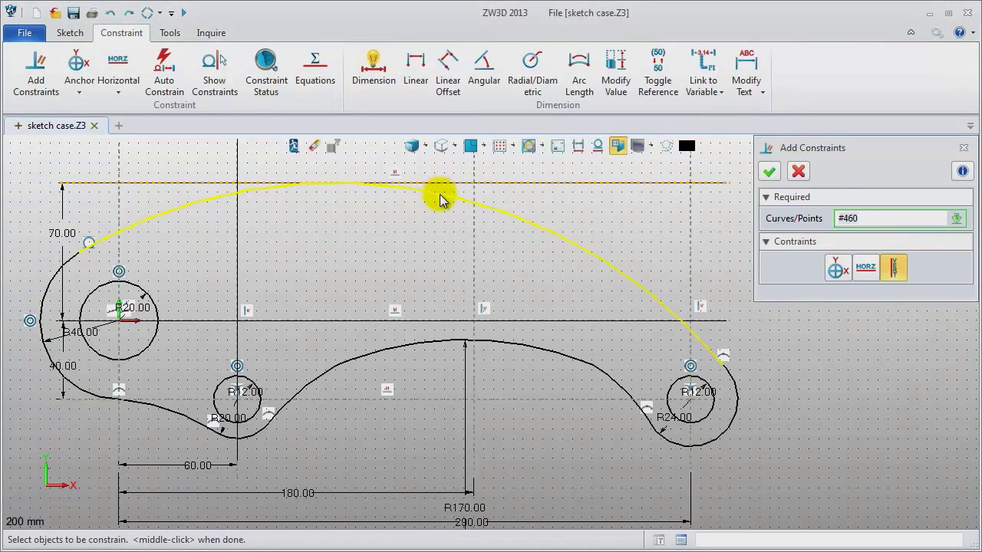
pyautogui.click(438, 197)
pyautogui.middleClick(407, 223)
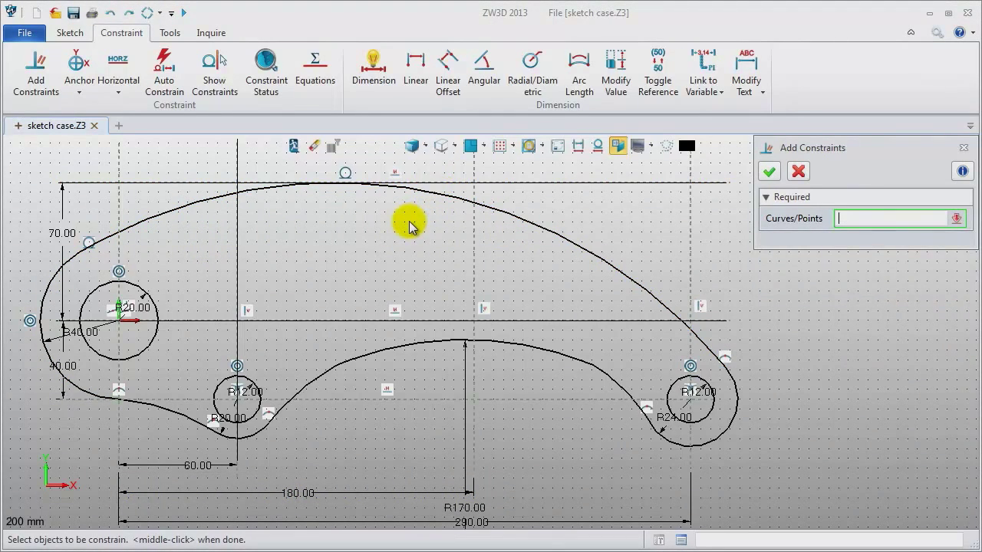
# Make the 24 mm radius arc tangent to the large upper arc and to the short connecting arc beside it
pyautogui.click(632, 279)
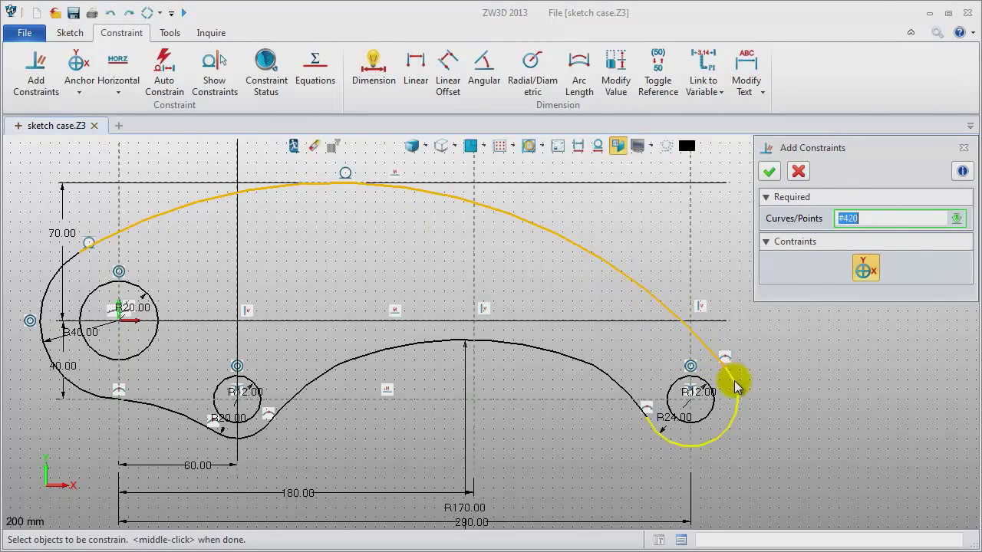
pyautogui.click(735, 386)
pyautogui.middleClick(773, 365)
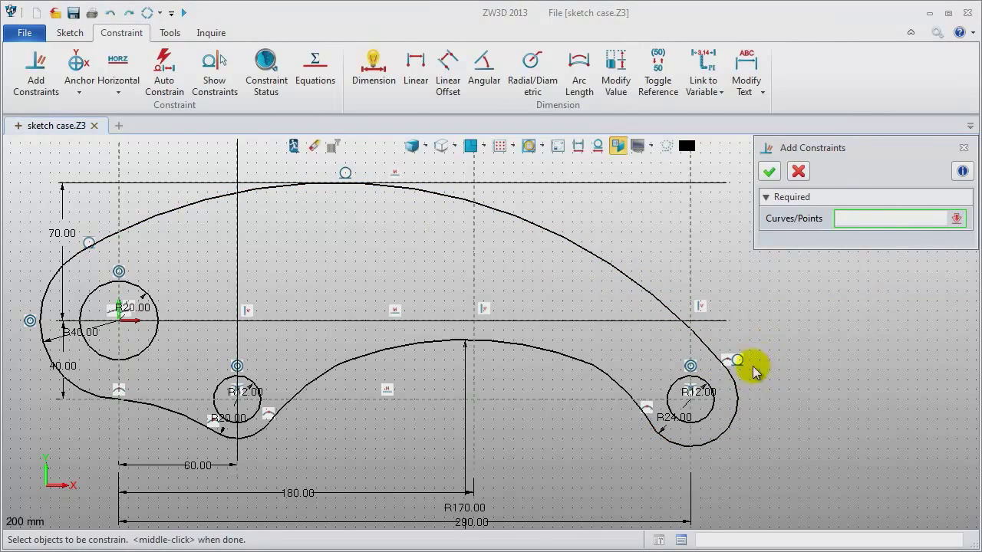
pyautogui.click(682, 438)
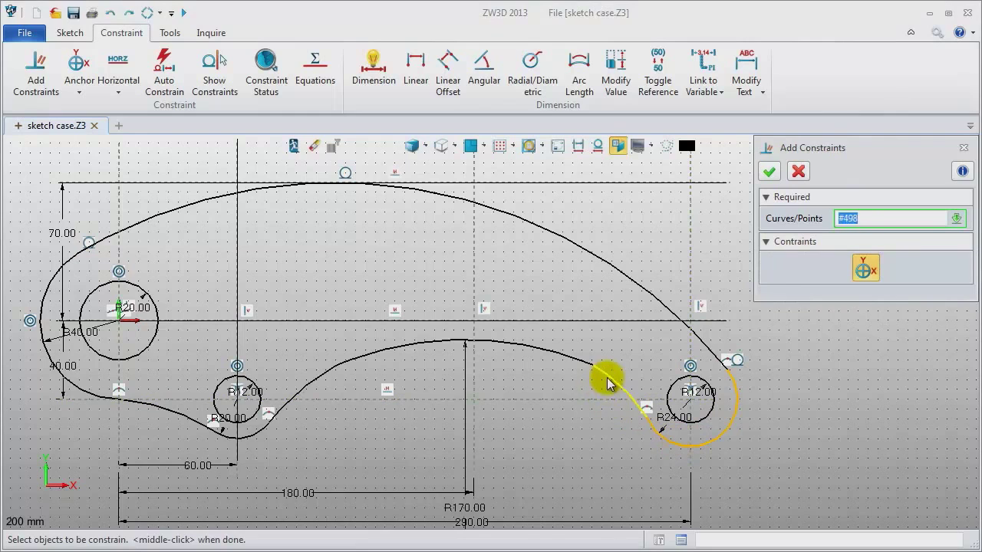
pyautogui.click(581, 442)
pyautogui.middleClick(581, 443)
# Make the 170 mm radius arc tangent to the right connecting arc and to the horizontal line through the origin
pyautogui.click(611, 390)
pyautogui.click(577, 363)
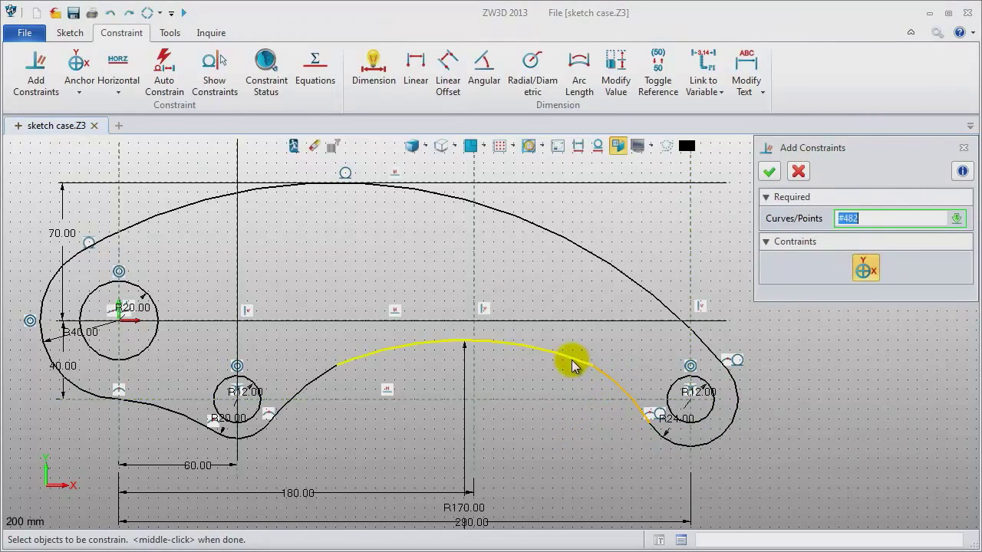
pyautogui.middleClick(531, 387)
pyautogui.click(511, 347)
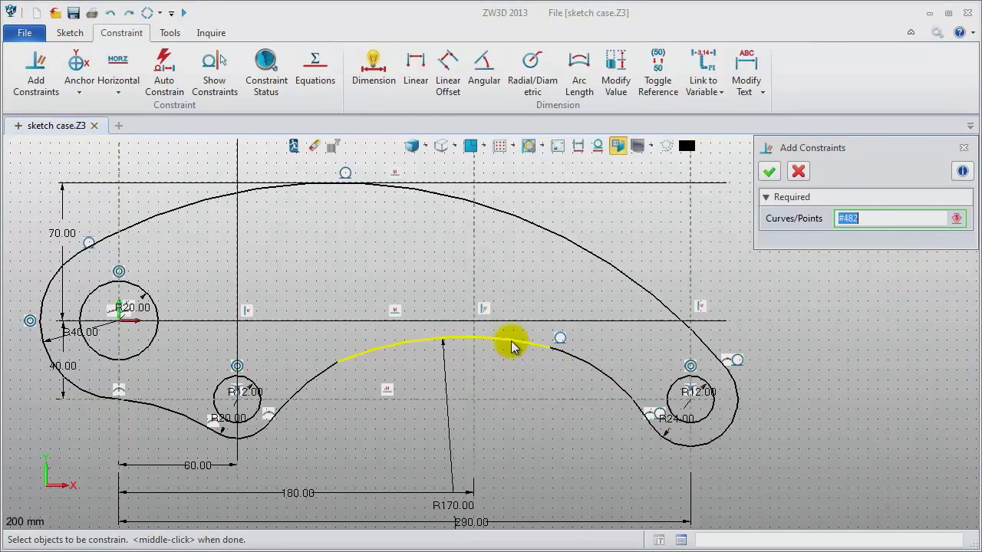
pyautogui.click(504, 323)
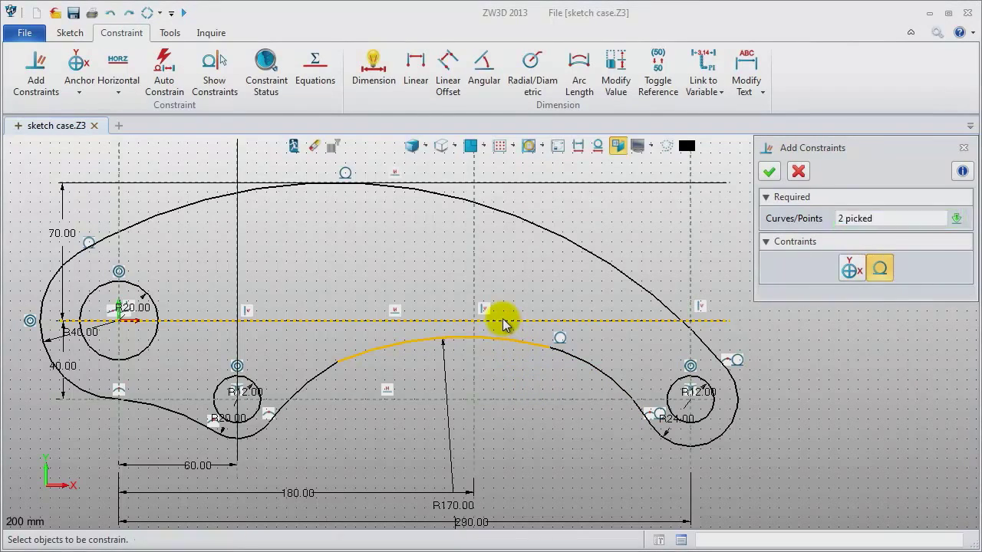
pyautogui.middleClick(508, 377)
# Make the left connecting arc of the lower edge tangent to the 170 mm radius arc and to the 20 mm radius lower arc
pyautogui.click(362, 340)
pyautogui.click(312, 373)
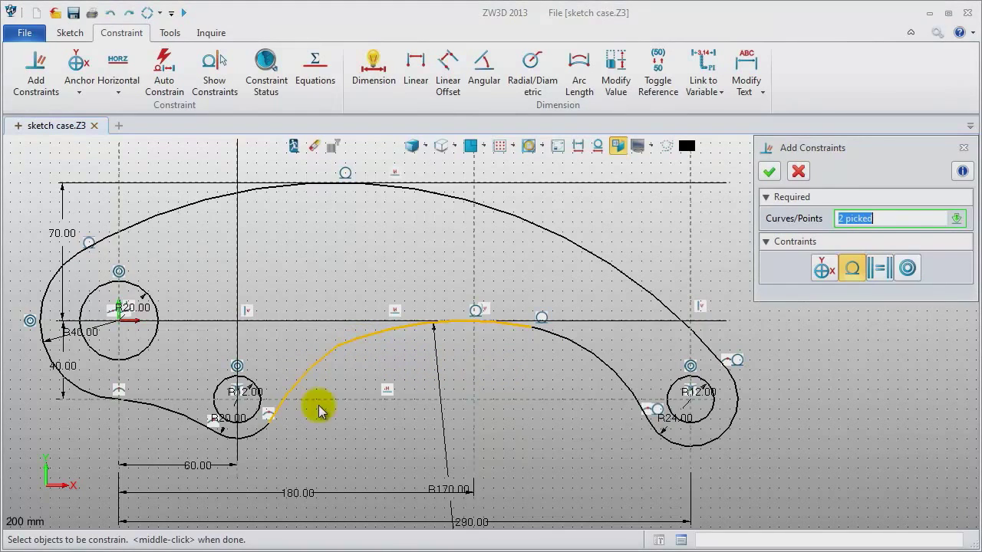
pyautogui.middleClick(324, 430)
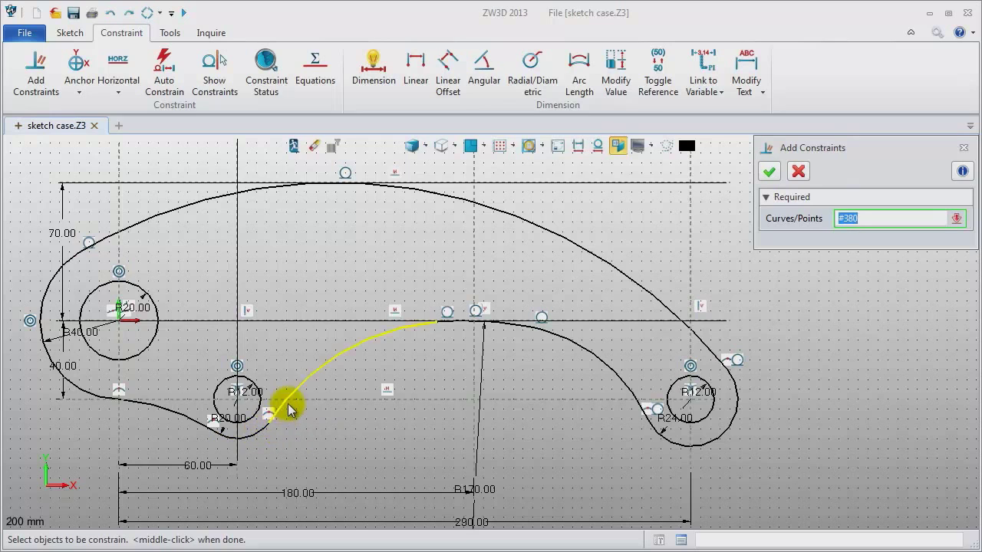
pyautogui.click(270, 422)
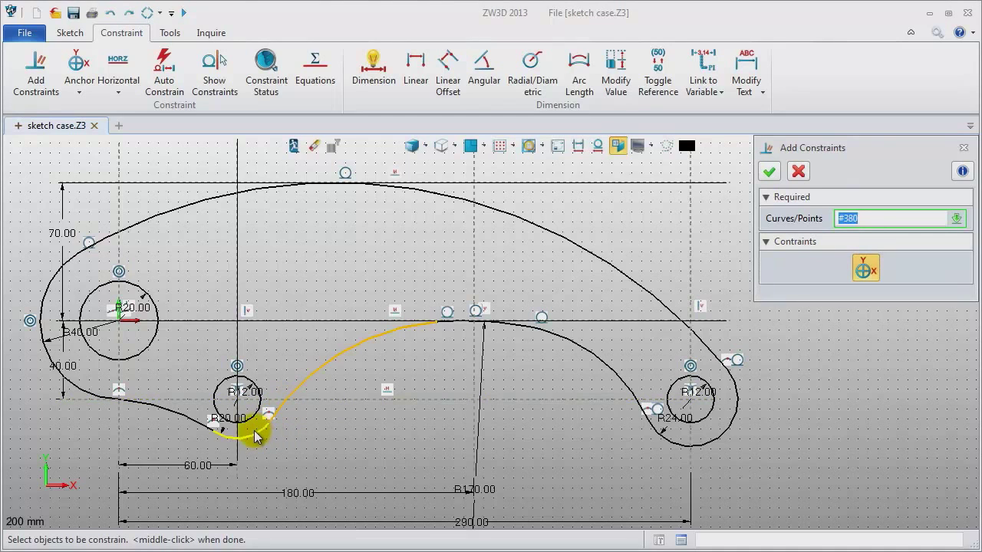
pyautogui.click(257, 435)
pyautogui.middleClick(303, 436)
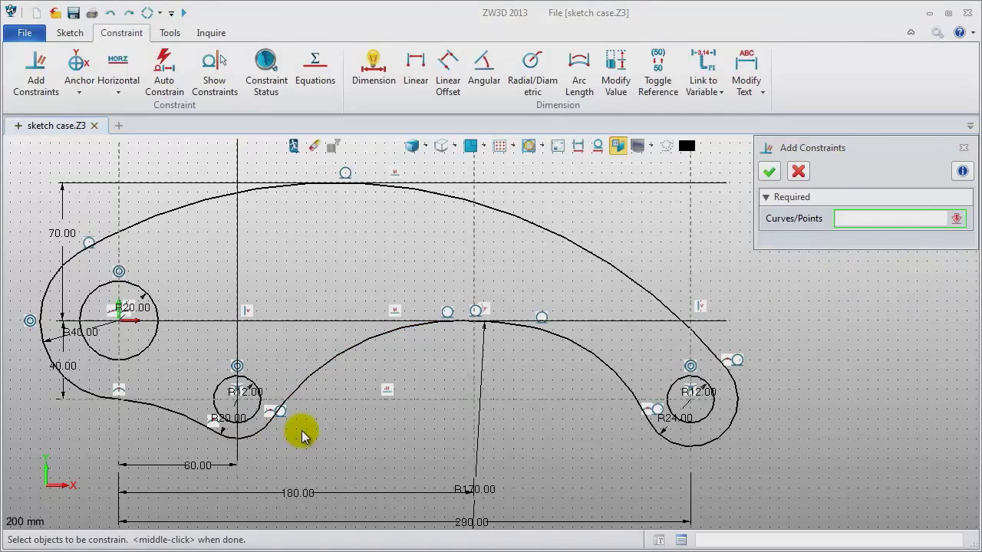
# Make the lower-left connecting arc tangent to the 20 mm radius lower arc and to the 40 mm radius arc
pyautogui.click(258, 434)
pyautogui.click(176, 423)
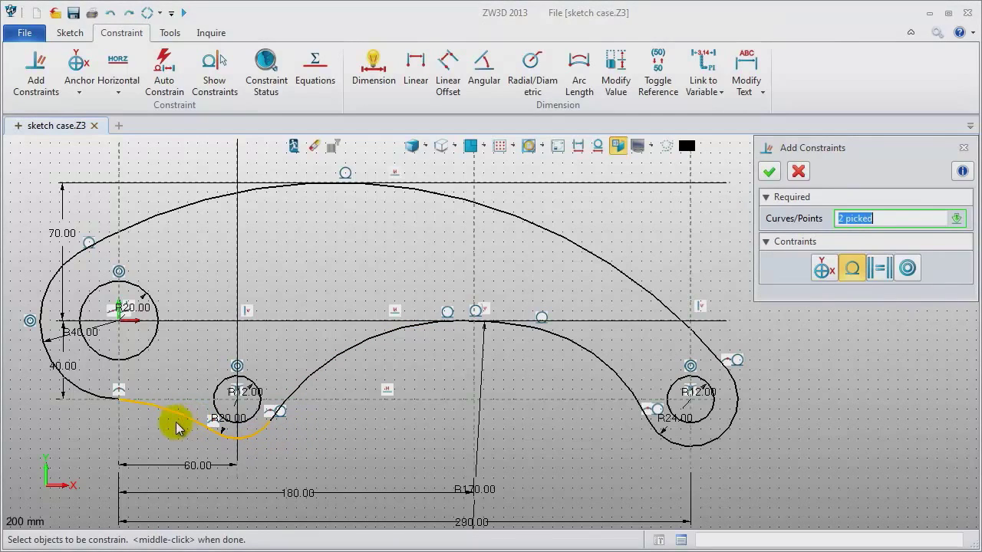
pyautogui.middleClick(169, 430)
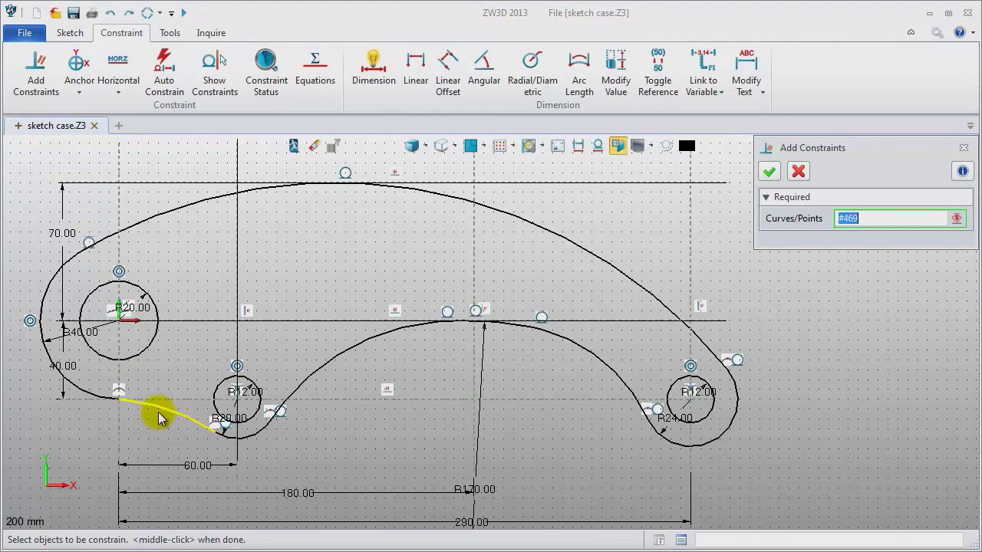
pyautogui.click(123, 401)
pyautogui.click(79, 391)
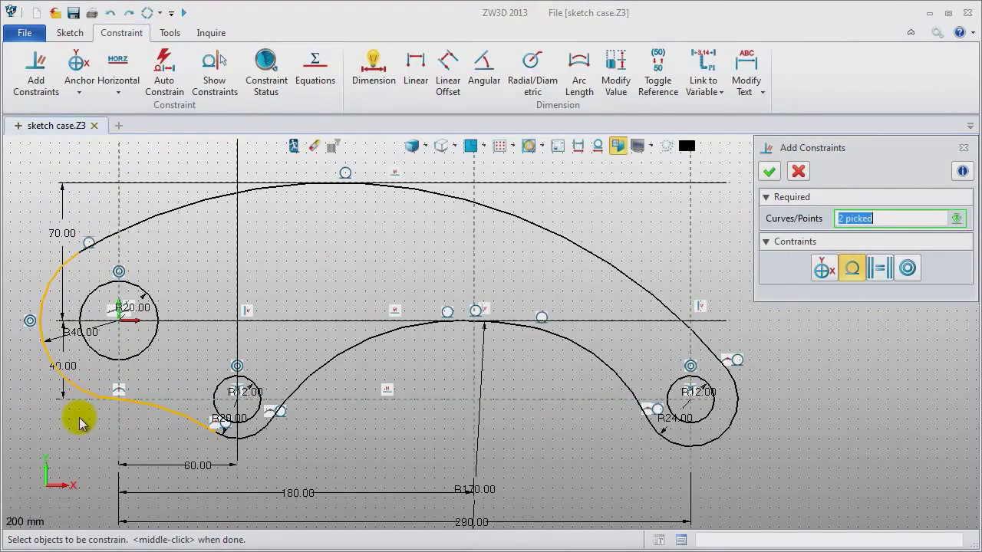
pyautogui.middleClick(83, 424)
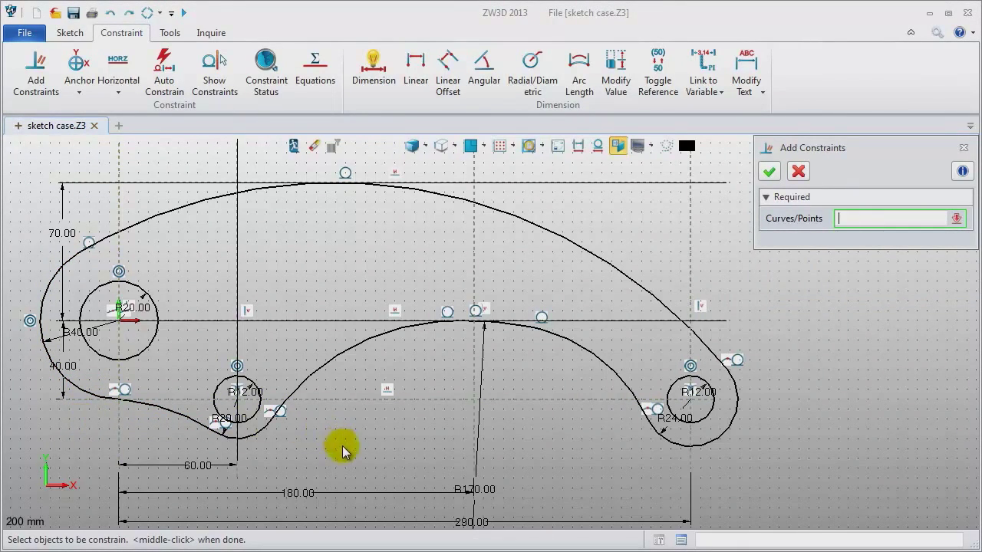
# Constrain the centre point of the 170 mm radius arc onto the vertical construction line 180 mm from the origin
pyautogui.moveTo(344, 452)
pyautogui.mouseDown(button='right')
pyautogui.moveTo(336, 320)
pyautogui.moveTo(340, 333)
pyautogui.moveTo(315, 352)
pyautogui.mouseUp(button='right')
pyautogui.scroll(-2, 341, 330)
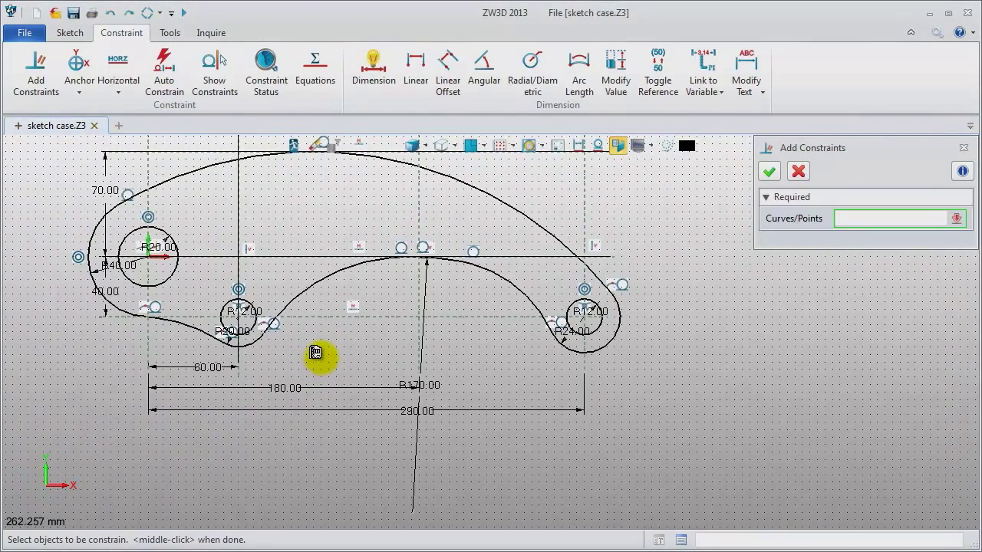
pyautogui.click(412, 514)
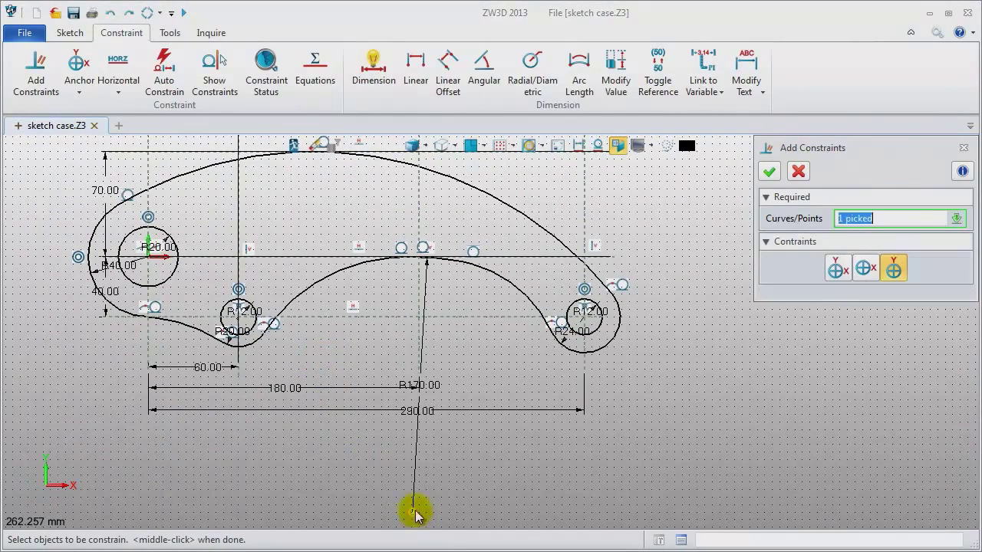
pyautogui.click(422, 299)
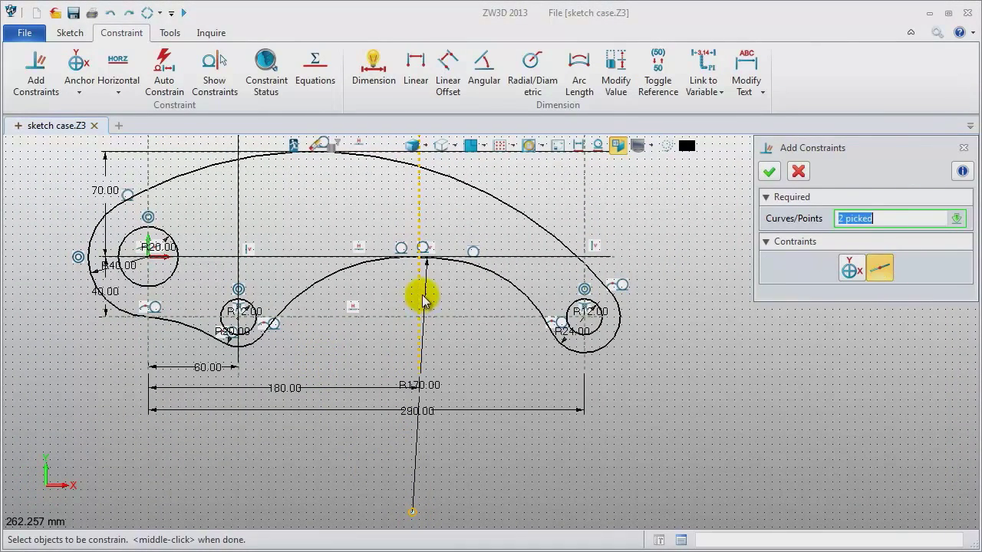
pyautogui.middleClick(762, 434)
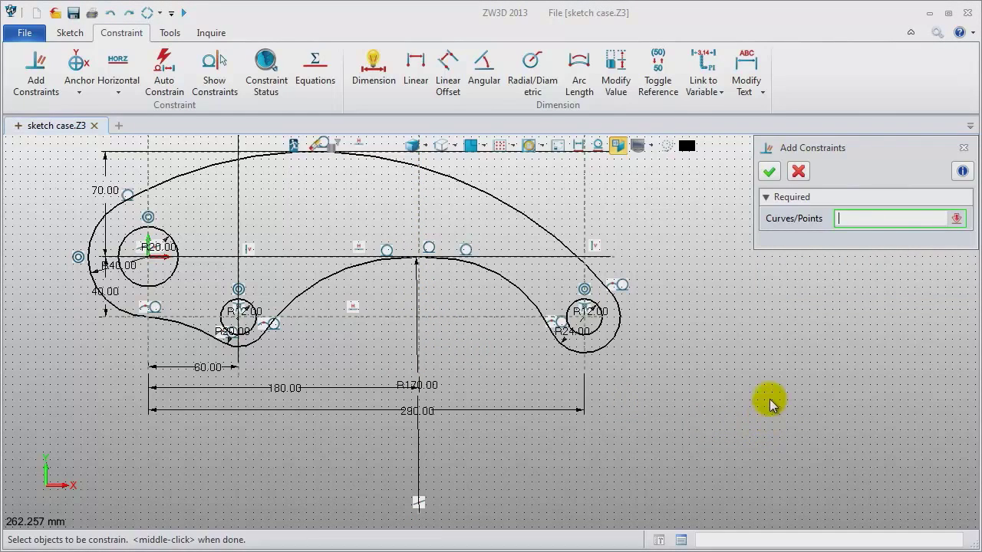
pyautogui.click(963, 148)
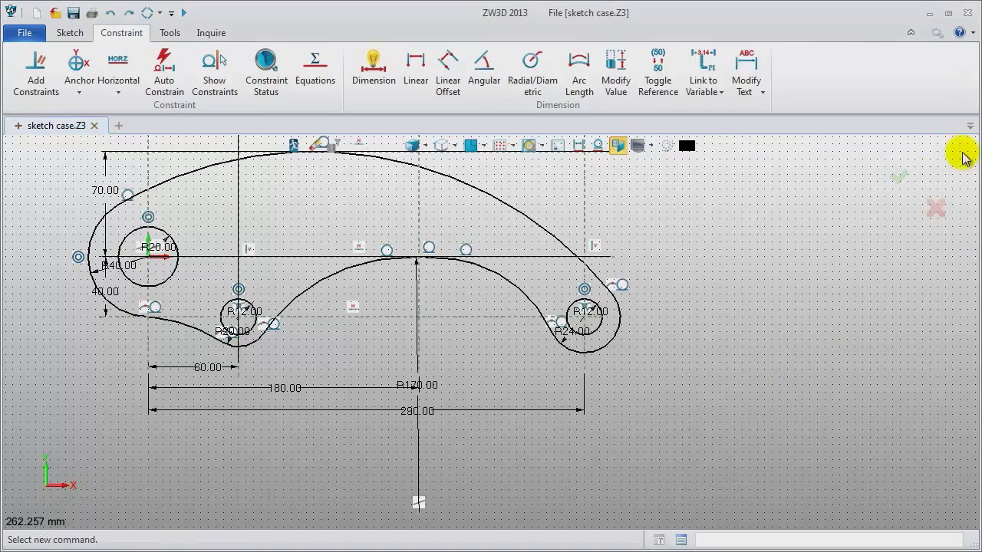
# Add radial dimensions to the arcs joining the 170 mm arc to the lugs: 24 mm for the right one and 20 mm for the left
pyautogui.moveTo(741, 236); pyautogui.dragTo(723, 287, button='middle')
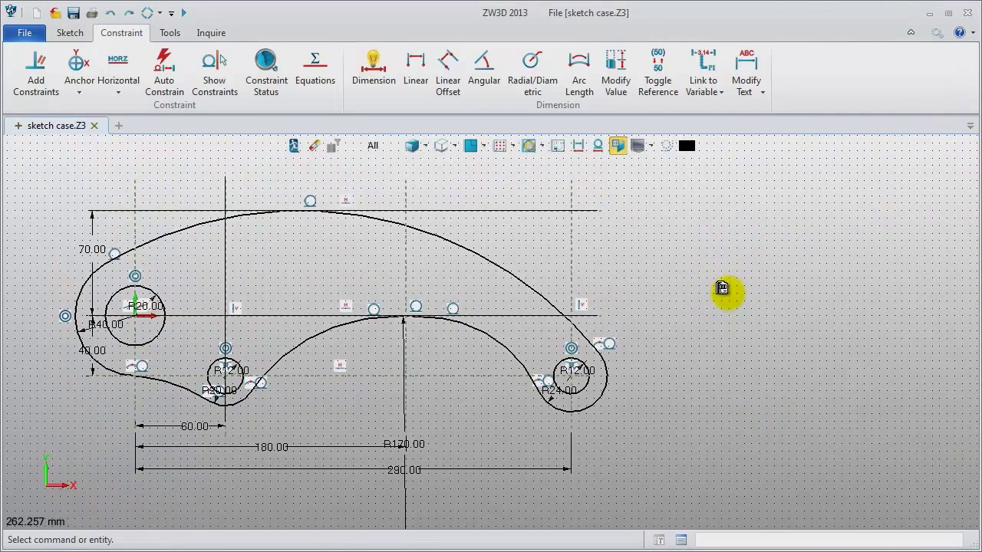
pyautogui.click(542, 64)
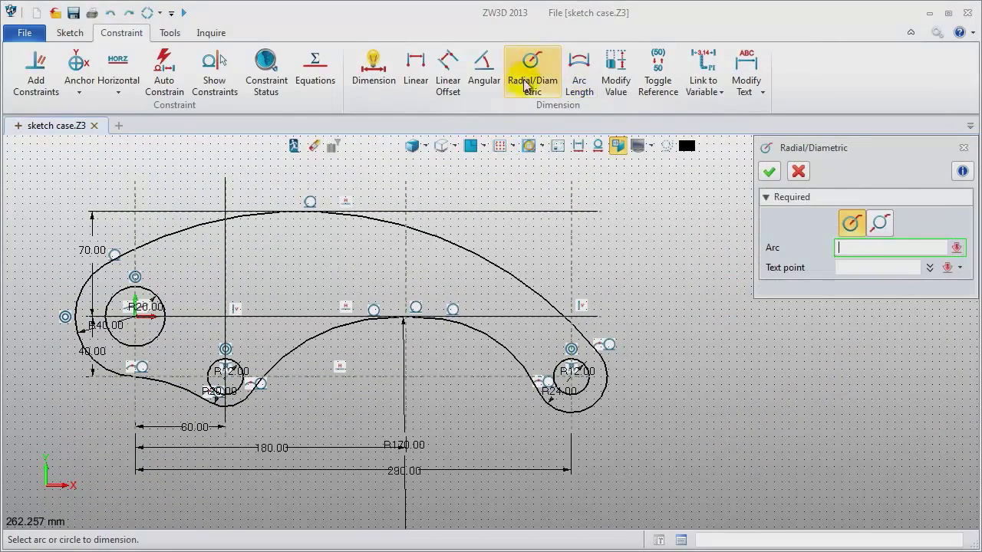
pyautogui.click(513, 365)
pyautogui.click(482, 400)
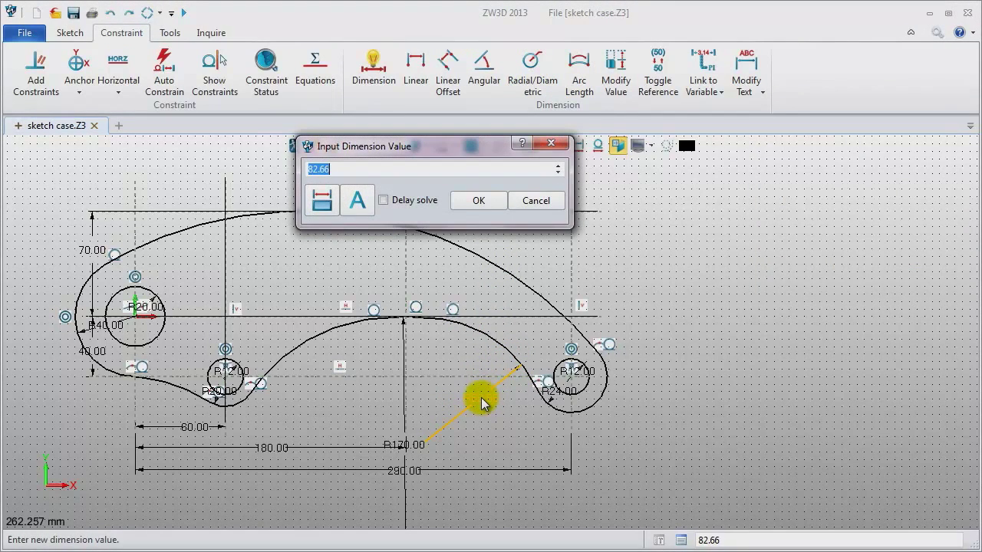
pyautogui.press('Return')
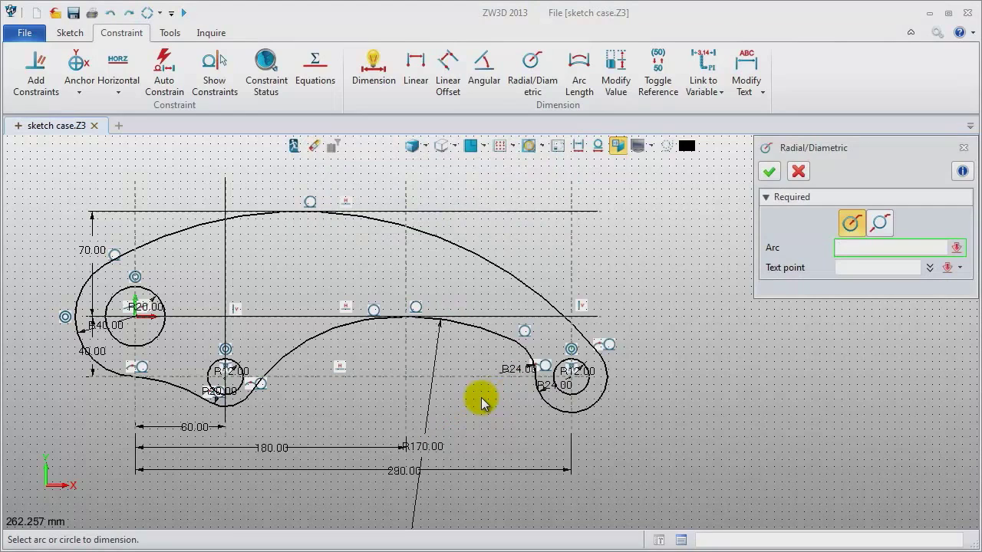
pyautogui.click(282, 370)
pyautogui.click(310, 411)
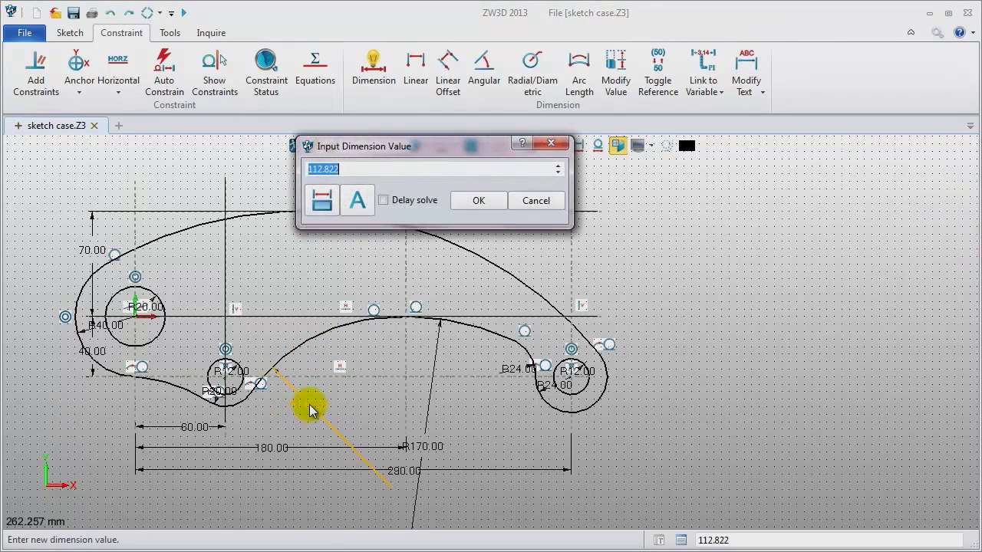
pyautogui.press('Return')
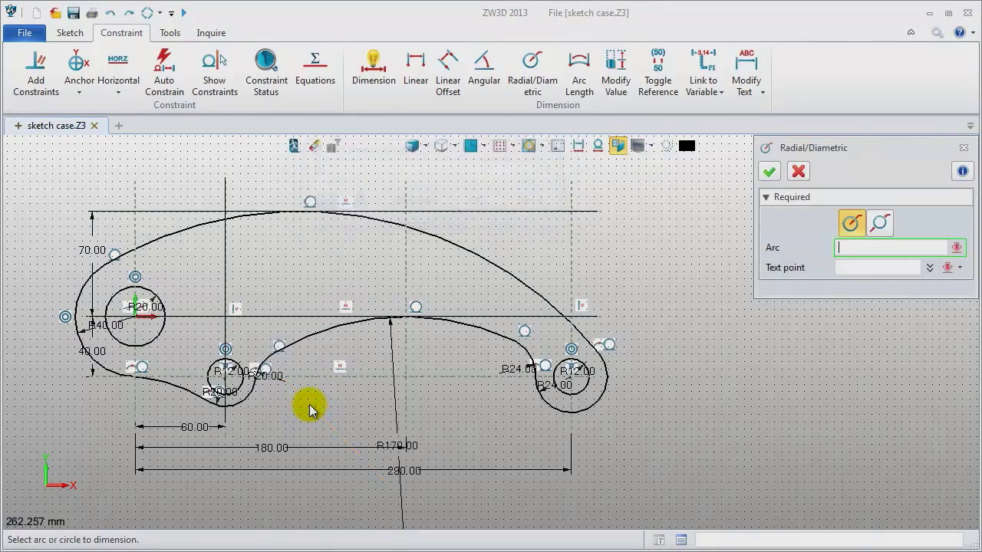
# Add a 75 mm radial dimension to the lower-left arc connecting the 40 mm radius arc and the 20 mm radius lug
pyautogui.click(161, 405)
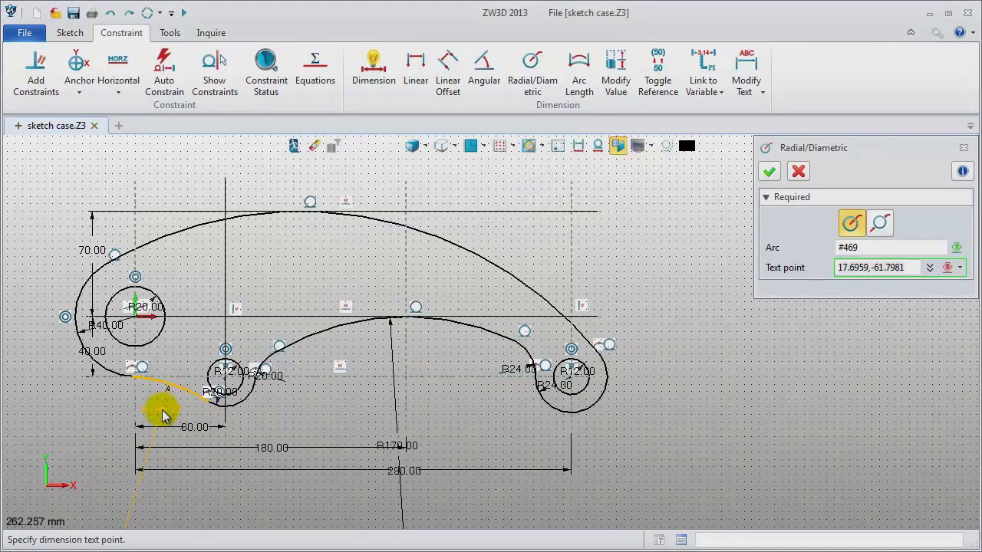
pyautogui.click(162, 414)
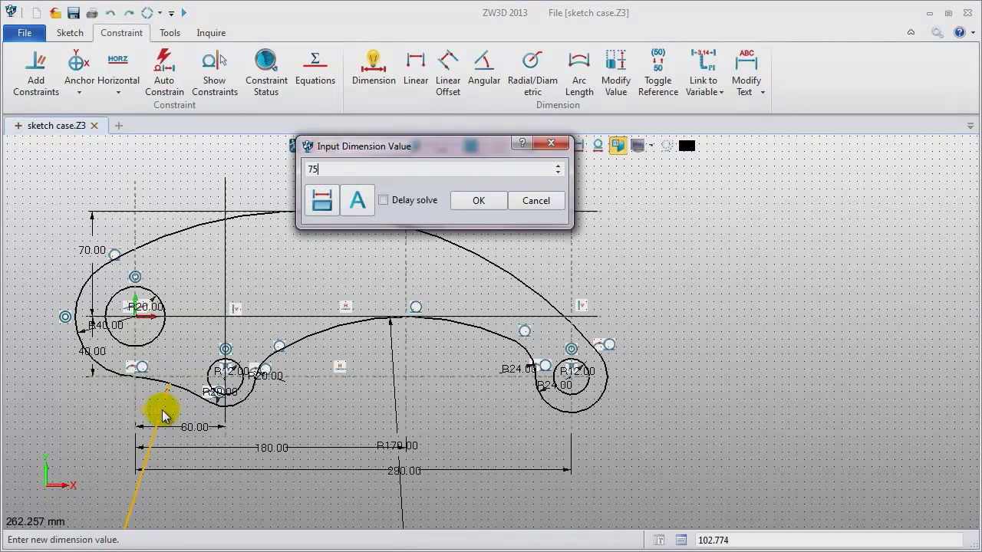
pyautogui.press('Return')
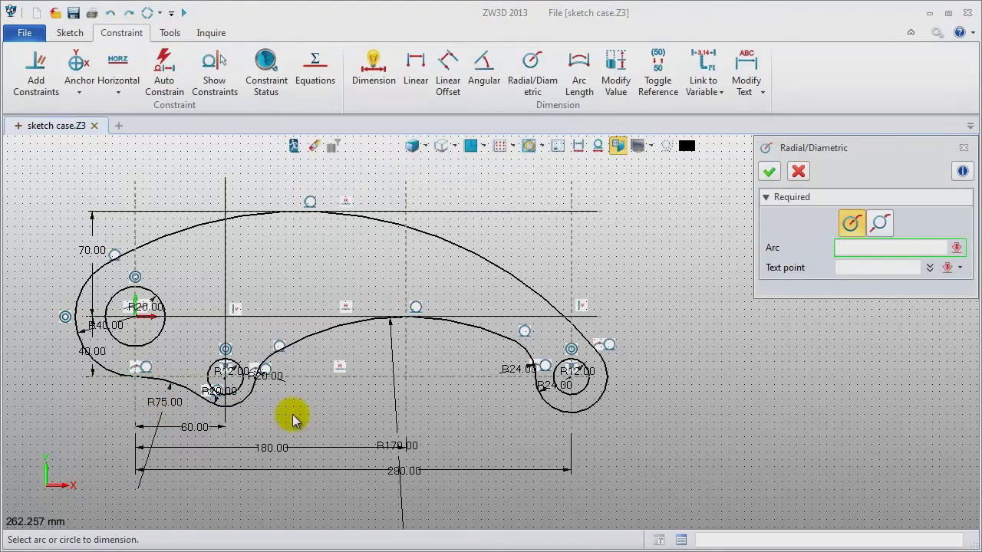
pyautogui.scroll(1, 297, 410)
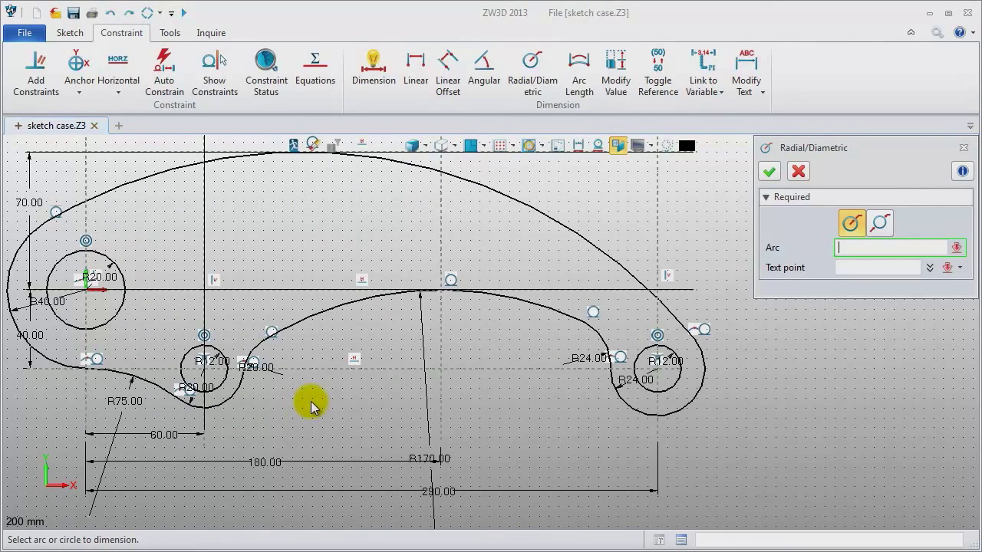
pyautogui.moveTo(310, 402); pyautogui.dragTo(329, 403, button='middle')
pyautogui.click(968, 149)
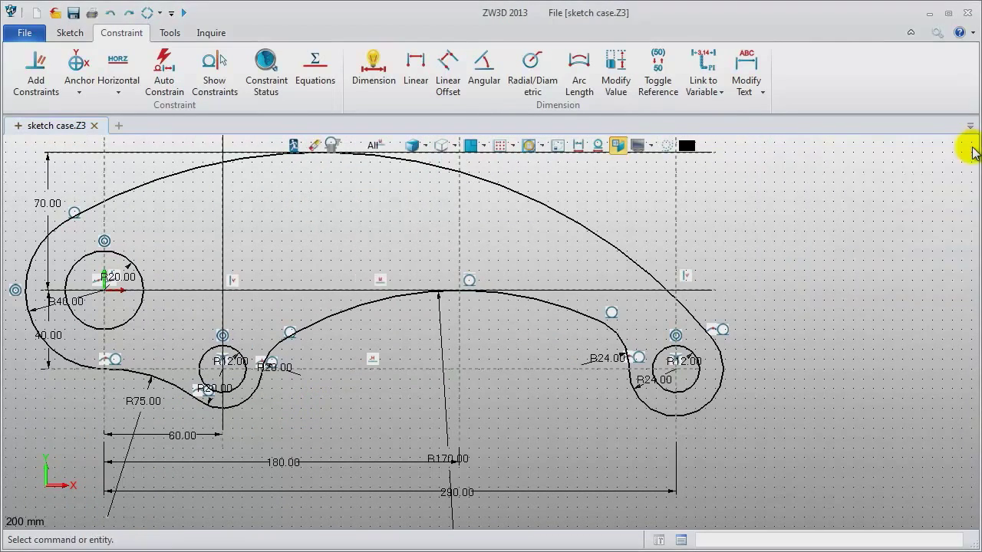
# Hide the sketch's dimensions and constraint symbols, and check the constraint status of the geometry
pyautogui.moveTo(844, 202)
pyautogui.mouseDown(button='middle')
pyautogui.moveTo(836, 230)
pyautogui.moveTo(812, 235)
pyautogui.mouseUp(button='middle')
pyautogui.scroll(-1, 812, 235)
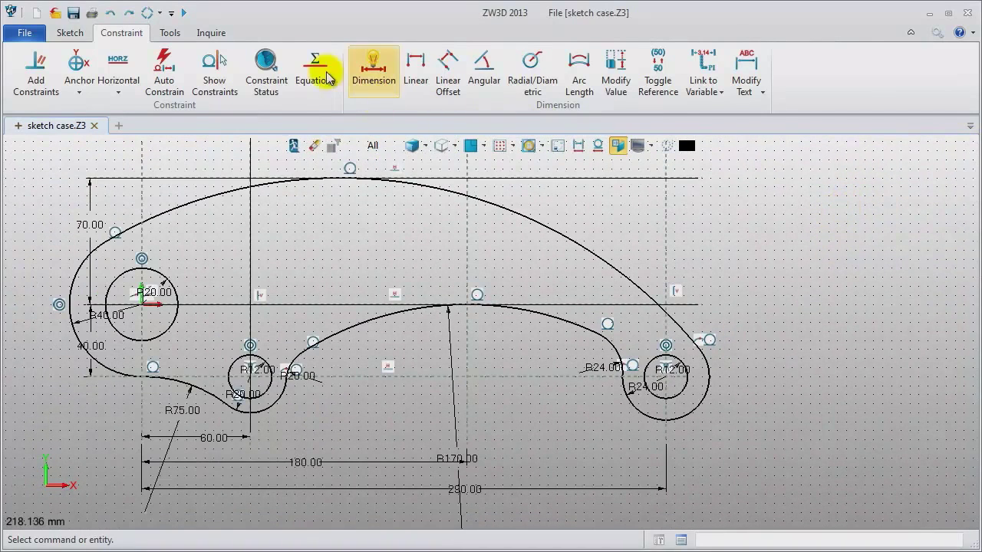
pyautogui.click(268, 70)
pyautogui.click(575, 145)
pyautogui.click(598, 148)
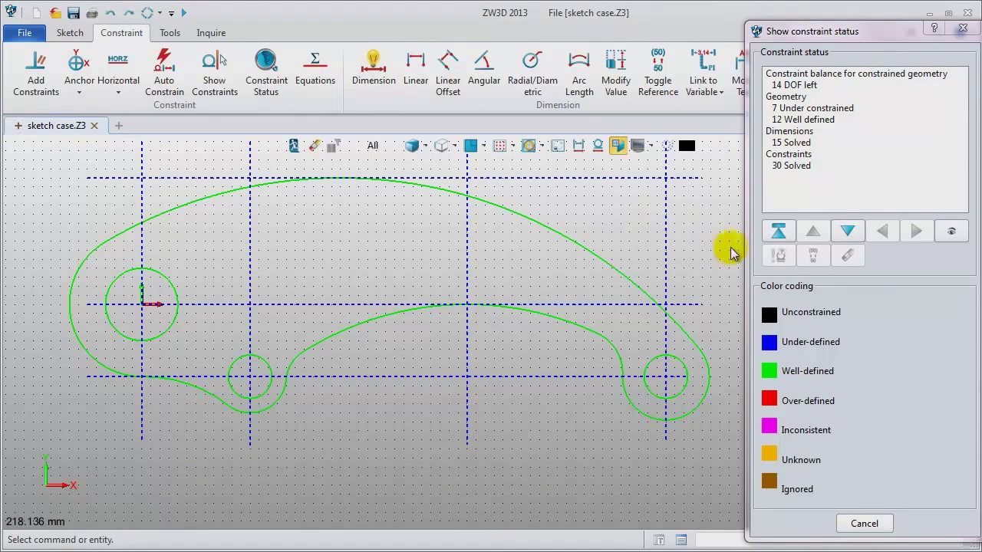
pyautogui.click(963, 27)
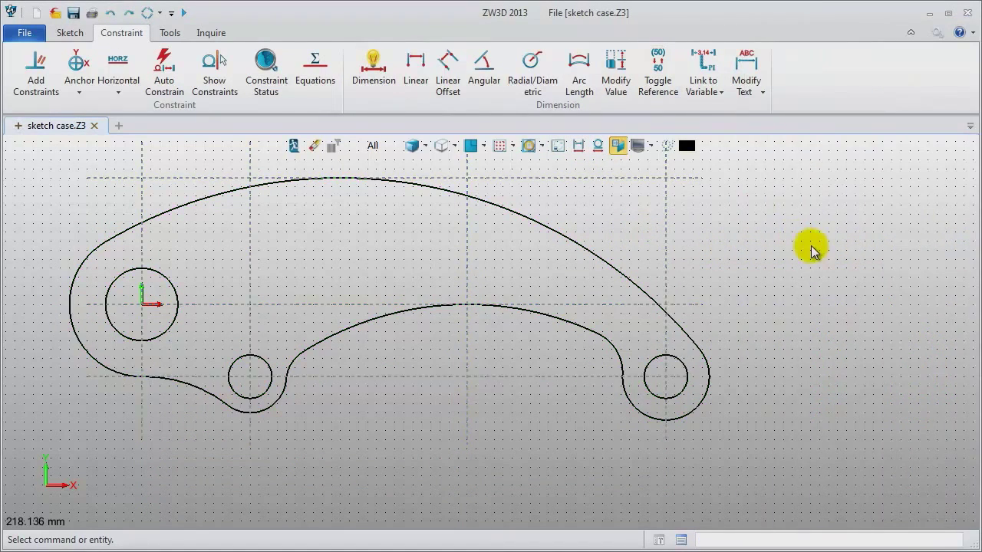
pyautogui.moveTo(812, 246); pyautogui.dragTo(856, 281, button='middle')
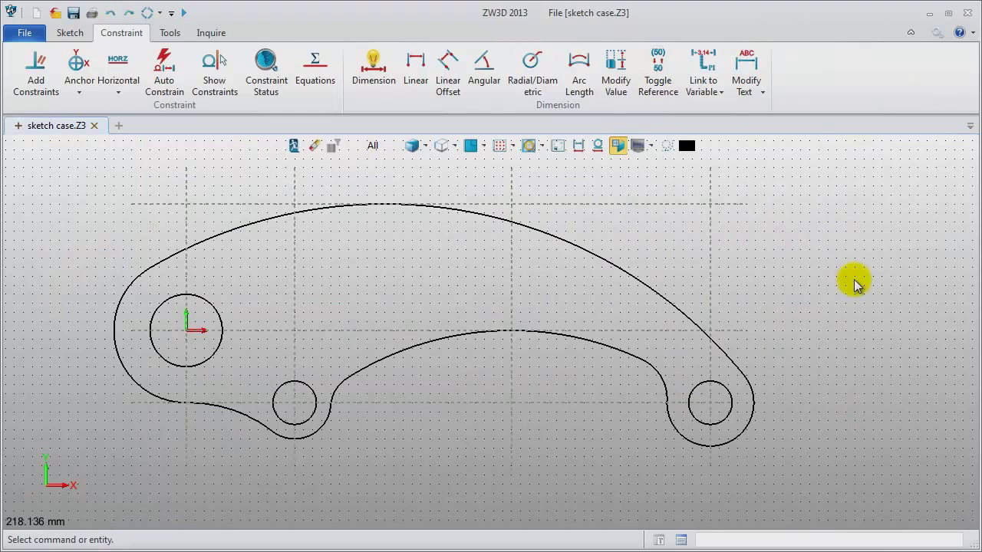